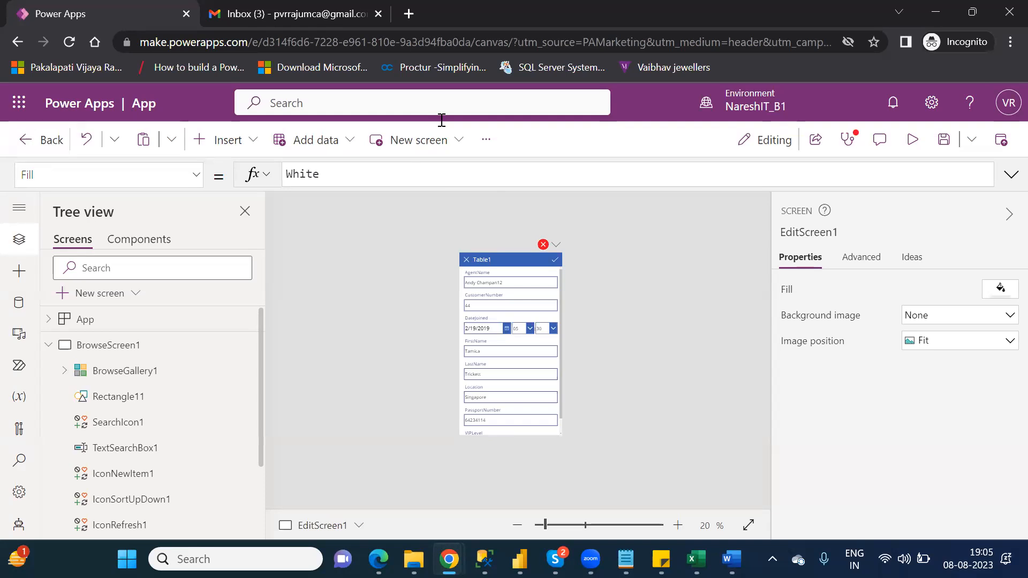
# - Discard the Table1 app's unsaved changes and return to the Create your app page
pyautogui.click(653, 377)
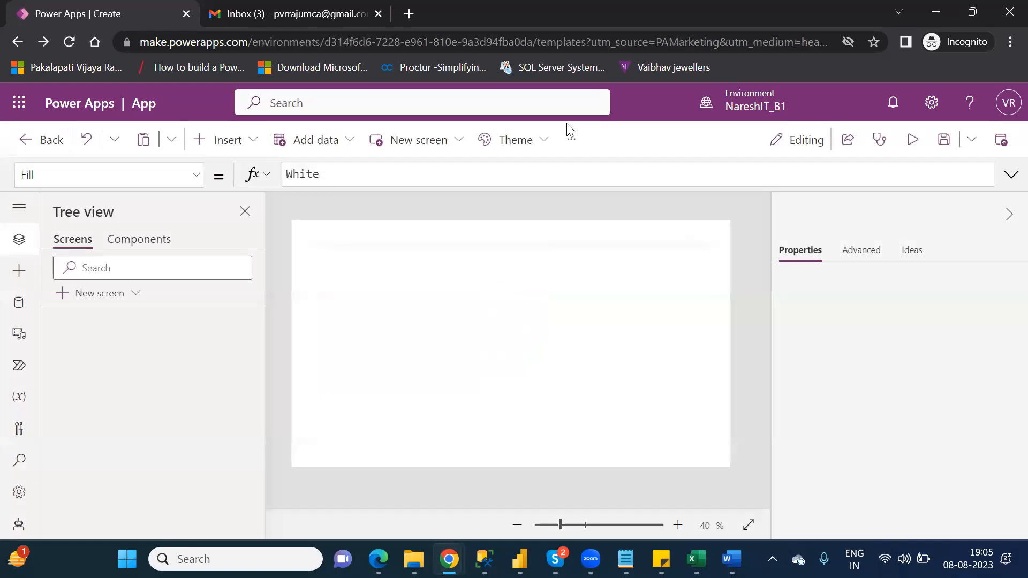
pyautogui.click(17, 37)
pyautogui.click(18, 40)
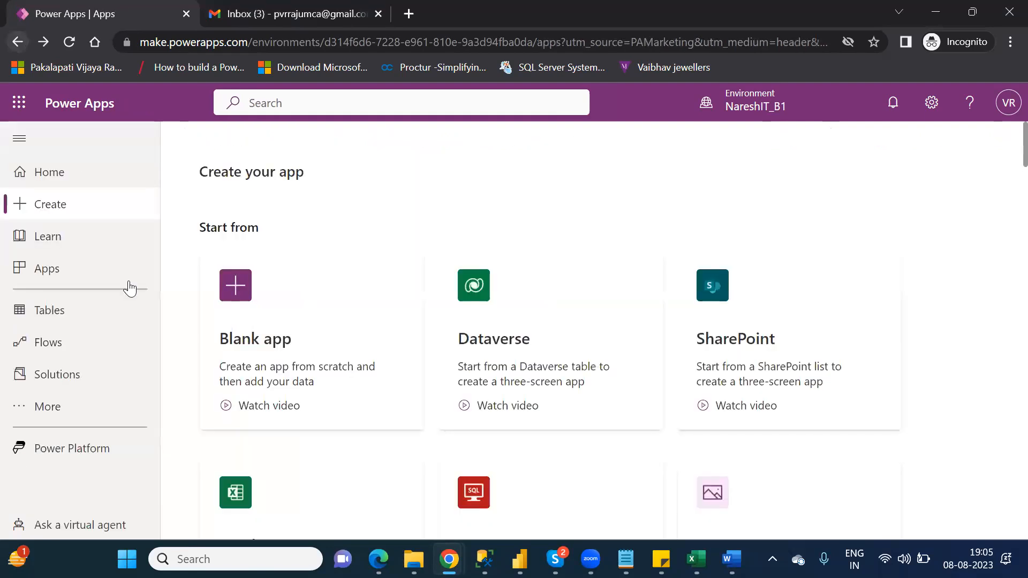
# - Show the Apps list with only the three system model-driven apps and no Table1 app
pyautogui.click(128, 282)
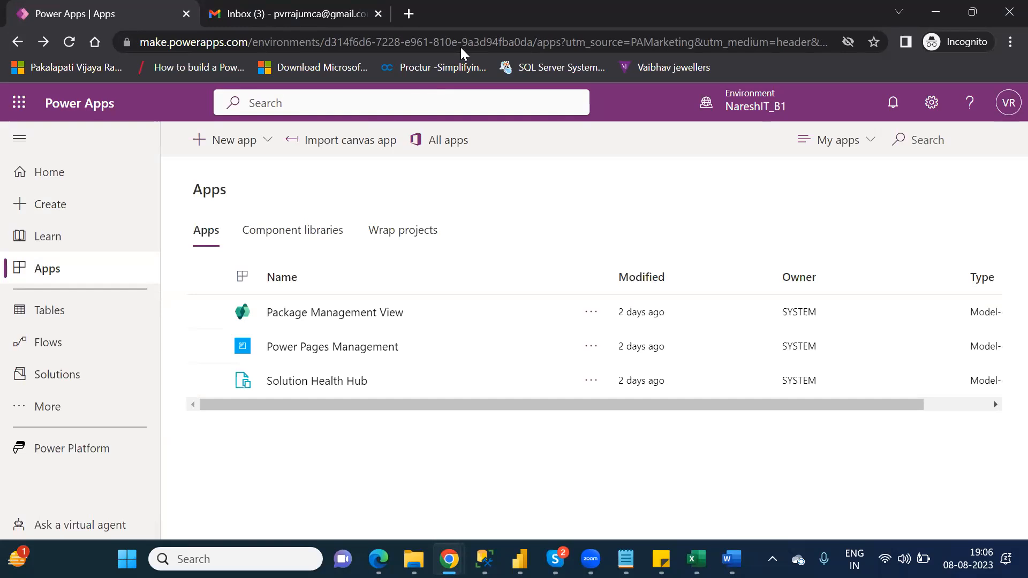
pyautogui.click(570, 147)
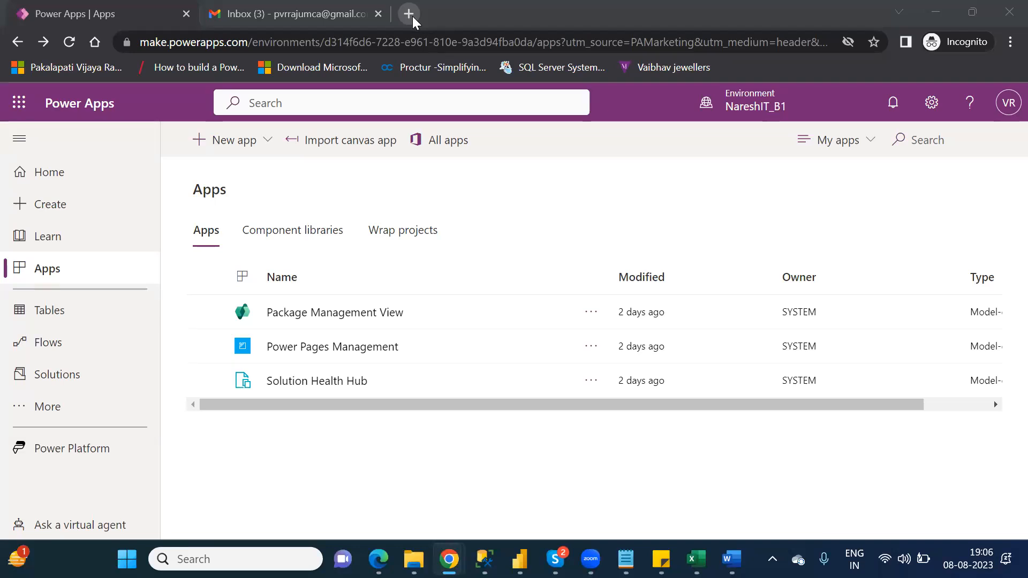
# - Launch Google Sheets in a new tab from Gmail's Google apps grid
pyautogui.click(412, 16)
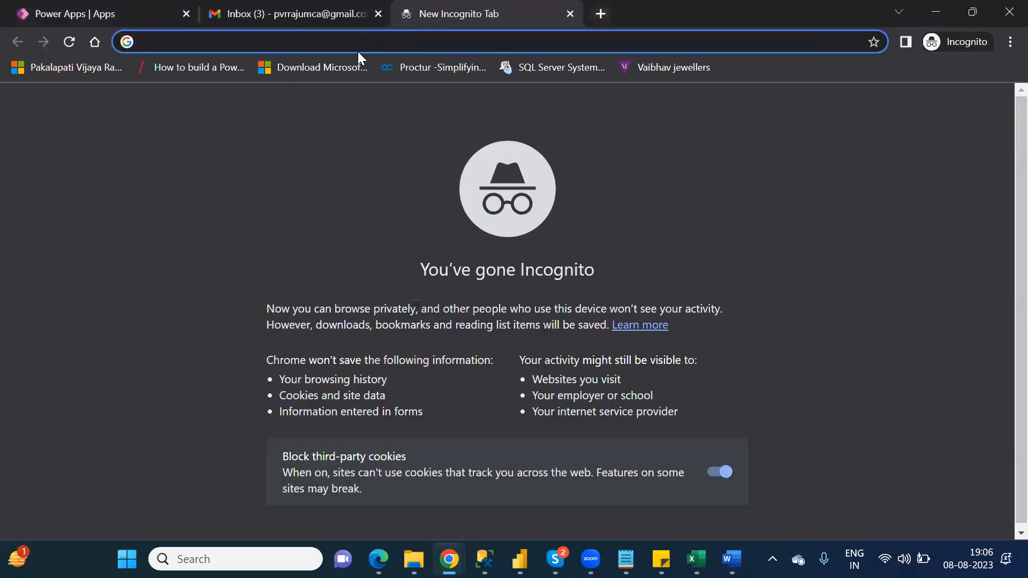
pyautogui.click(309, 13)
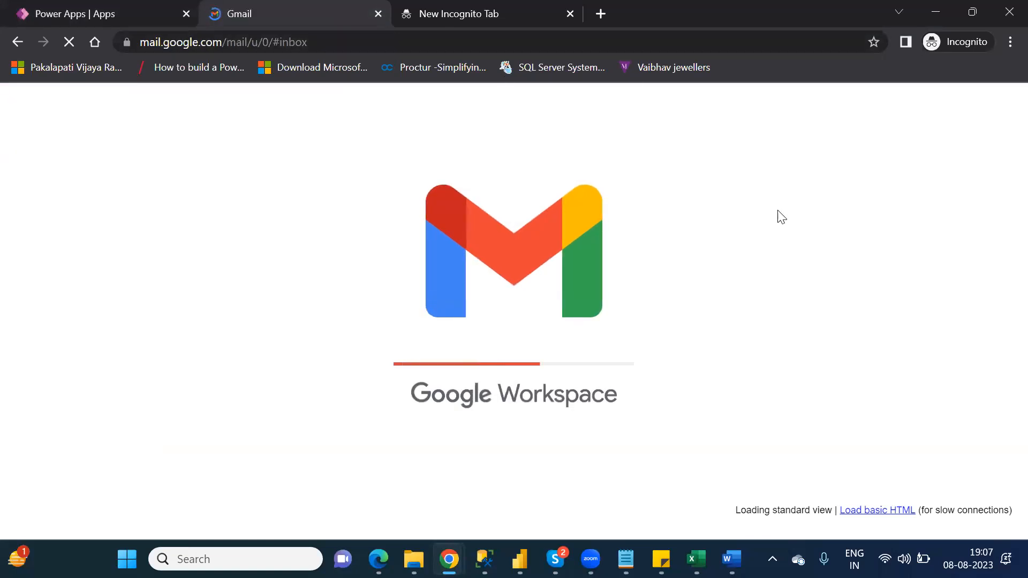
pyautogui.click(574, 14)
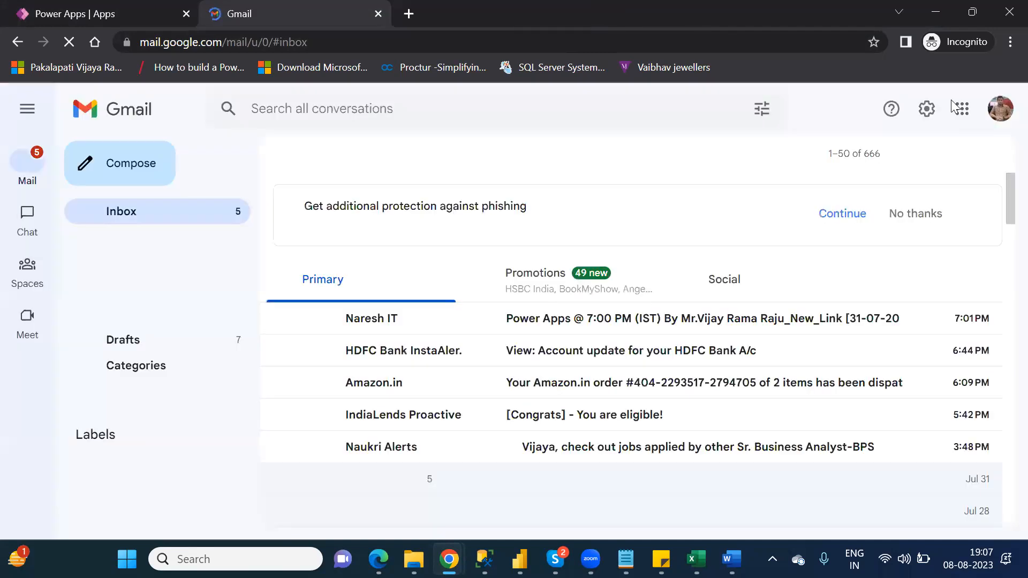
pyautogui.click(960, 112)
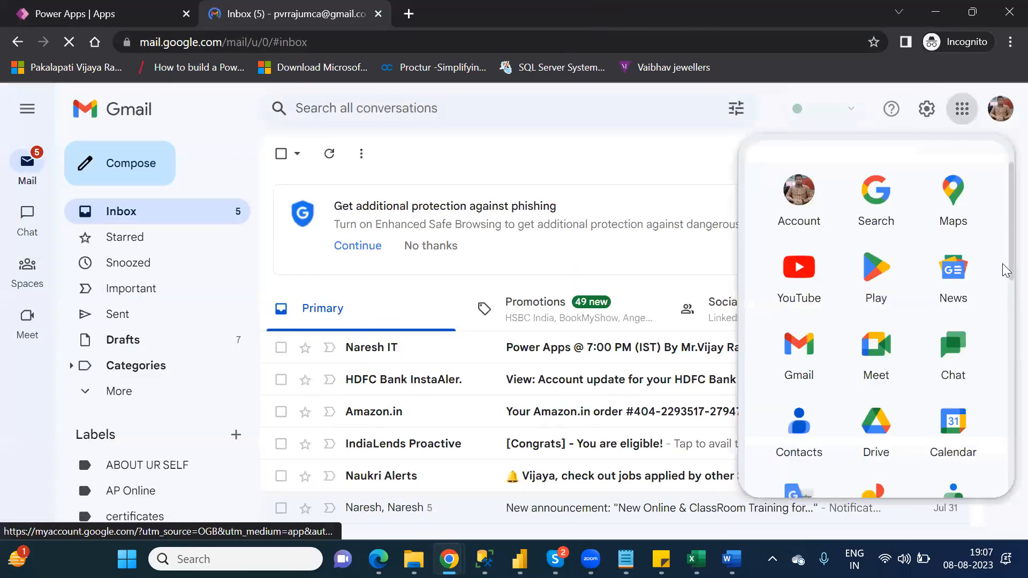
pyautogui.scroll(-8, 1002, 338)
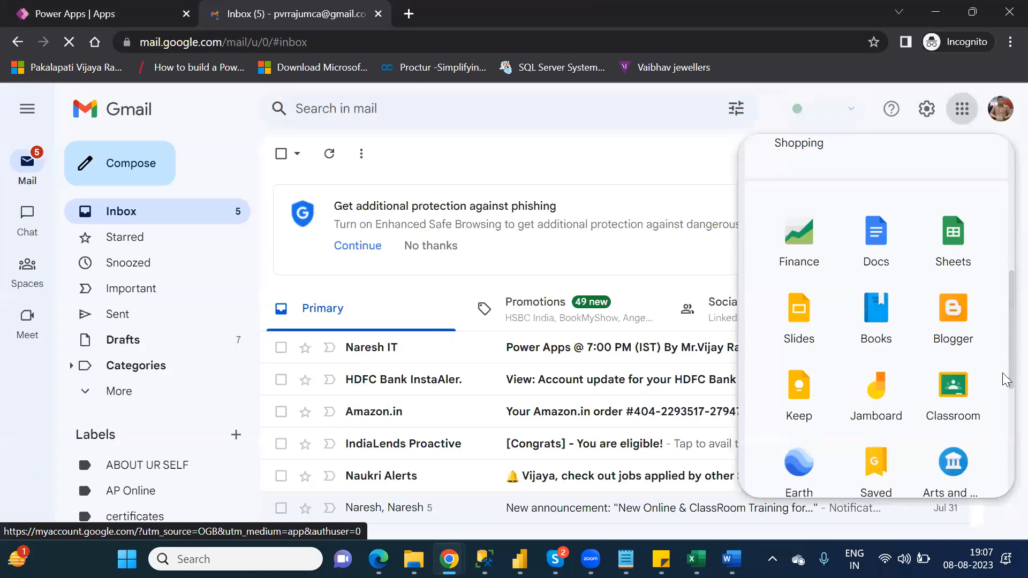
pyautogui.click(951, 235)
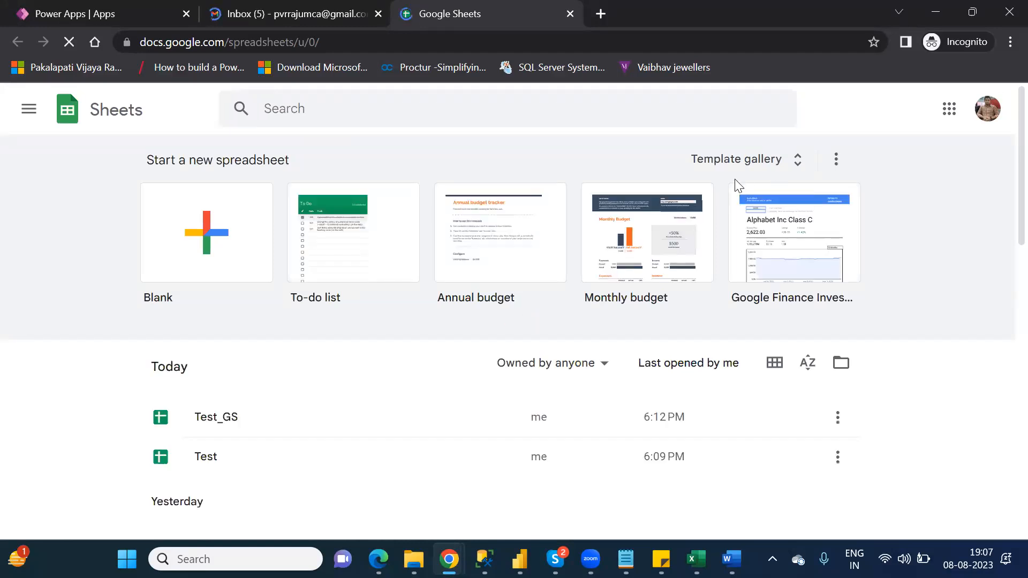
# - Start a blank spreadsheet with headers Id in A1 and Name in B1
pyautogui.click(234, 419)
pyautogui.click(208, 207)
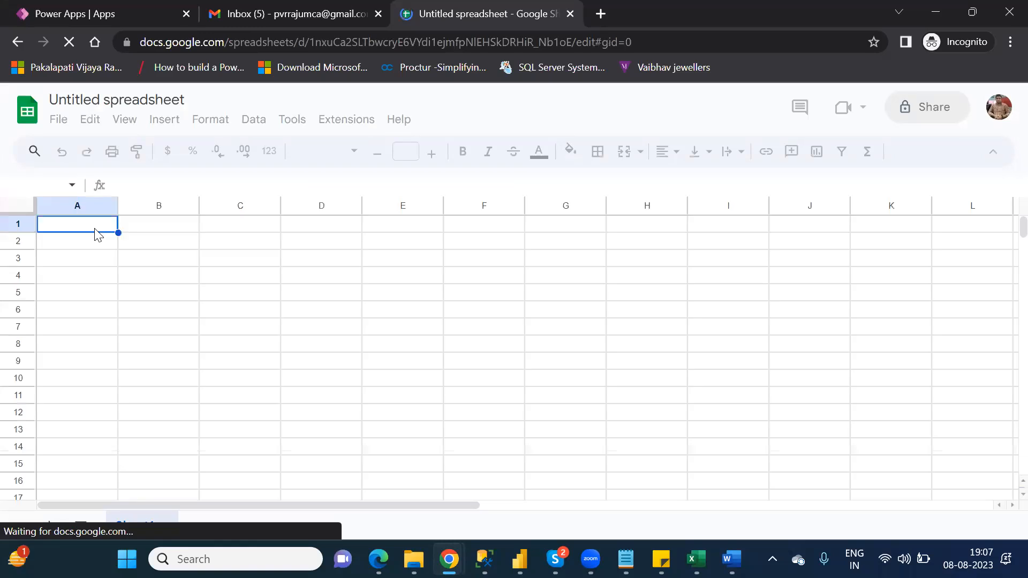
pyautogui.write('Id')
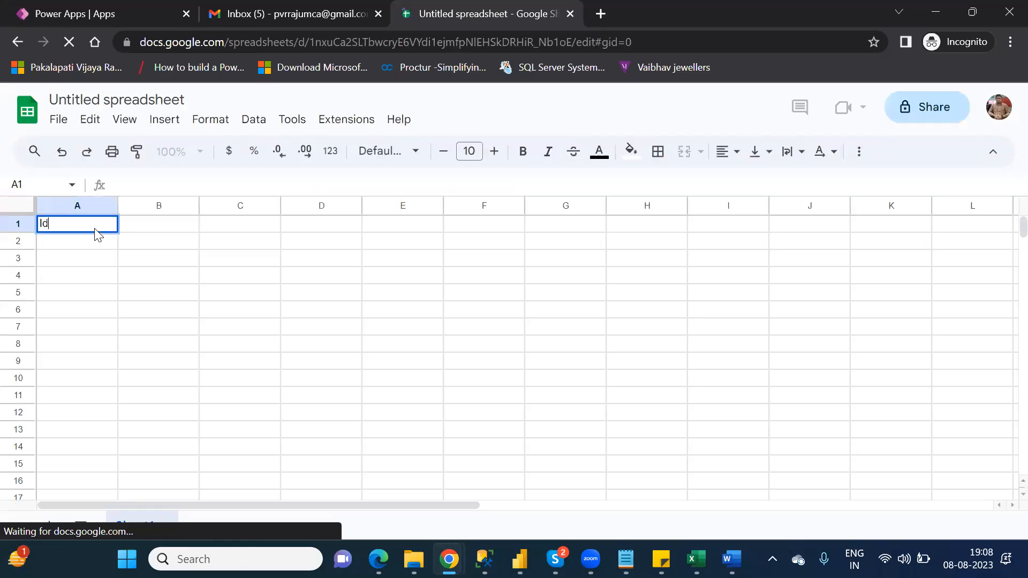
pyautogui.press('Tab')
pyautogui.write('Name')
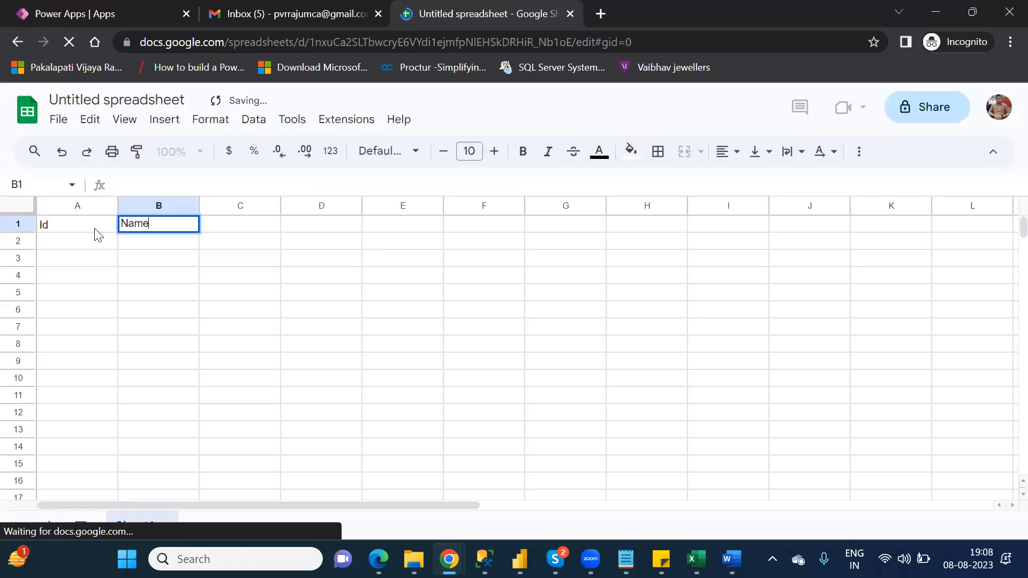
pyautogui.press('Return')
# - Enter the ids 1, 2, 3, 4 in cells A2:A5
pyautogui.click(98, 235)
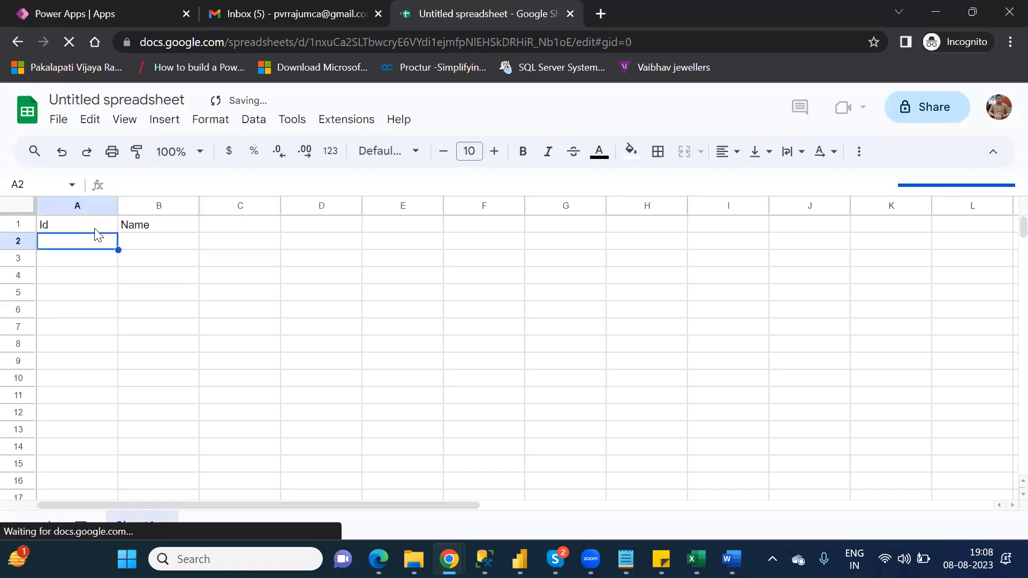
pyautogui.write('1')
pyautogui.press('Return')
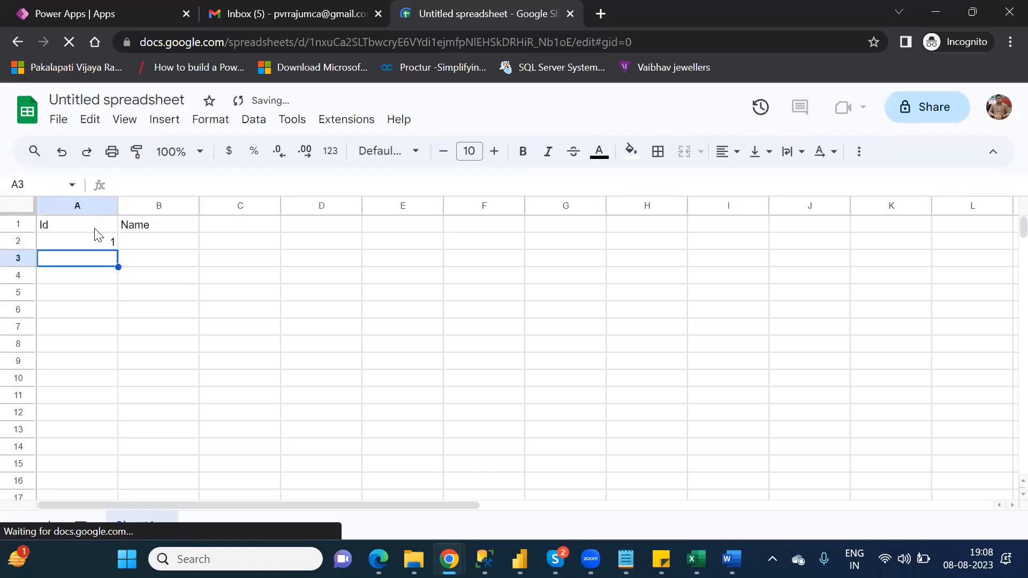
pyautogui.press('Return')
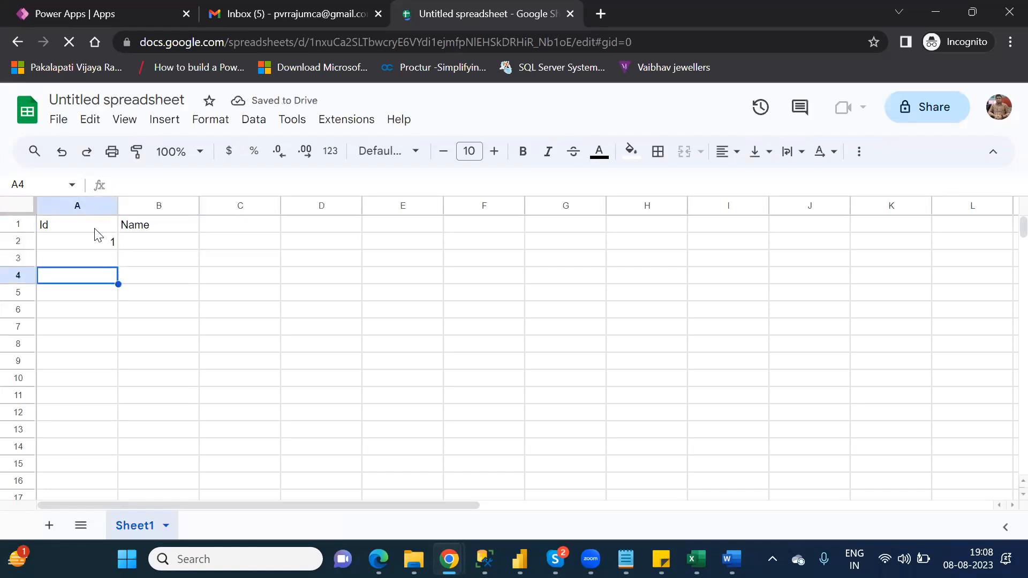
pyautogui.press('Up')
pyautogui.write('2')
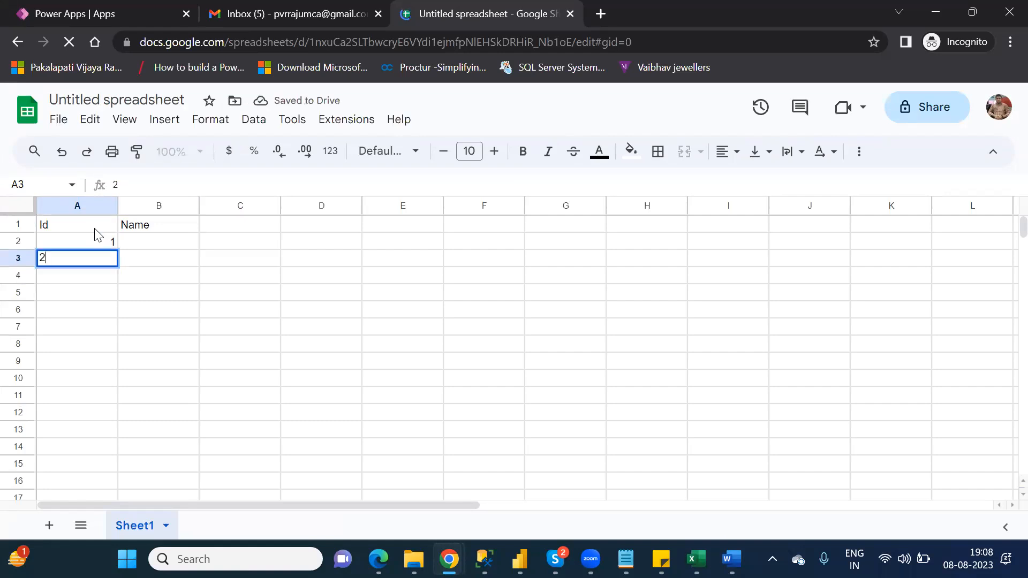
pyautogui.press('Return')
pyautogui.write('3')
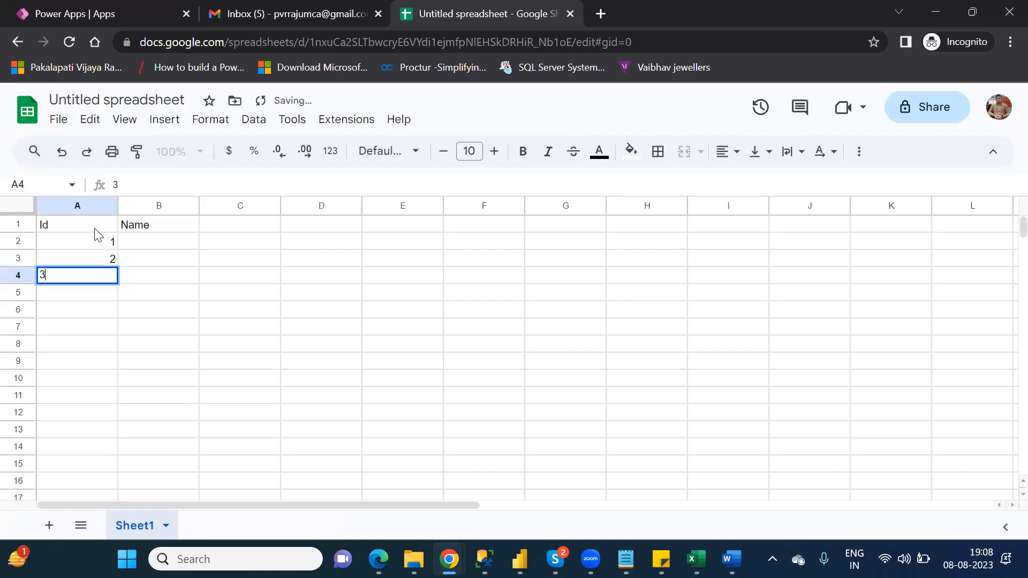
pyautogui.press('Return')
pyautogui.write('4')
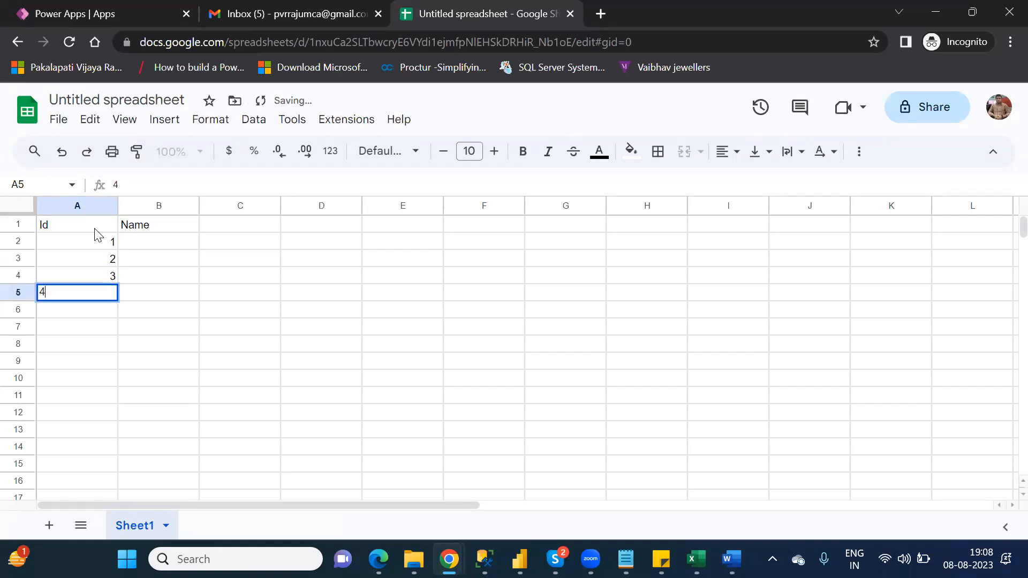
pyautogui.press('Tab')
# - Enter the names xx, bb, cc, aa in cells B2:B5
pyautogui.press('Up')
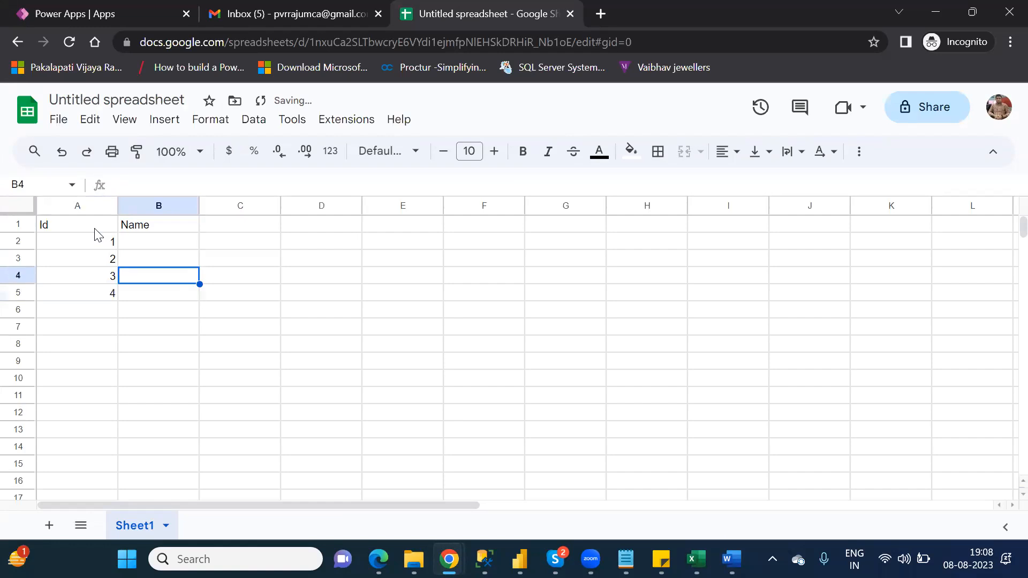
pyautogui.press('Up')
pyautogui.press('Up')
pyautogui.write('xx')
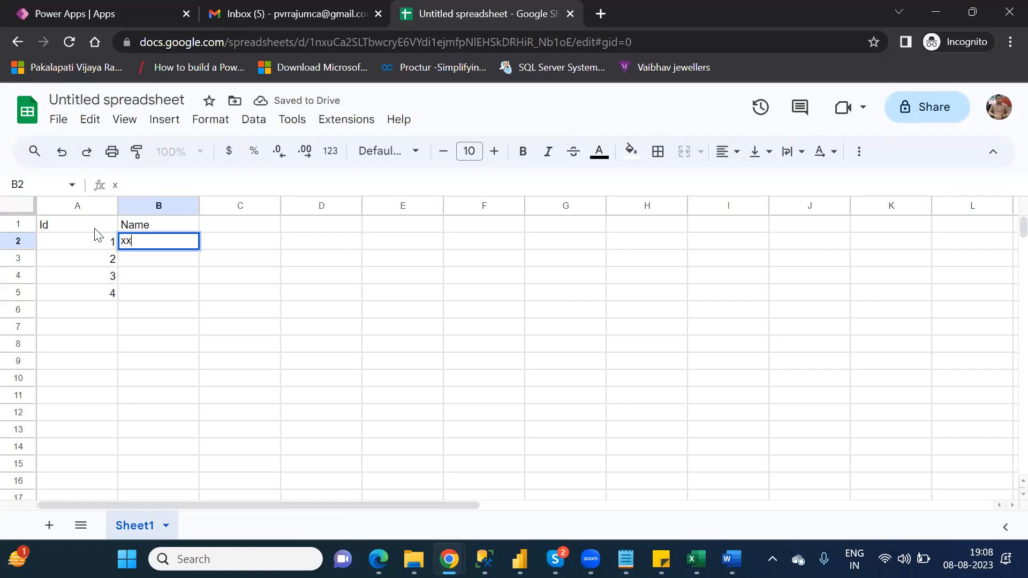
pyautogui.press('Return')
pyautogui.write('bb')
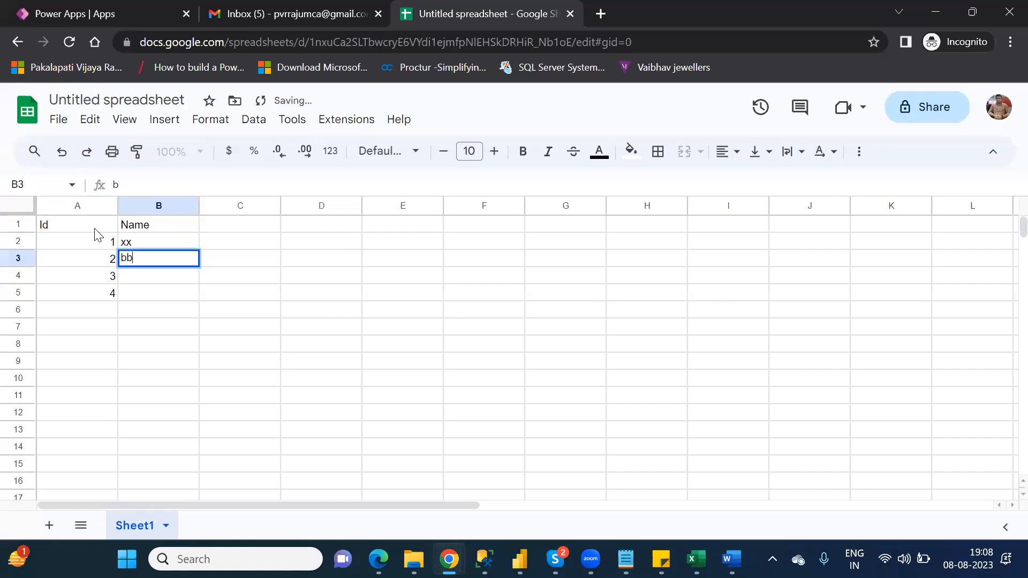
pyautogui.press('Return')
pyautogui.write('cc')
pyautogui.press('Return')
pyautogui.write('aa')
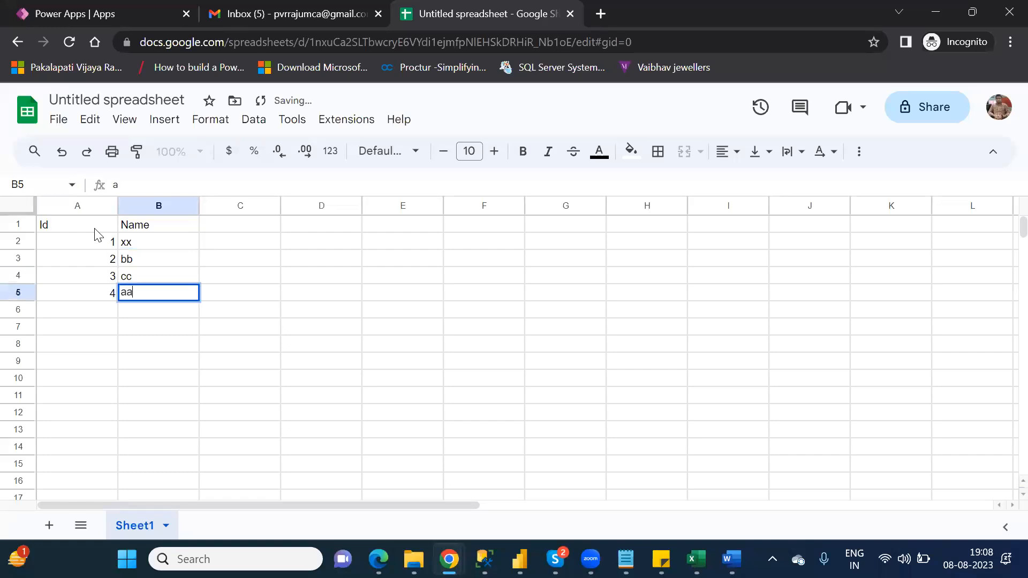
pyautogui.doubleClick(167, 331)
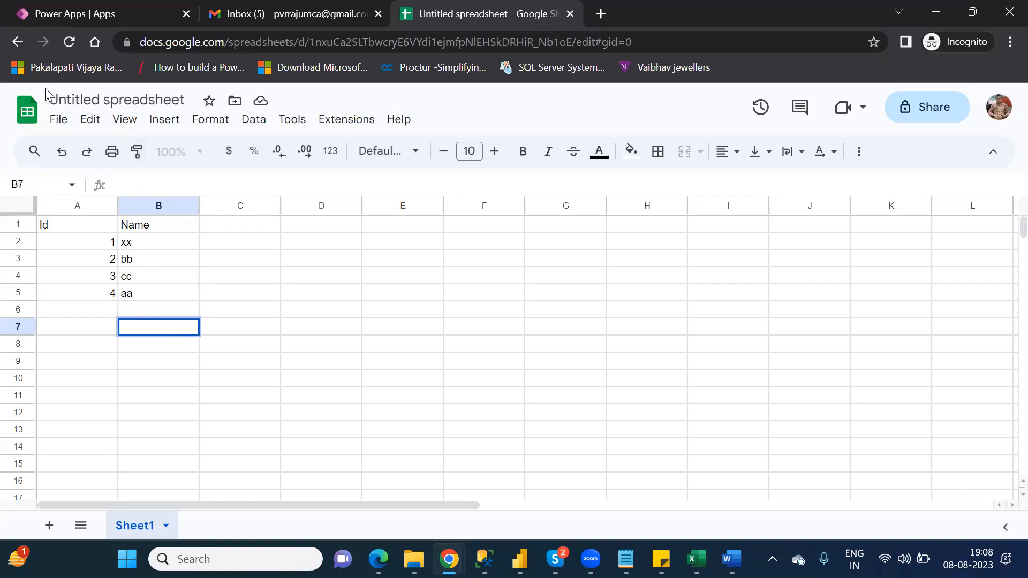
# - Rename the spreadsheet to NareshIT_GS
pyautogui.doubleClick(102, 100)
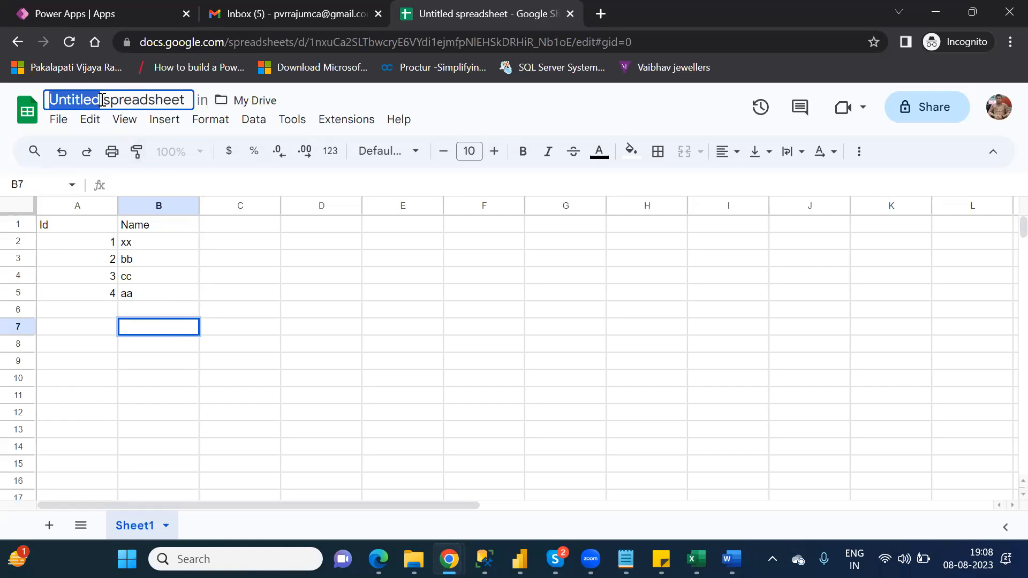
pyautogui.click(184, 99)
pyautogui.moveTo(184, 99); pyautogui.dragTo(43, 102)
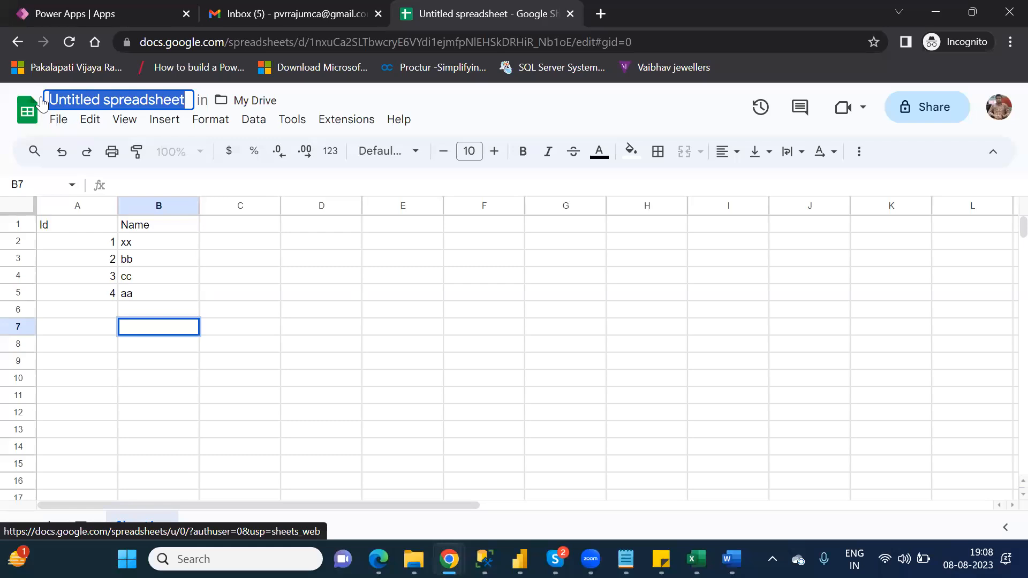
pyautogui.write('Na')
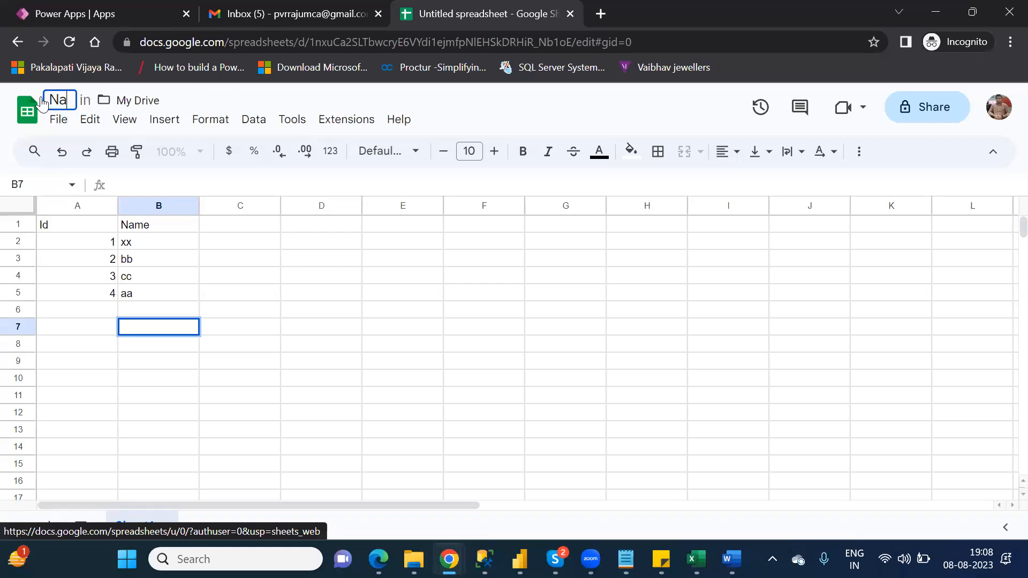
pyautogui.write('resh')
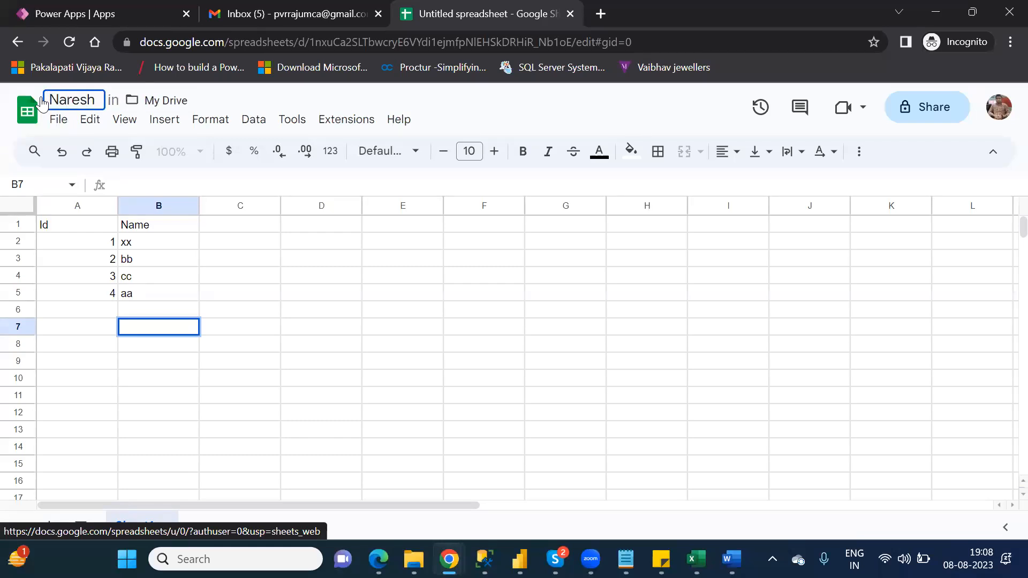
pyautogui.write('IT_')
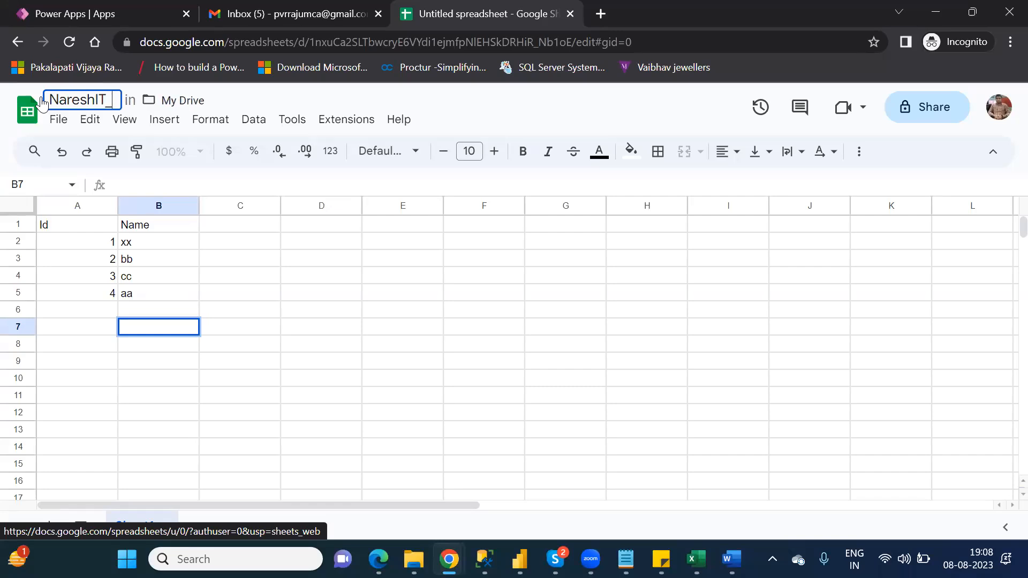
pyautogui.write('G')
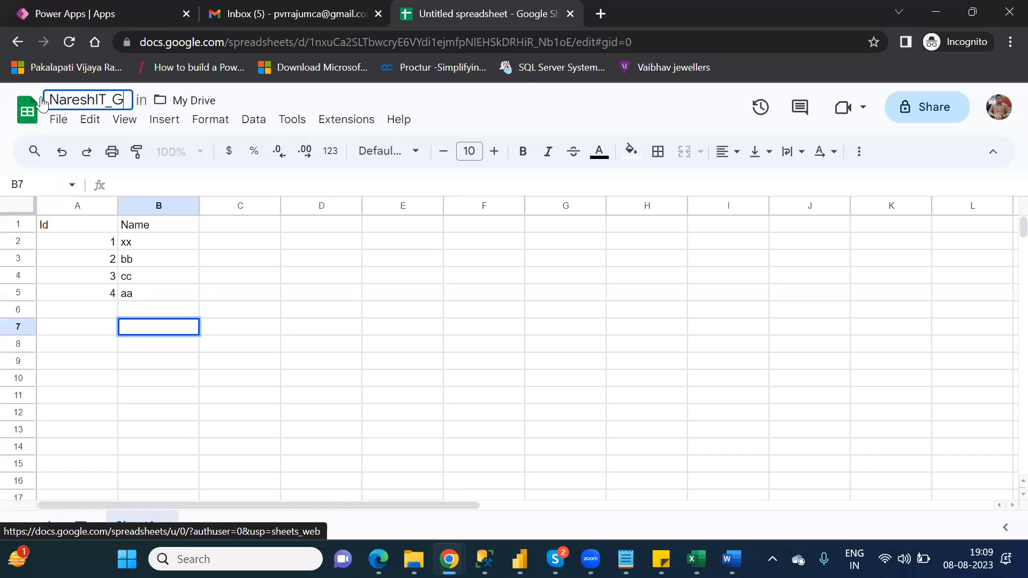
pyautogui.write('S')
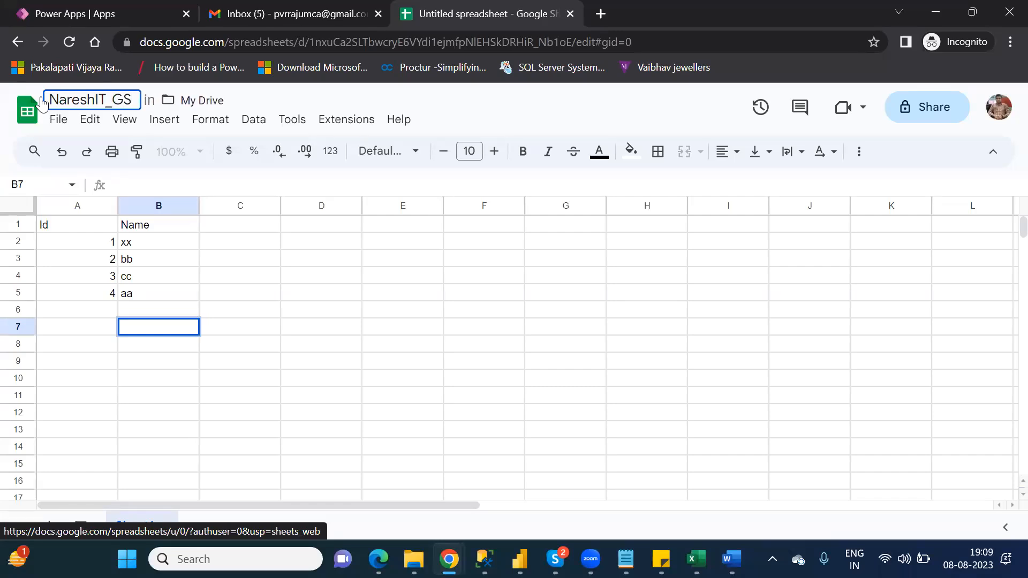
pyautogui.press('Return')
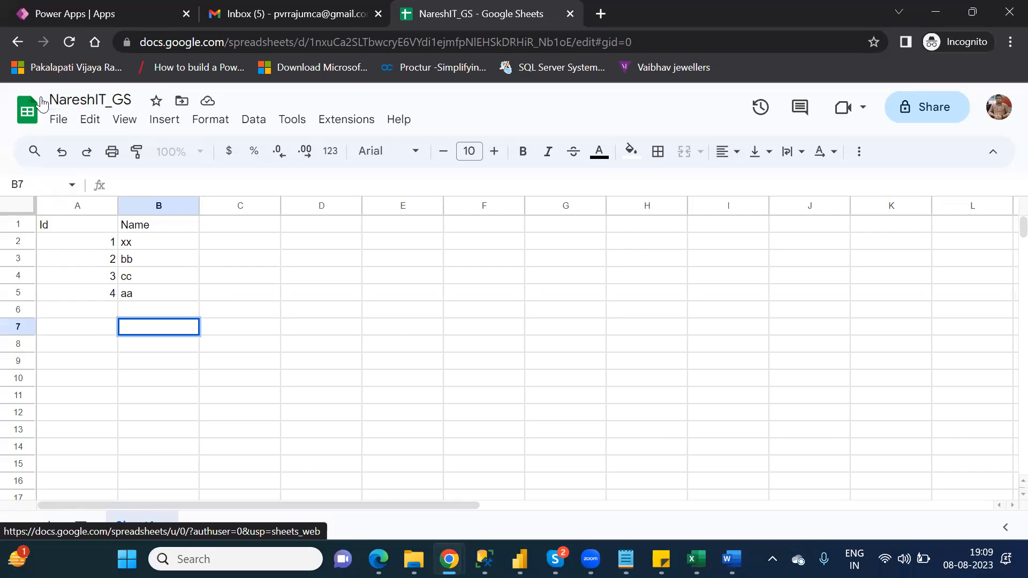
# - Leave Google Sheets and go to Power Apps' Create your app page
pyautogui.click(18, 42)
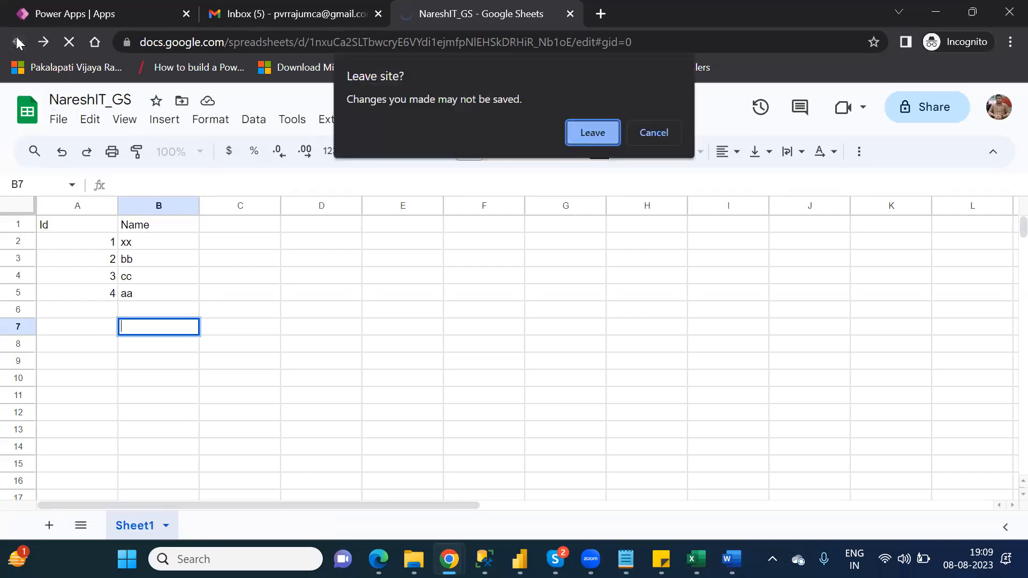
pyautogui.click(581, 136)
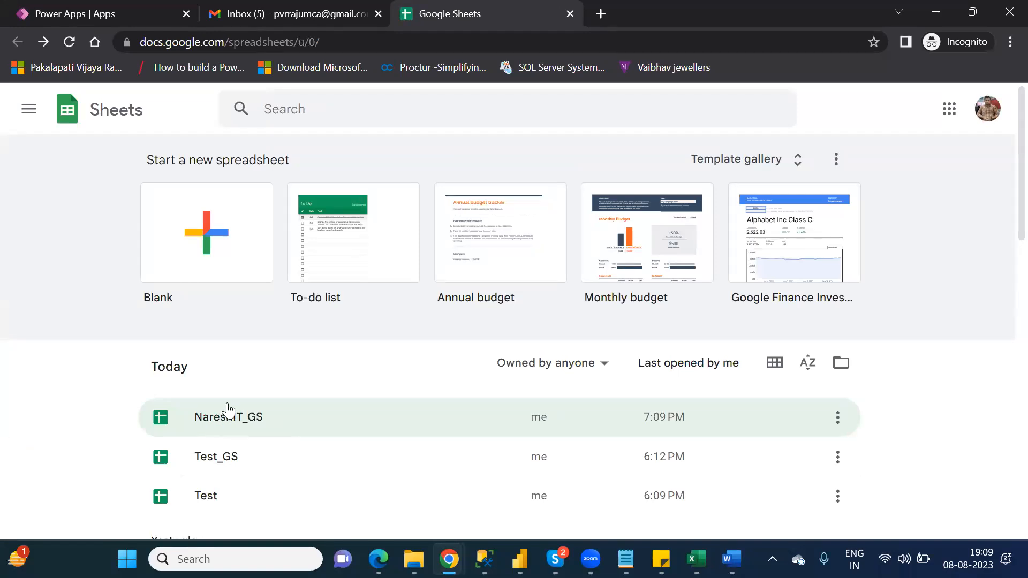
pyautogui.click(106, 13)
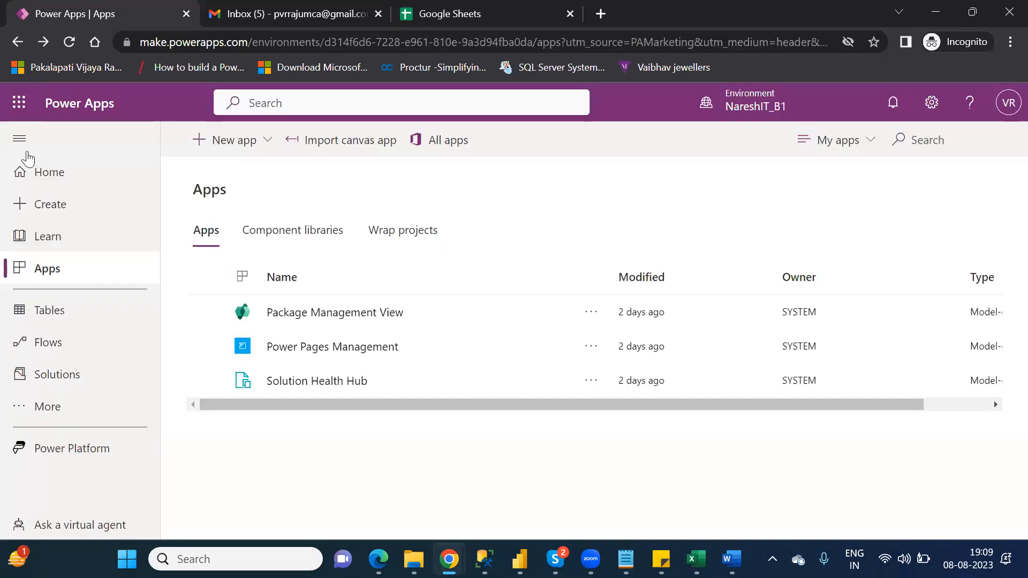
pyautogui.click(48, 206)
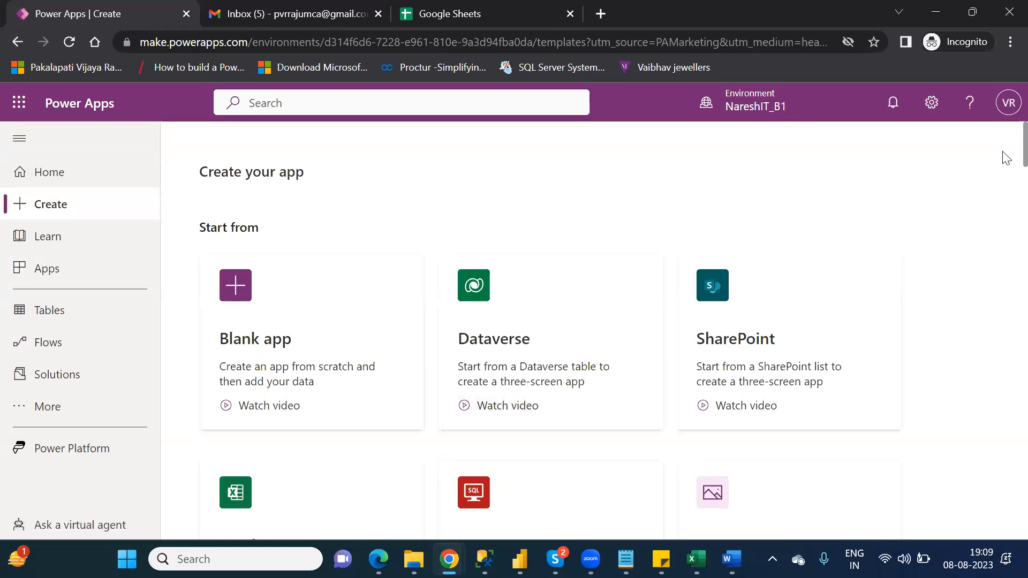
# - Start a canvas app from a data source to list existing Google Sheets and OneDrive connections
pyautogui.scroll(-2, 1006, 161)
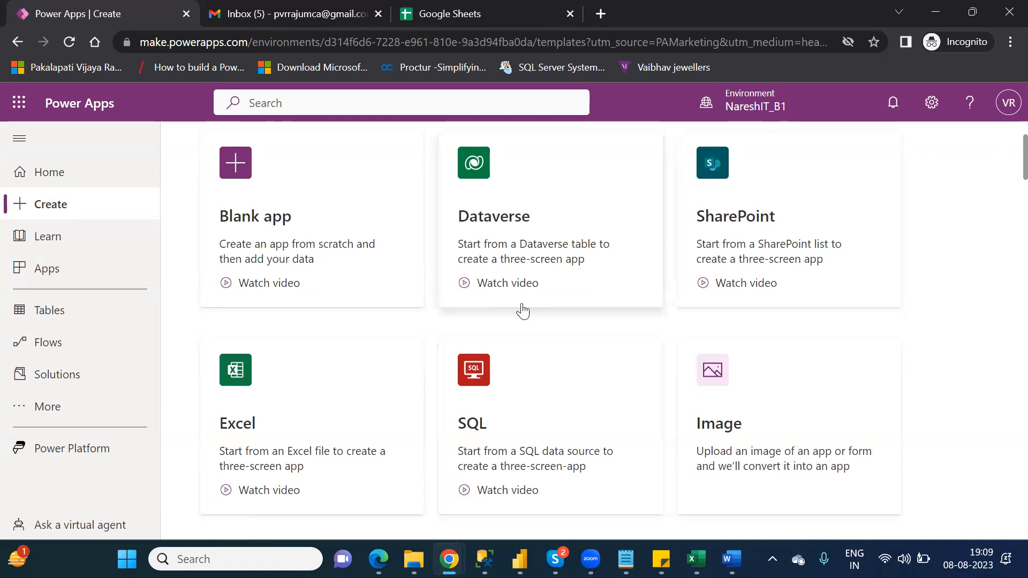
pyautogui.click(575, 165)
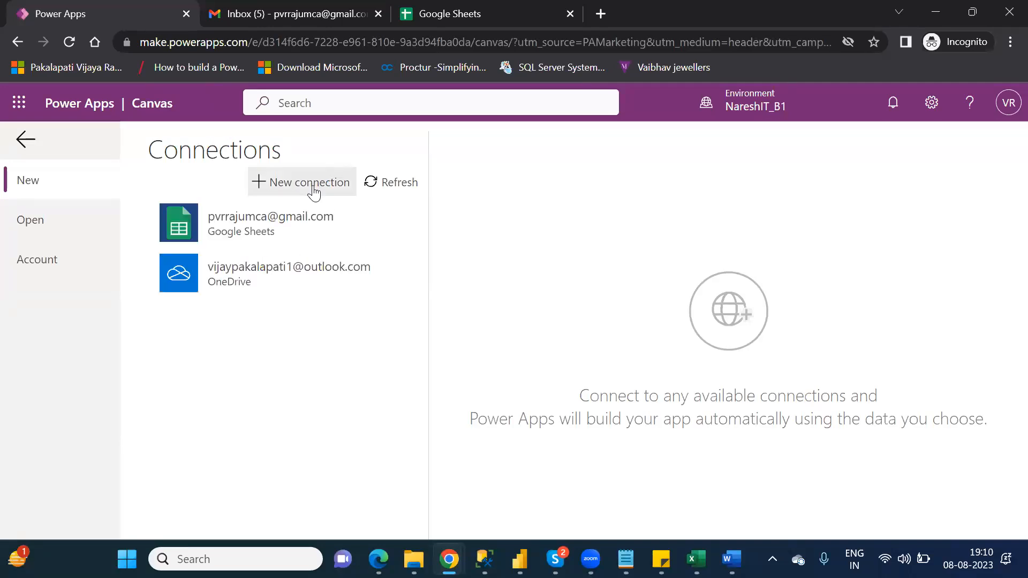
# - Create a new Google Sheets connection, signing in with the Google account and allowing access
pyautogui.click(312, 186)
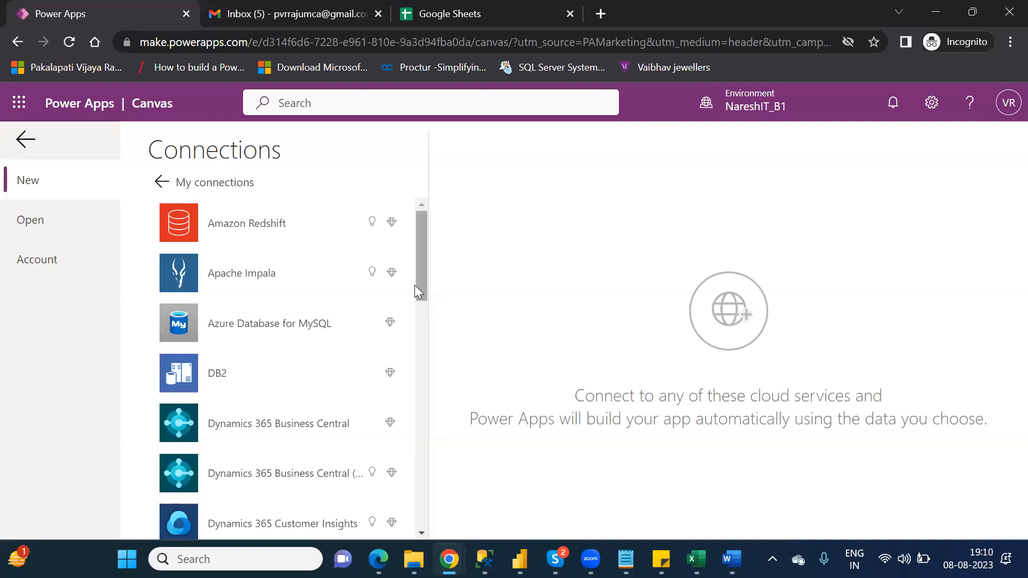
pyautogui.moveTo(421, 279); pyautogui.dragTo(431, 369)
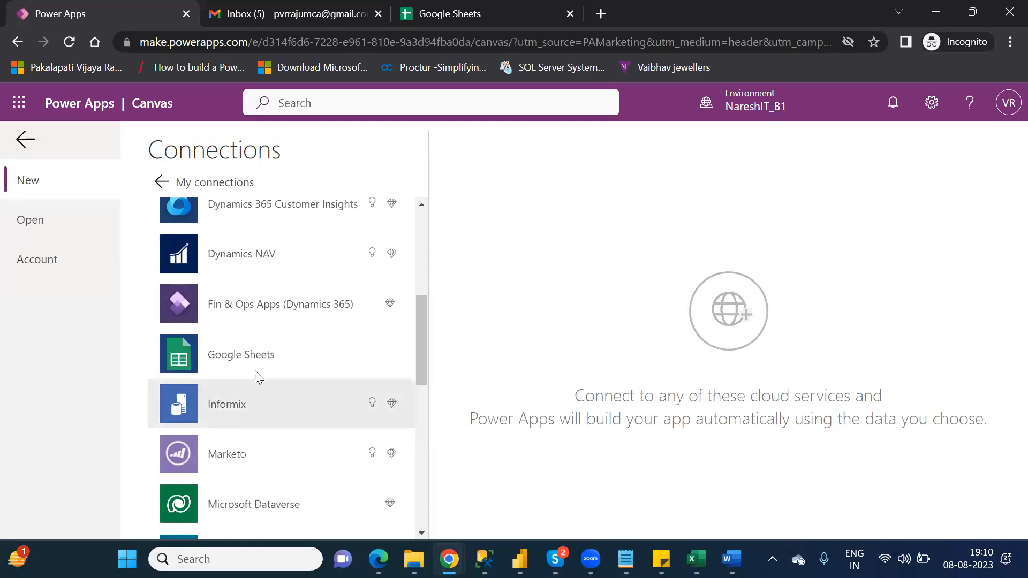
pyautogui.click(247, 358)
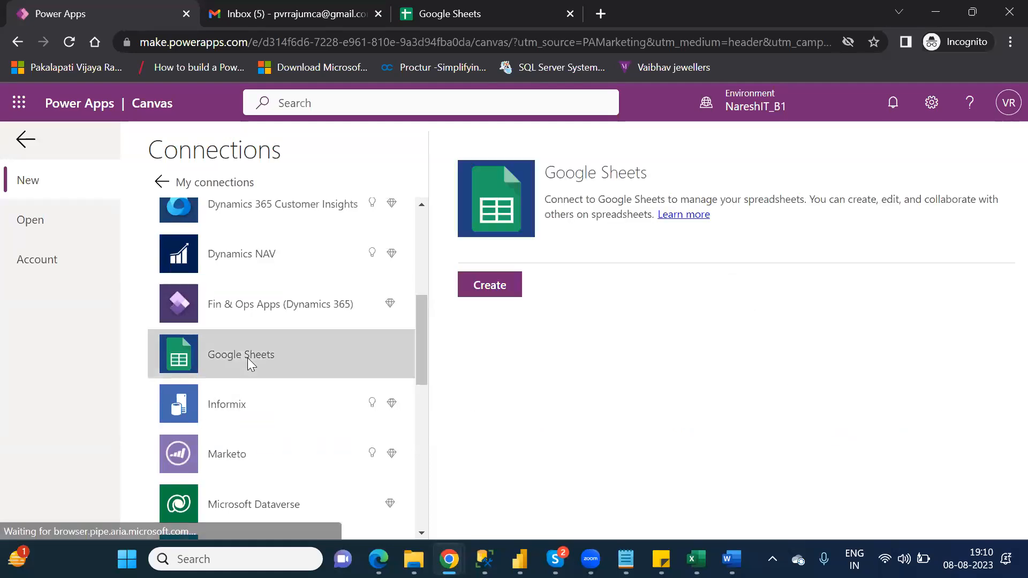
pyautogui.click(493, 282)
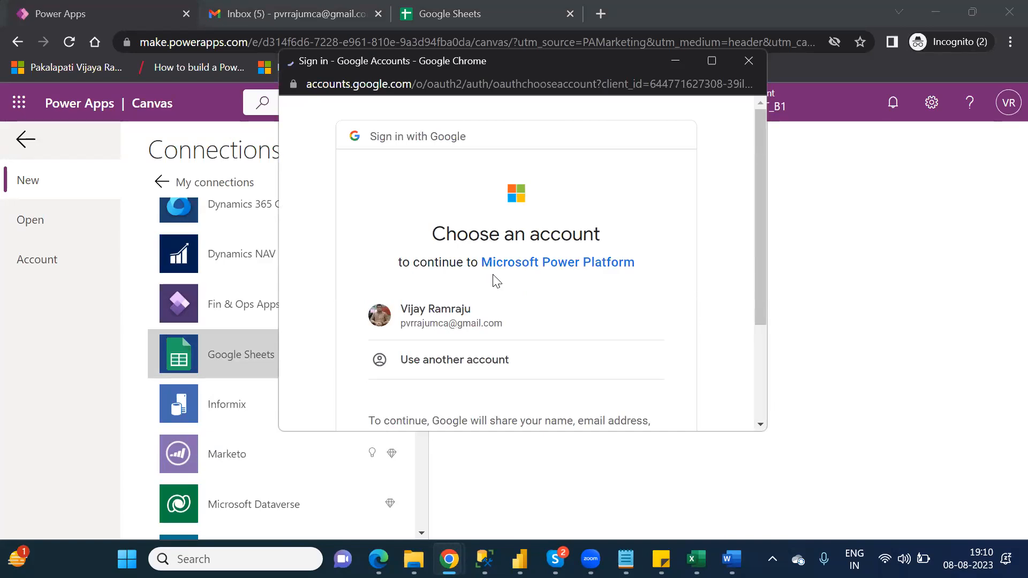
pyautogui.click(458, 318)
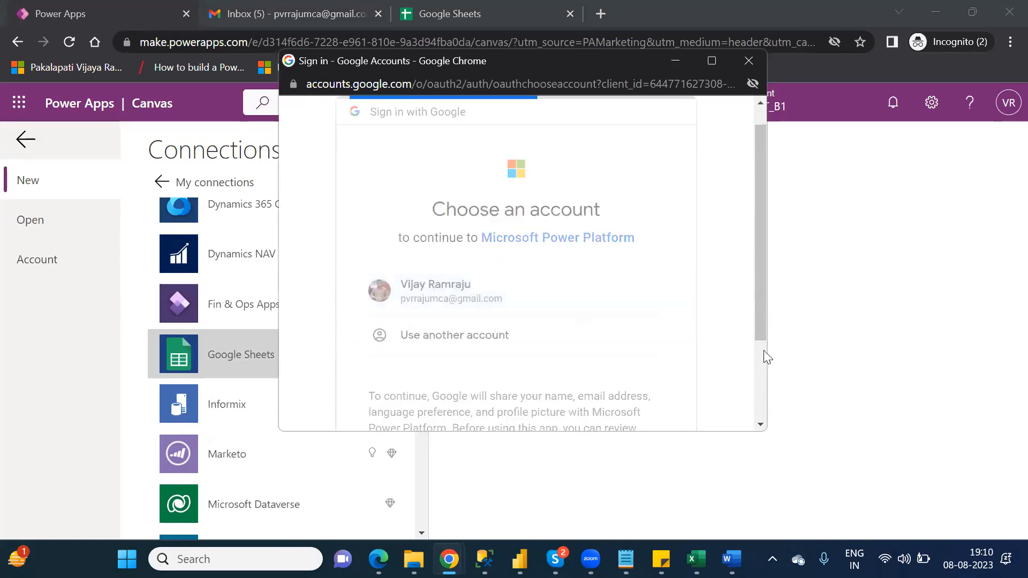
pyautogui.click(760, 361)
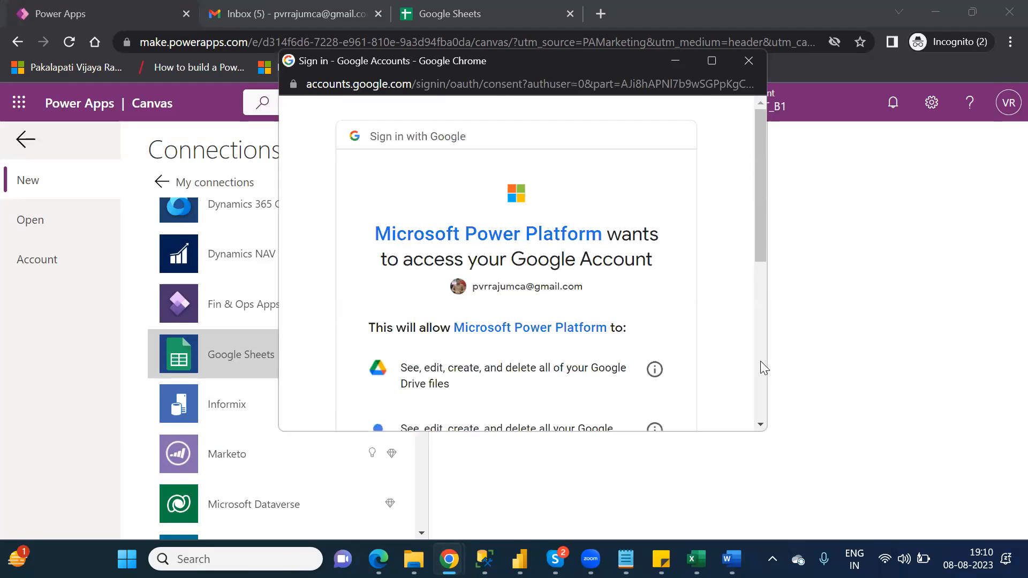
pyautogui.click(760, 361)
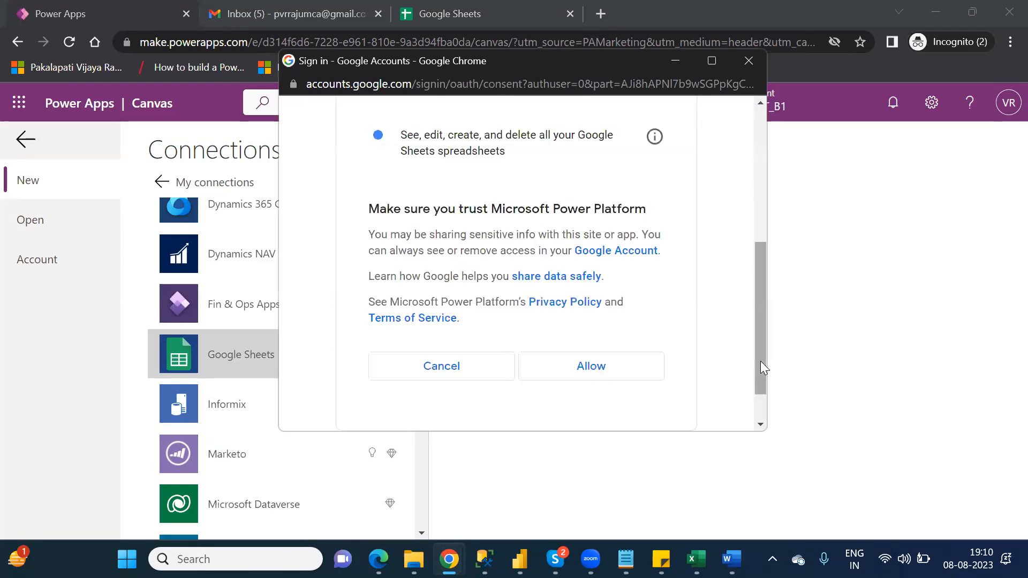
pyautogui.click(597, 371)
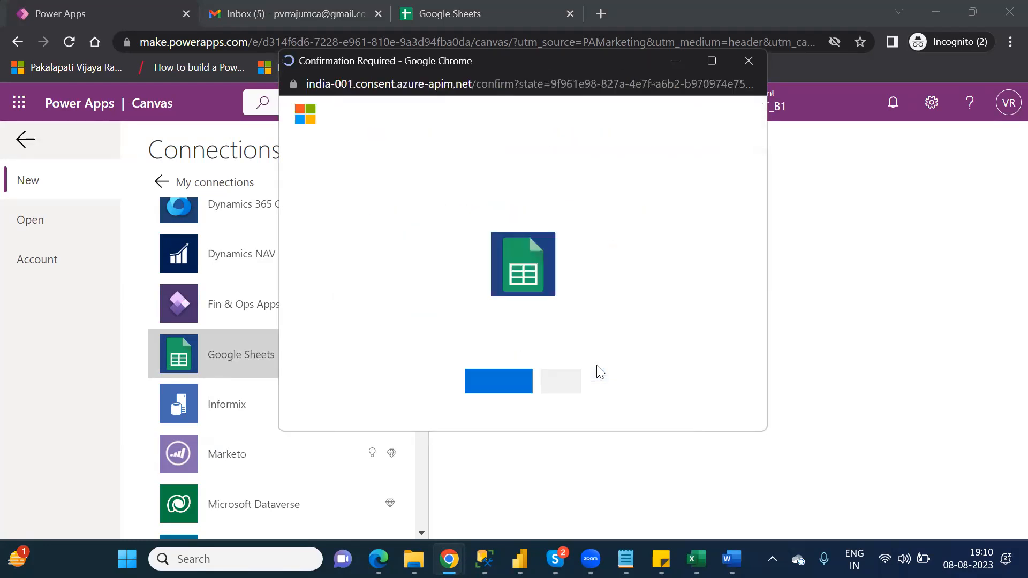
pyautogui.click(501, 382)
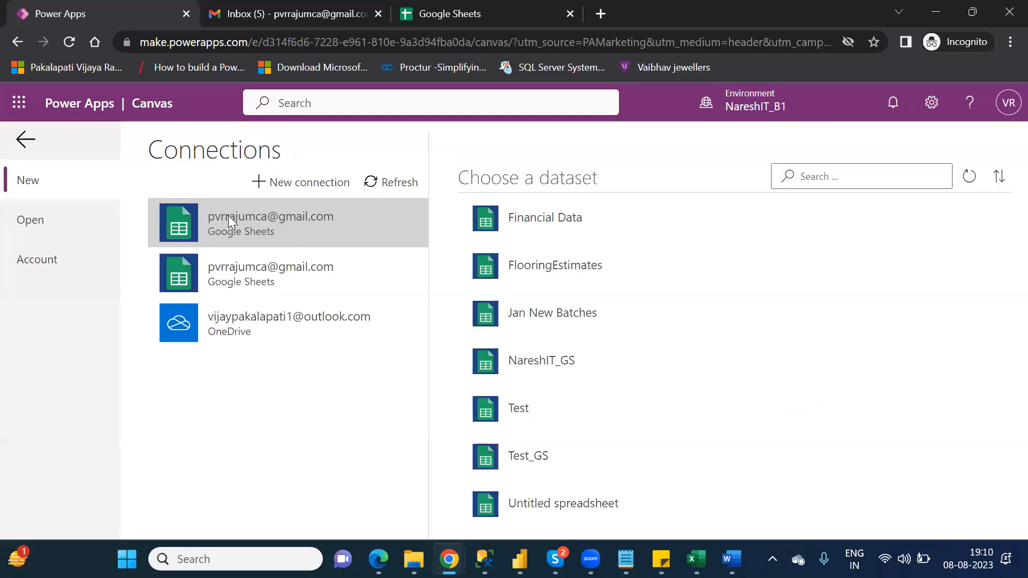
# - Pick the NareshIT_GS spreadsheet and its Sheet1 table, then connect to build the app
pyautogui.click(610, 209)
pyautogui.click(646, 376)
pyautogui.click(593, 397)
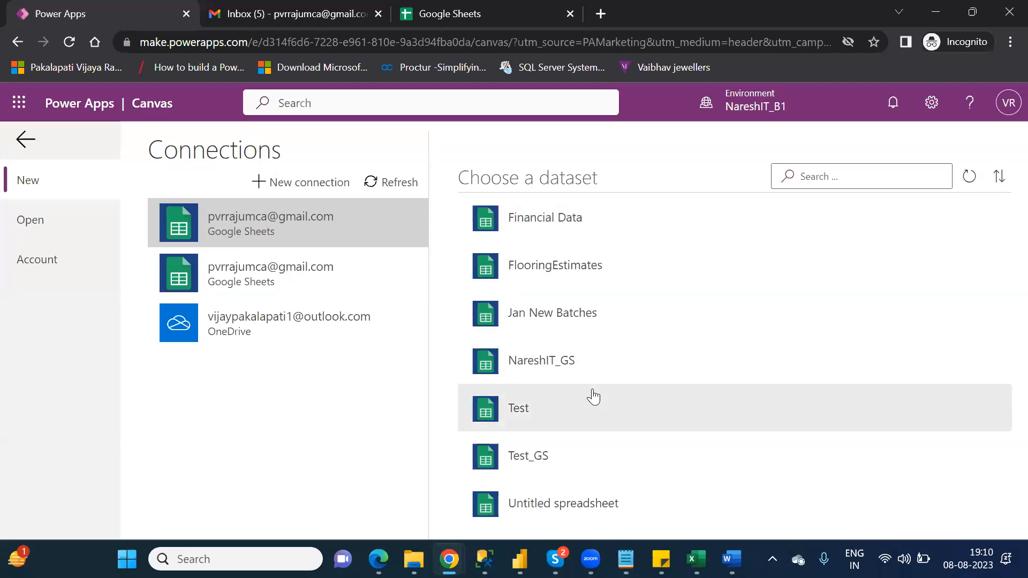
pyautogui.click(571, 363)
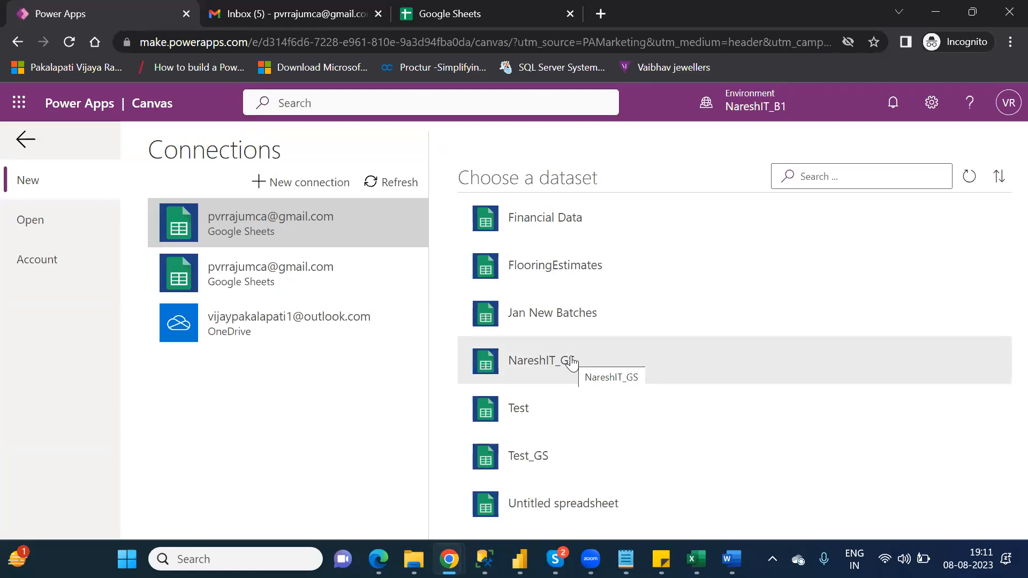
pyautogui.click(570, 356)
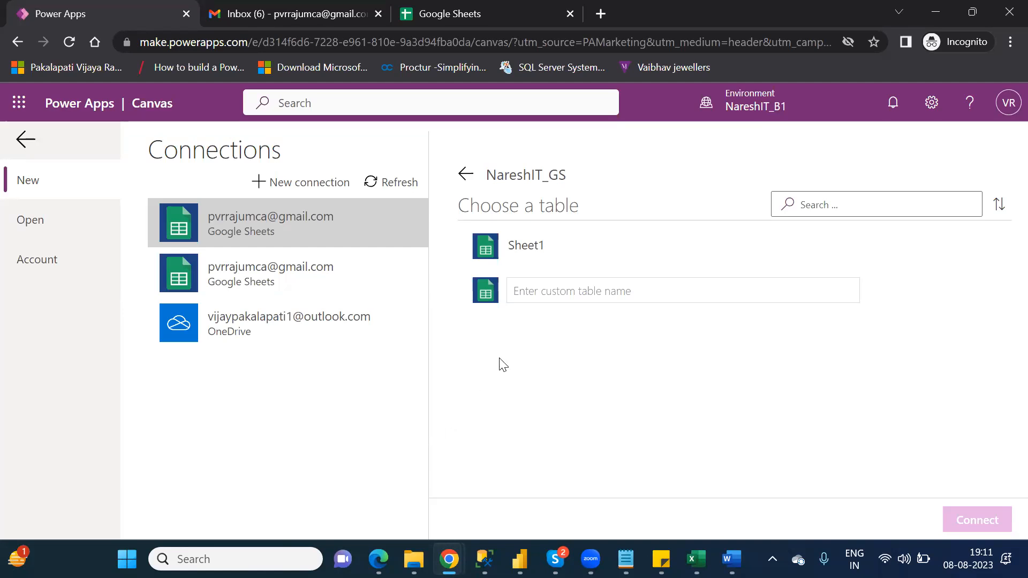
pyautogui.click(546, 245)
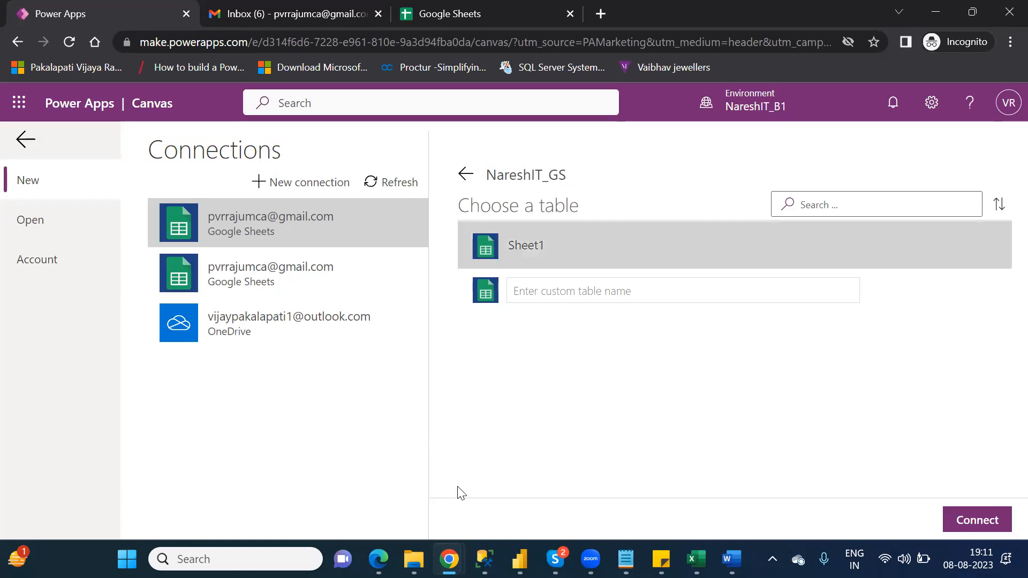
pyautogui.click(986, 520)
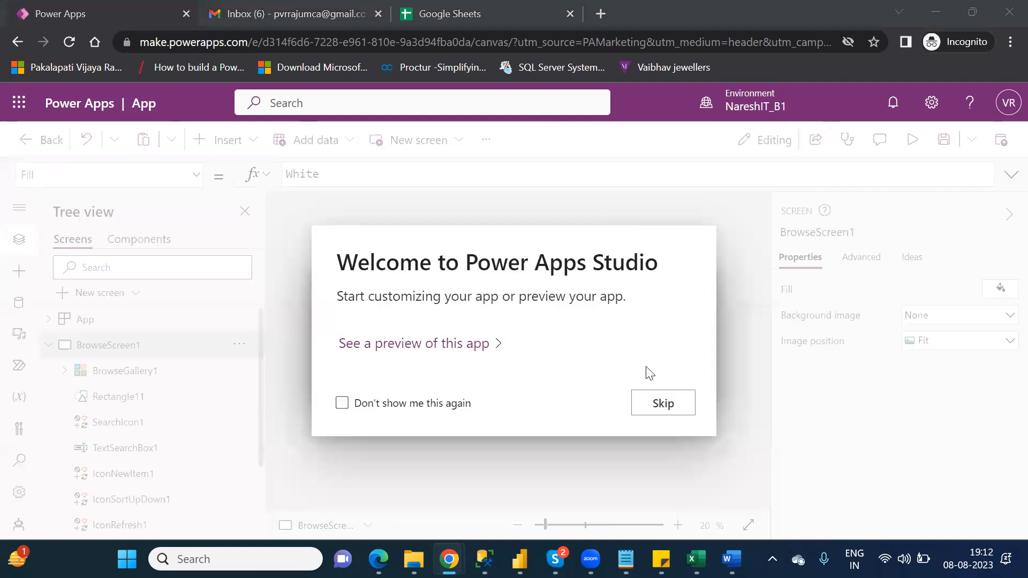
# - Skip the welcome, preview the app's four records (xx, bb, cc, aa), then return to editing
pyautogui.click(665, 404)
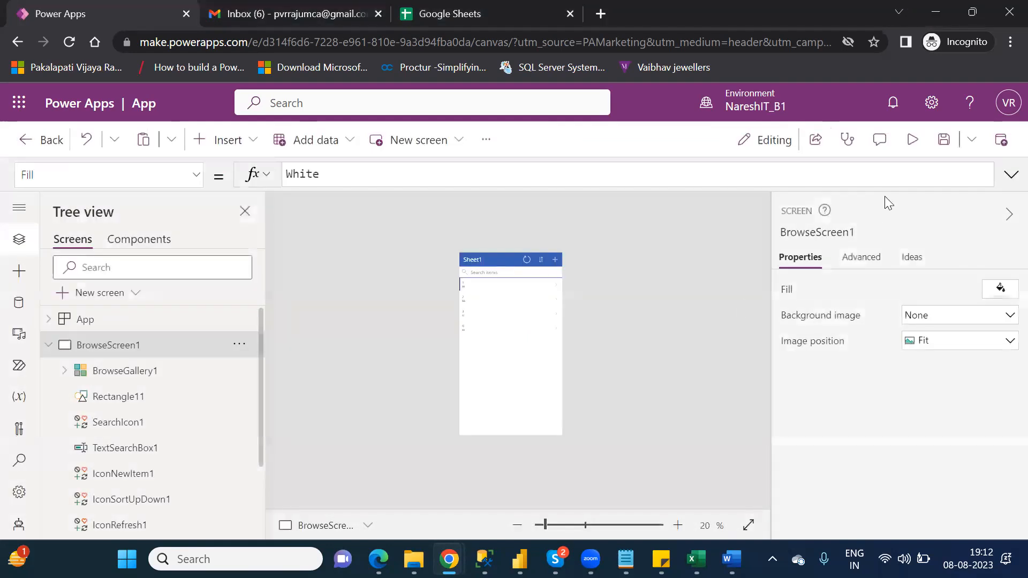
pyautogui.click(910, 140)
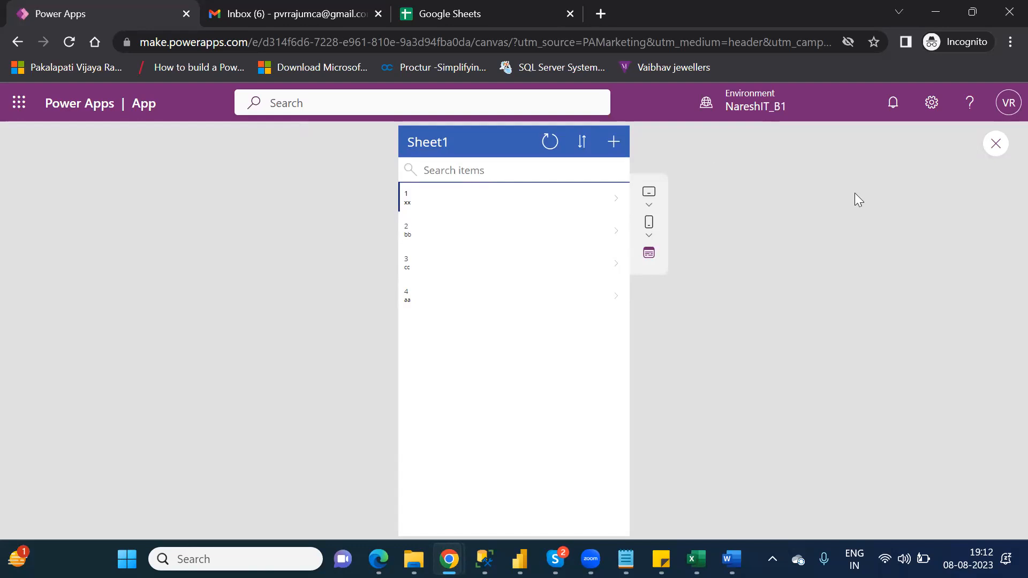
pyautogui.click(996, 144)
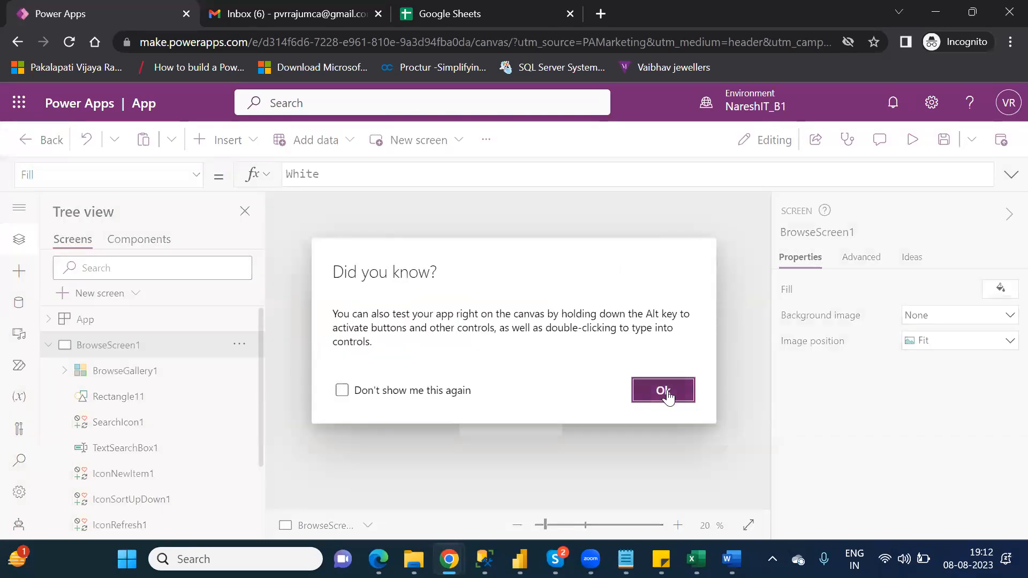
pyautogui.click(667, 393)
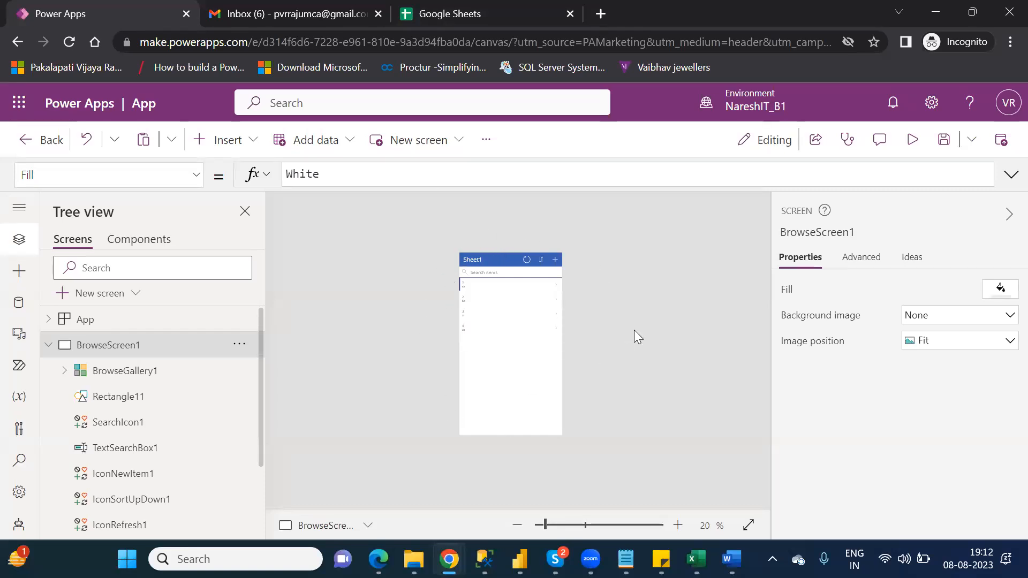
# - Save the generated app with the name Canvas_GS
pyautogui.click(942, 142)
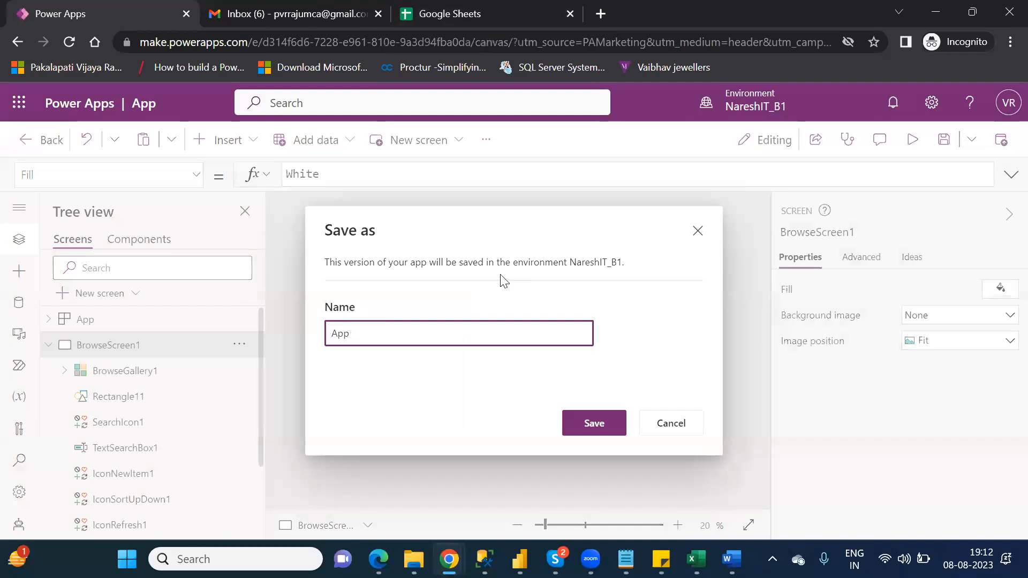
pyautogui.doubleClick(347, 333)
pyautogui.write('Car')
pyautogui.write('vas')
pyautogui.write('_GS')
pyautogui.click(594, 424)
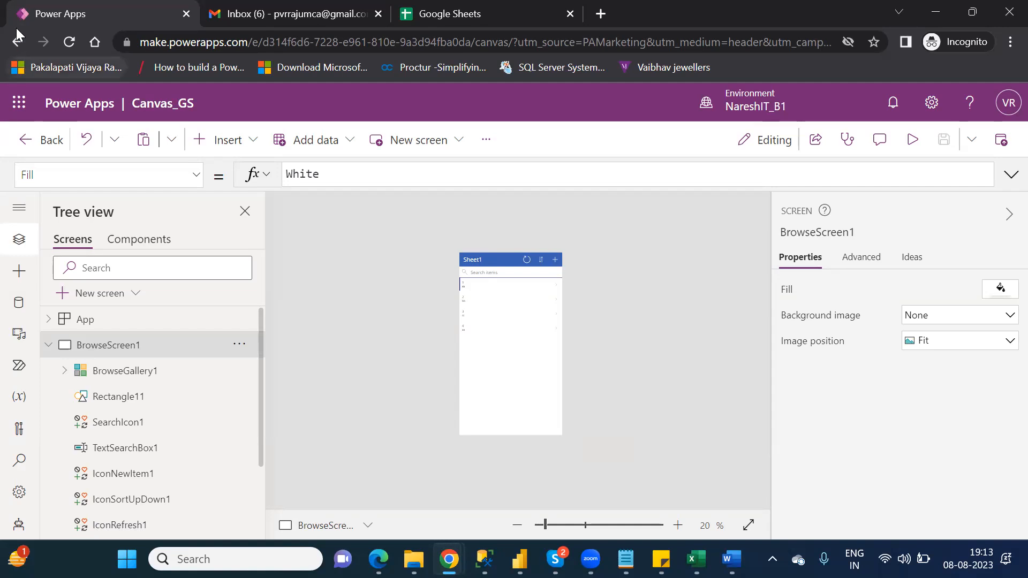
# - Leave the app editor and go to the Apps list, where Canvas_GS now appears
pyautogui.click(51, 144)
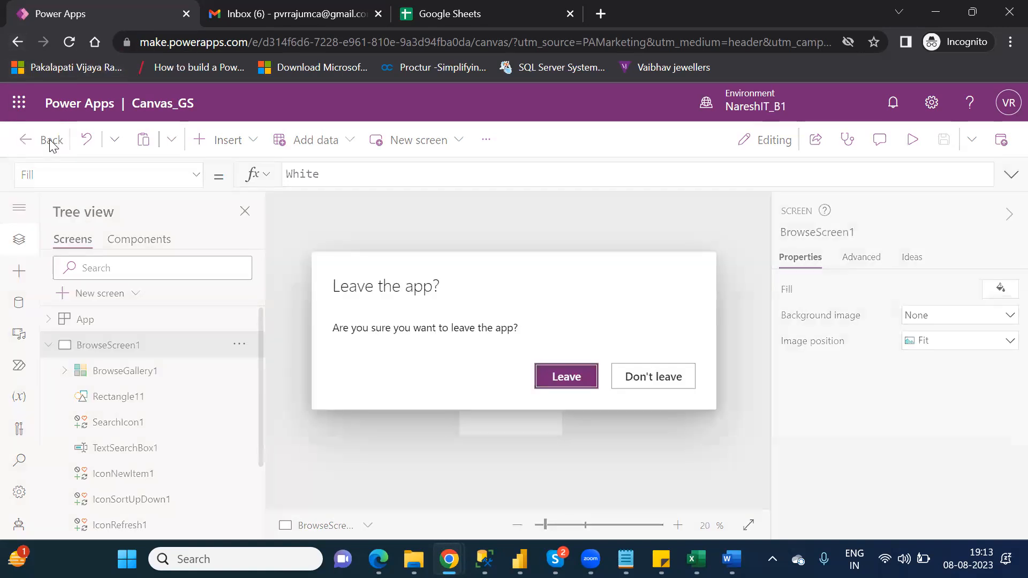
pyautogui.click(574, 375)
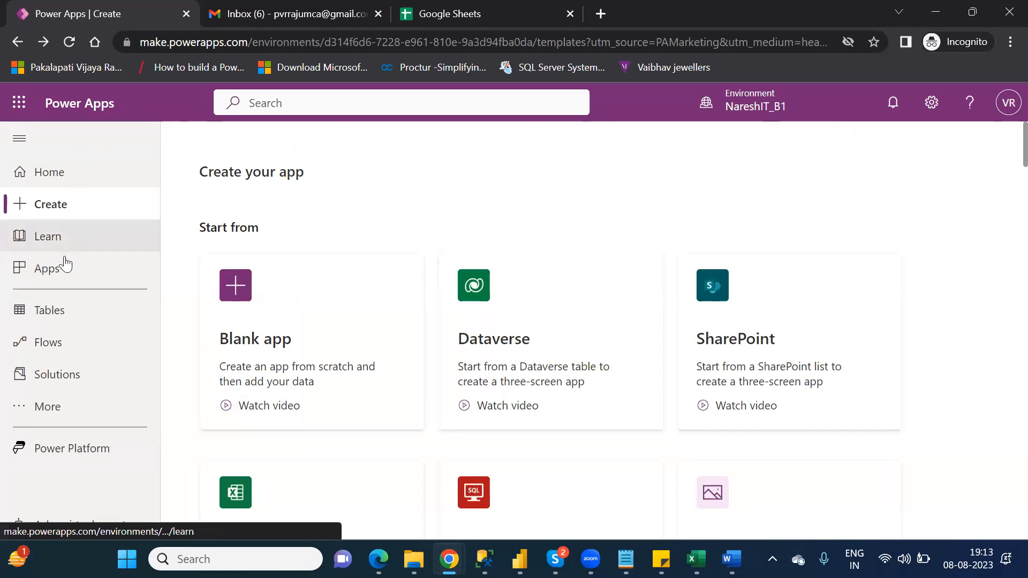
pyautogui.click(63, 276)
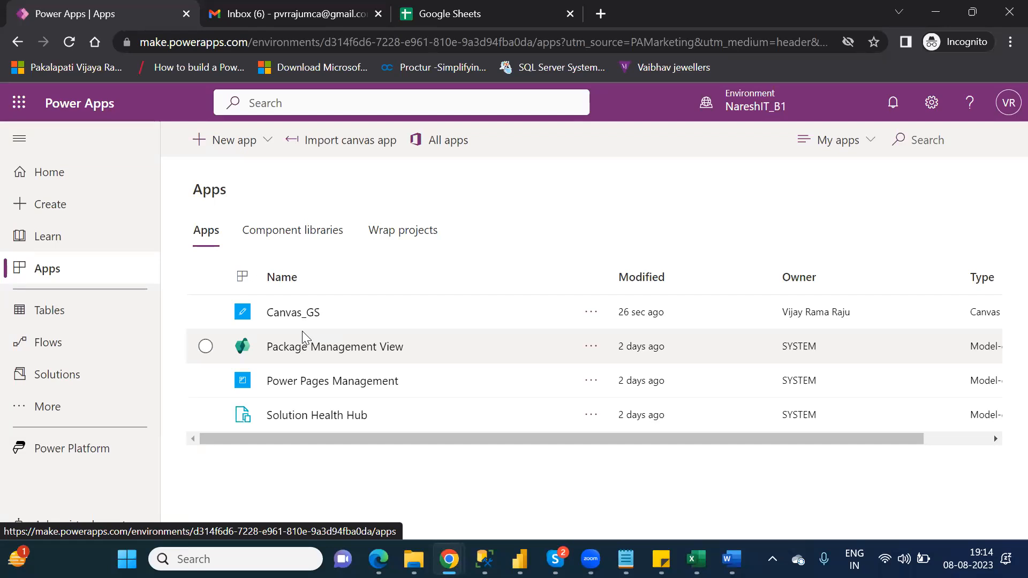
# - Switch to the Google Sheets browser tab to show the Sheets home page
pyautogui.click(427, 17)
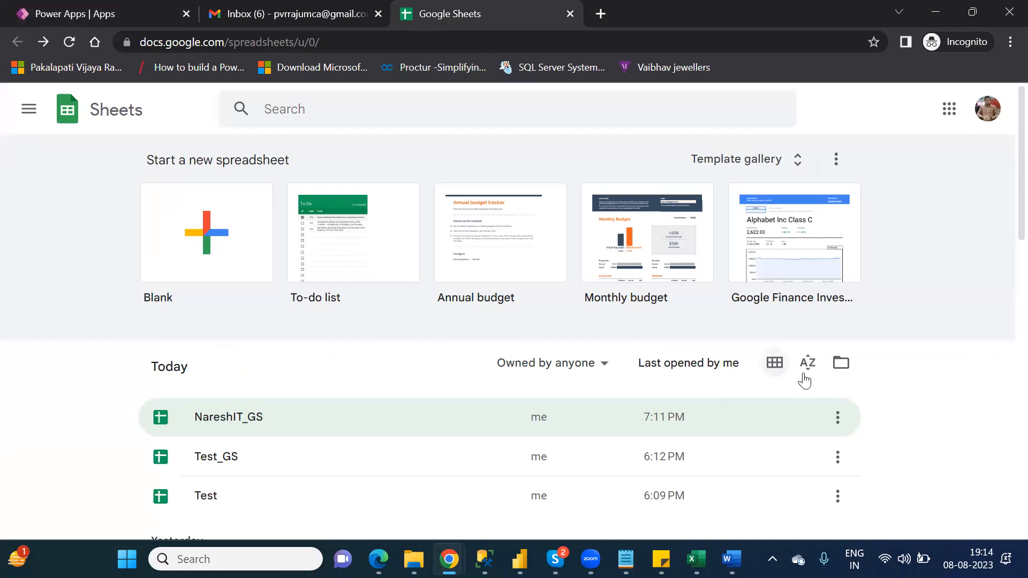
# - Upload the SuperStoreUS_2015 workbook from the Downloads folder into Google Sheets
pyautogui.click(841, 364)
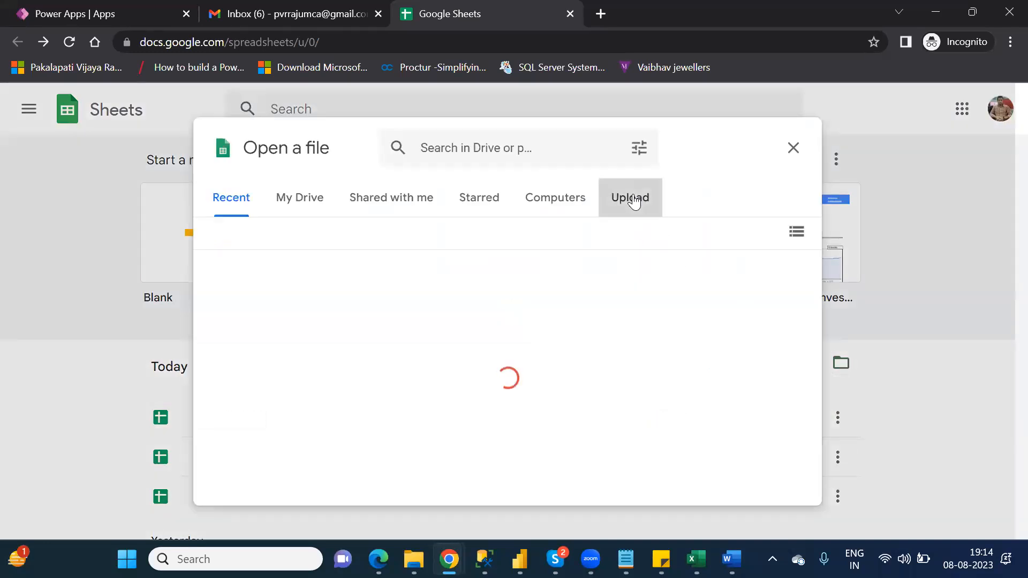
pyautogui.click(634, 201)
pyautogui.click(491, 421)
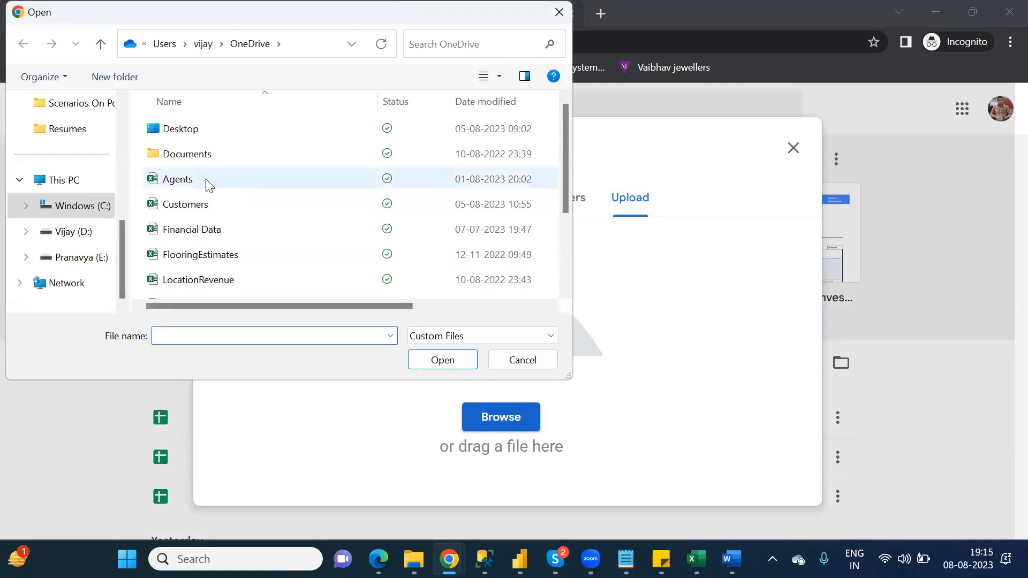
pyautogui.scroll(3, 121, 144)
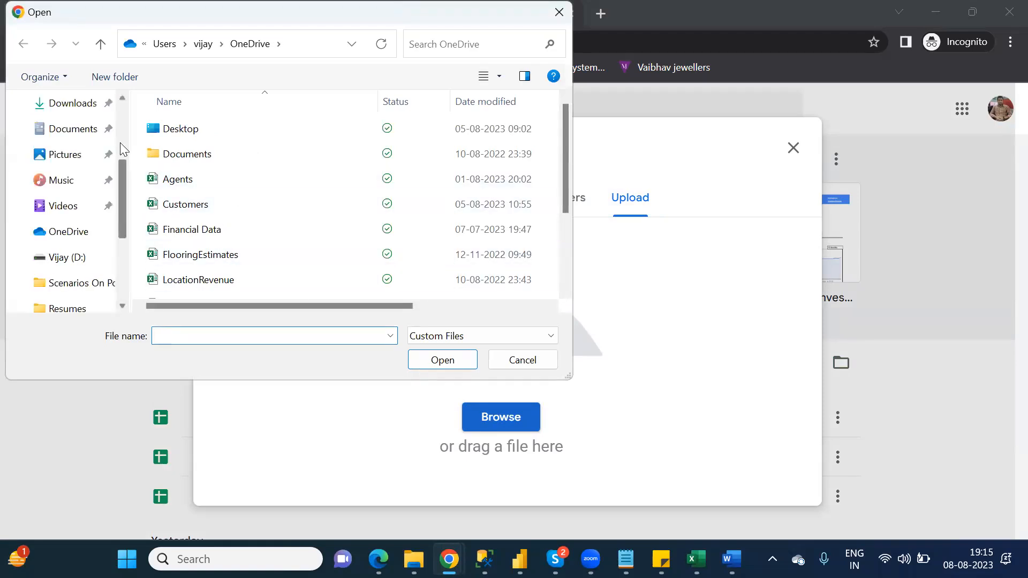
pyautogui.scroll(3, 120, 143)
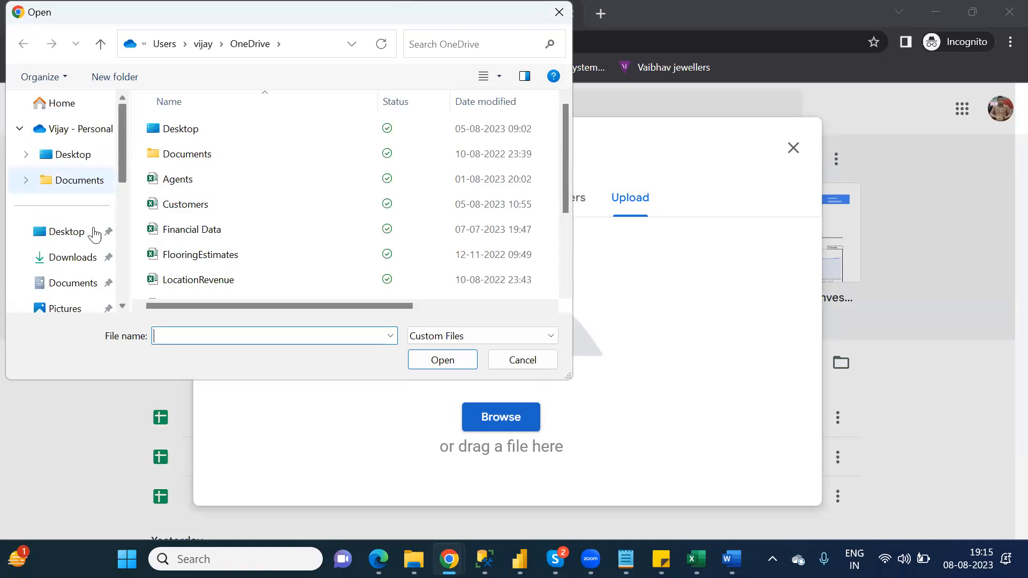
pyautogui.click(73, 258)
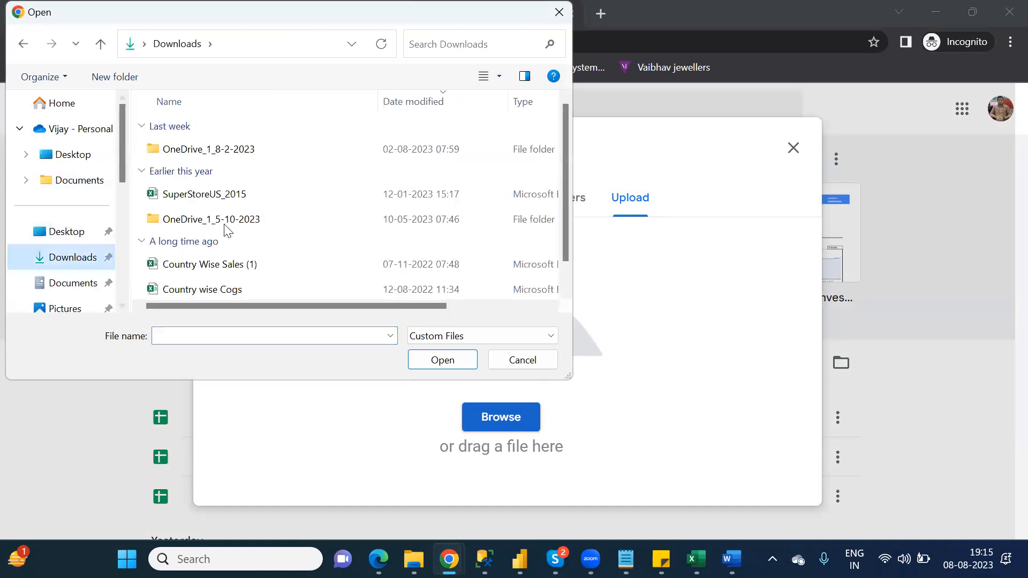
pyautogui.doubleClick(203, 195)
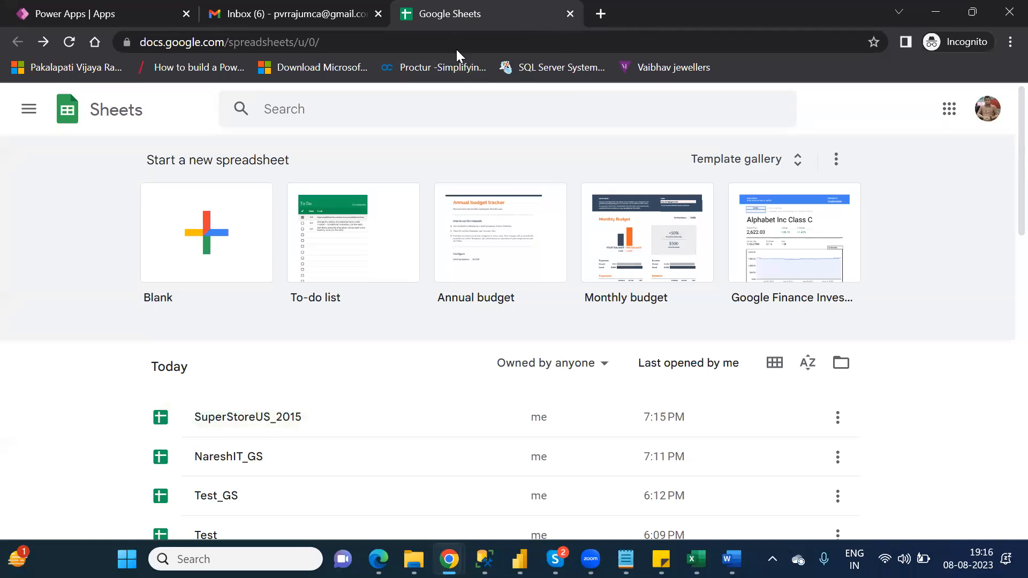
# - Close the Google Sheets tab to return to the Gmail inbox
pyautogui.click(567, 16)
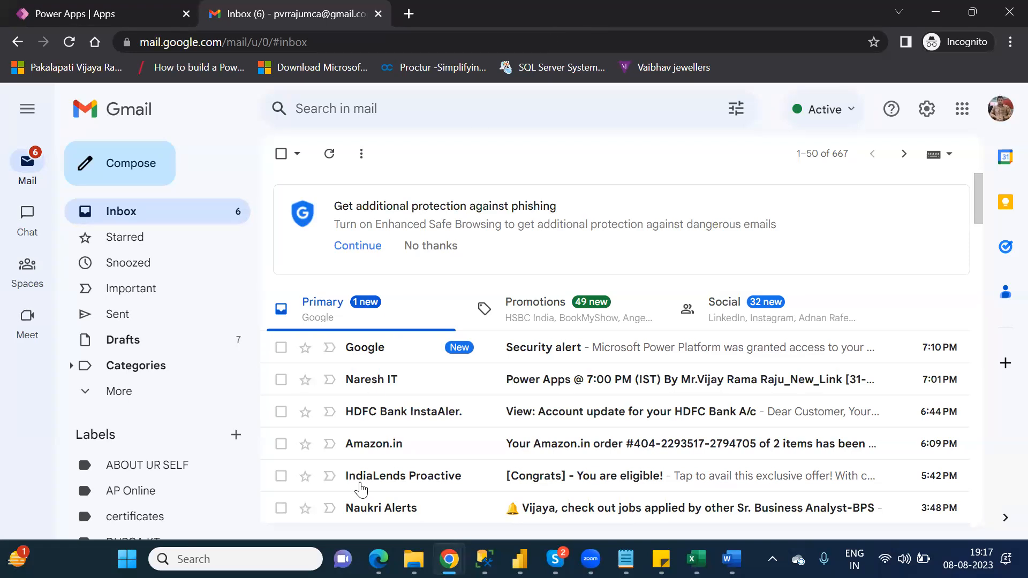
pyautogui.click(414, 559)
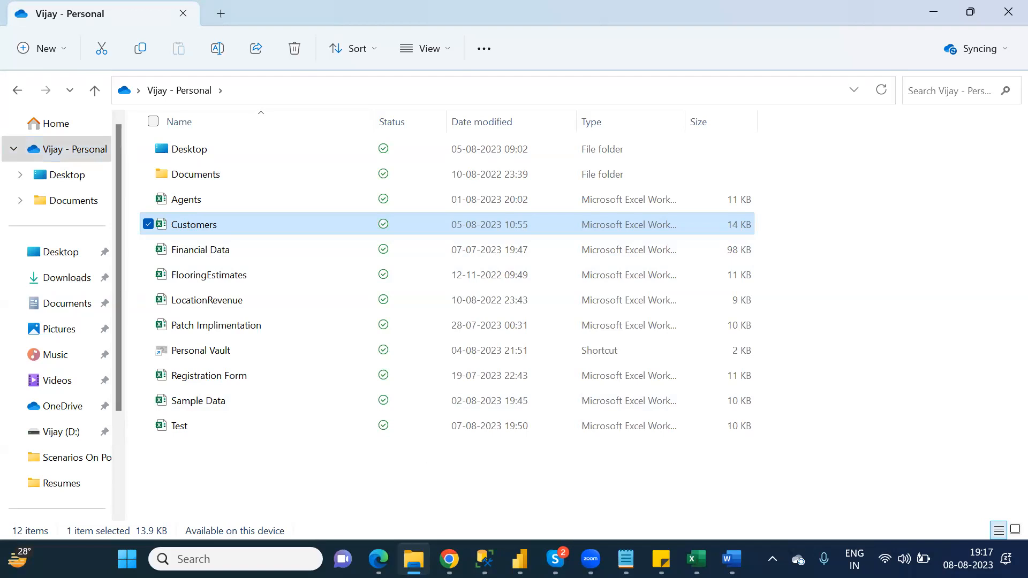
# - In a new Chrome tab, go to google.com and search for 'onedrive login'
pyautogui.click(449, 554)
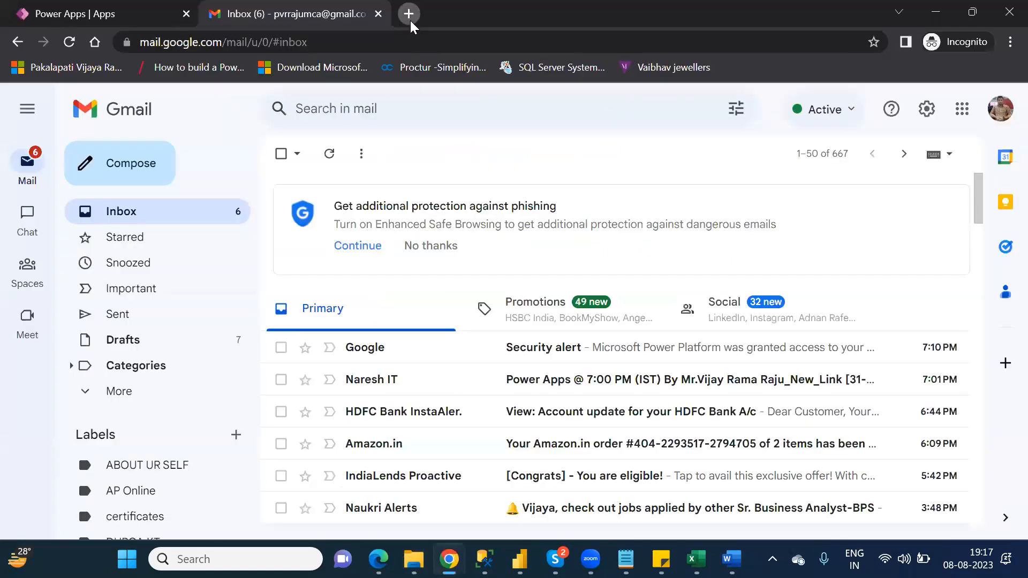
pyautogui.click(410, 21)
pyautogui.write('google.com')
pyautogui.press('Return')
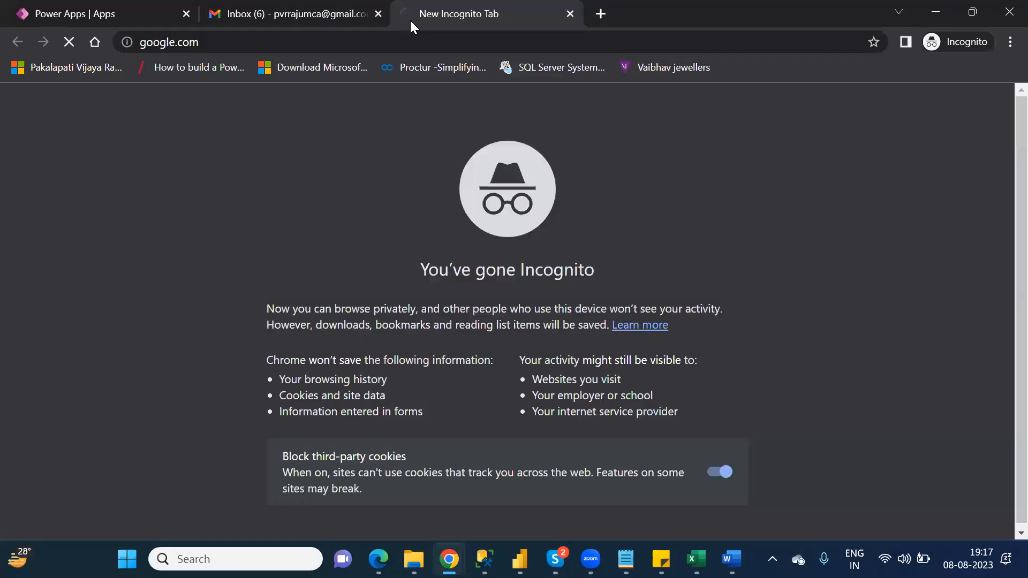
pyautogui.write('on')
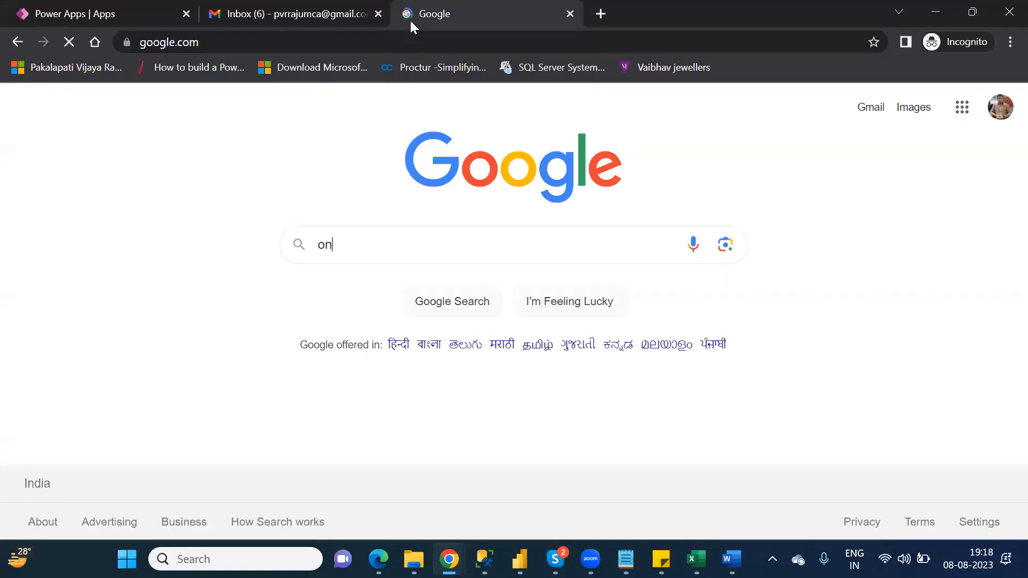
pyautogui.write('edrive ')
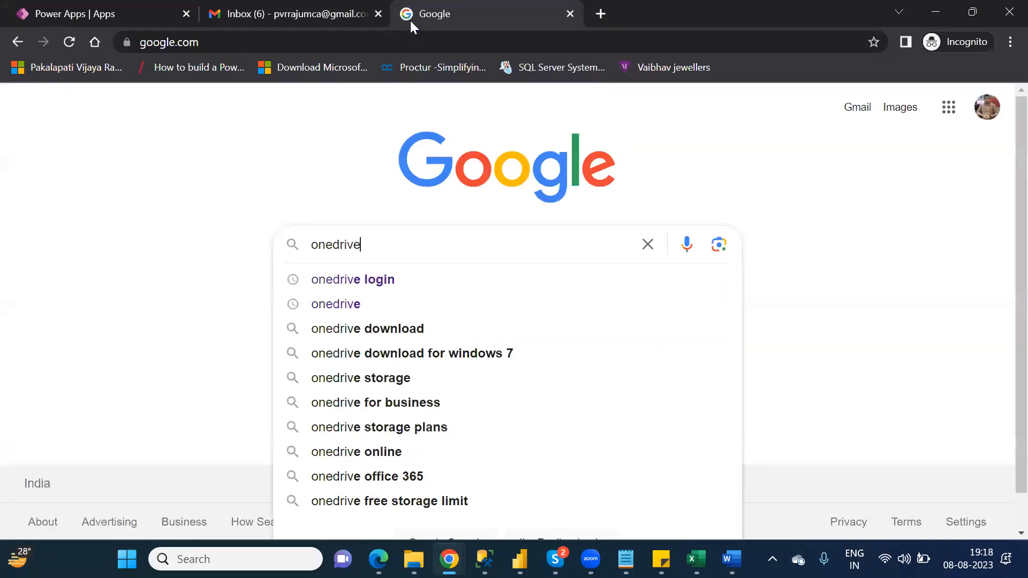
pyautogui.write('login')
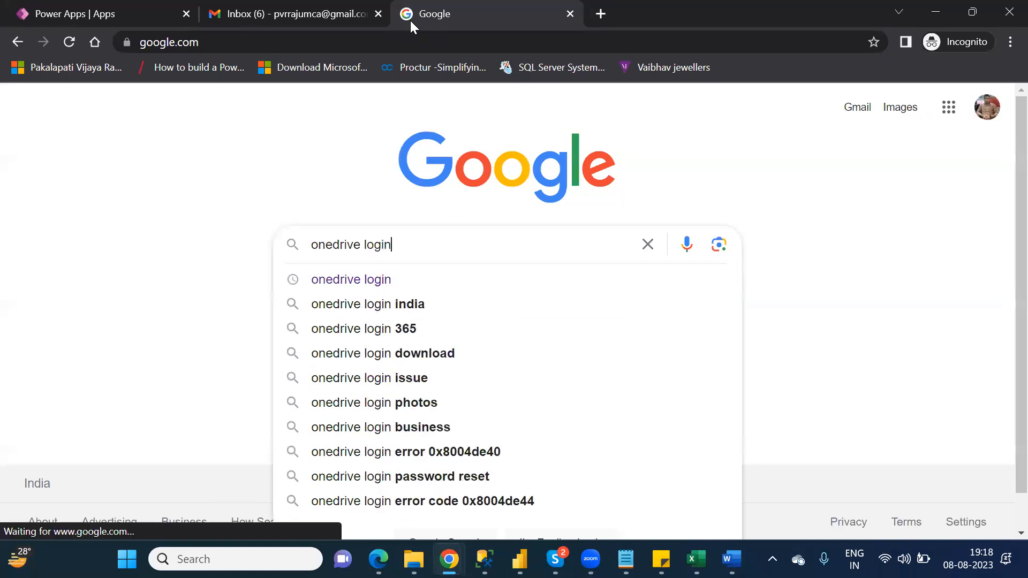
pyautogui.press('Return')
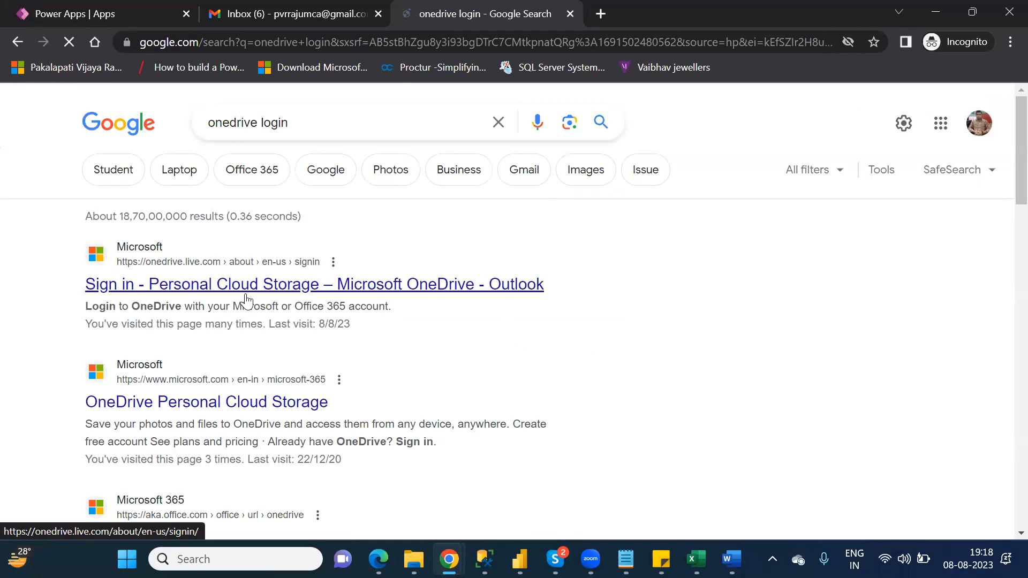
# - Sign in to OneDrive with the personal account's e-mail and password, choosing to stay signed in
pyautogui.click(300, 291)
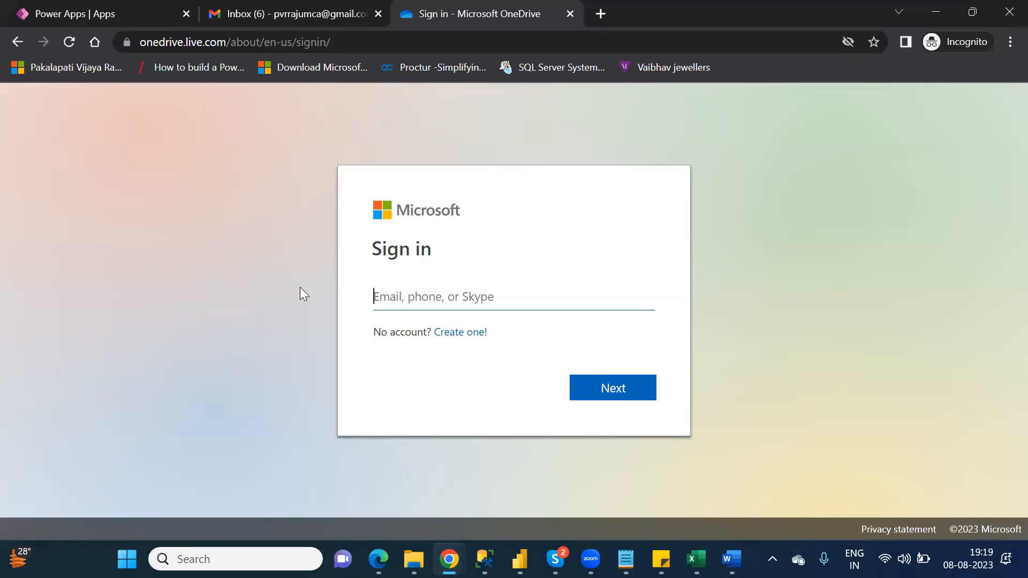
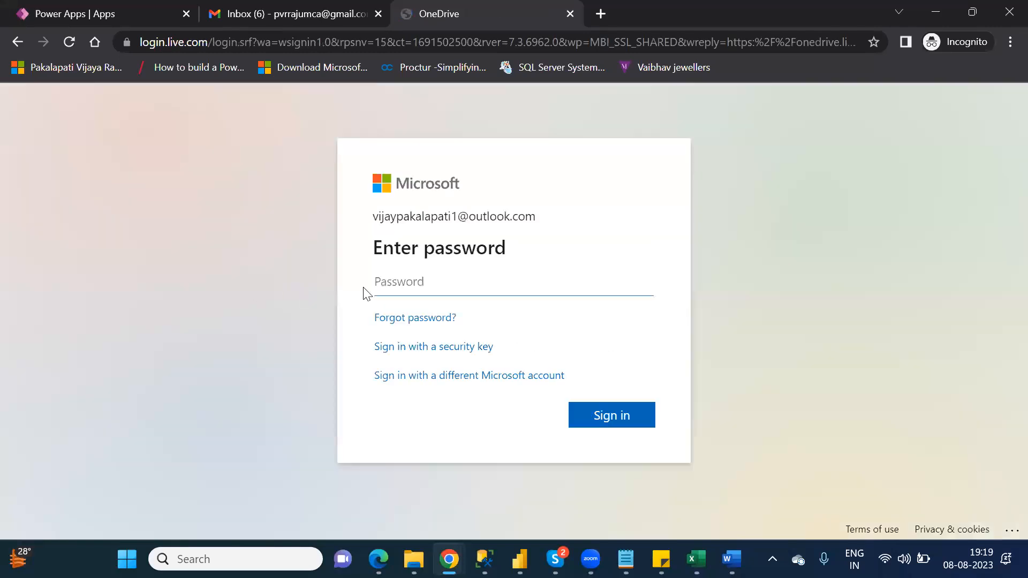
pyautogui.write('••••••••••••')
pyautogui.press('Return')
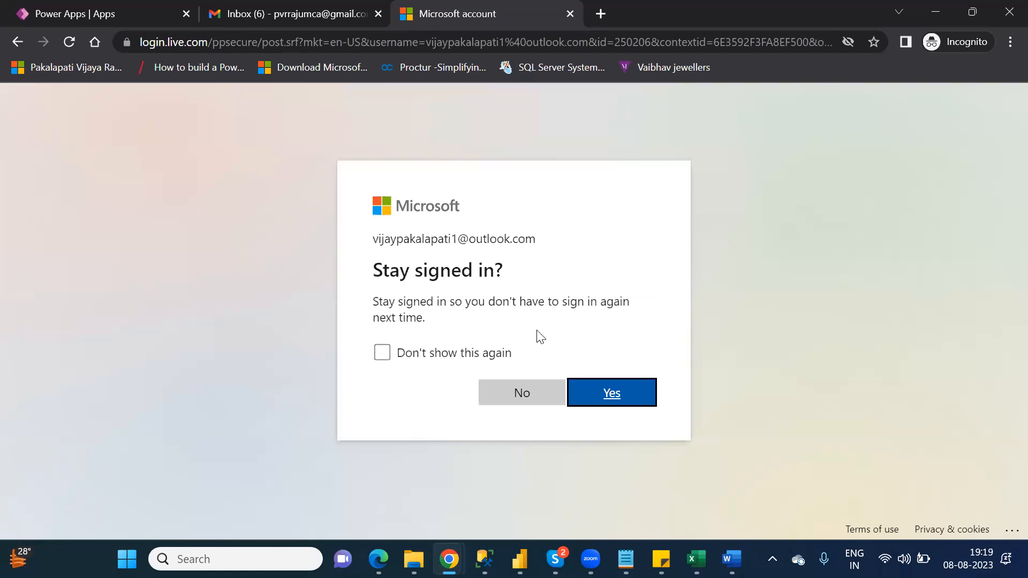
pyautogui.click(613, 393)
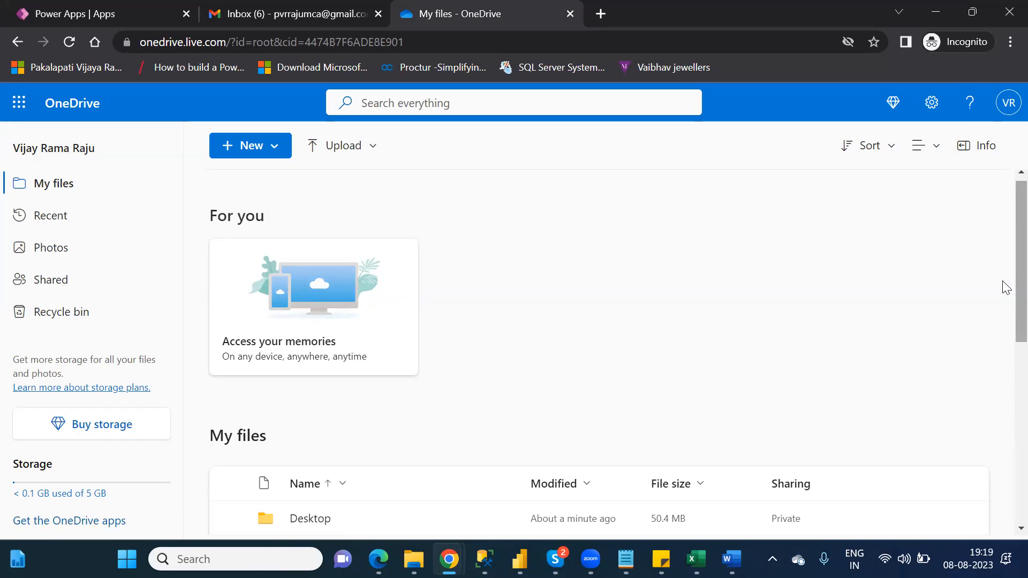
# - From OneDrive My files, create a new blank Excel workbook via the New menu
pyautogui.scroll(-3, 1005, 300)
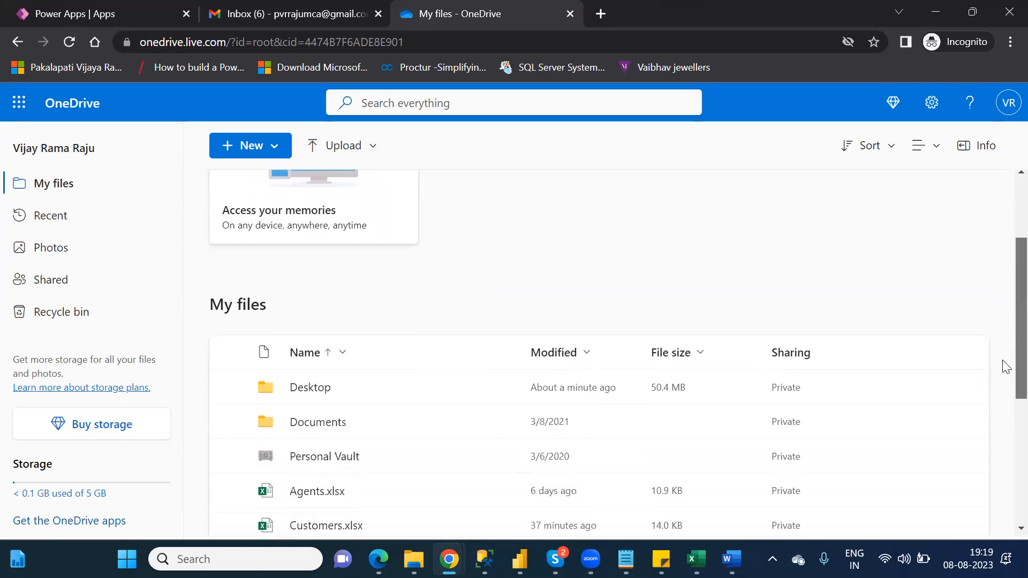
pyautogui.scroll(-1, 1005, 367)
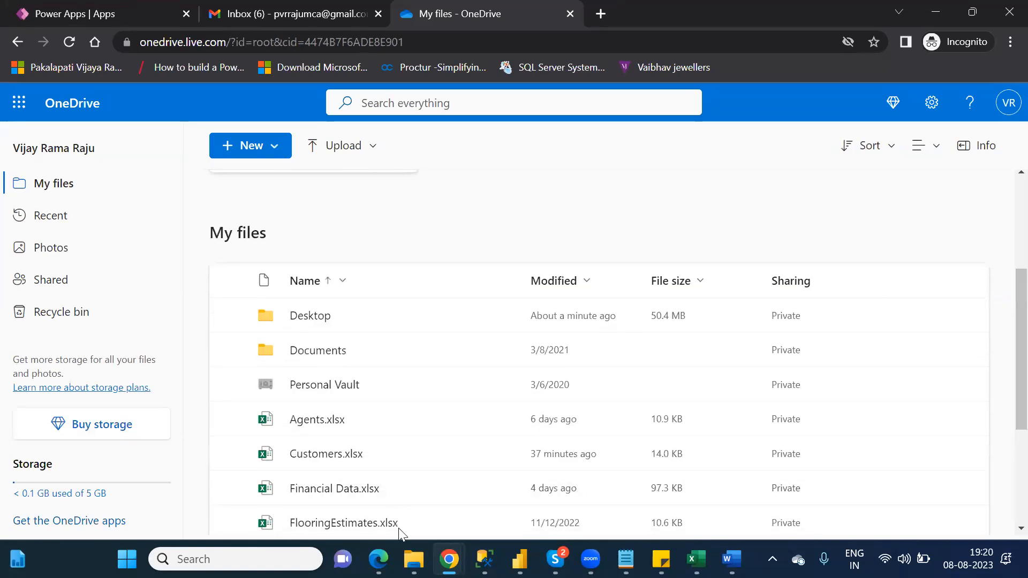
pyautogui.click(414, 559)
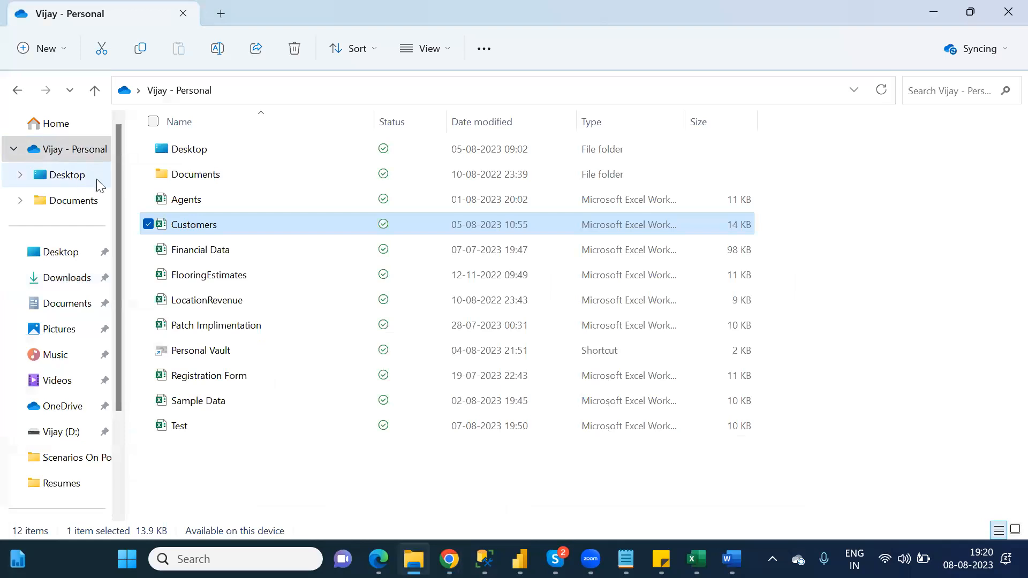
pyautogui.hotkey('alt', 'Tab')
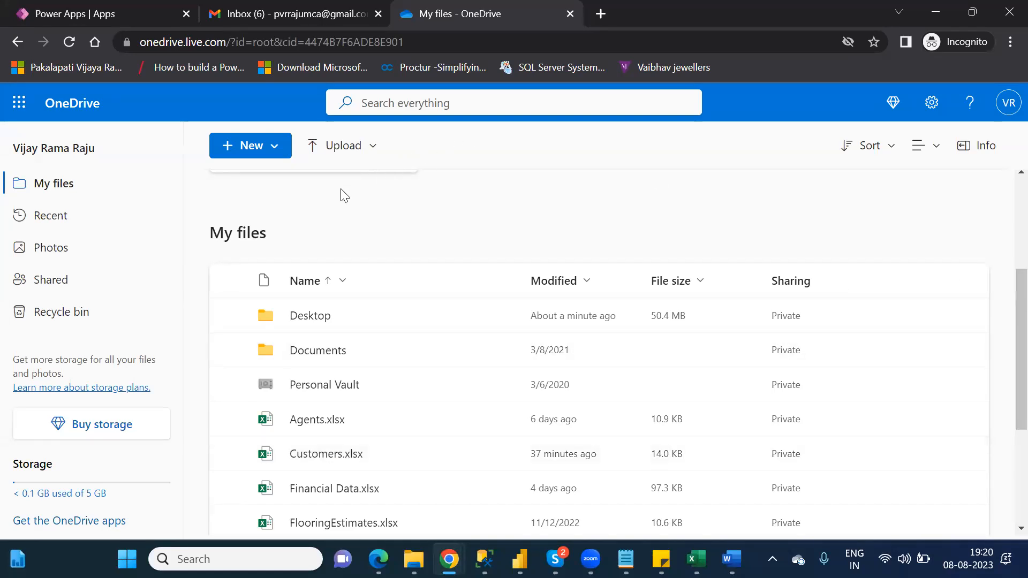
pyautogui.click(270, 149)
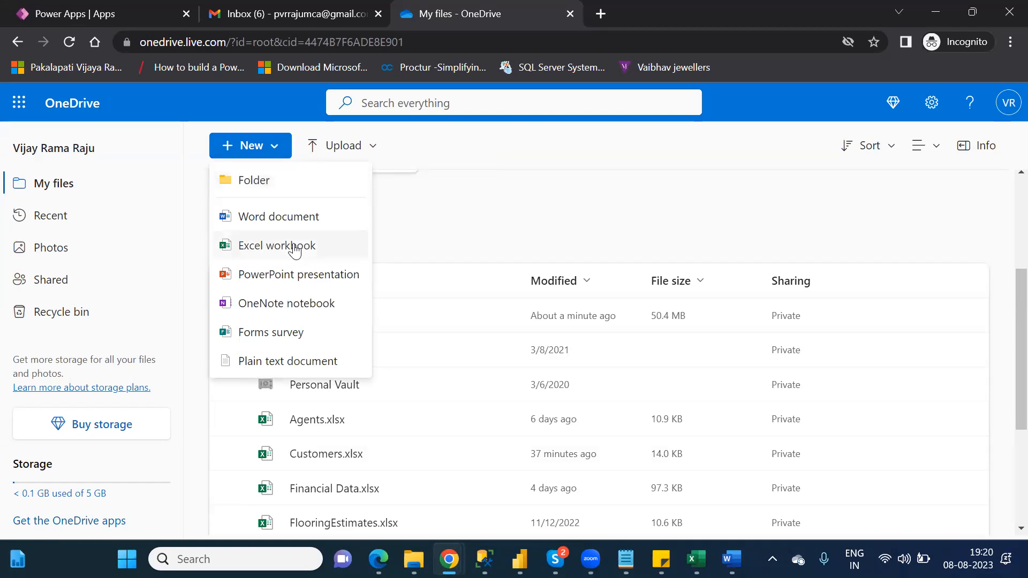
pyautogui.click(295, 247)
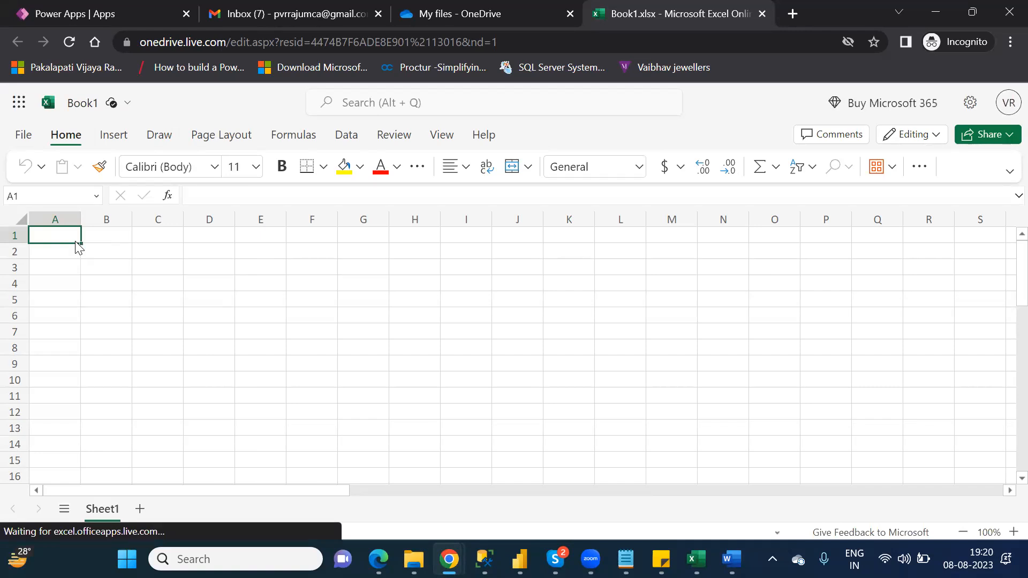
# - Enter the Id and Name headers in A1 and B1, dismissing the guided tour offer
pyautogui.write('Id')
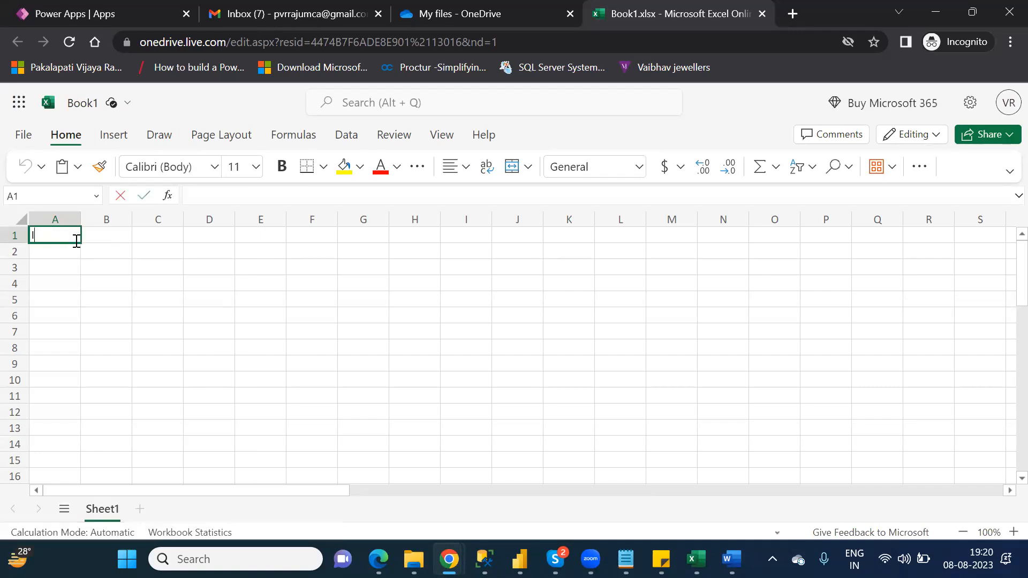
pyautogui.press('Tab')
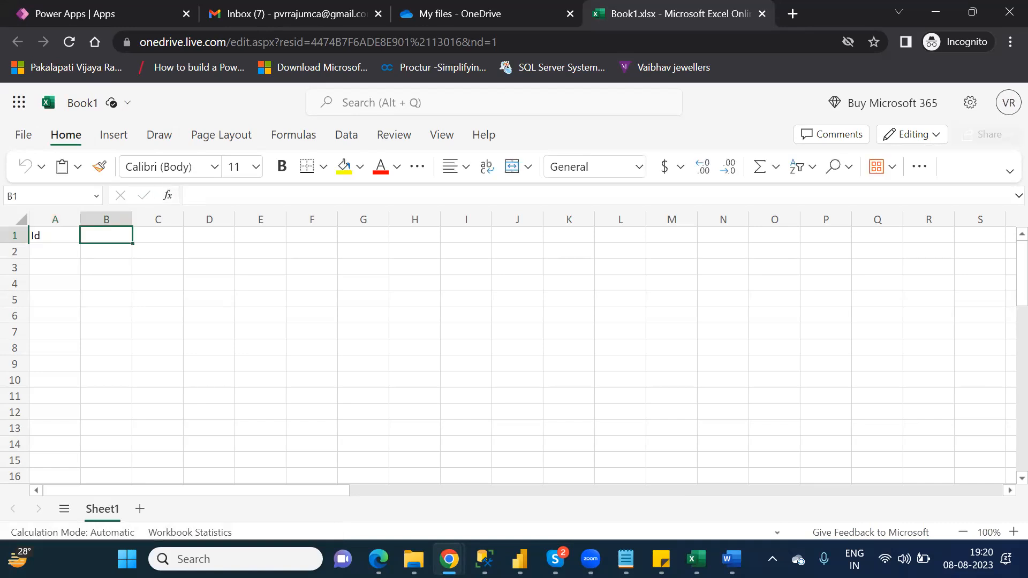
pyautogui.write('Na')
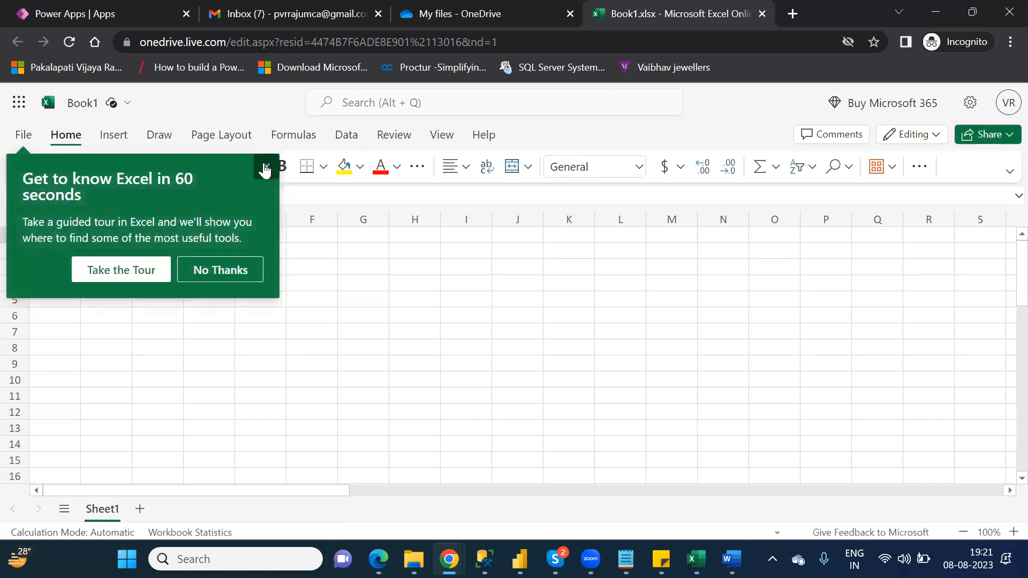
pyautogui.click(266, 167)
# - Fill cells A2 to A6 with the ids 1, 2, 3, 4, 5
pyautogui.click(48, 250)
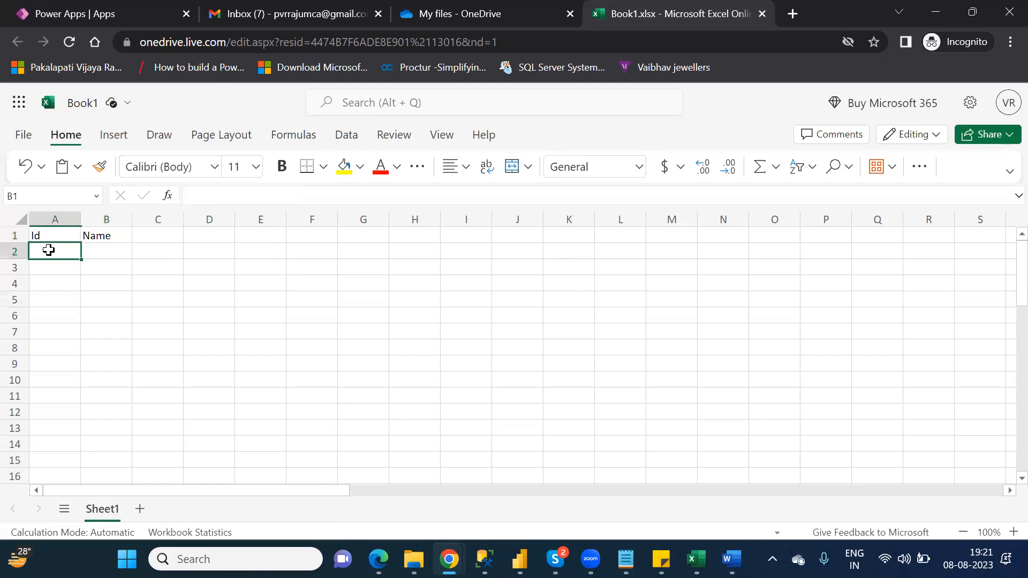
pyautogui.write('1')
pyautogui.press('Return')
pyautogui.write('2')
pyautogui.press('Return')
pyautogui.write('3')
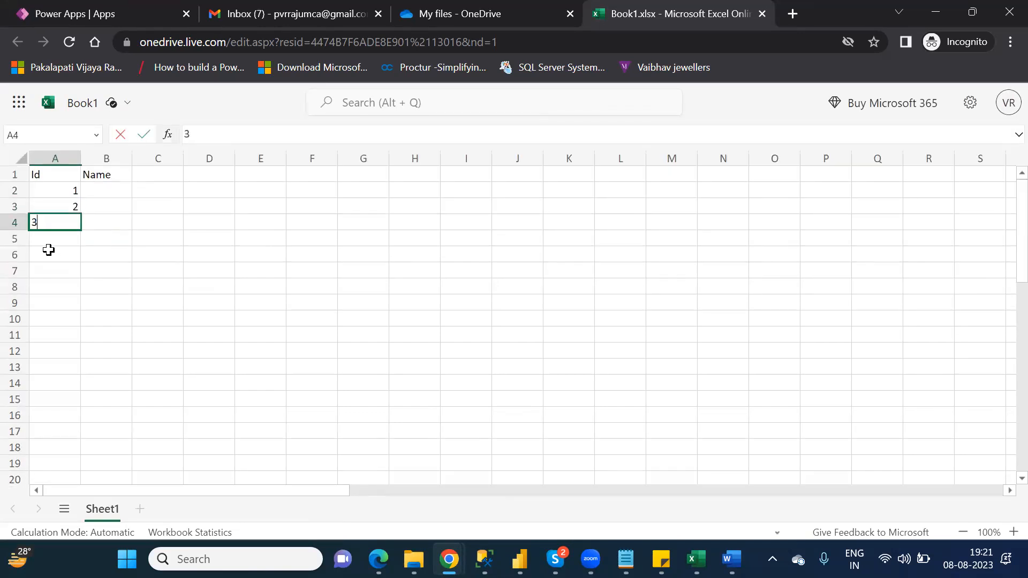
pyautogui.press('Return')
pyautogui.write('4')
pyautogui.press('Return')
pyautogui.write('5')
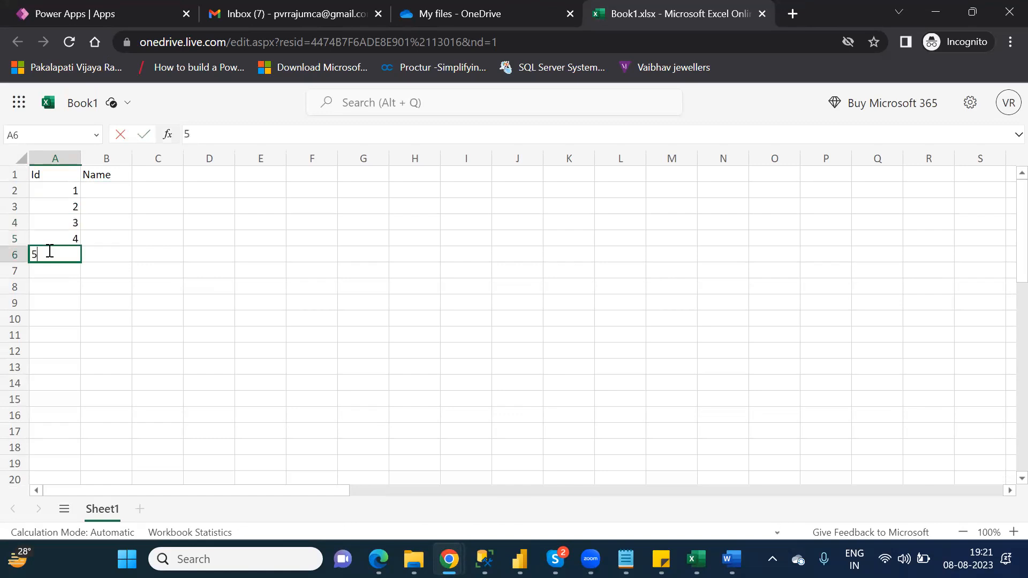
pyautogui.press('Tab')
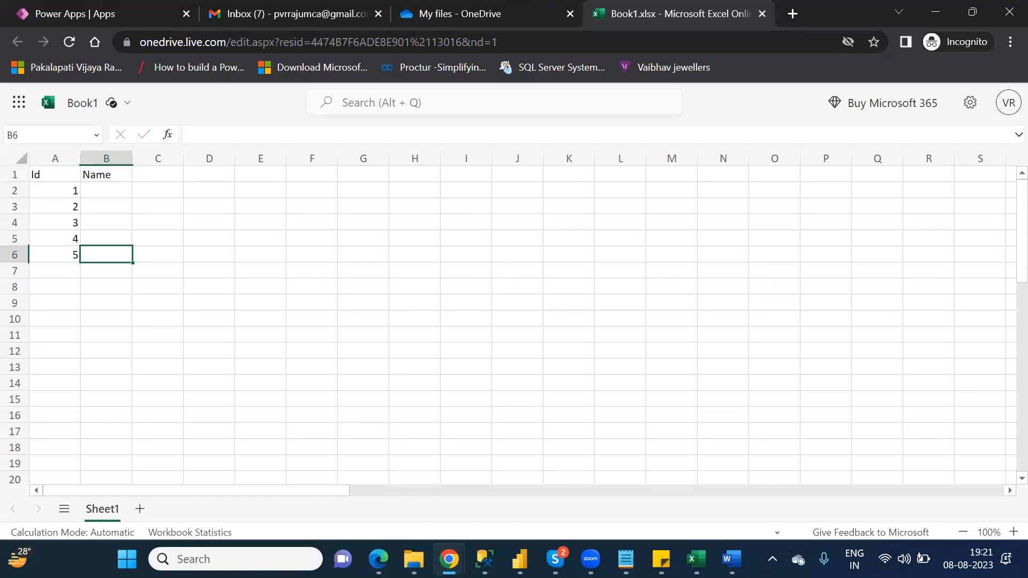
# - Enter names x, y, z, v, s upward from B6 to B2, then select A1
pyautogui.write('x')
pyautogui.press('Up')
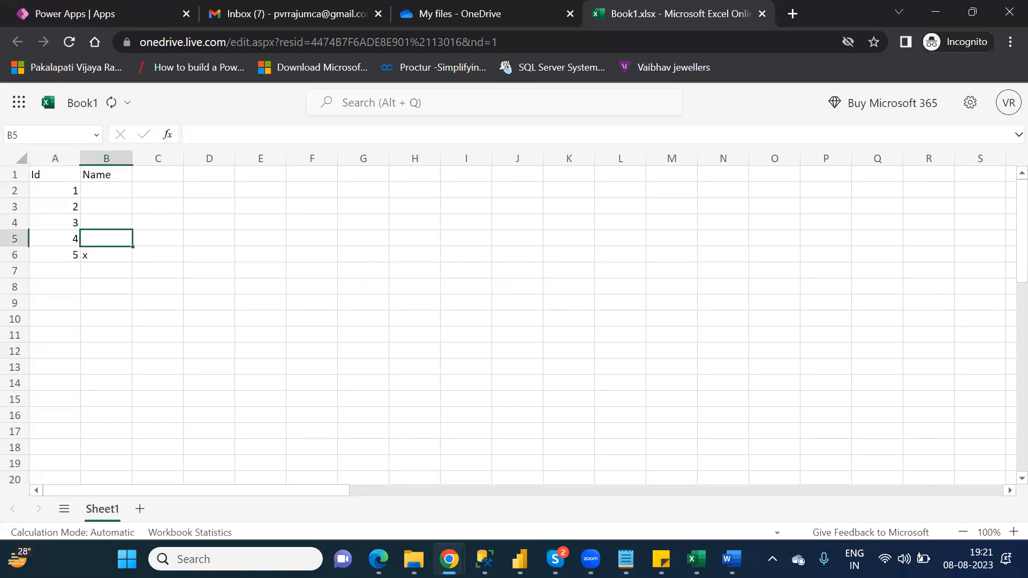
pyautogui.write('y')
pyautogui.press('Up')
pyautogui.write('z')
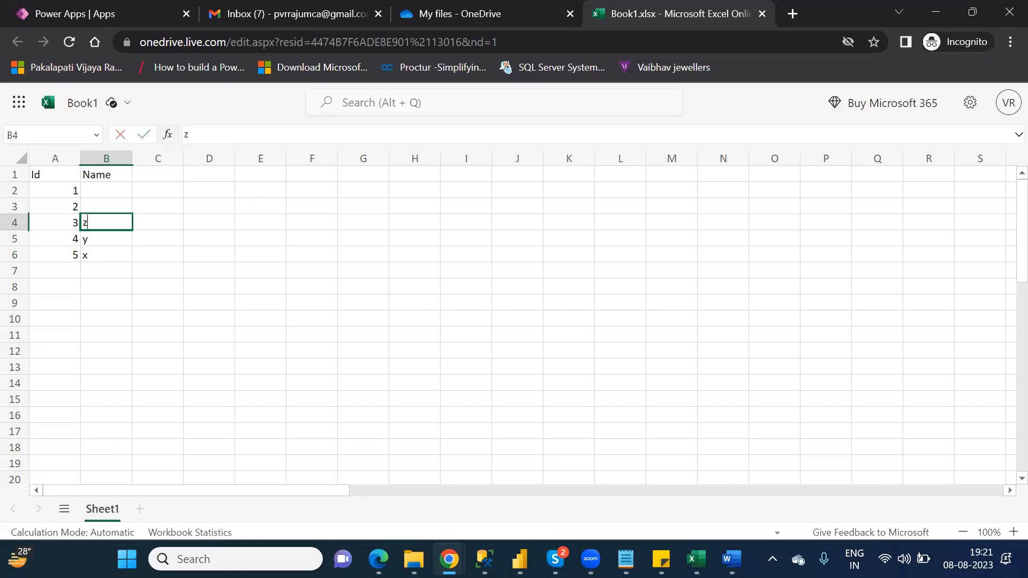
pyautogui.press('Up')
pyautogui.write('v')
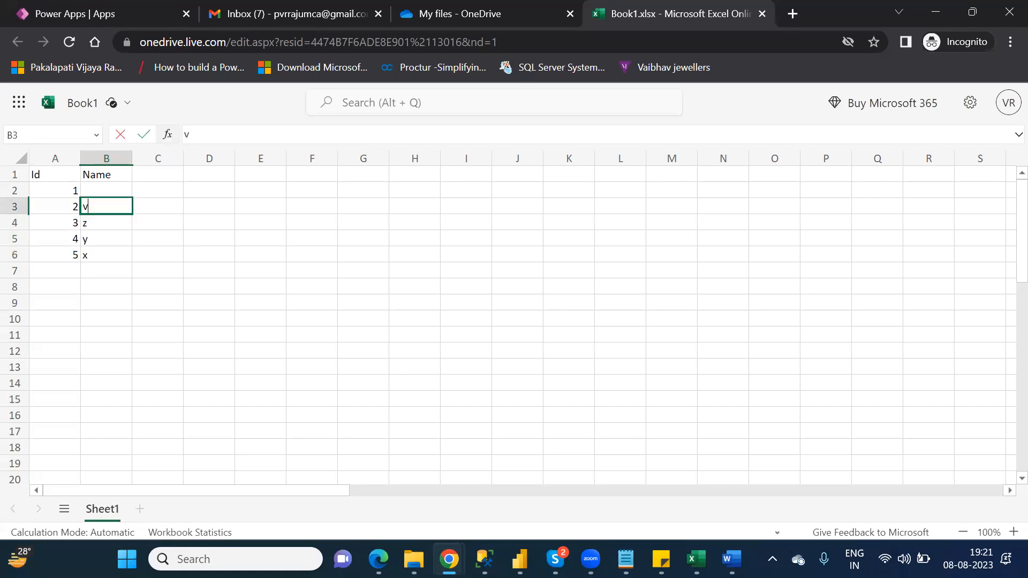
pyautogui.press('Up')
pyautogui.write('s')
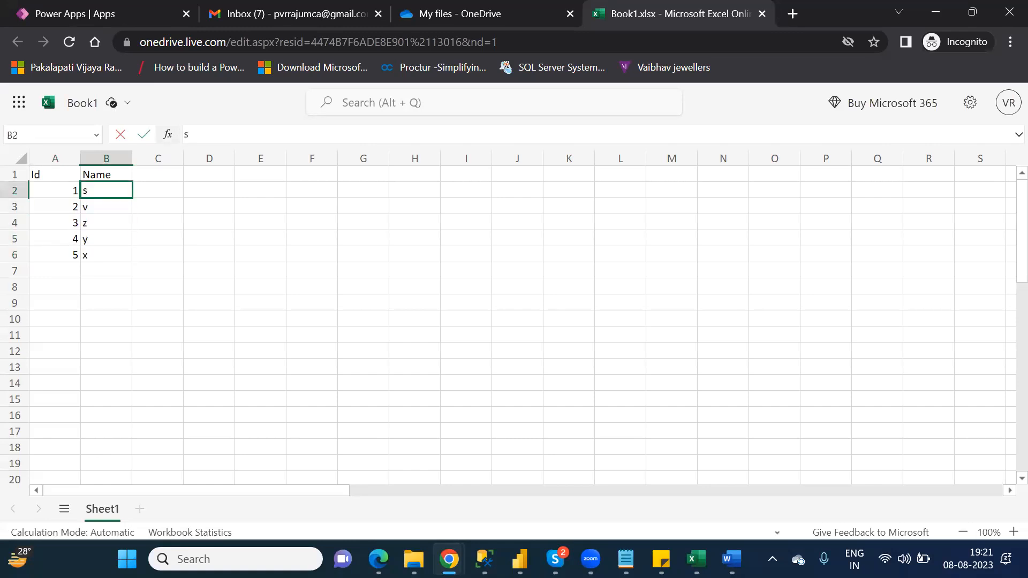
pyautogui.click(106, 335)
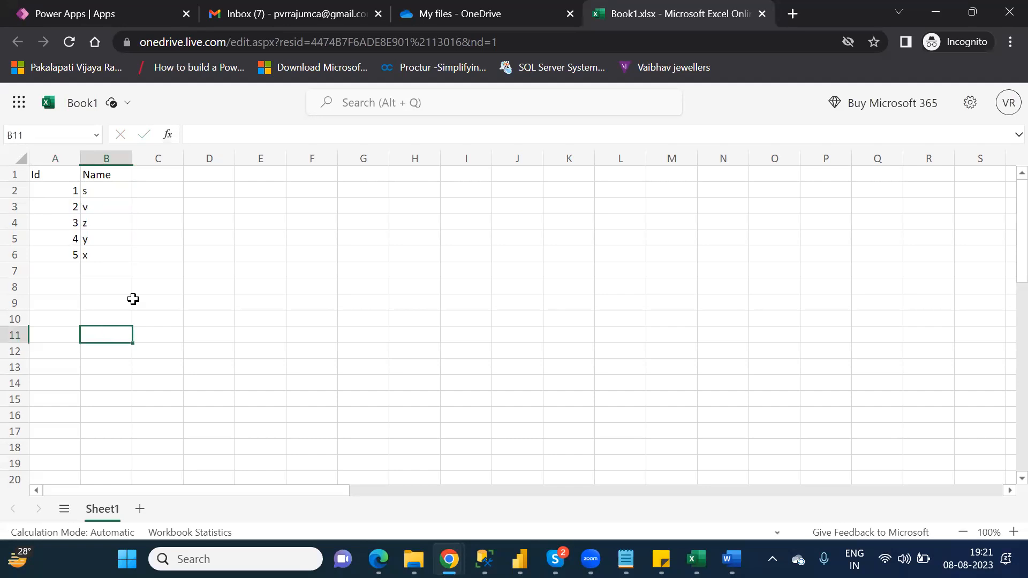
pyautogui.click(147, 253)
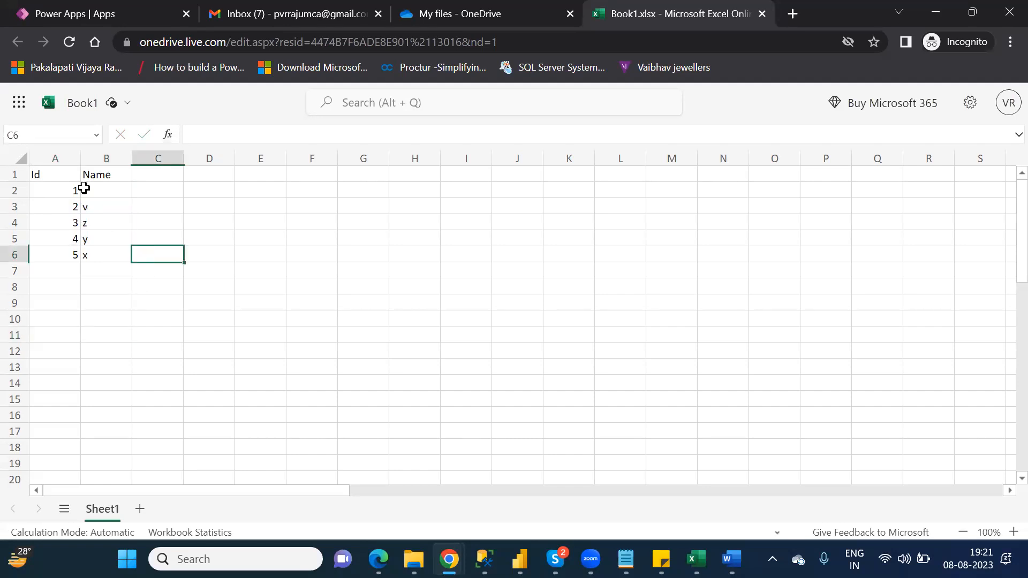
pyautogui.click(57, 174)
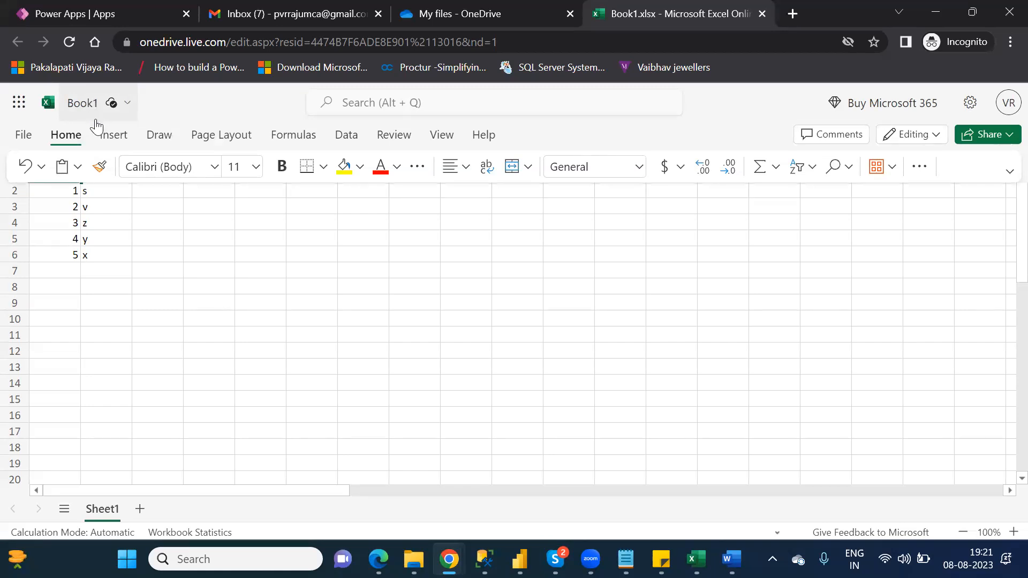
pyautogui.click(119, 140)
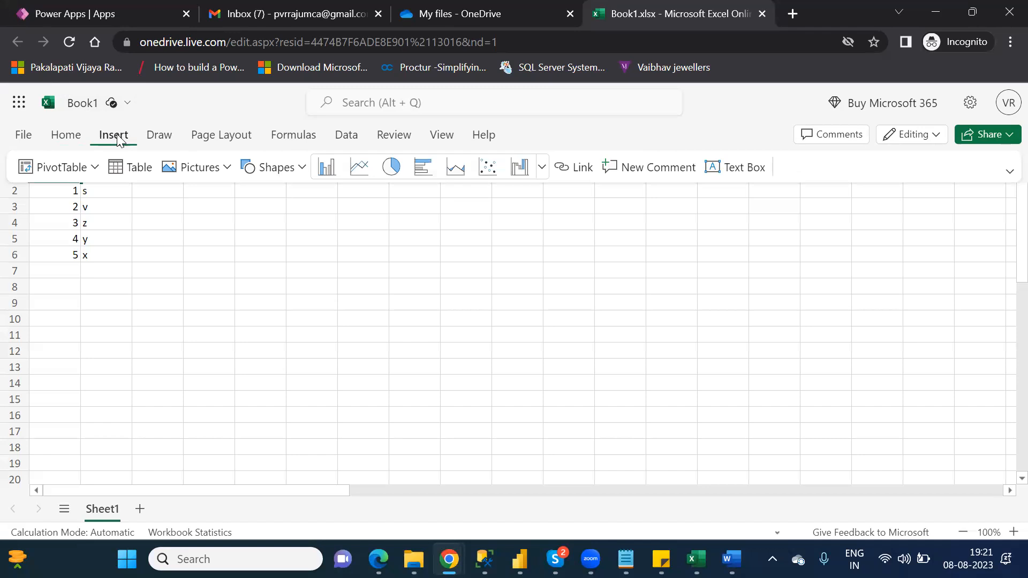
pyautogui.click(159, 137)
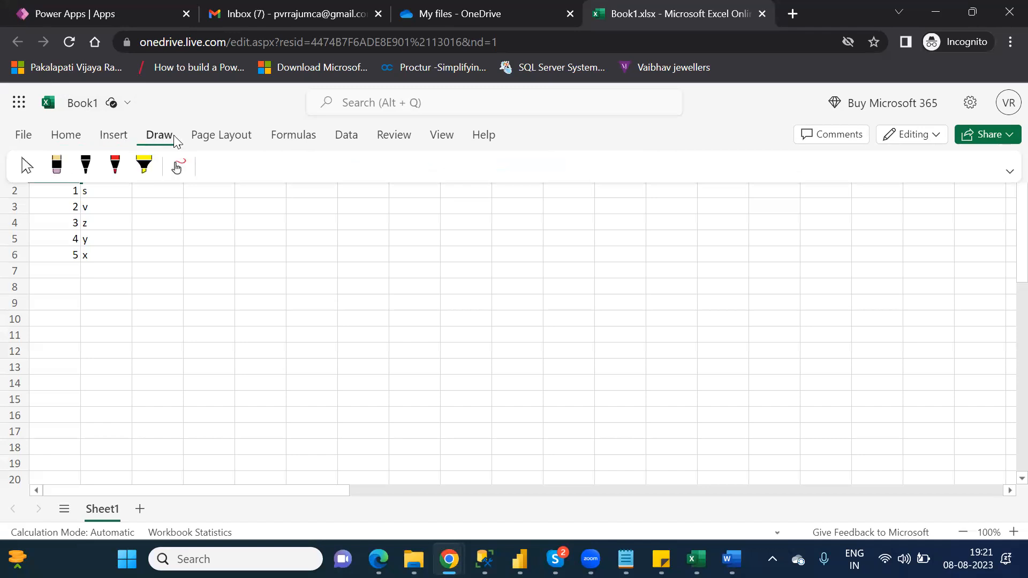
pyautogui.click(193, 138)
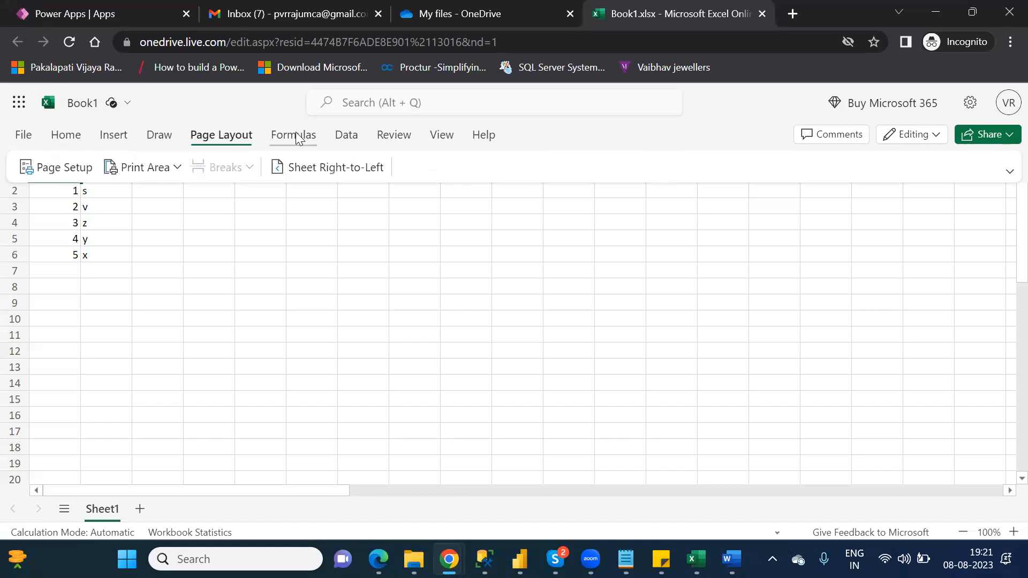
pyautogui.click(305, 138)
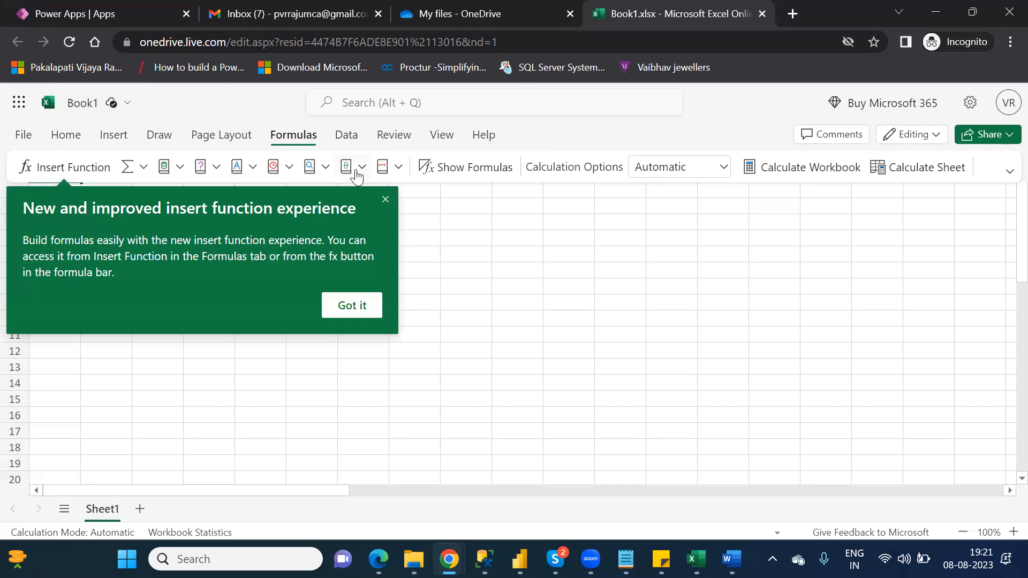
pyautogui.click(342, 141)
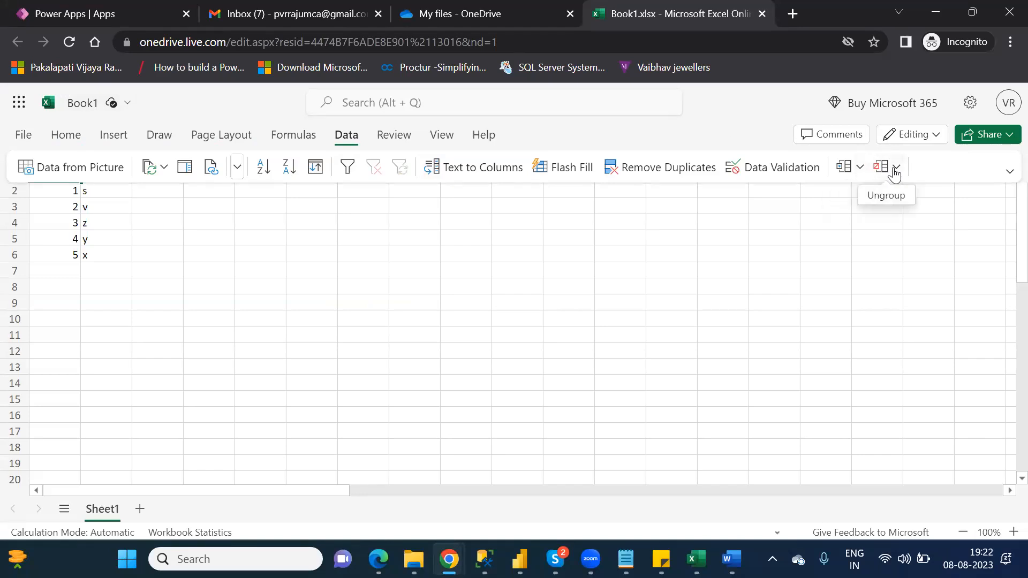
pyautogui.click(394, 139)
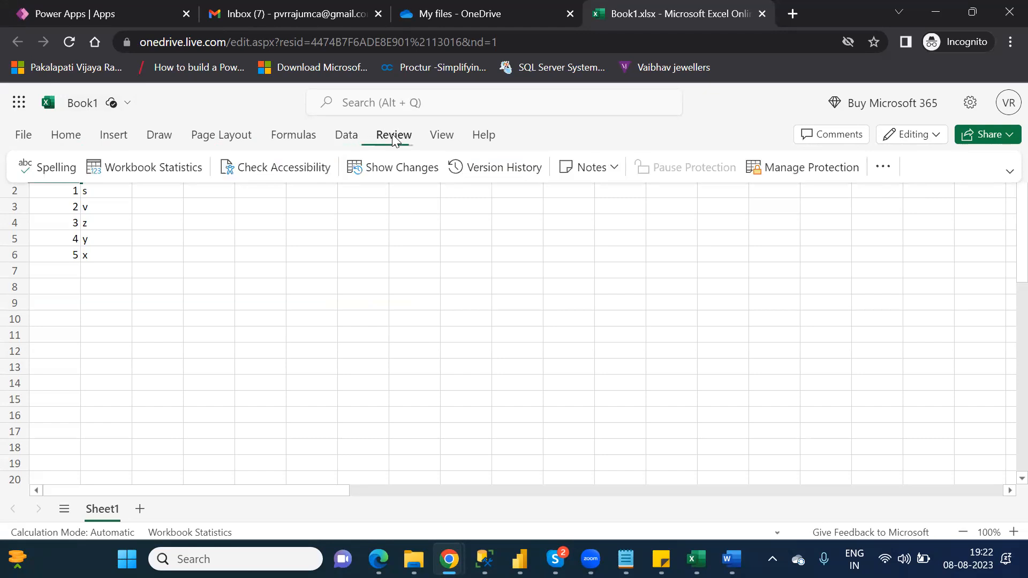
pyautogui.click(442, 137)
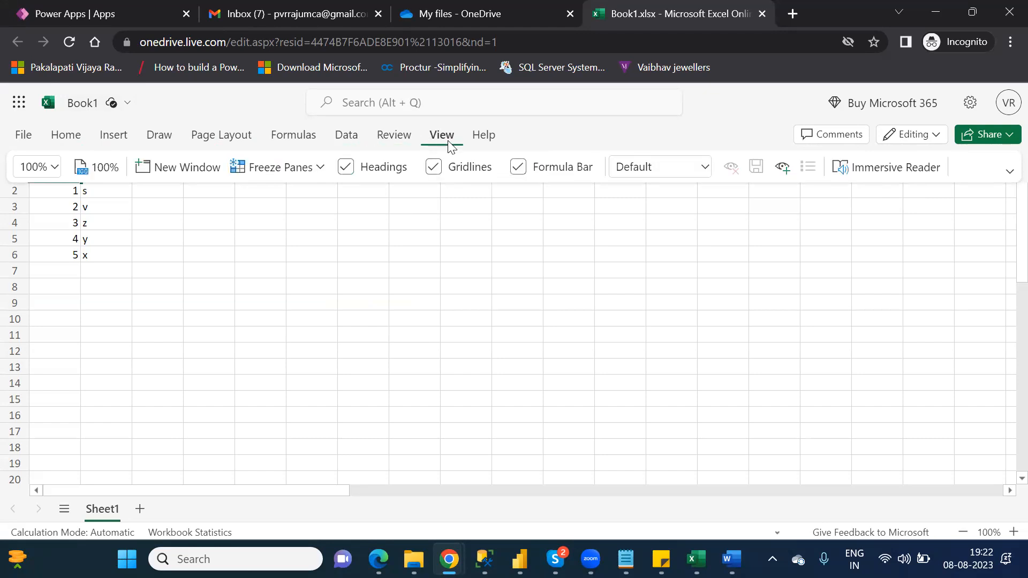
pyautogui.click(66, 136)
pyautogui.click(208, 272)
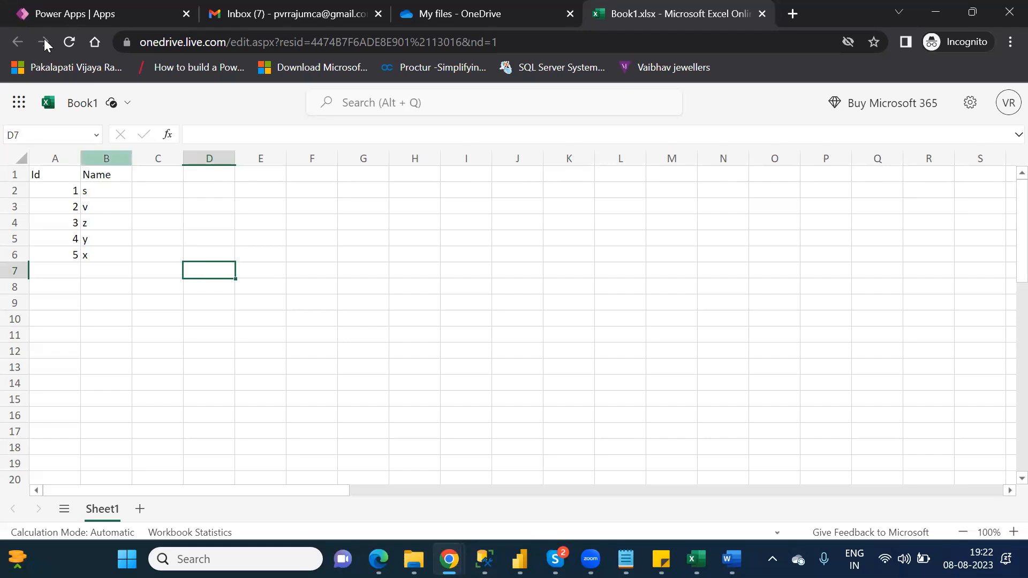
pyautogui.click(96, 101)
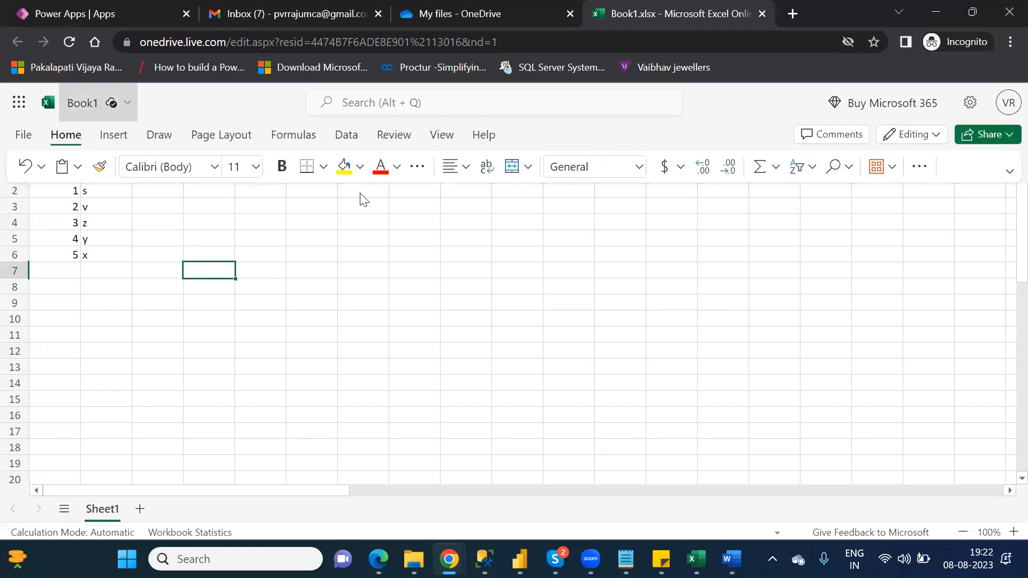
pyautogui.click(119, 104)
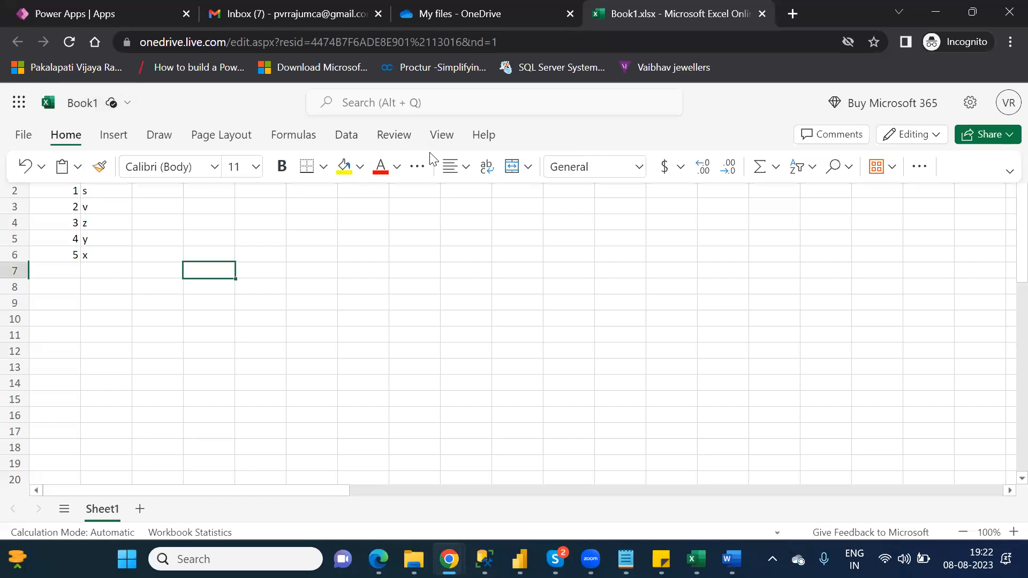
pyautogui.click(892, 176)
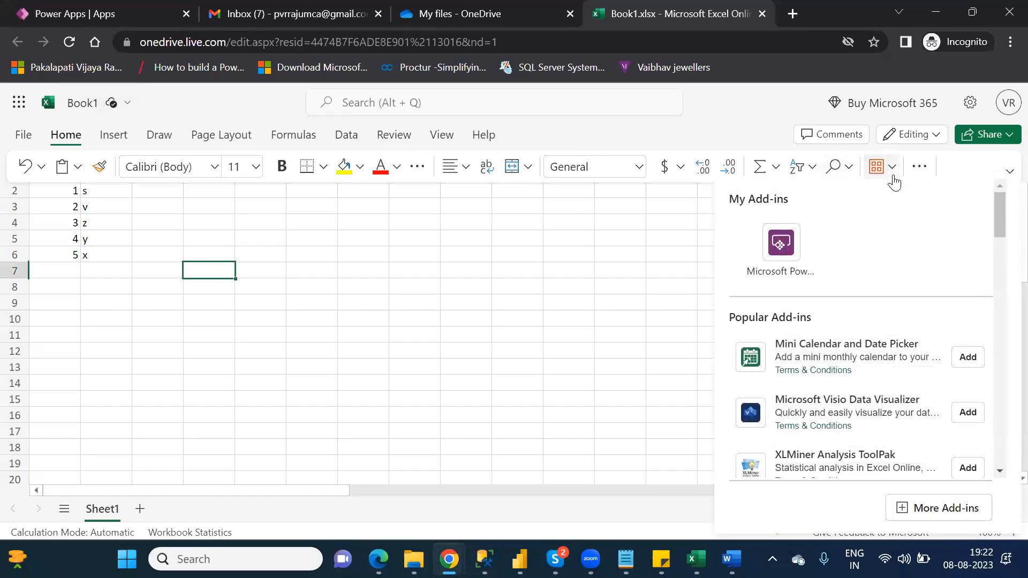
pyautogui.click(919, 167)
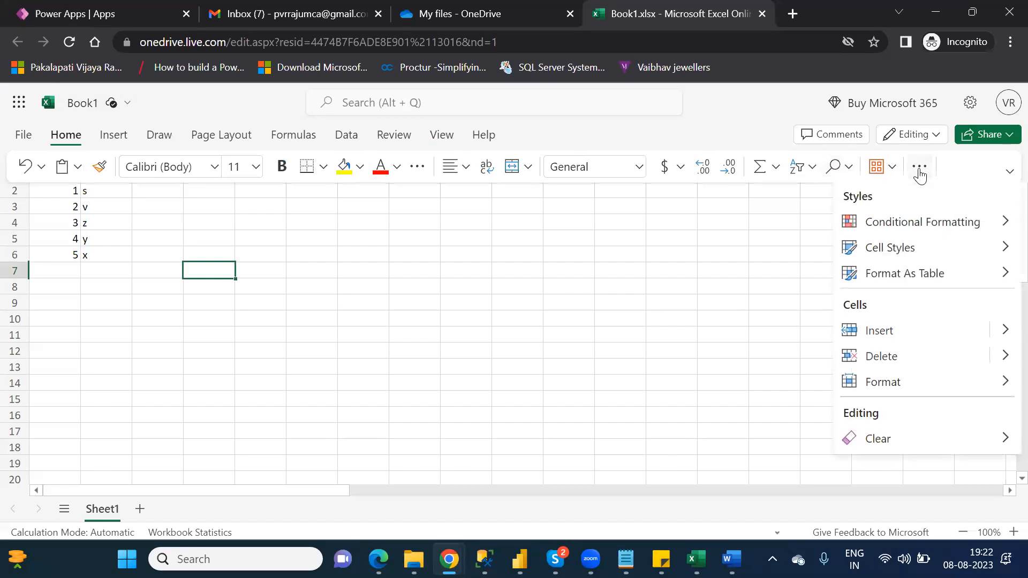
pyautogui.click(918, 278)
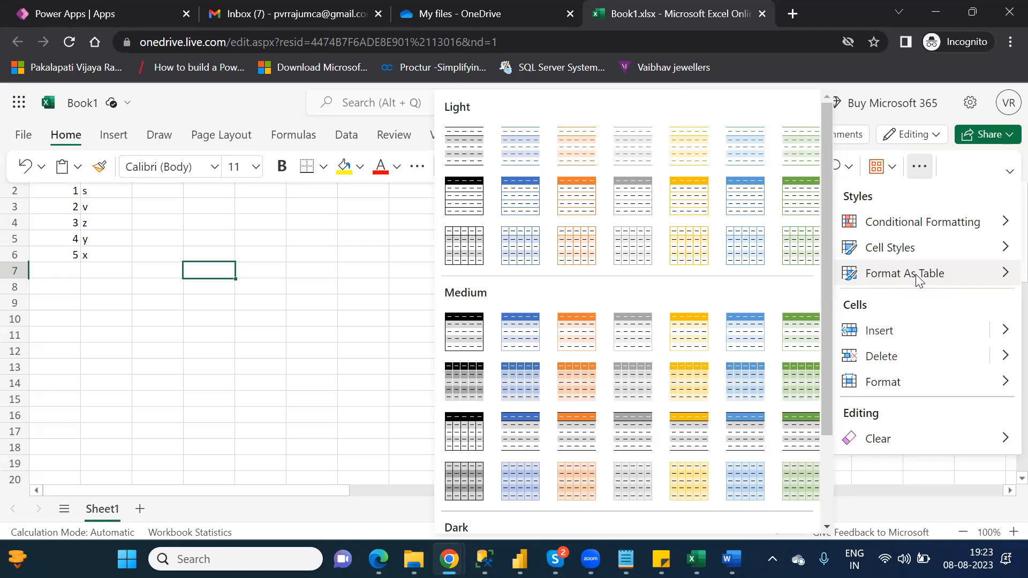
pyautogui.press('Escape')
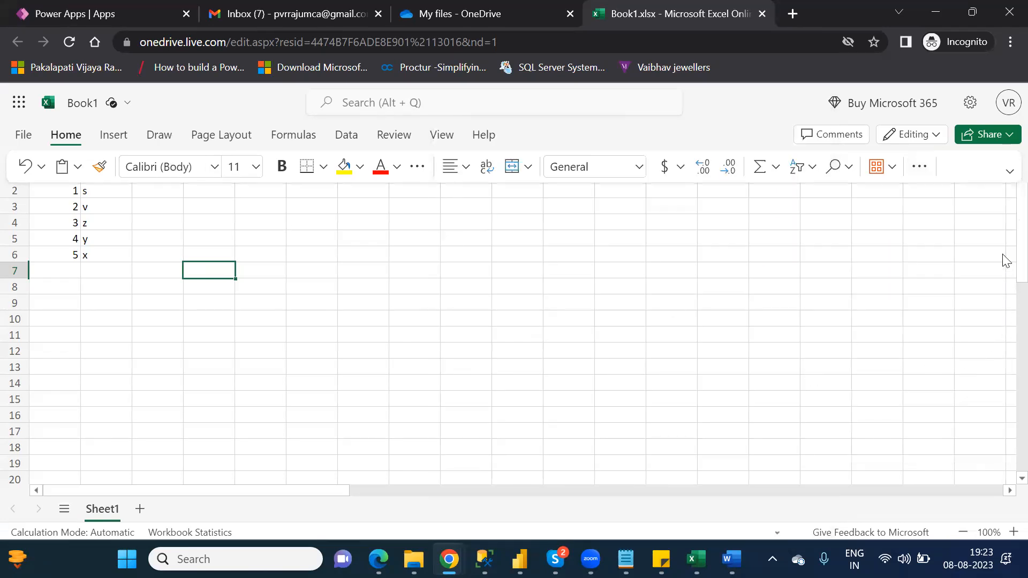
pyautogui.click(1003, 237)
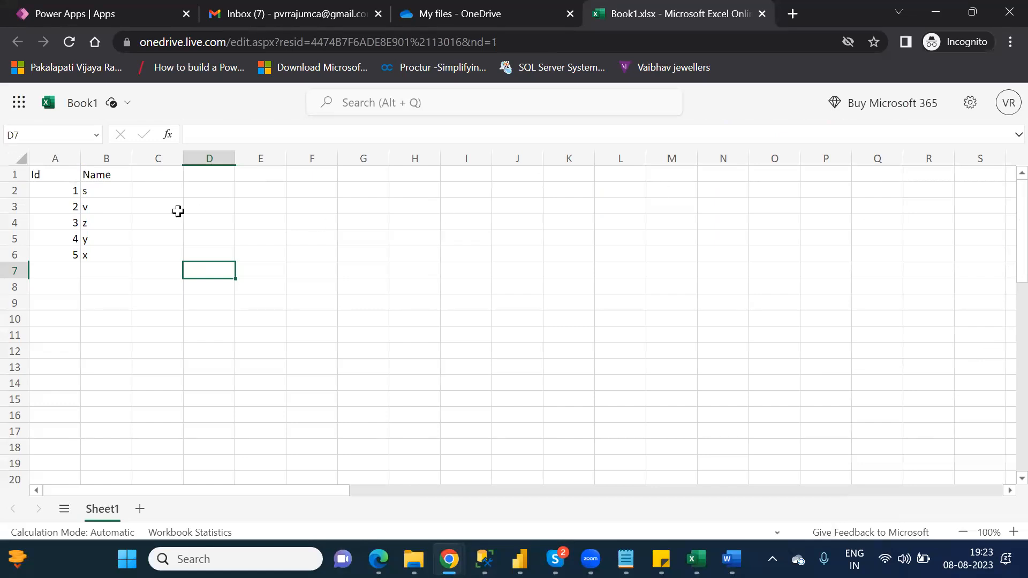
# - Select A1:B6 and apply a blue Light style through Format As Table
pyautogui.moveTo(40, 173); pyautogui.dragTo(100, 252)
pyautogui.moveTo(117, 103)
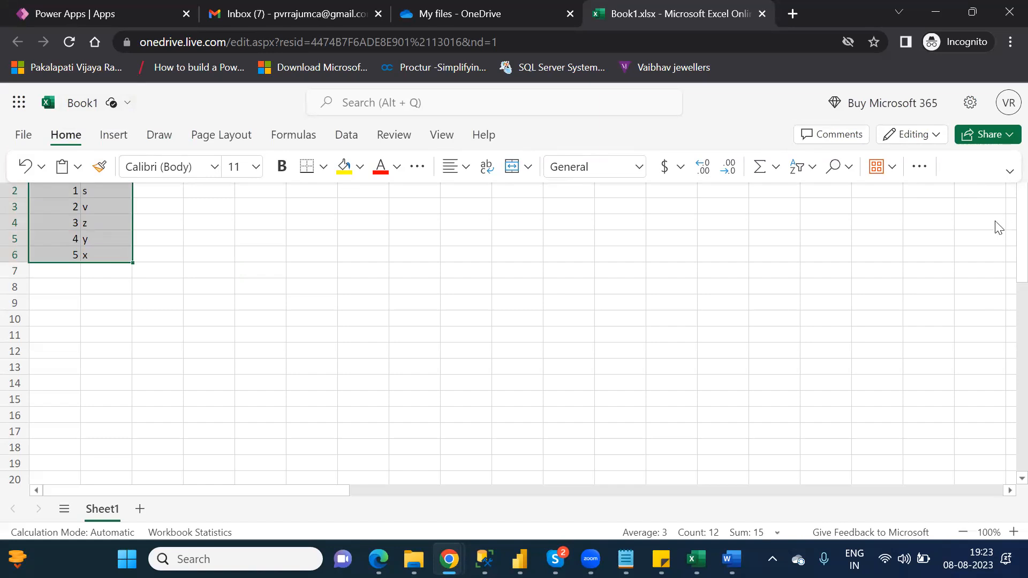
pyautogui.moveTo(164, 114)
pyautogui.moveTo(698, 103)
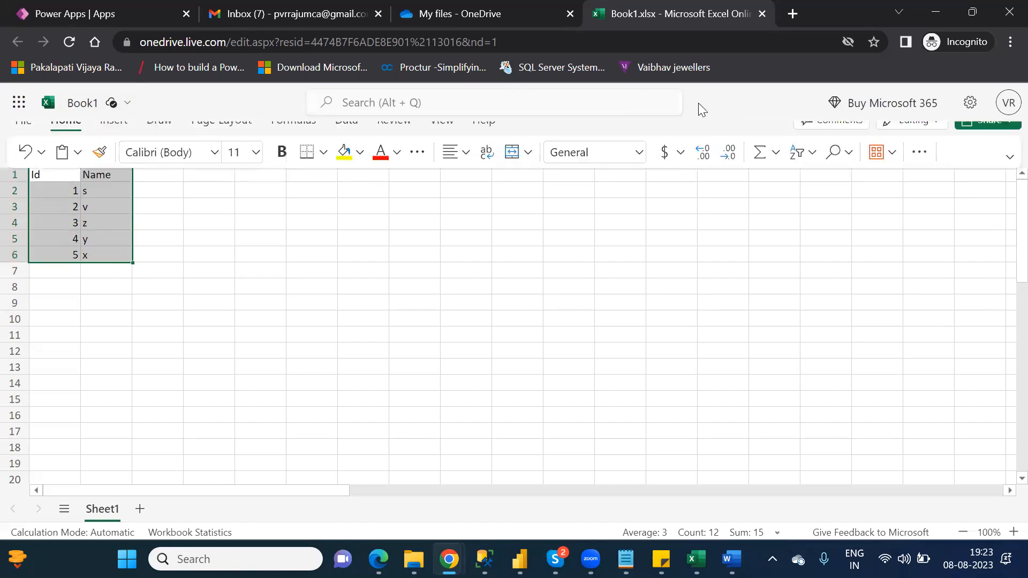
pyautogui.click(917, 168)
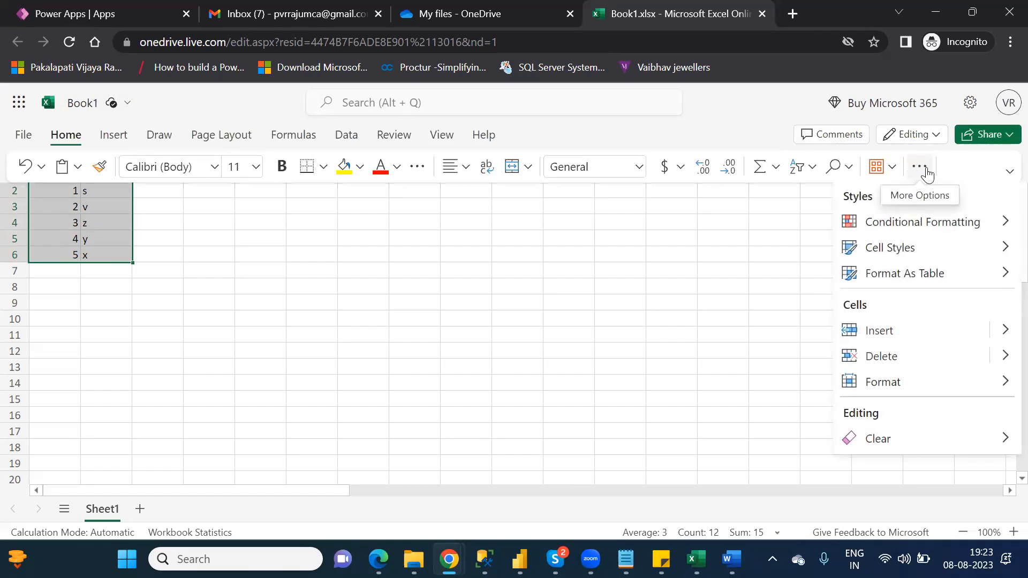
pyautogui.click(920, 280)
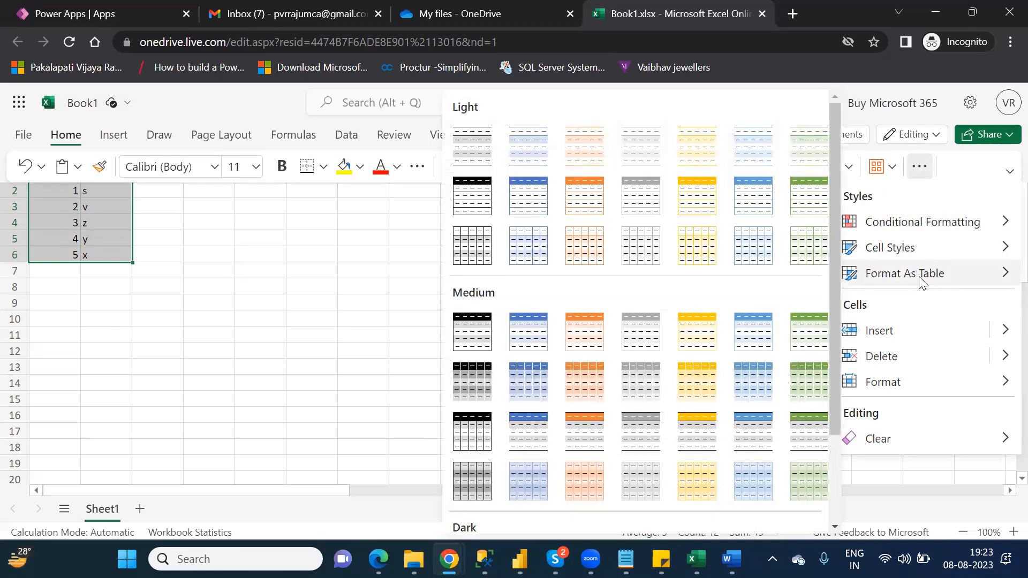
pyautogui.click(527, 198)
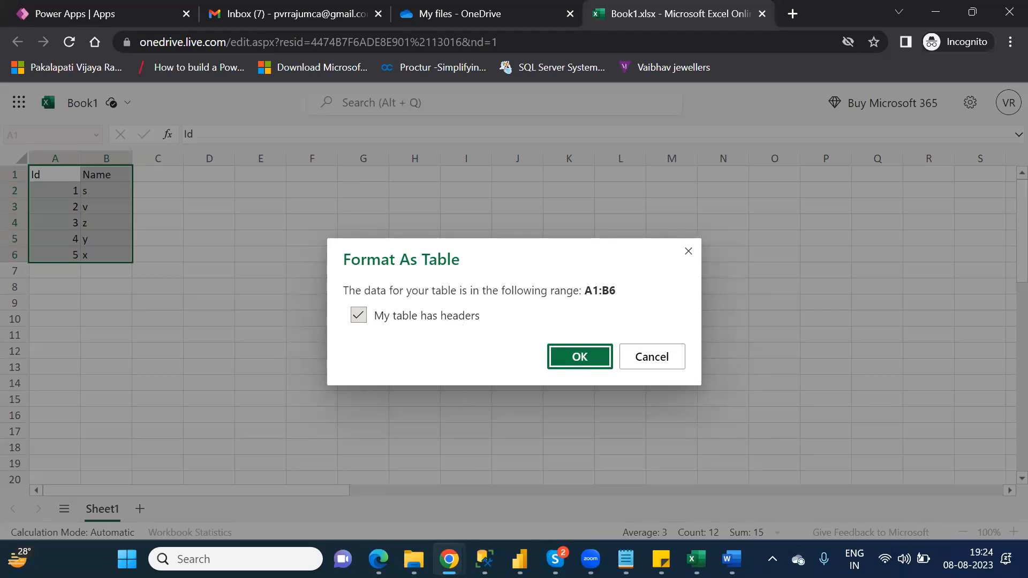
# - Confirm the Format As Table dialog with 'My table has headers' kept checked
pyautogui.moveTo(414, 559)
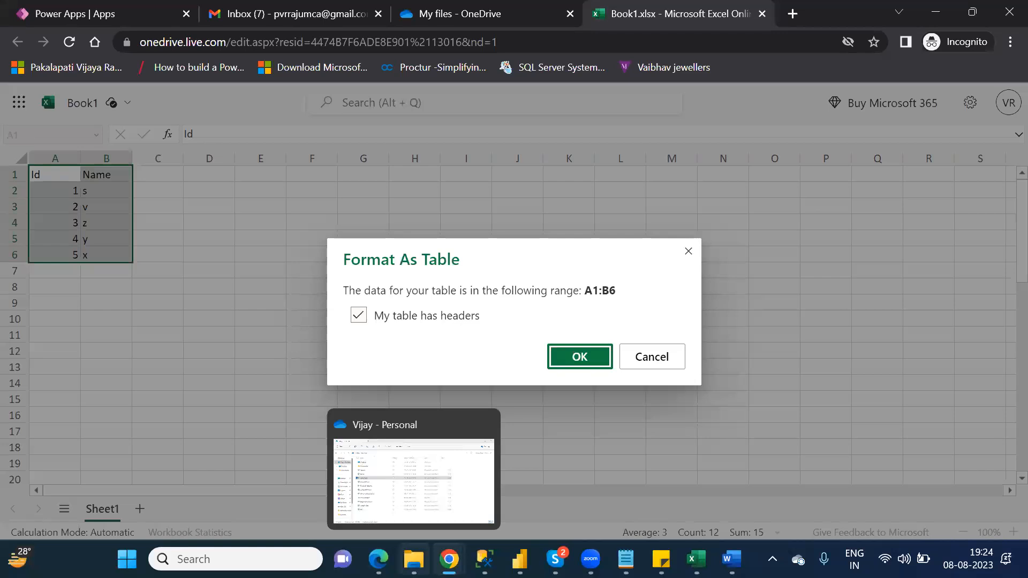
pyautogui.click(413, 559)
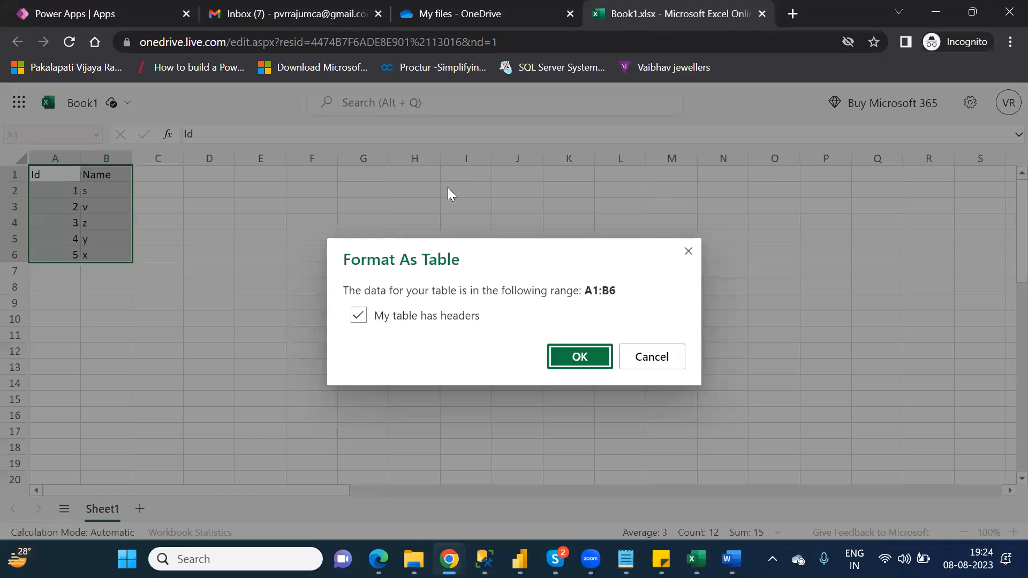
pyautogui.click(592, 356)
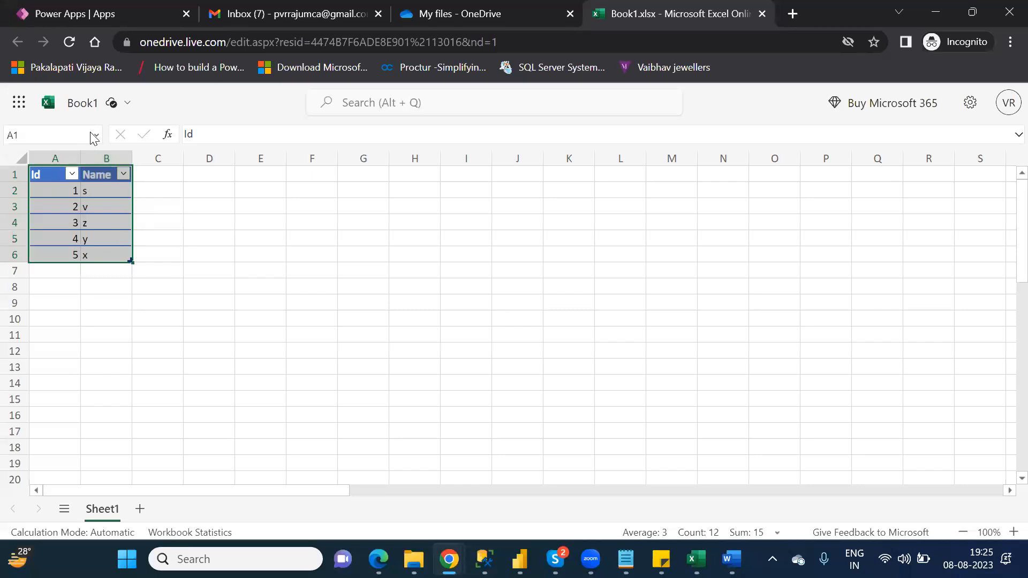
# - Rename the Excel for the web workbook Book1 to NareshIT_OneDrive
pyautogui.click(81, 105)
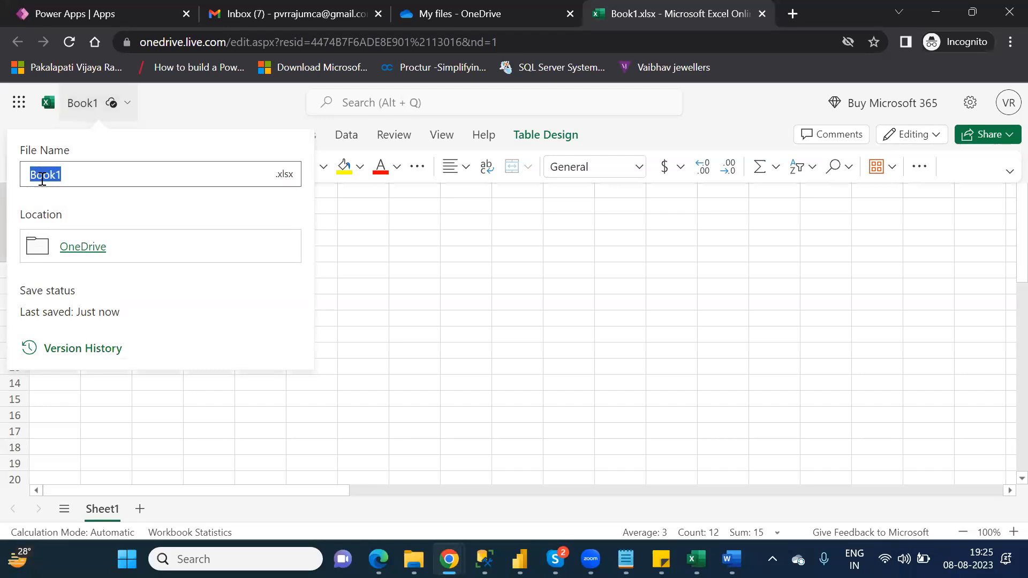
pyautogui.write('Name')
pyautogui.write('sh')
pyautogui.write('IT_')
pyautogui.write('O')
pyautogui.write('neDriv')
pyautogui.write('e')
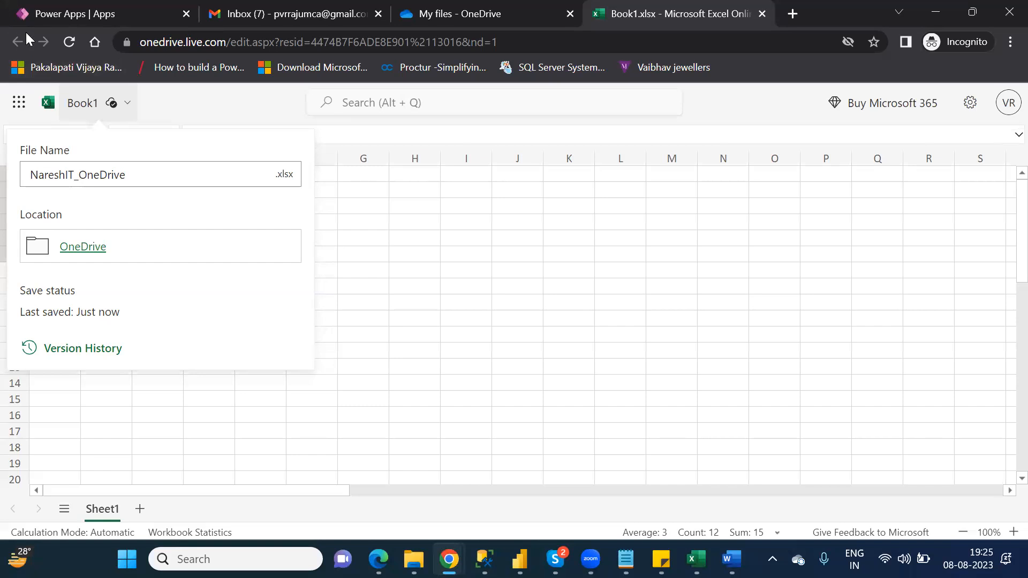
pyautogui.click(196, 92)
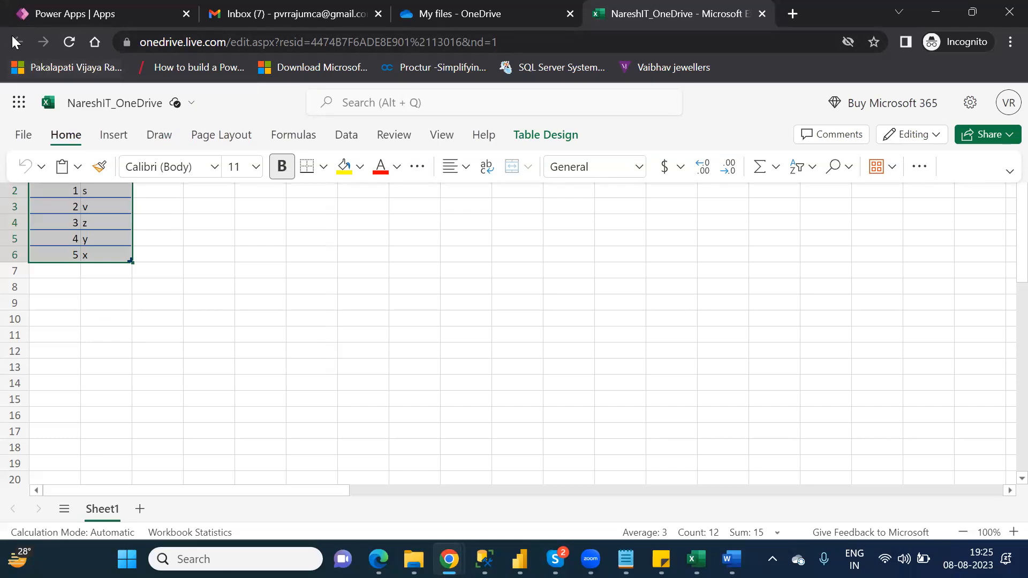
# - Close the renamed workbook, refresh My files to list NareshIT_OneDrive.xlsx, and return to Power Apps
pyautogui.click(442, 22)
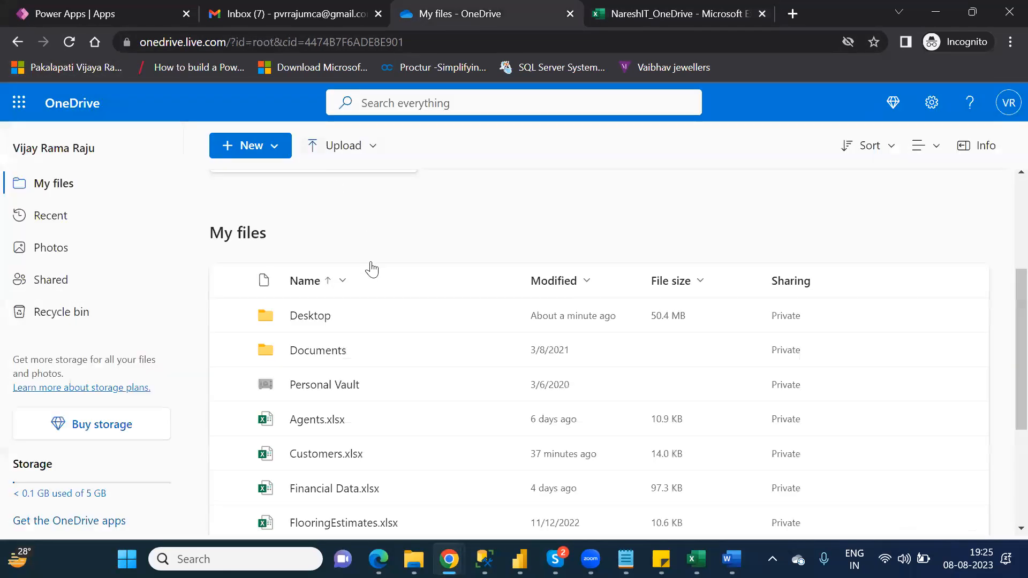
pyautogui.click(710, 15)
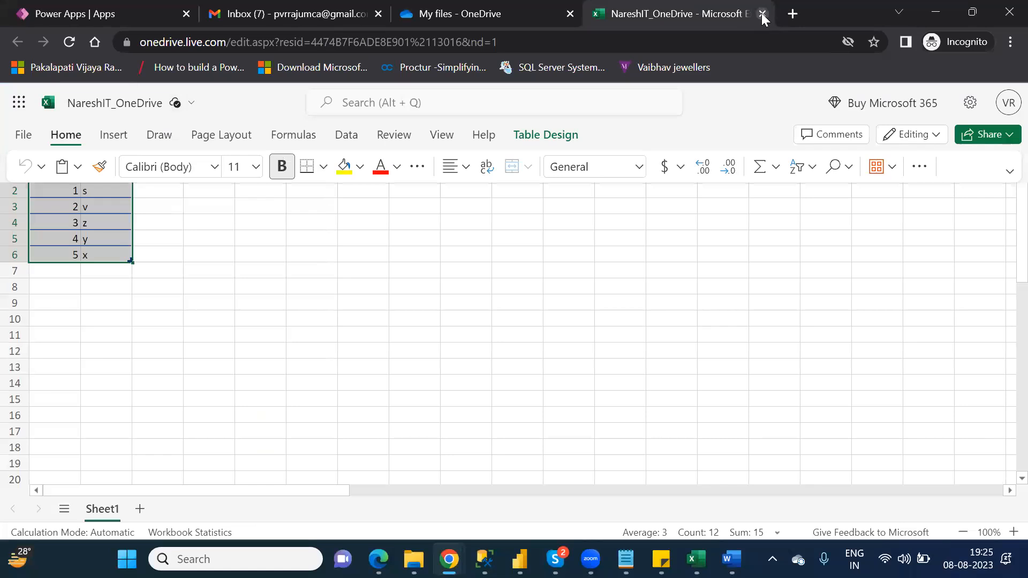
pyautogui.click(762, 14)
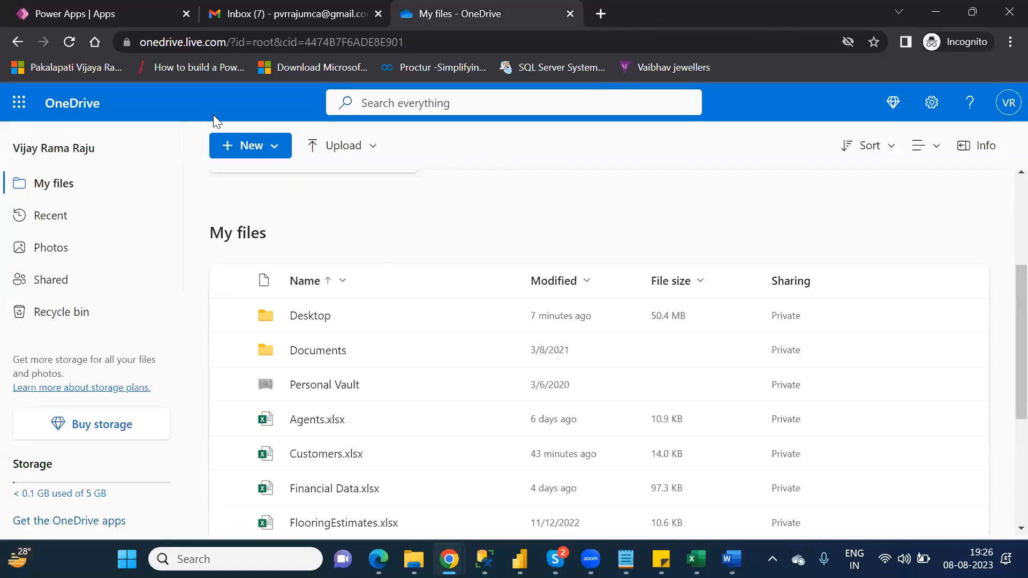
pyautogui.click(70, 44)
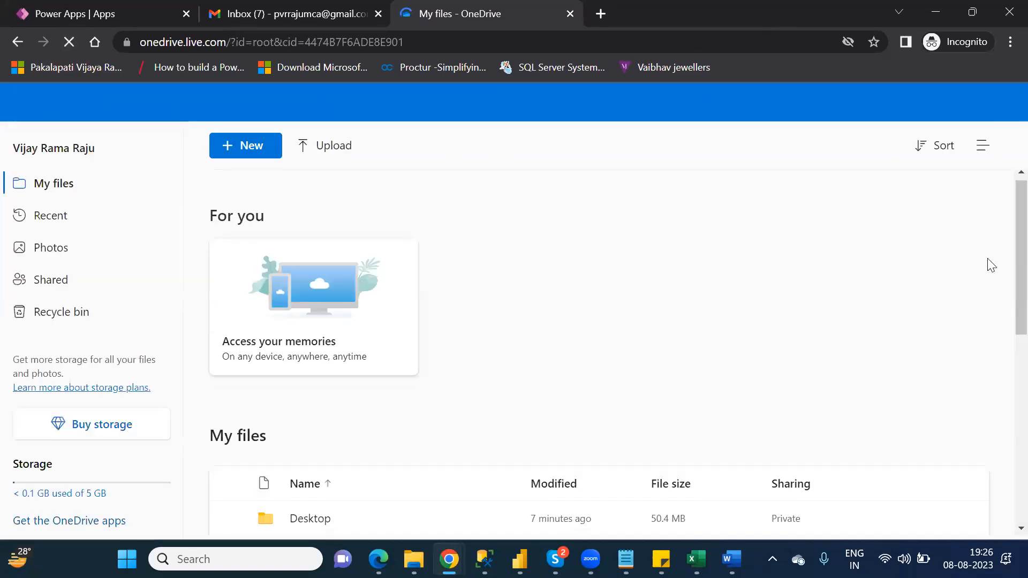
pyautogui.scroll(-1, 1005, 350)
pyautogui.scroll(-6, 1005, 350)
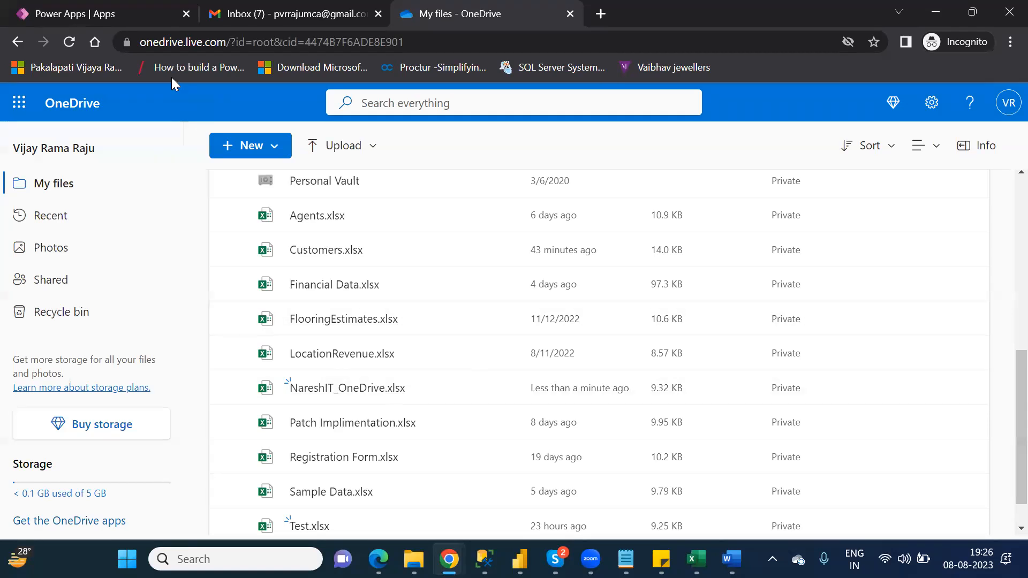
pyautogui.click(96, 22)
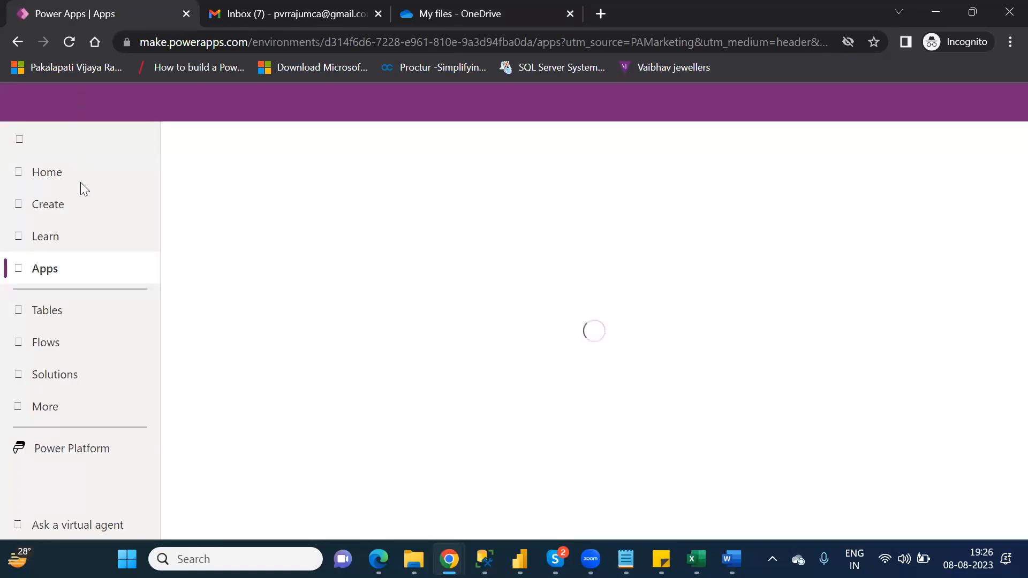
# - Start a canvas app from data and bring up the new-connection list down to OneDrive
pyautogui.click(61, 206)
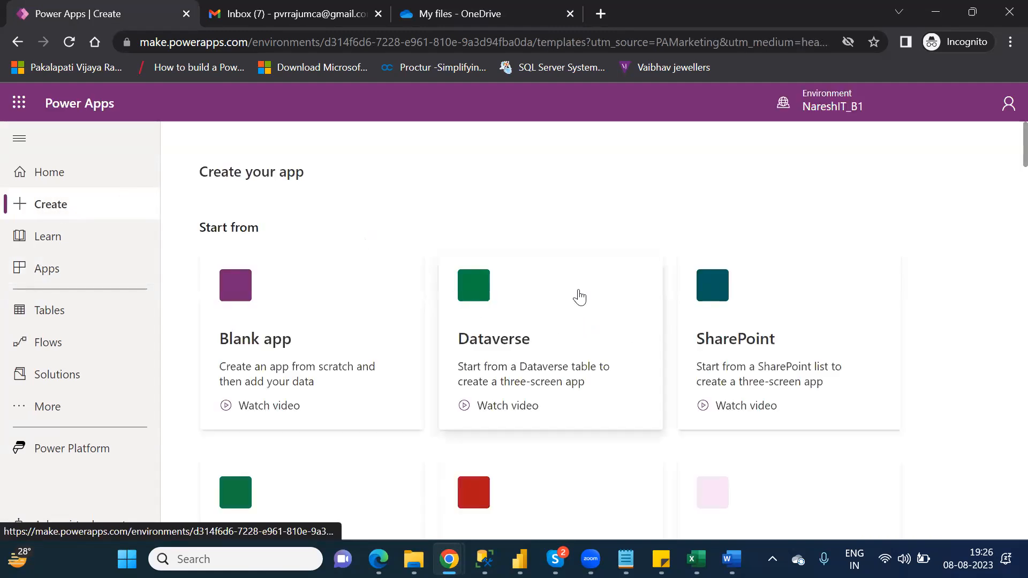
pyautogui.click(765, 330)
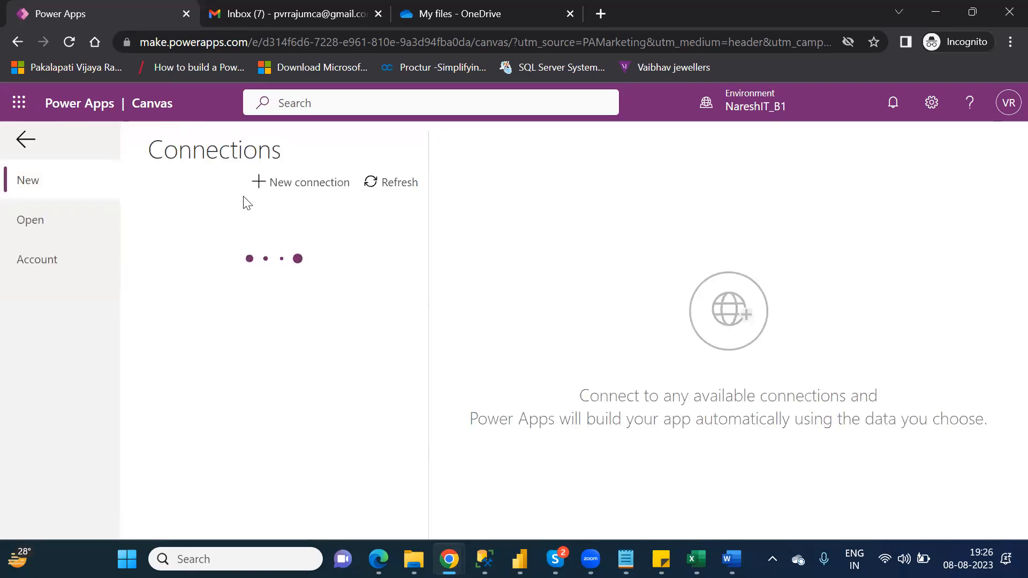
pyautogui.click(303, 187)
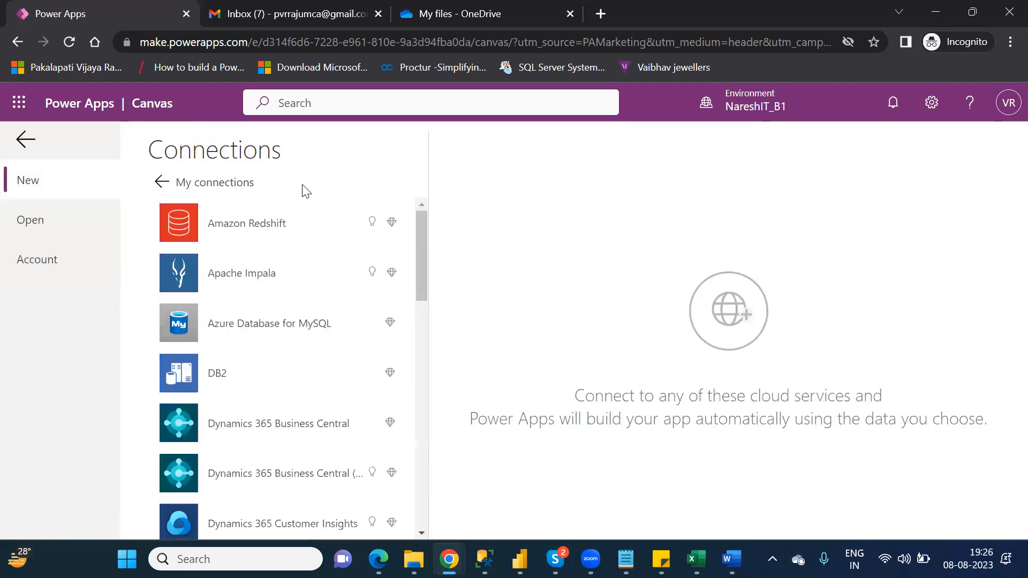
pyautogui.moveTo(418, 255); pyautogui.dragTo(432, 420)
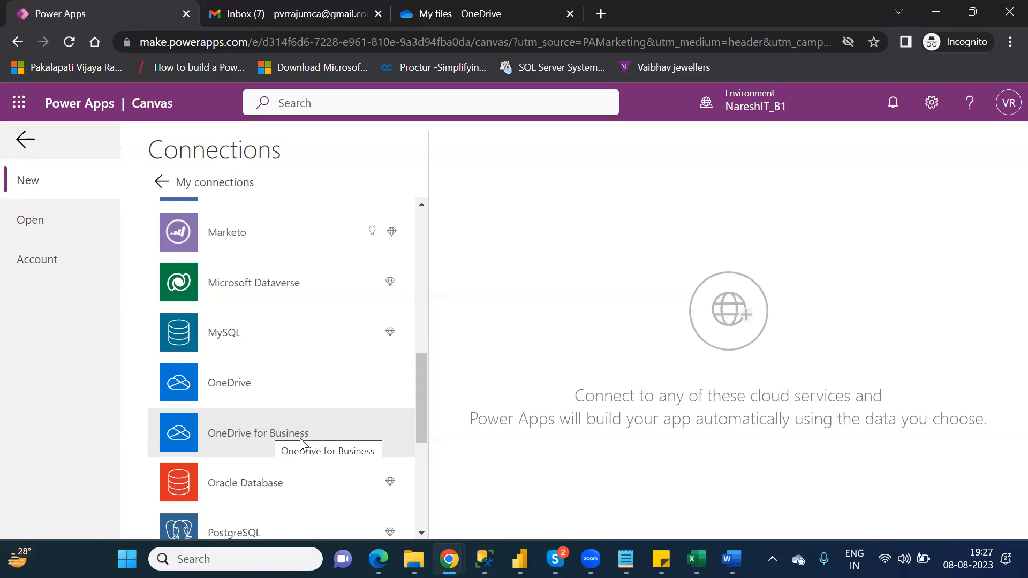
# - Create a OneDrive connection, signing in with the Microsoft account and allowing Power Apps access
pyautogui.click(260, 388)
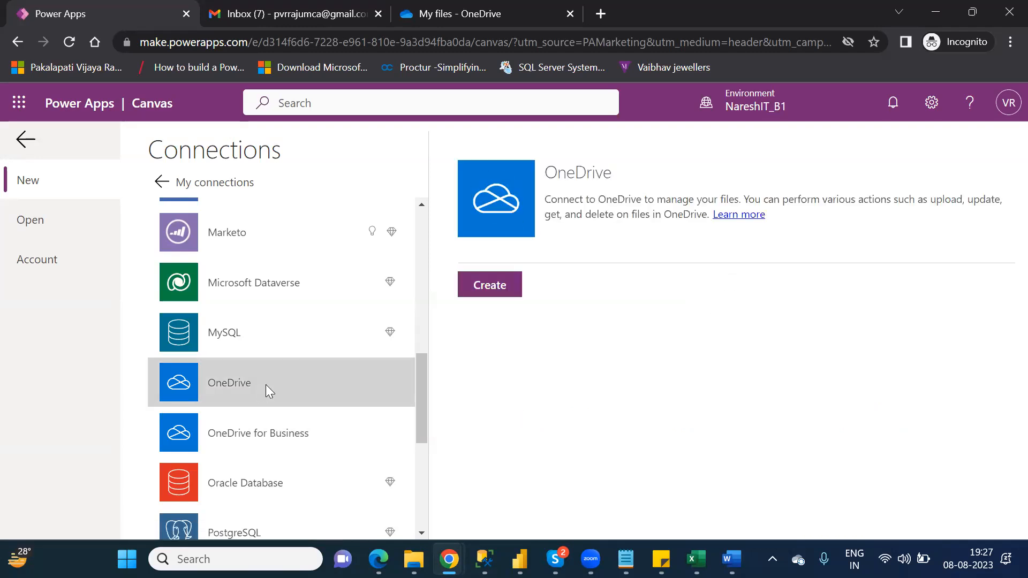
pyautogui.click(491, 288)
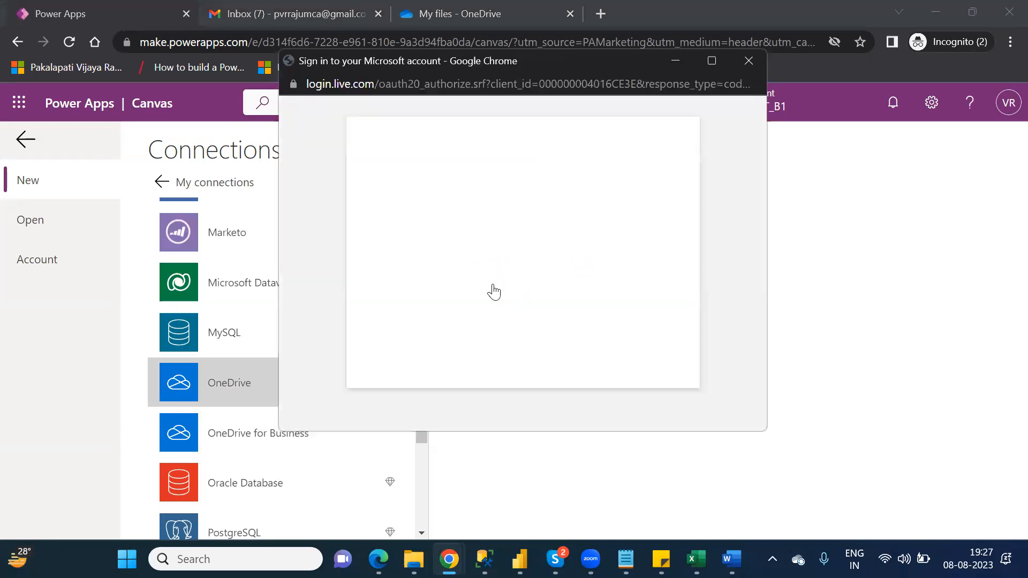
pyautogui.click(484, 252)
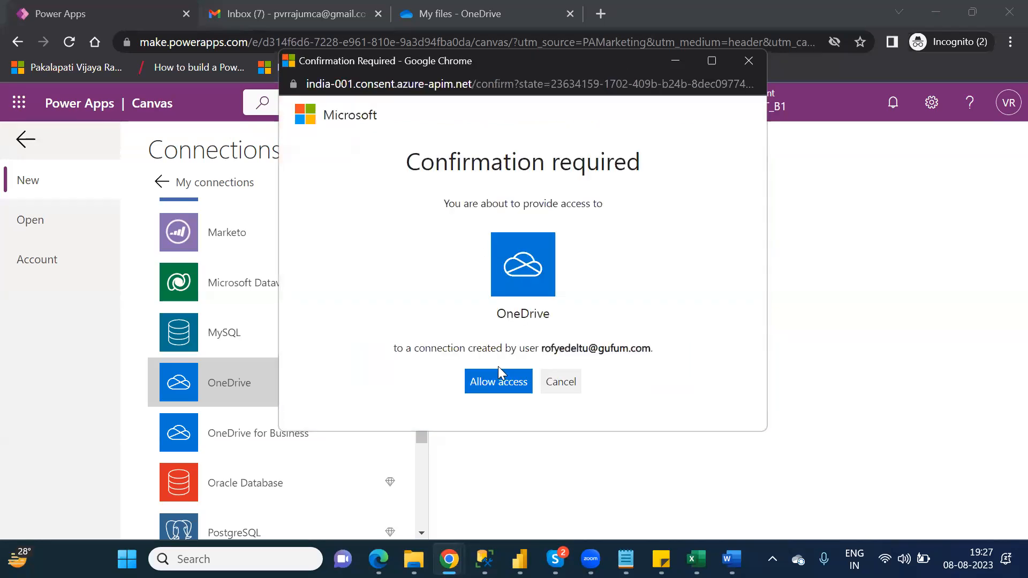
pyautogui.click(497, 382)
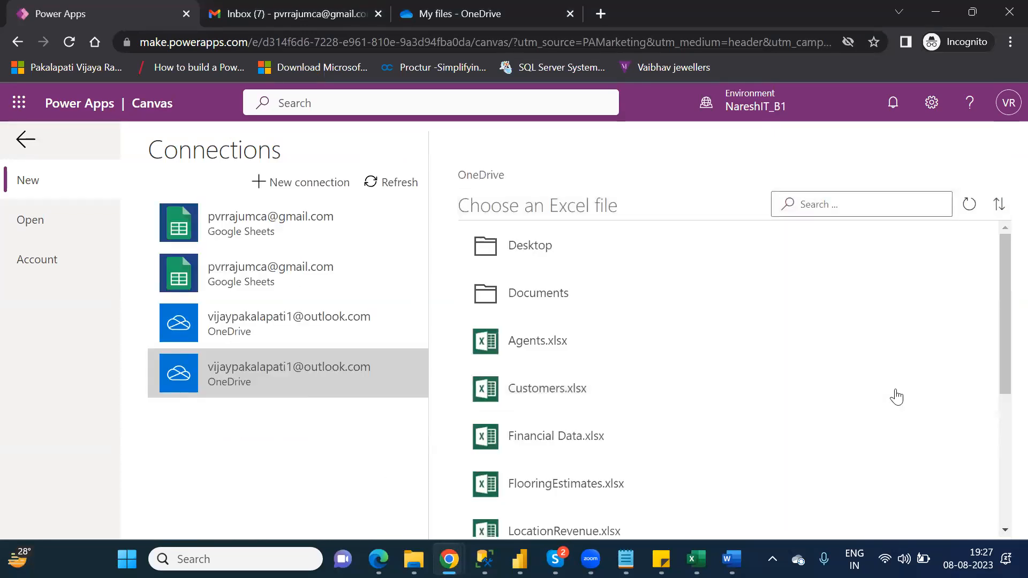
# - Connect the app to Table1 in NareshIT_OneDrive.xlsx to generate the canvas app
pyautogui.moveTo(1002, 373); pyautogui.dragTo(1002, 476)
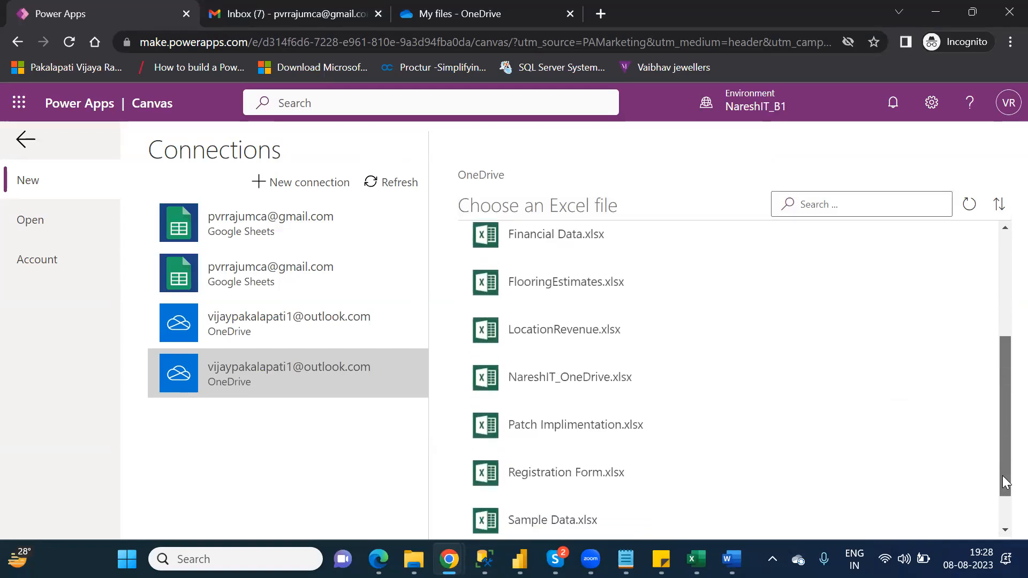
pyautogui.click(558, 389)
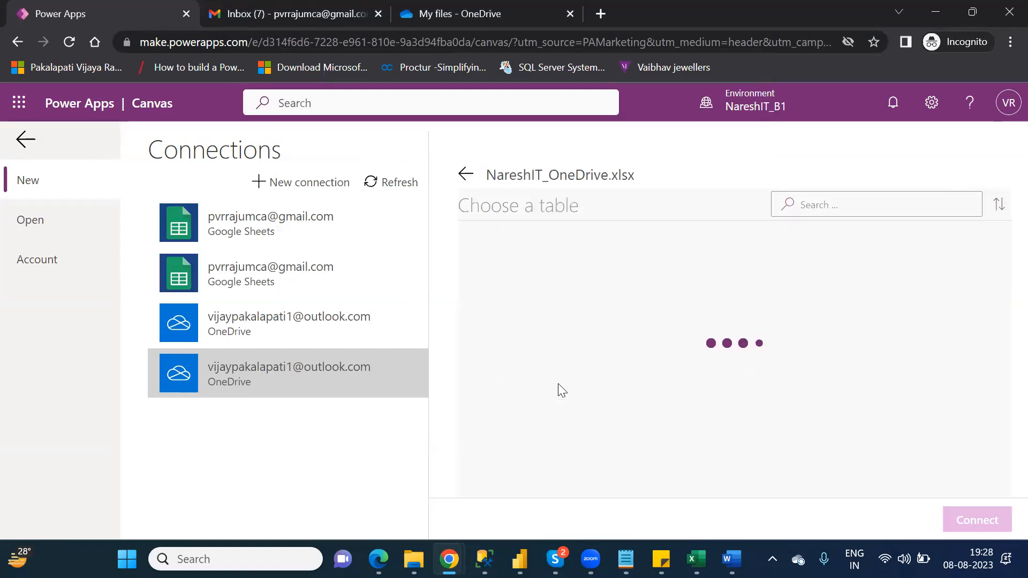
pyautogui.click(522, 249)
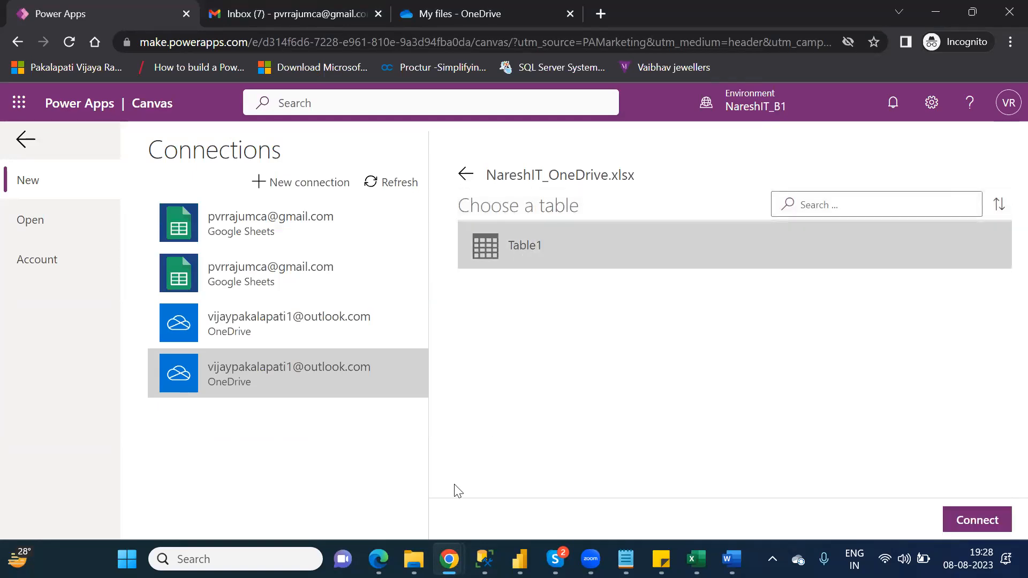
pyautogui.click(975, 521)
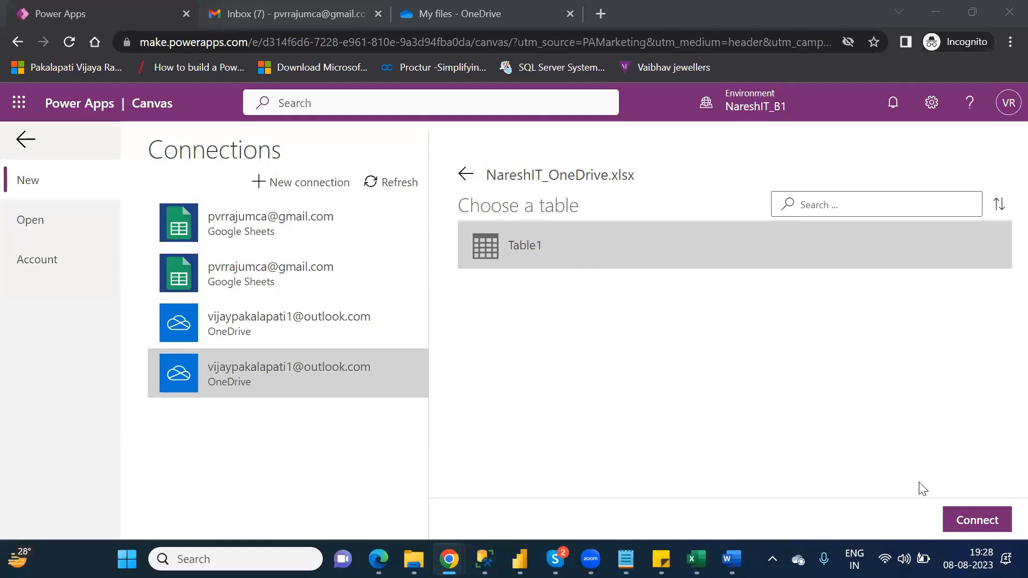
pyautogui.click(981, 522)
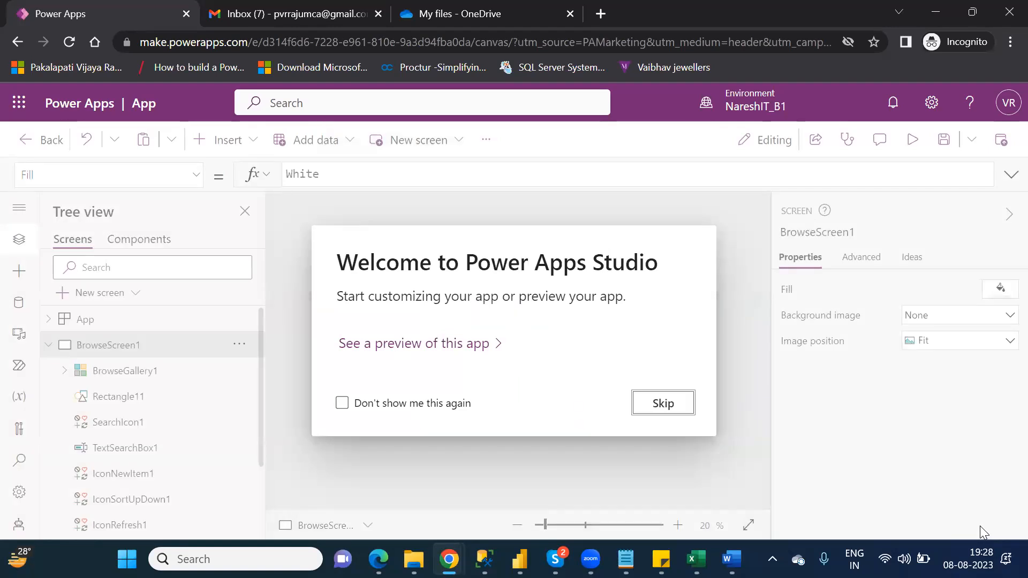
# - Skip the welcome dialog, preview the Table1 gallery's records, then dismiss the Did you know? tip
pyautogui.click(666, 404)
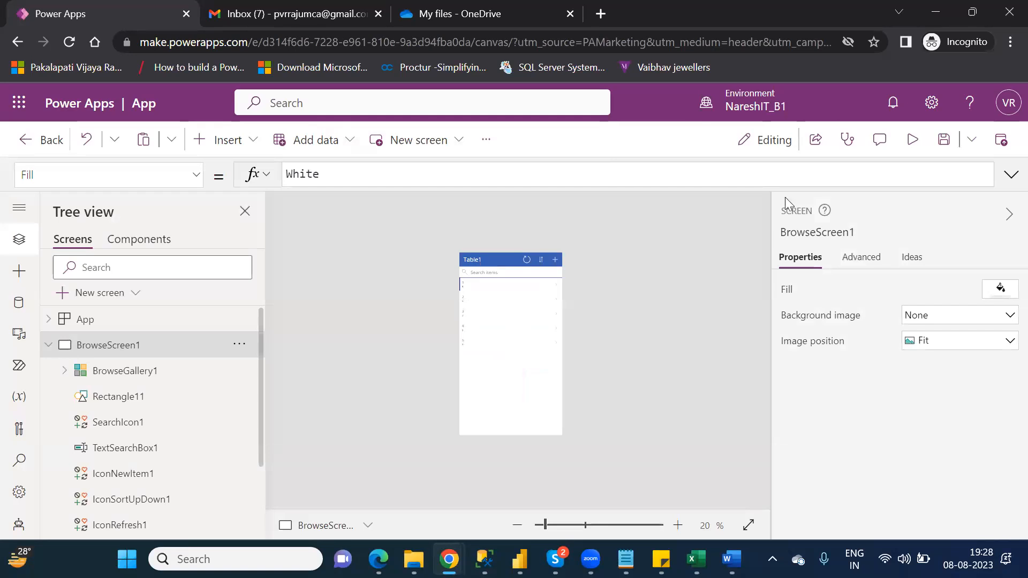
pyautogui.click(912, 142)
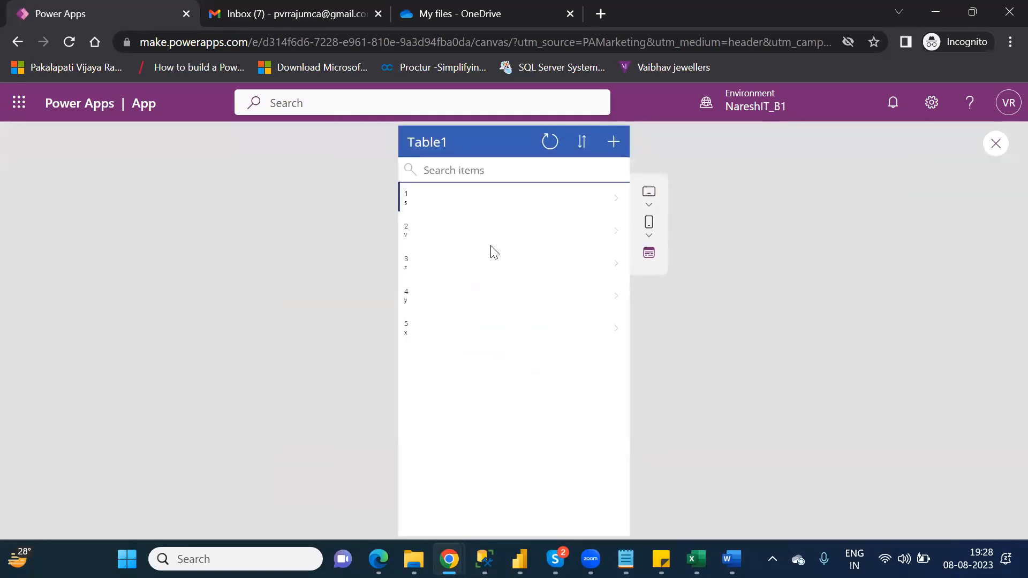
pyautogui.click(994, 147)
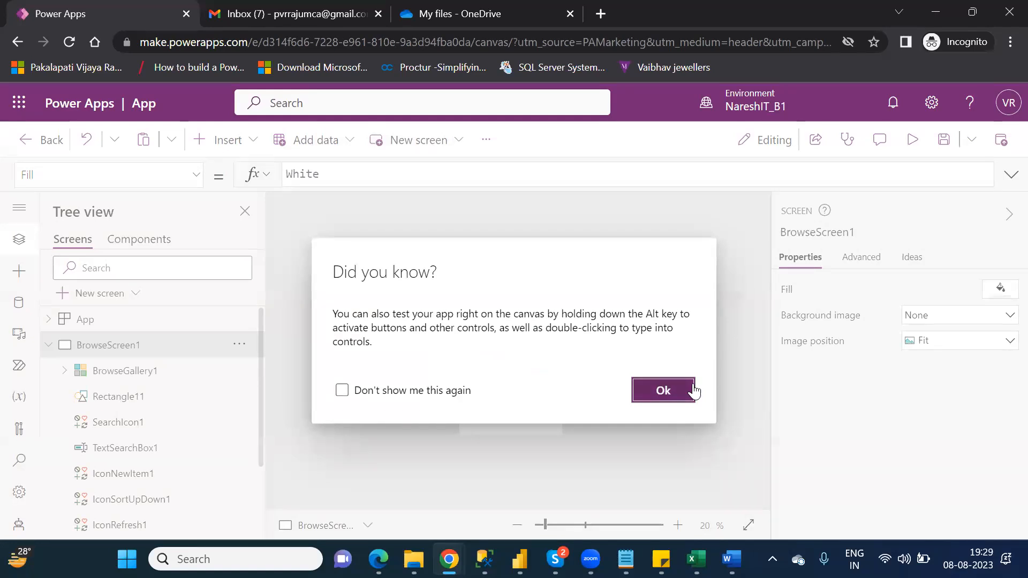
pyautogui.click(668, 389)
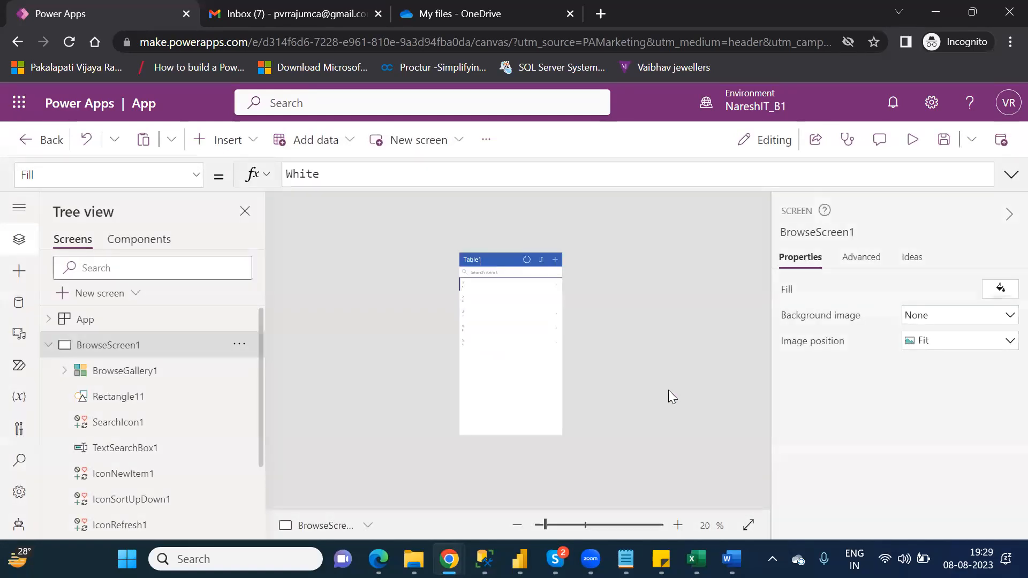
# - Save the canvas app under the name NareshIT_OneDrive
pyautogui.click(942, 149)
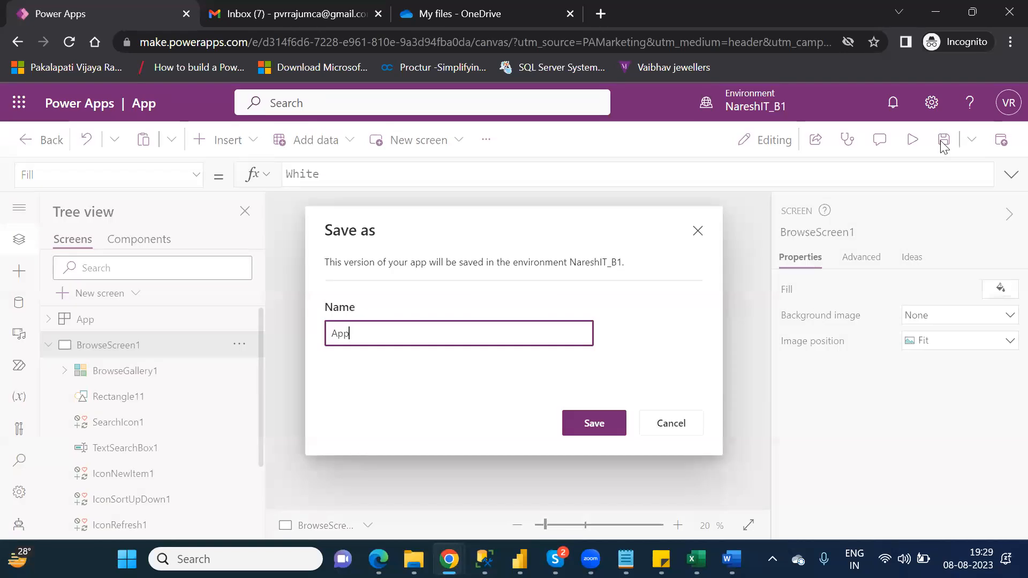
pyautogui.doubleClick(345, 333)
pyautogui.write('NareshIT_OneDrive')
pyautogui.click(592, 422)
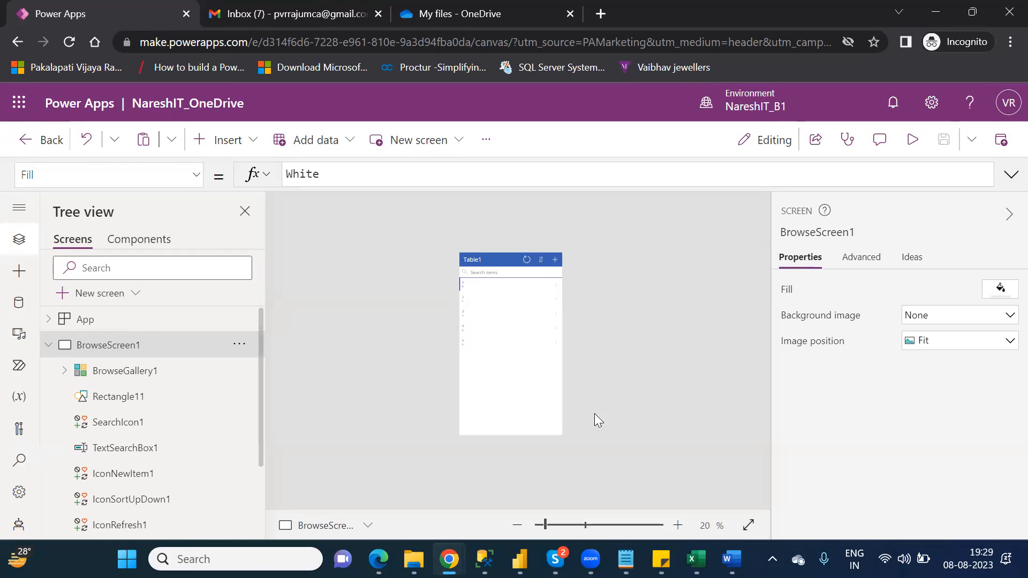
# - Leave the editor, confirm NareshIT_OneDrive is in the Apps list, then return to OneDrive's My files
pyautogui.click(38, 142)
pyautogui.click(574, 380)
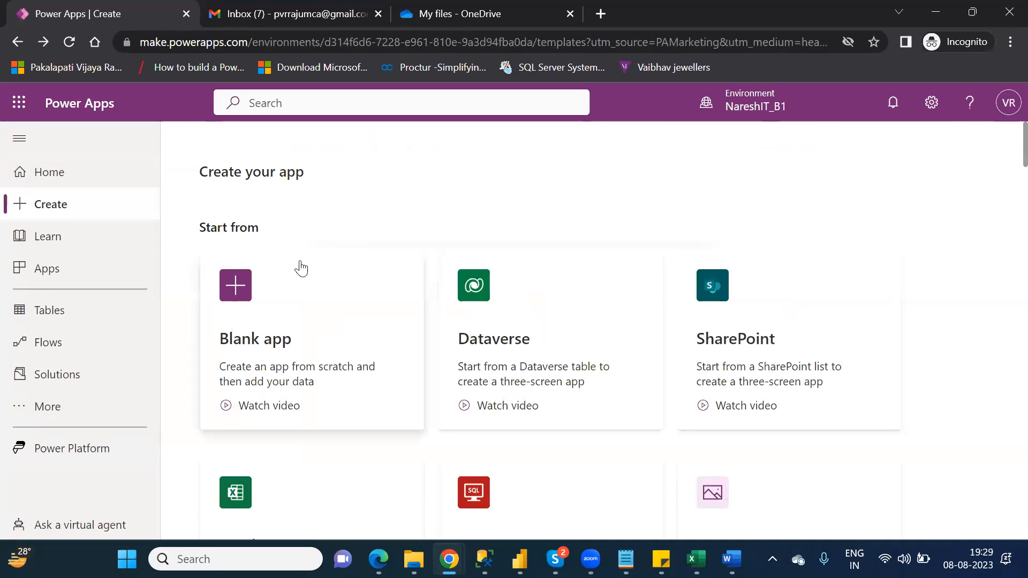
pyautogui.click(83, 277)
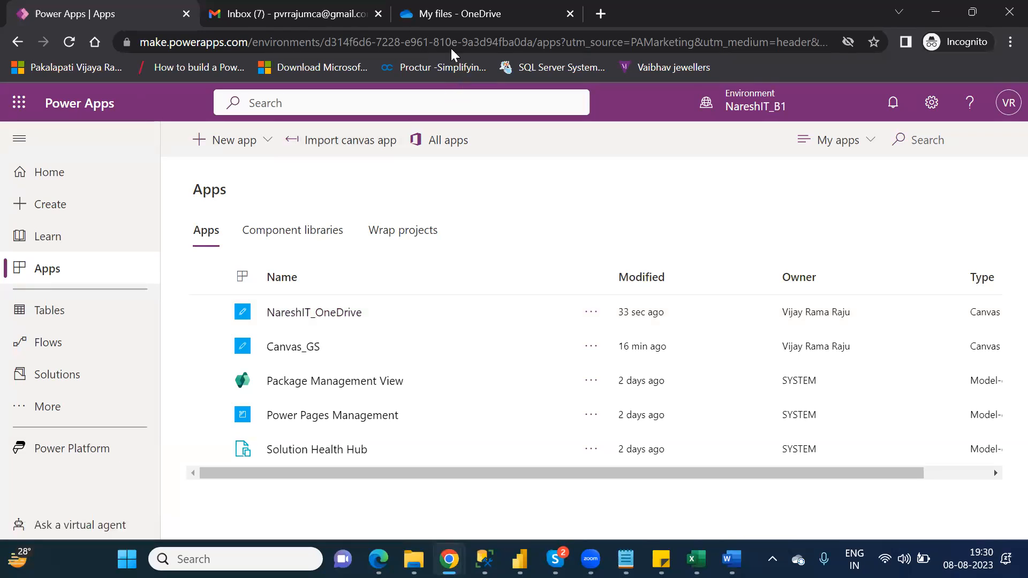
pyautogui.click(445, 21)
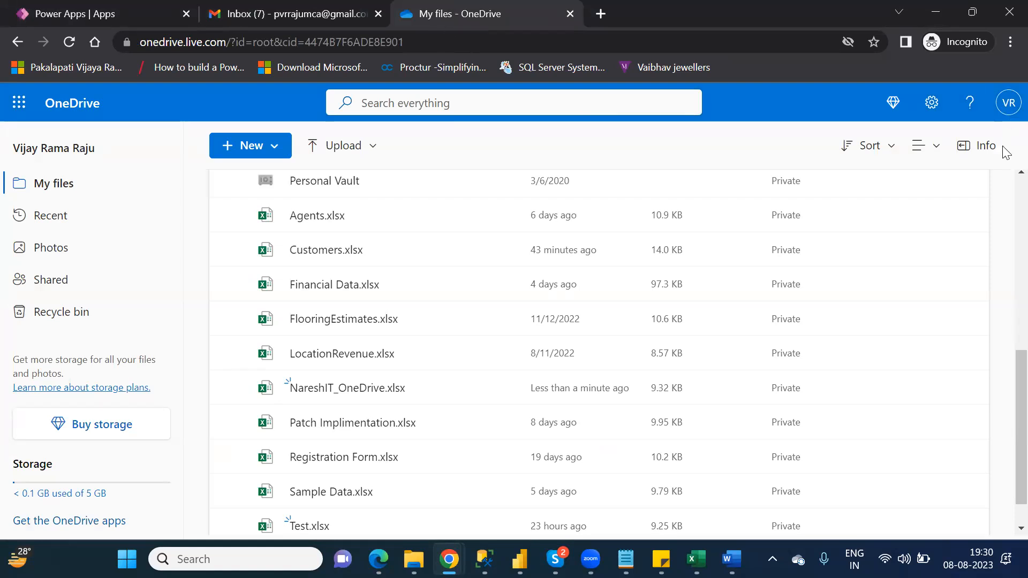
# - Upload Country Wise Sales (1).xlsx from the Downloads folder into OneDrive My files
pyautogui.scroll(5, 1006, 208)
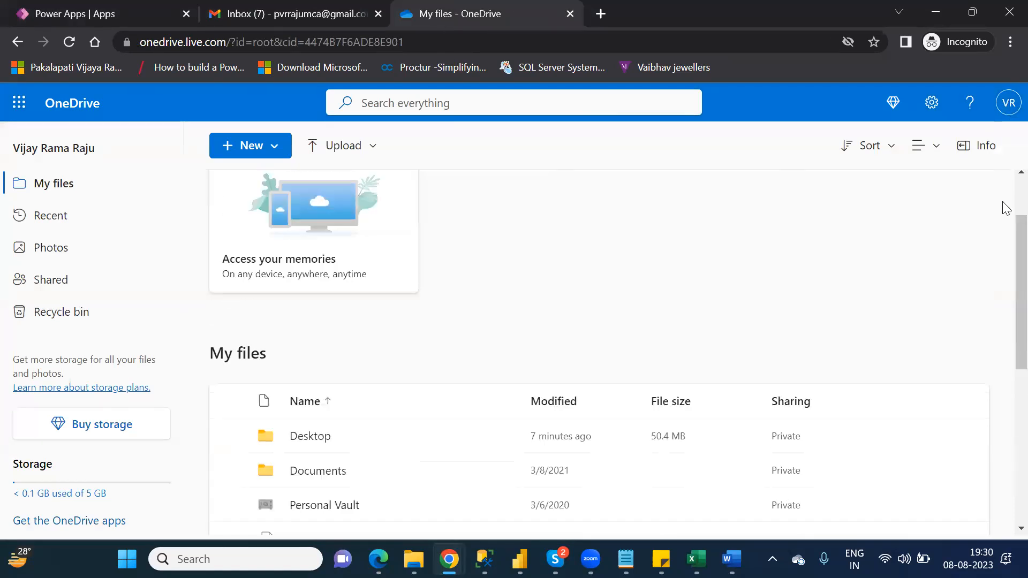
pyautogui.scroll(2, 1003, 195)
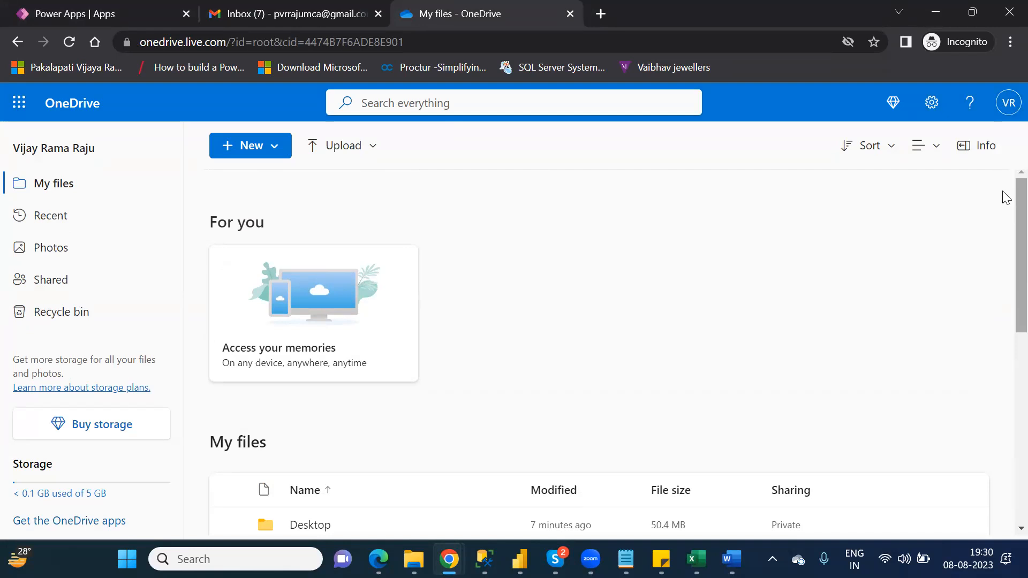
pyautogui.click(353, 151)
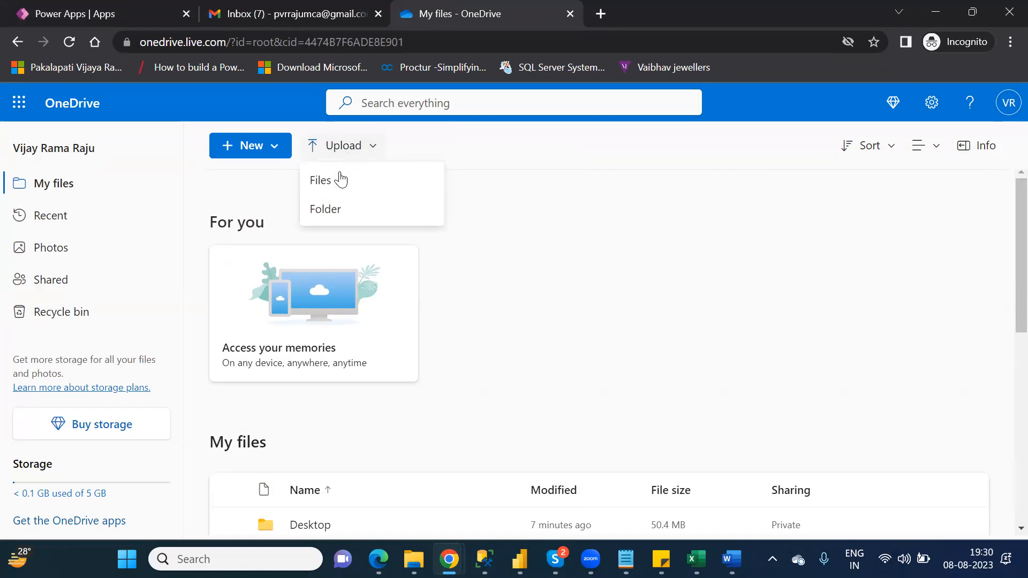
pyautogui.click(339, 182)
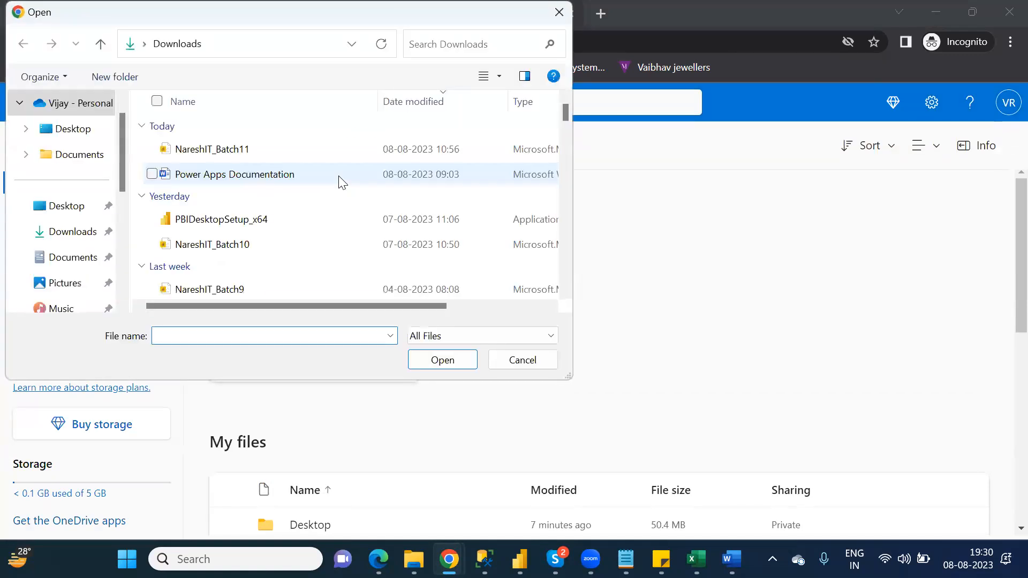
pyautogui.click(90, 241)
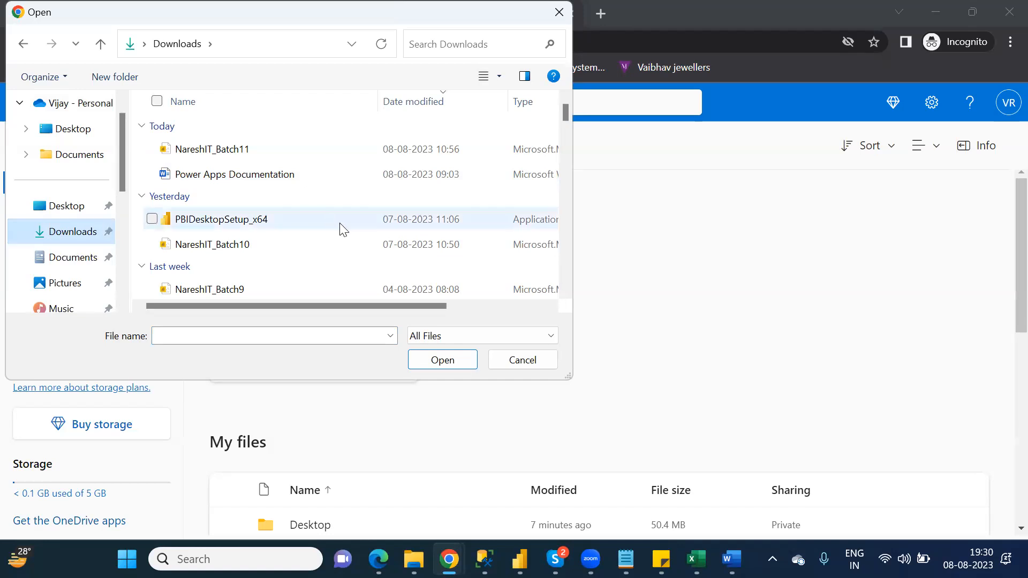
pyautogui.moveTo(564, 113); pyautogui.dragTo(588, 234)
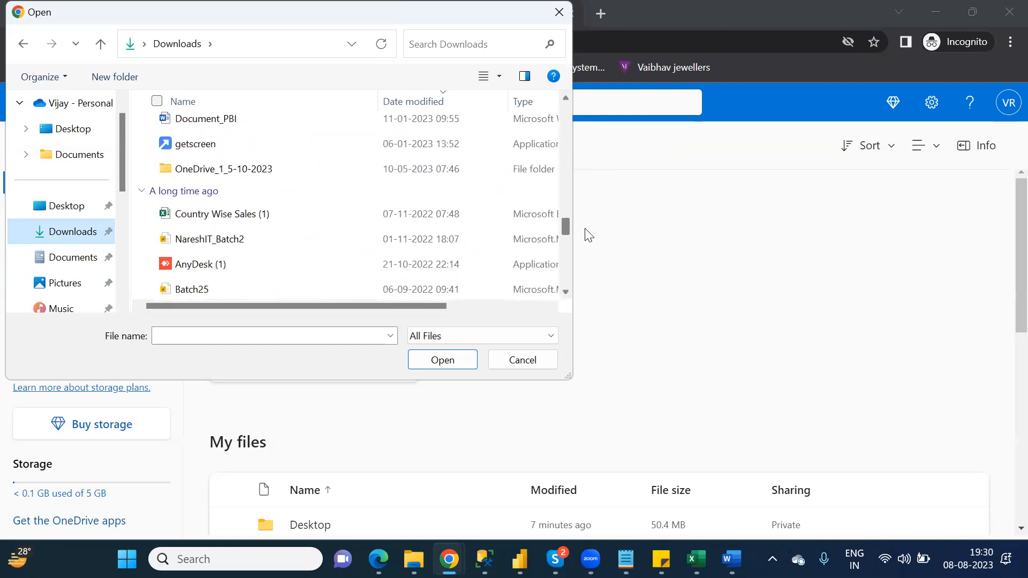
pyautogui.doubleClick(216, 220)
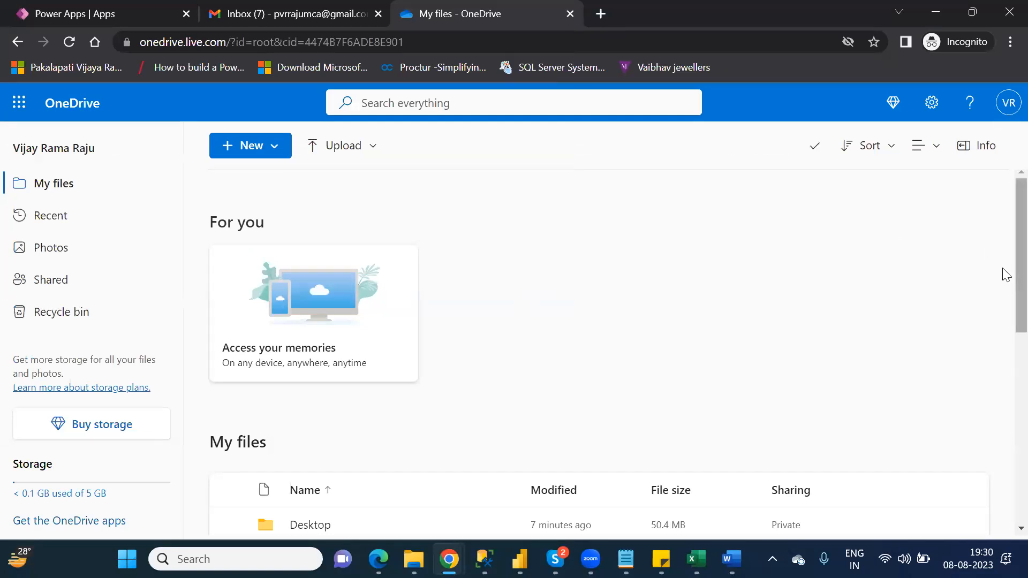
pyautogui.scroll(-3, 1005, 287)
pyautogui.scroll(-4, 1004, 356)
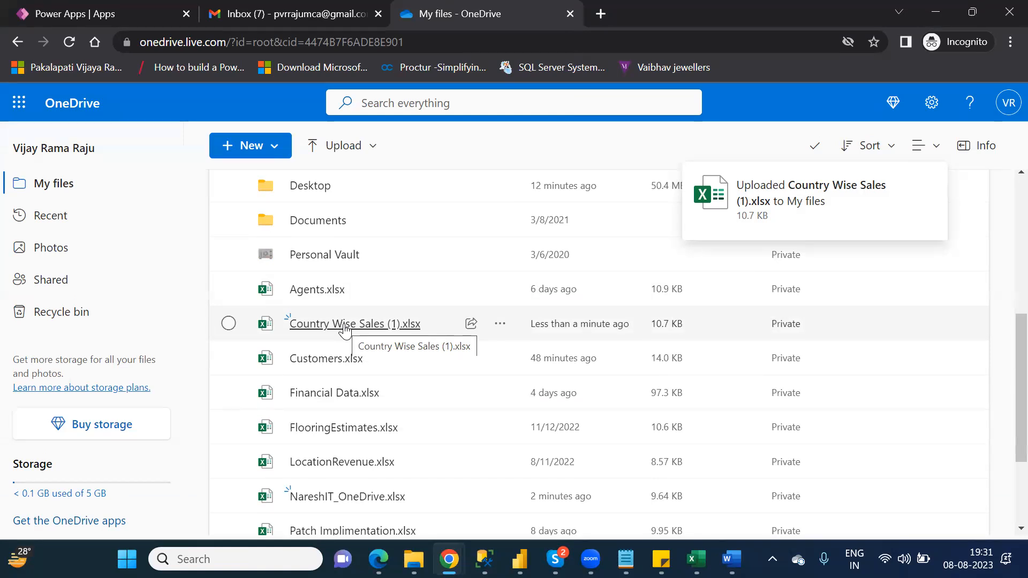
# - Open Country Wise Sales (1) in Excel for the web and delete its extra Sheet1
pyautogui.click(345, 328)
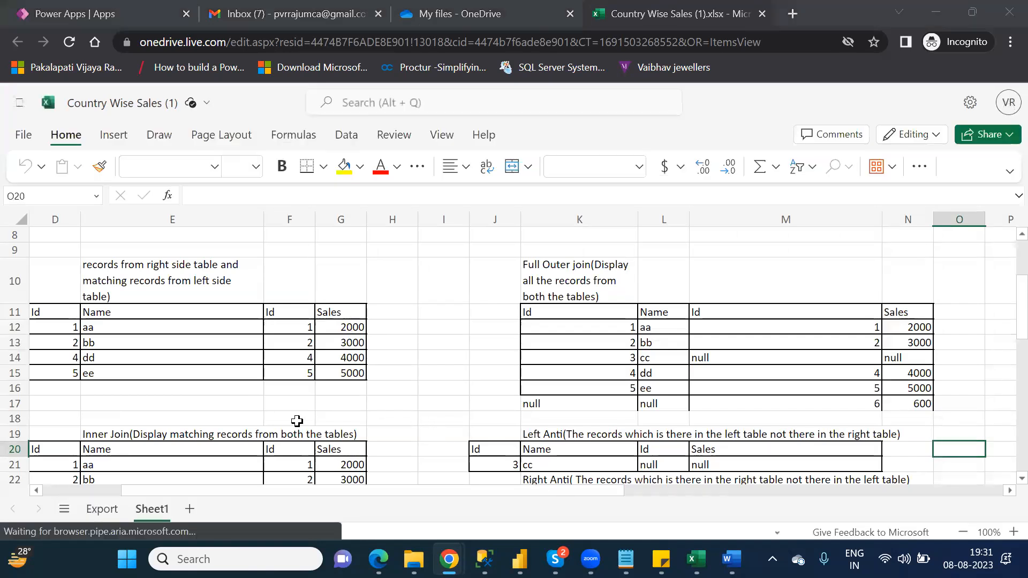
pyautogui.rightClick(155, 513)
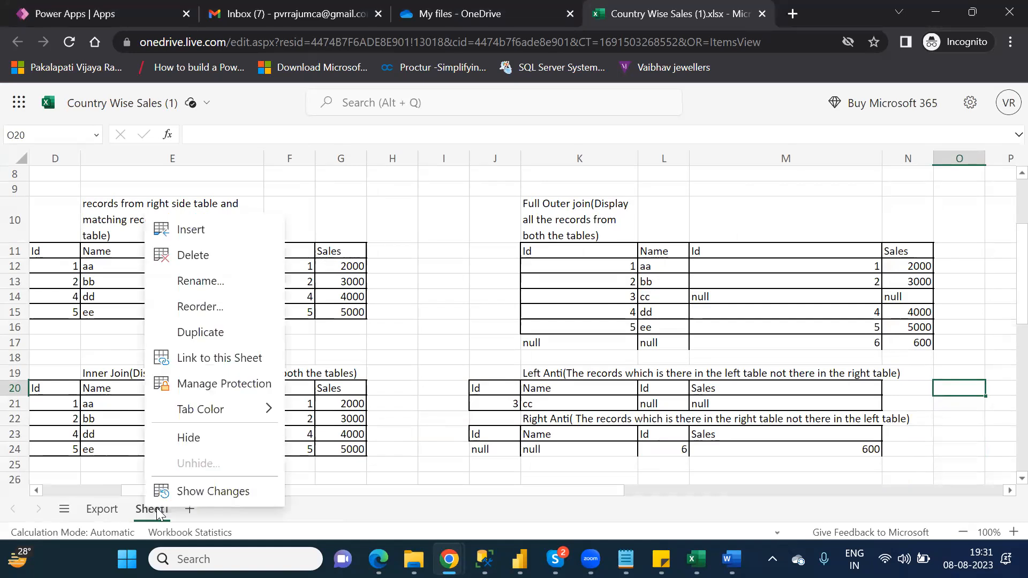
pyautogui.click(193, 256)
pyautogui.click(632, 357)
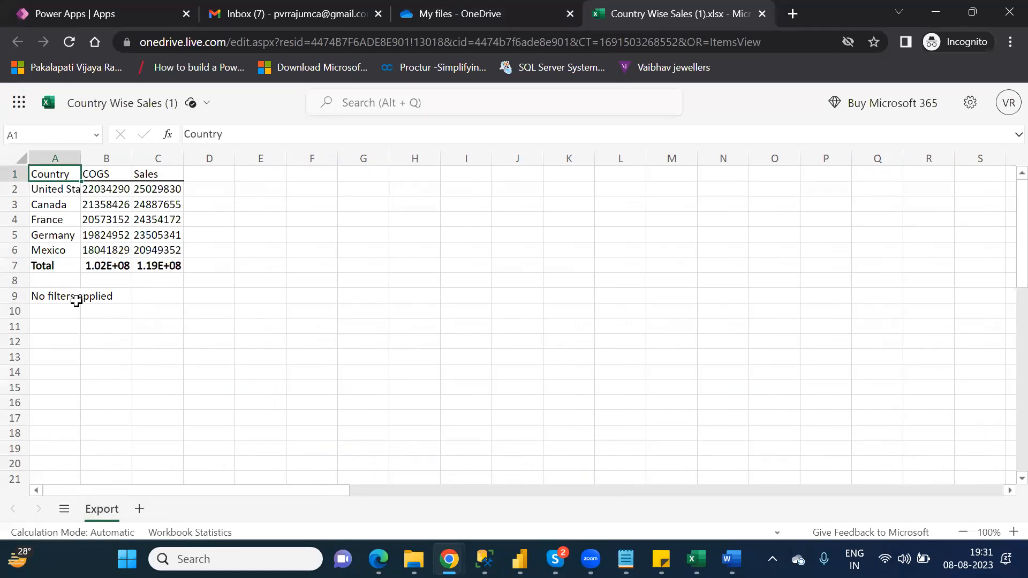
# - Clear the 'No filters applied' note from A9 and select the data range A1:C7
pyautogui.click(58, 296)
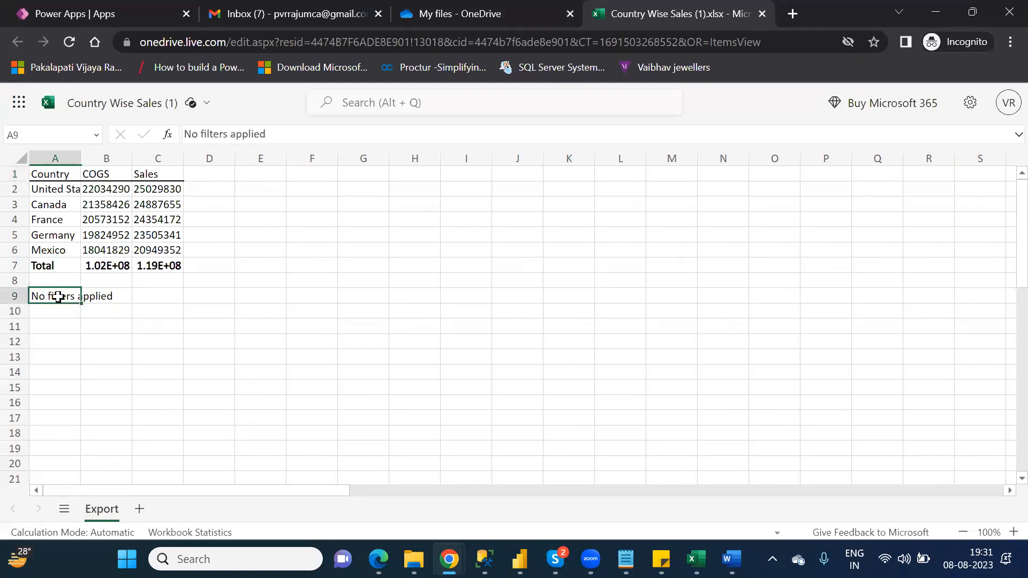
pyautogui.press('Delete')
pyautogui.click(164, 298)
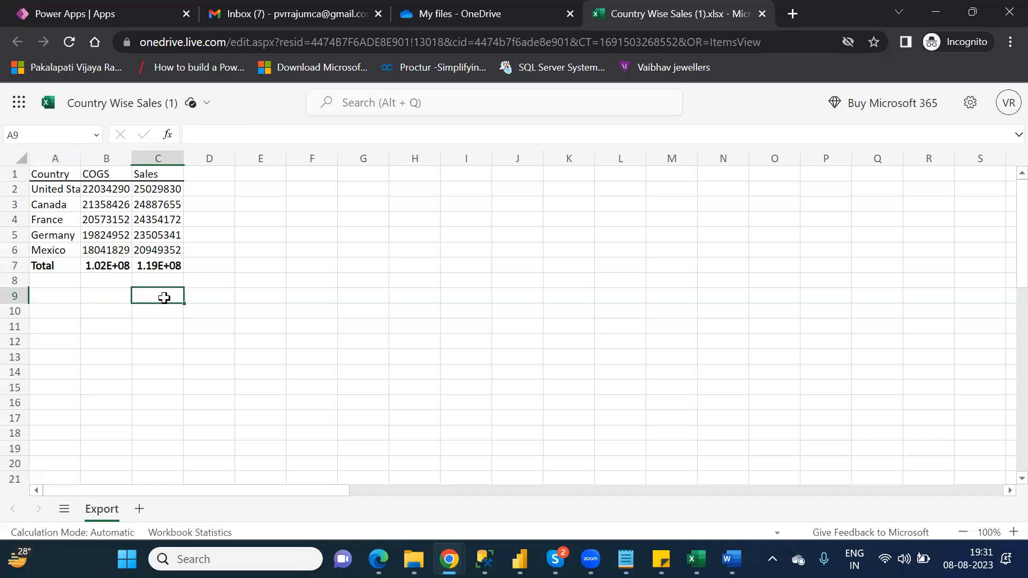
pyautogui.click(48, 174)
pyautogui.moveTo(75, 191); pyautogui.dragTo(168, 258)
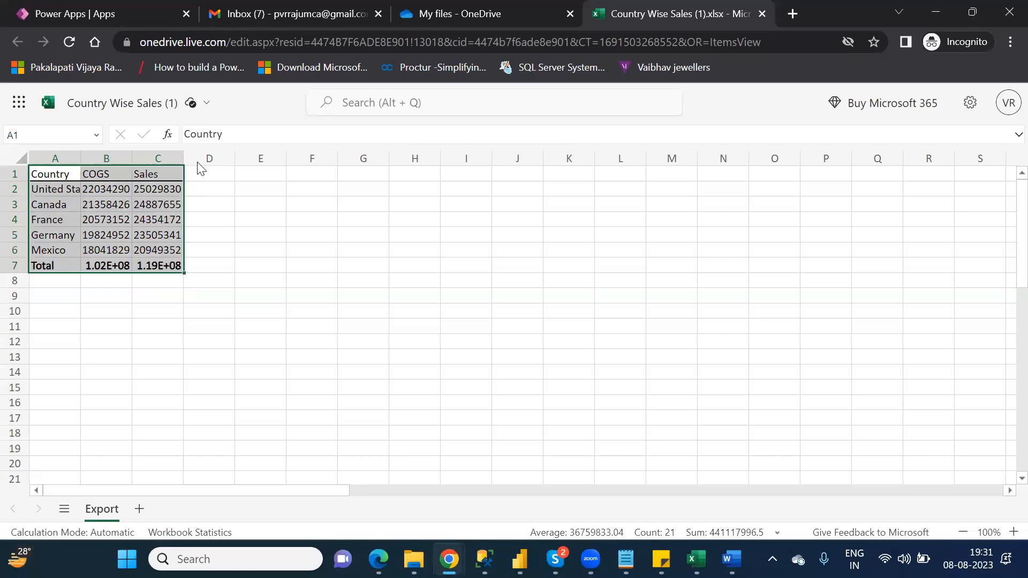
# - Format the Country, COGS and Sales range A1:C7 as an orange light-style table with headers
pyautogui.click(251, 108)
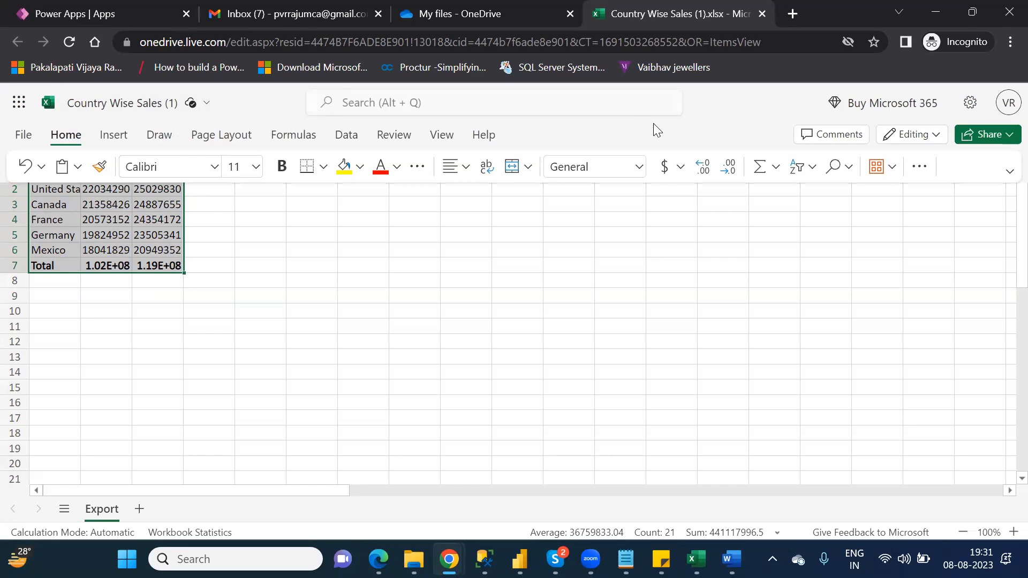
pyautogui.click(918, 167)
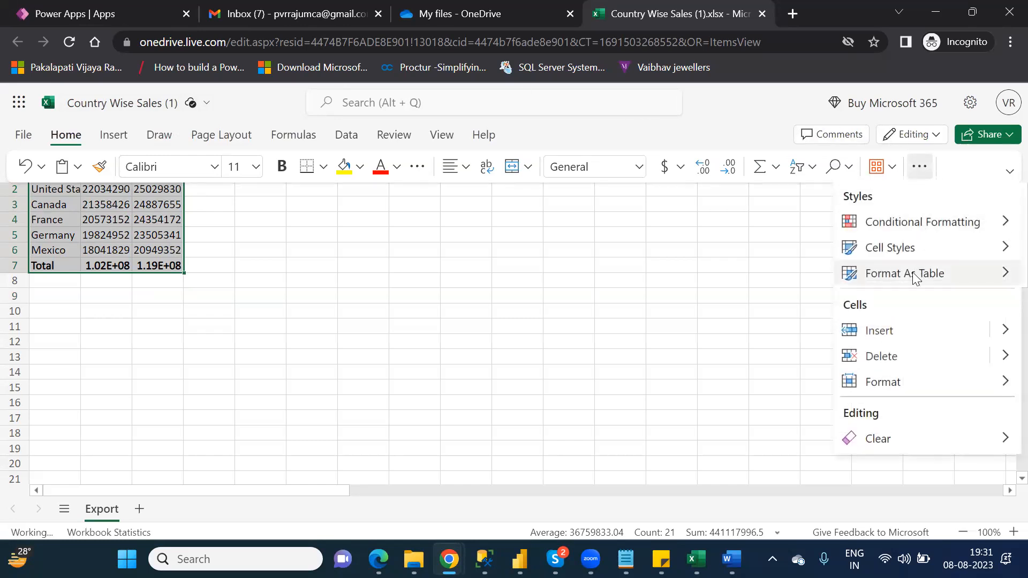
pyautogui.click(914, 275)
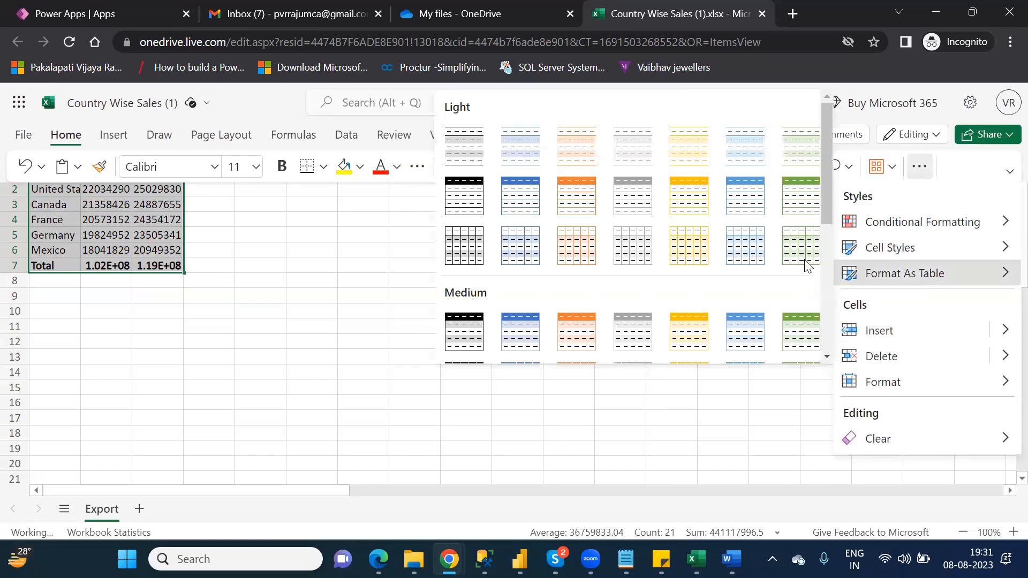
pyautogui.click(589, 188)
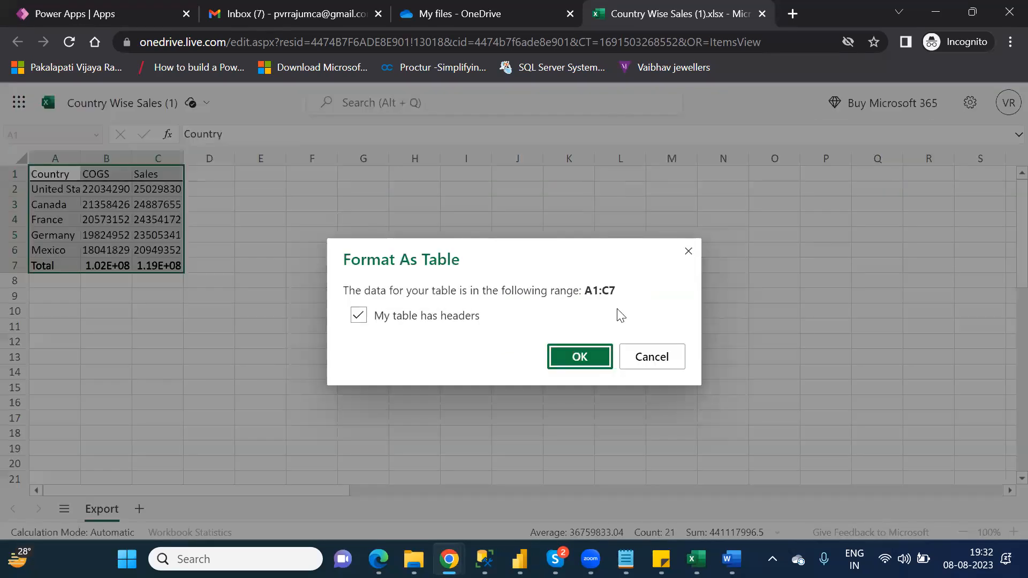
pyautogui.click(580, 357)
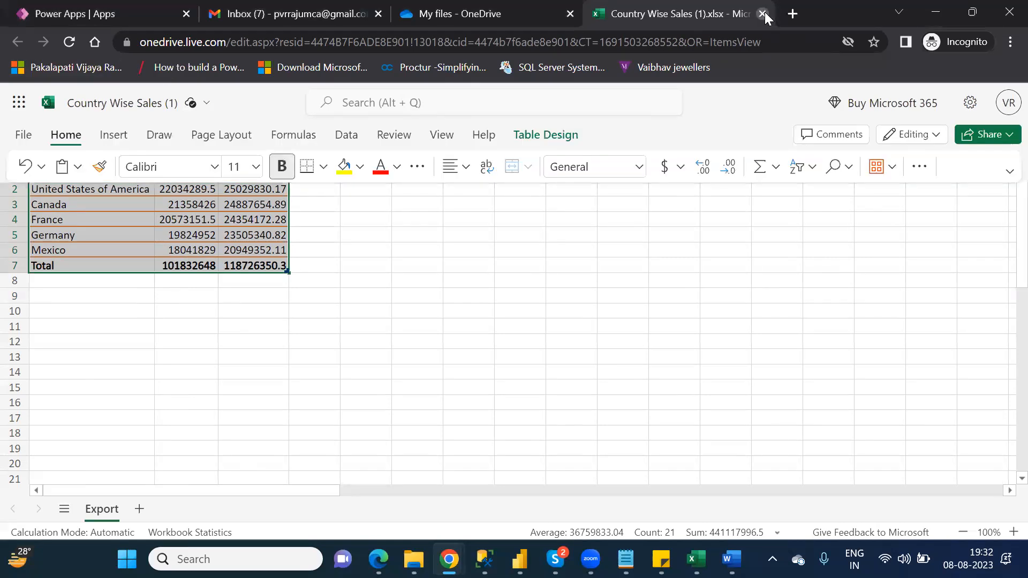
# - Close the workbook, reload My files, and reopen Country Wise Sales (1).xlsx to verify its table, then close it
pyautogui.click(763, 11)
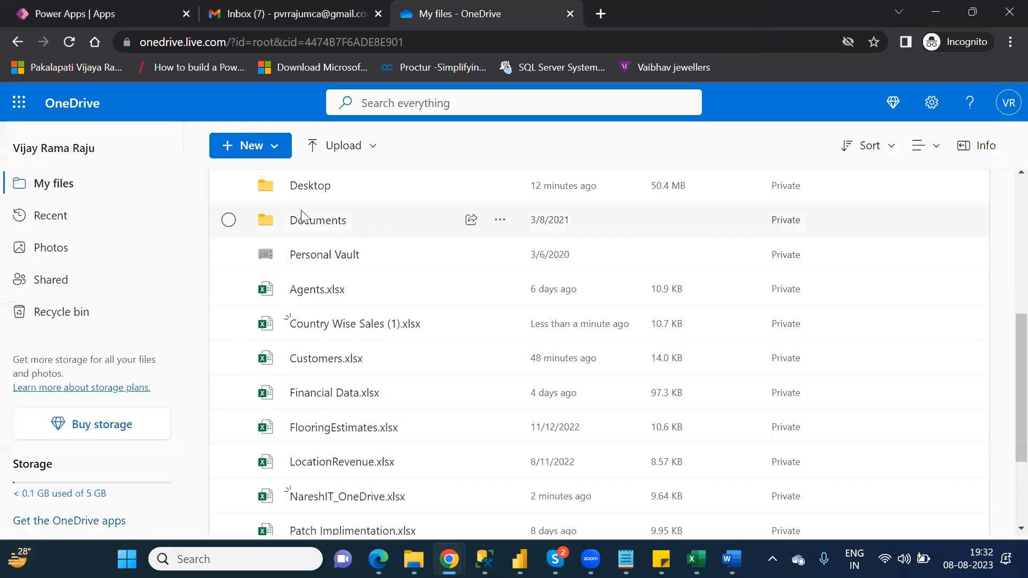
pyautogui.click(68, 43)
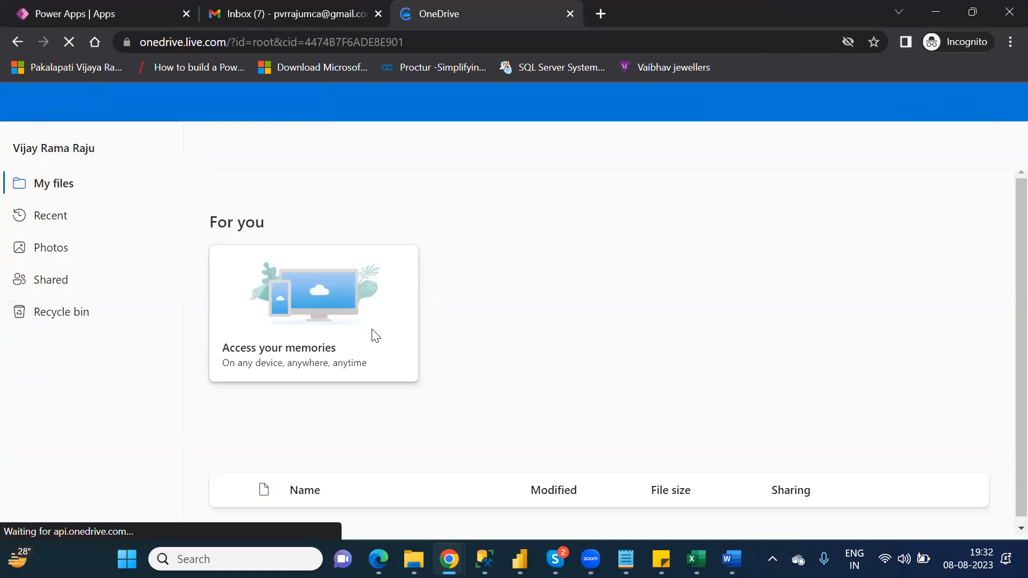
pyautogui.moveTo(1016, 270); pyautogui.dragTo(1015, 397)
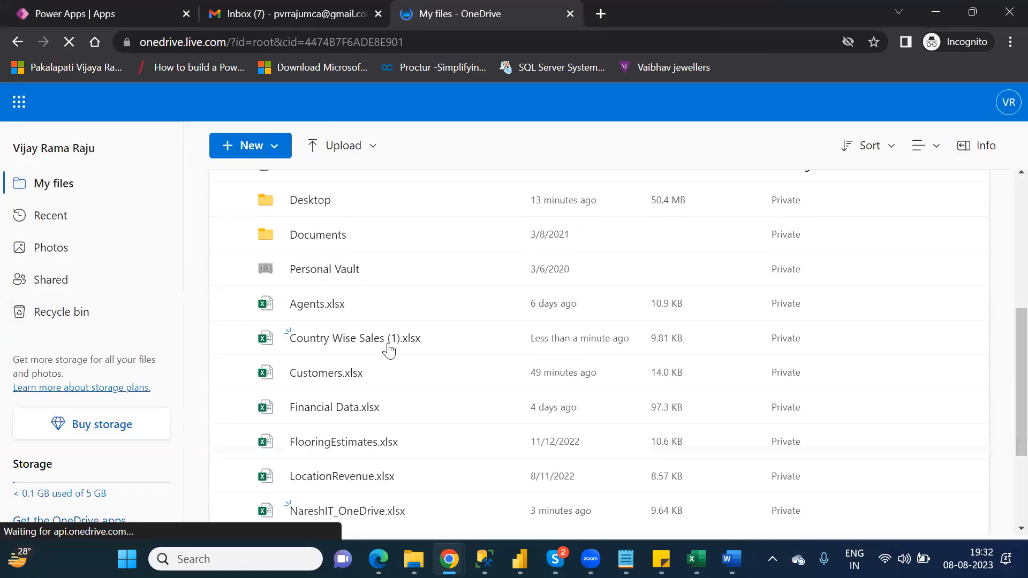
pyautogui.click(345, 336)
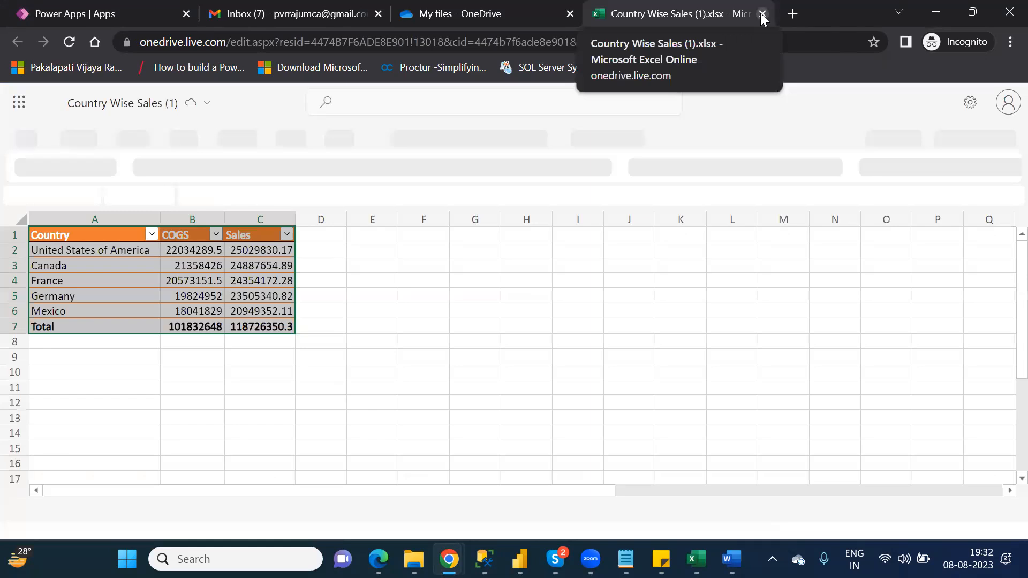
pyautogui.click(762, 13)
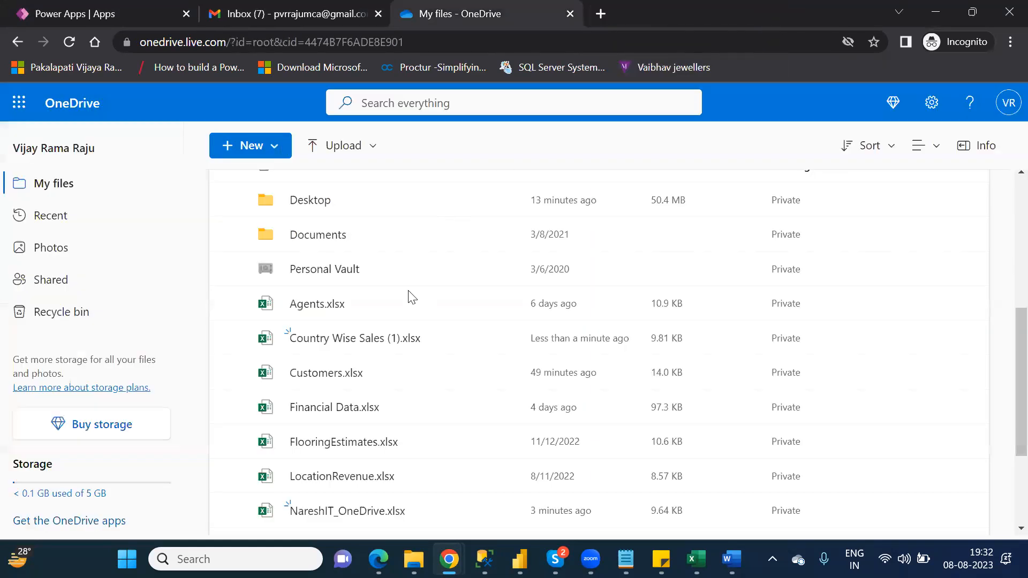
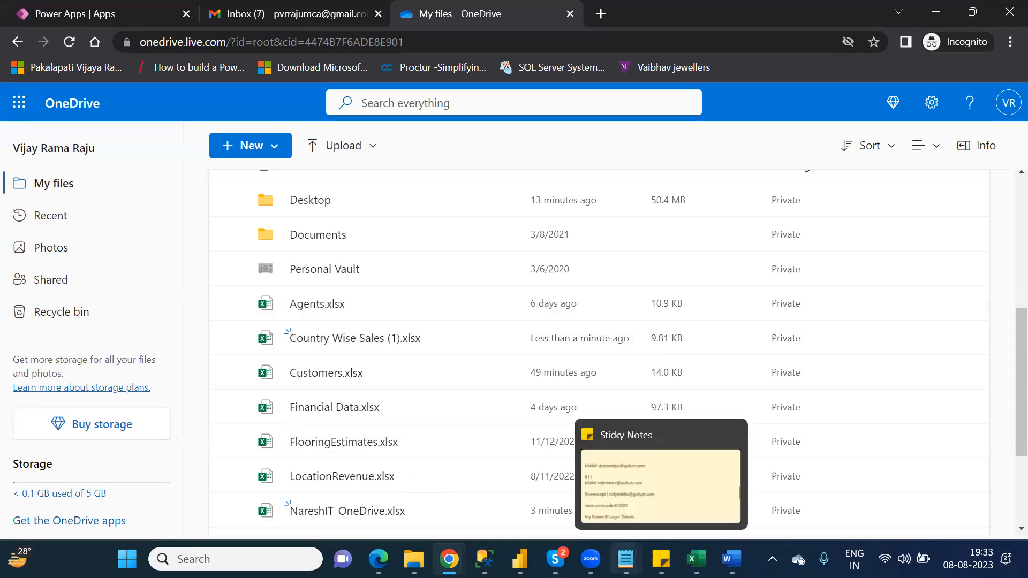
# - Bring the Power BI Desktop Notepad notes in front of the OneDrive file list
pyautogui.moveTo(626, 559)
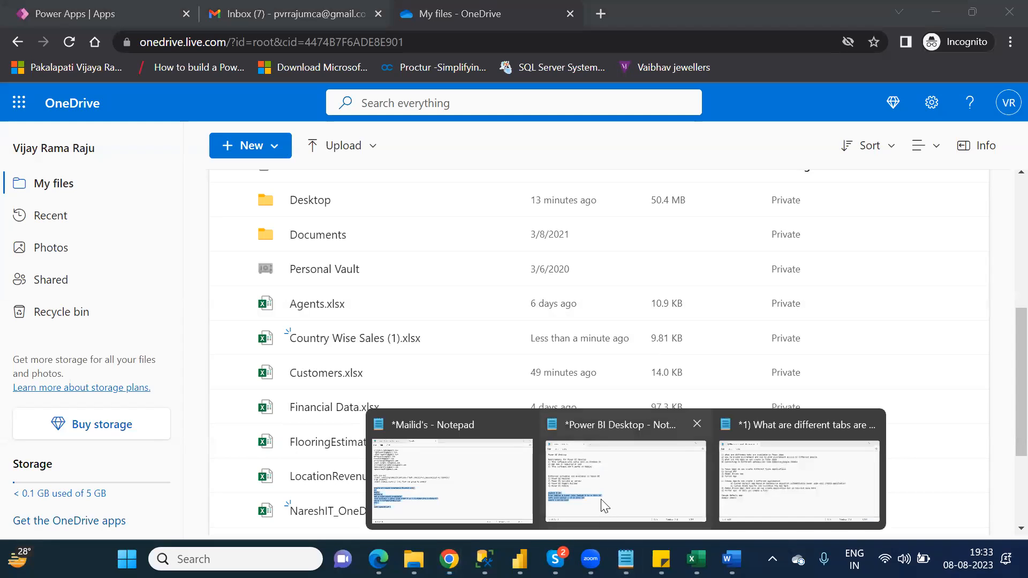
pyautogui.click(281, 428)
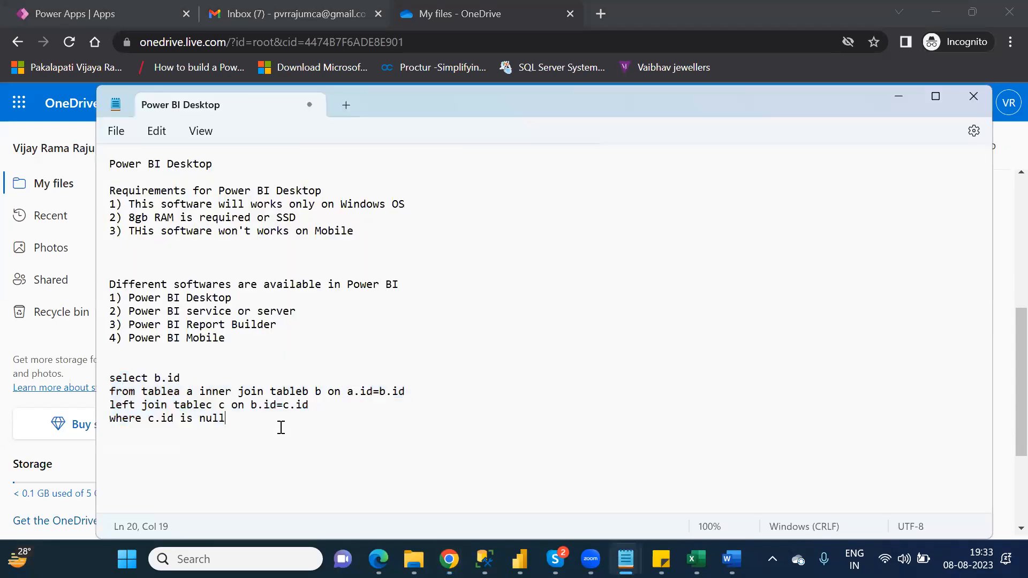
# - Replace the old notes with the heading 'difference between Onedrive and Google sheet'
pyautogui.hotkey('ctrl', 'a')
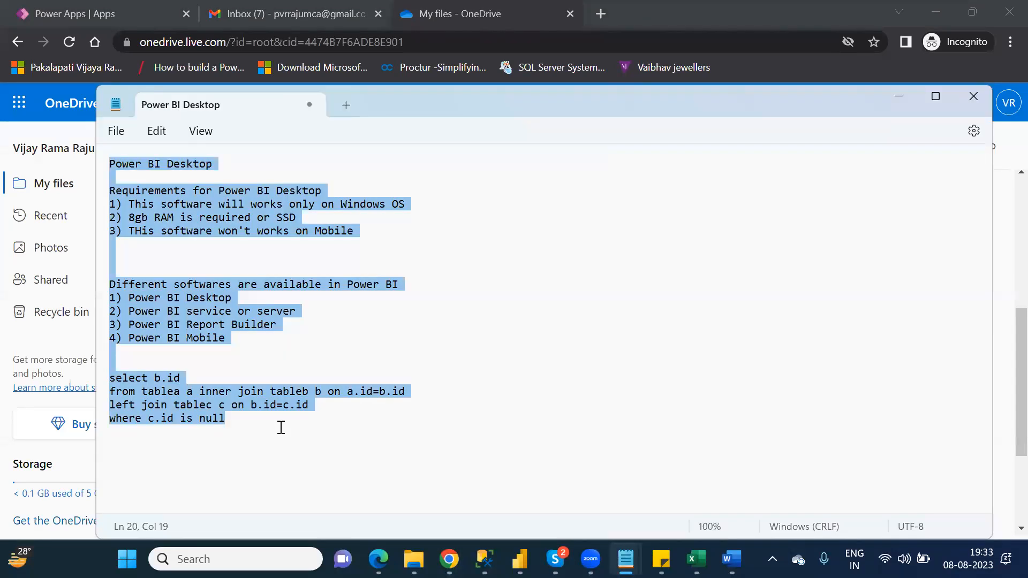
pyautogui.press('Delete')
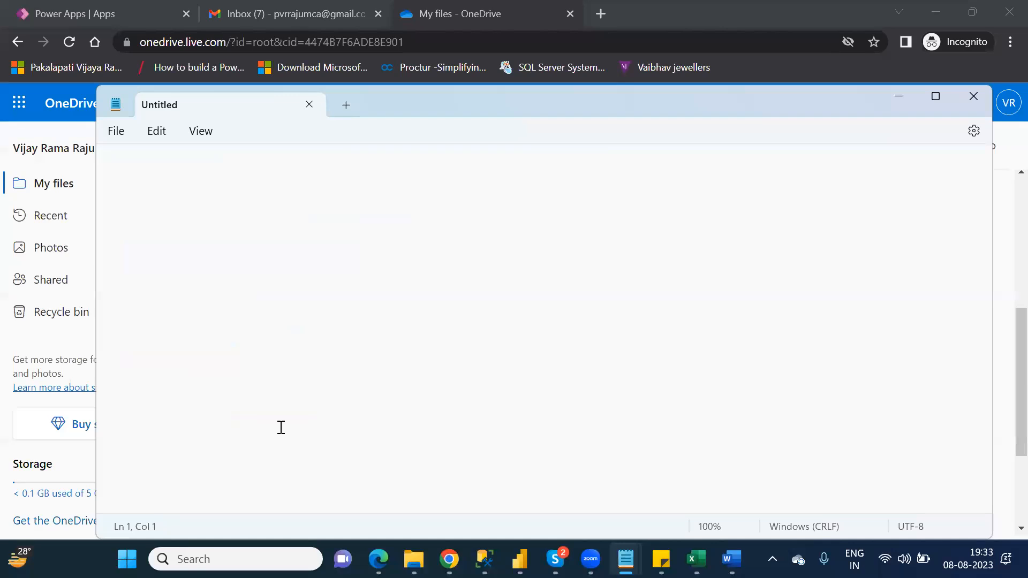
pyautogui.write('difference between Onedrive and G')
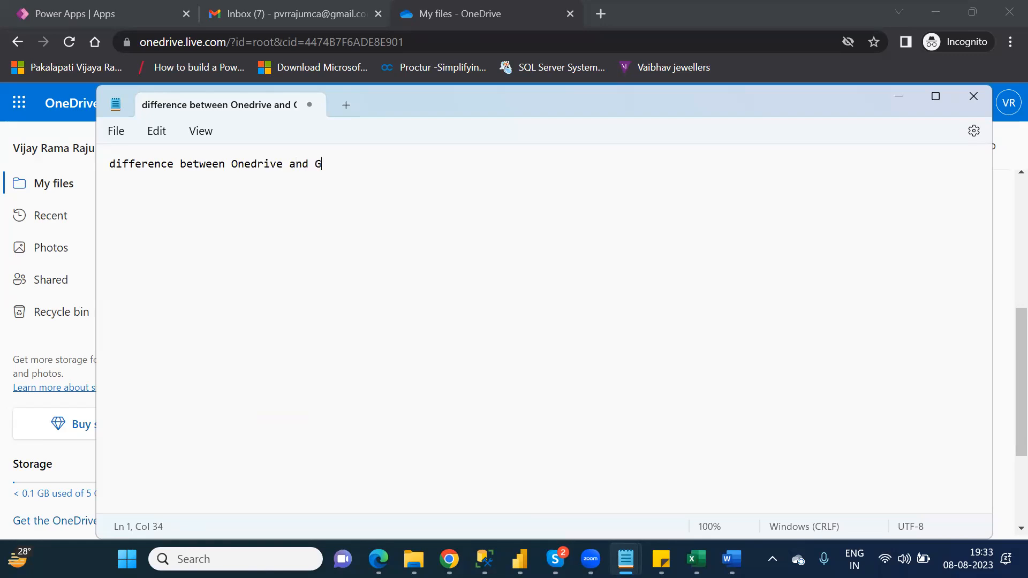
pyautogui.write('oogle sheet')
pyautogui.press('Return')
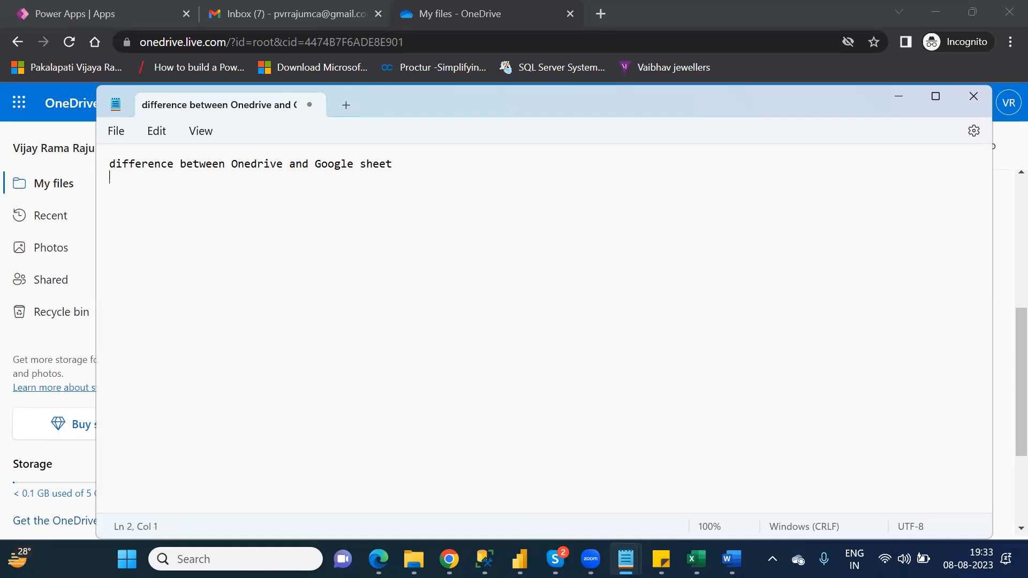
# - Add point 1: for Google sheet, no need to convert into format as a table; start point 2)
pyautogui.write('1')
pyautogui.write('FO')
pyautogui.press('BackSpace')
pyautogui.write('ro')
pyautogui.press('BackSpace')
pyautogui.press('BackSpace')
pyautogui.write('or Google sheet not')
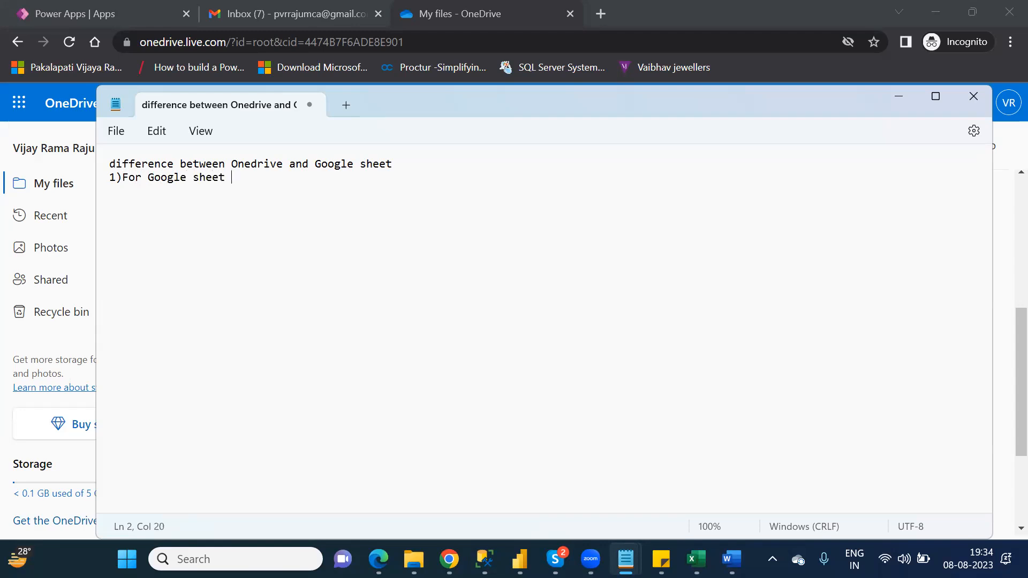
pyautogui.press('BackSpace')
pyautogui.press('BackSpace')
pyautogui.write('need to convert into')
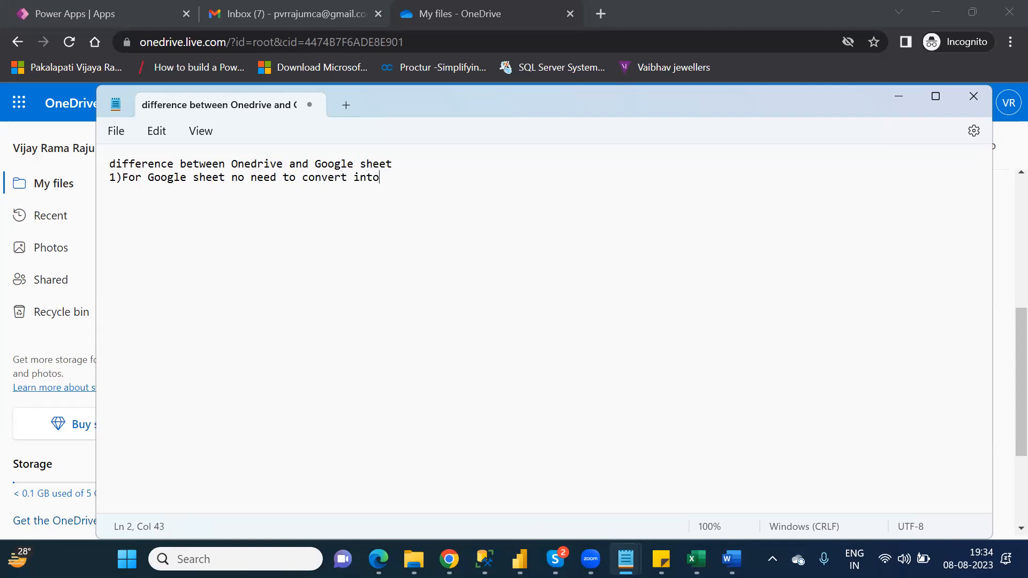
pyautogui.write(' format as a table')
pyautogui.press('Return')
pyautogui.write('2)')
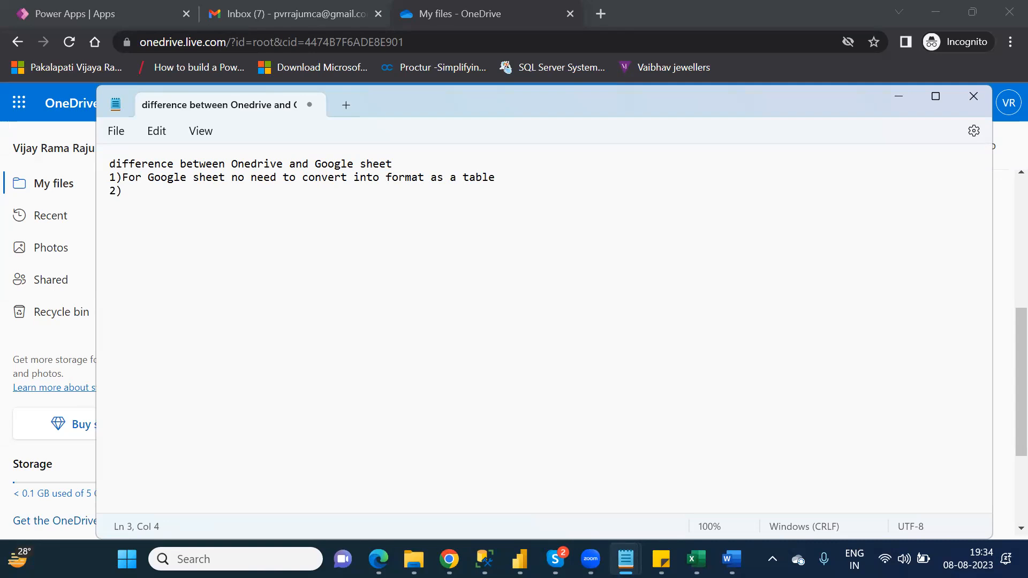
# - Complete point 2: for Onedrive you must and should convert into format as a table
pyautogui.press('BackSpace')
pyautogui.write('FOr')
pyautogui.press('BackSpace')
pyautogui.press('BackSpace')
pyautogui.write('or ')
pyautogui.write('Once')
pyautogui.press('BackSpace')
pyautogui.press('BackSpace')
pyautogui.write('e')
pyautogui.press('BackSpace')
pyautogui.write('edrive must and should you need to conv')
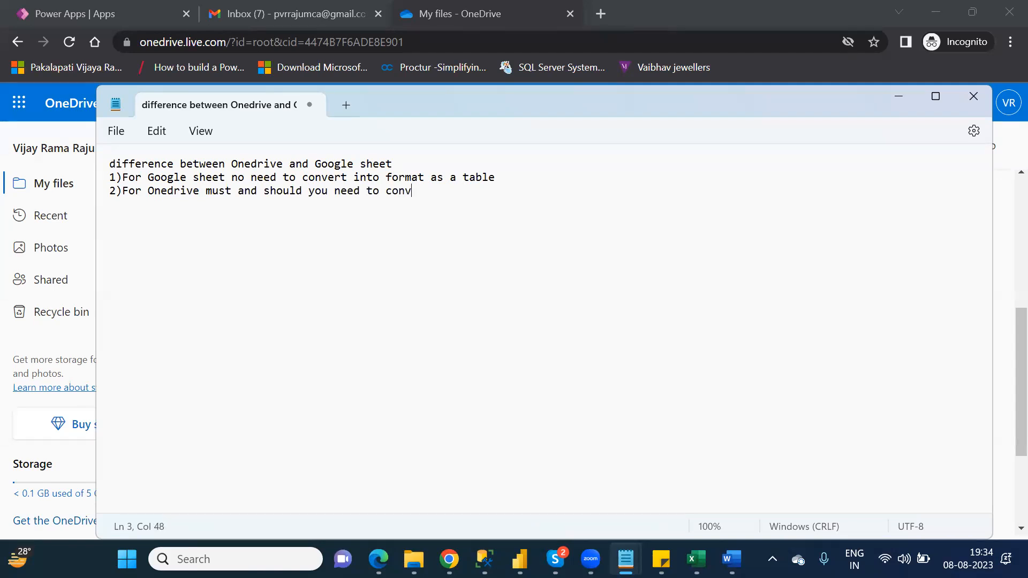
pyautogui.write('ert into for')
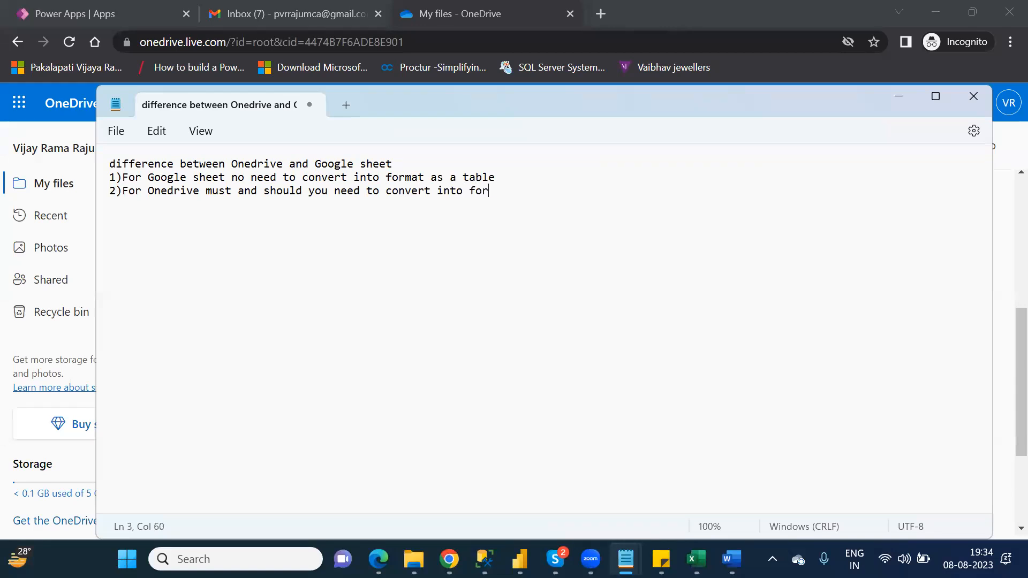
pyautogui.write('mat as a table')
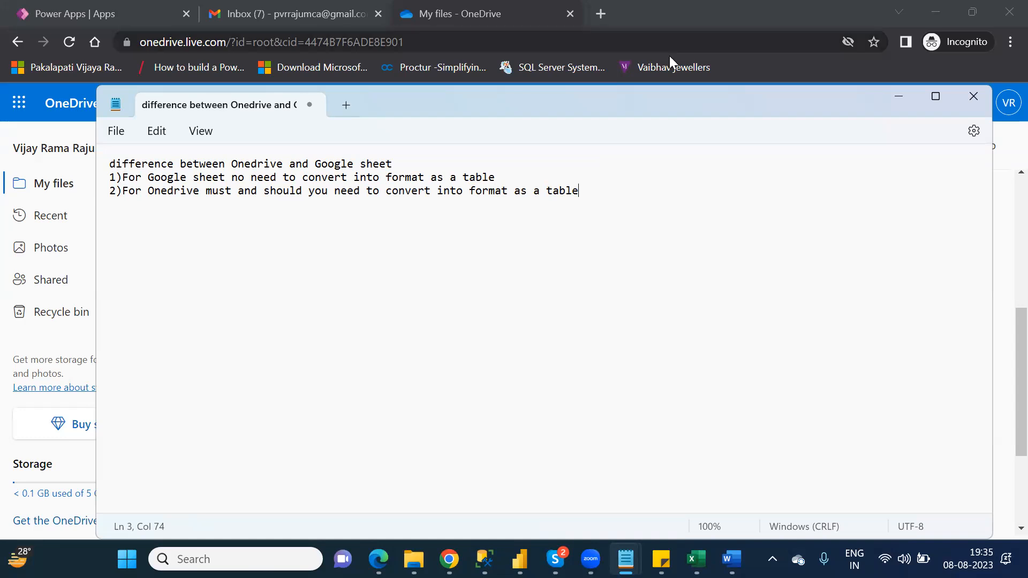
pyautogui.click(903, 94)
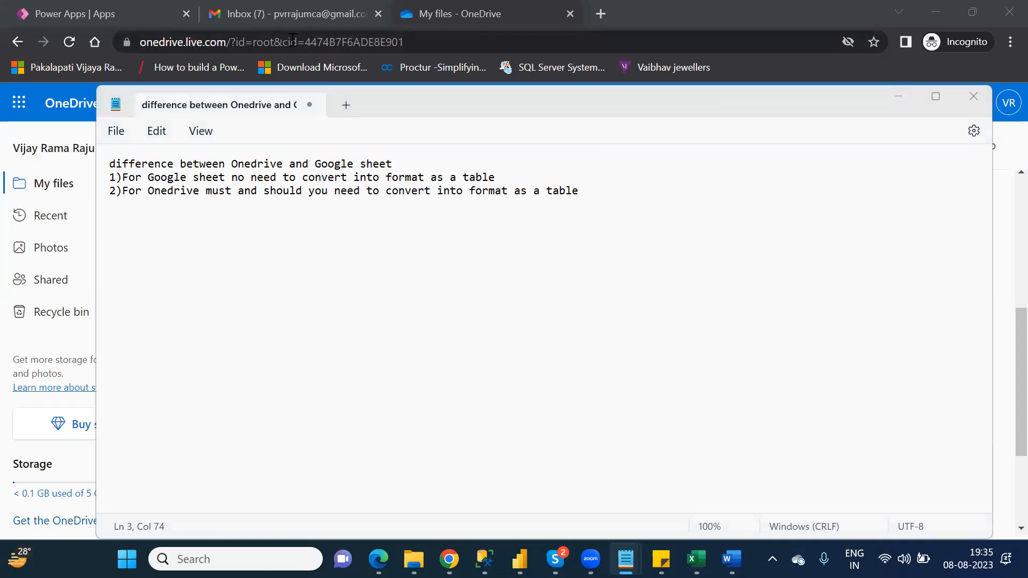
# - From Power Apps Create, start a canvas app from existing data to see the connections
pyautogui.click(104, 16)
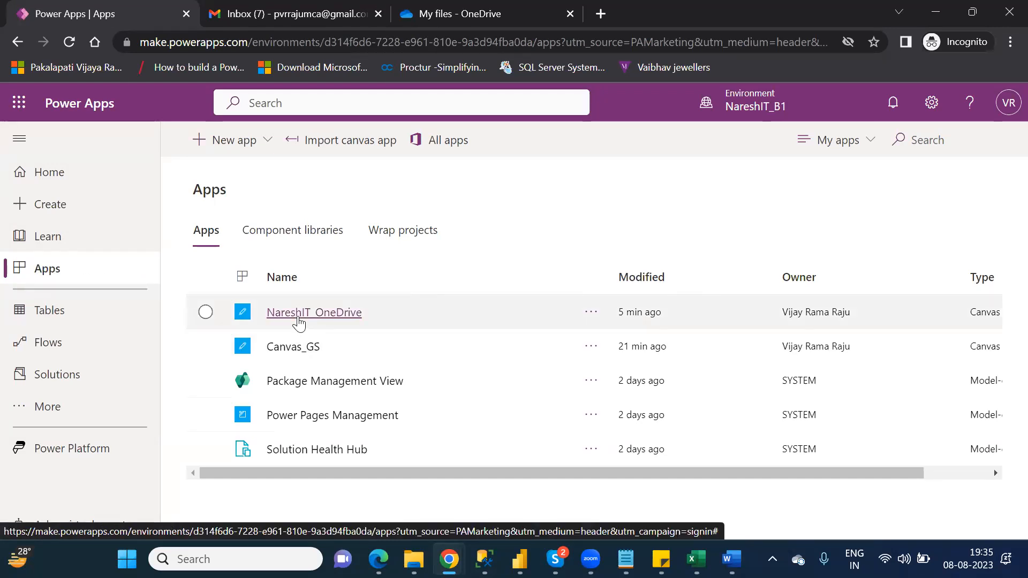
pyautogui.click(63, 211)
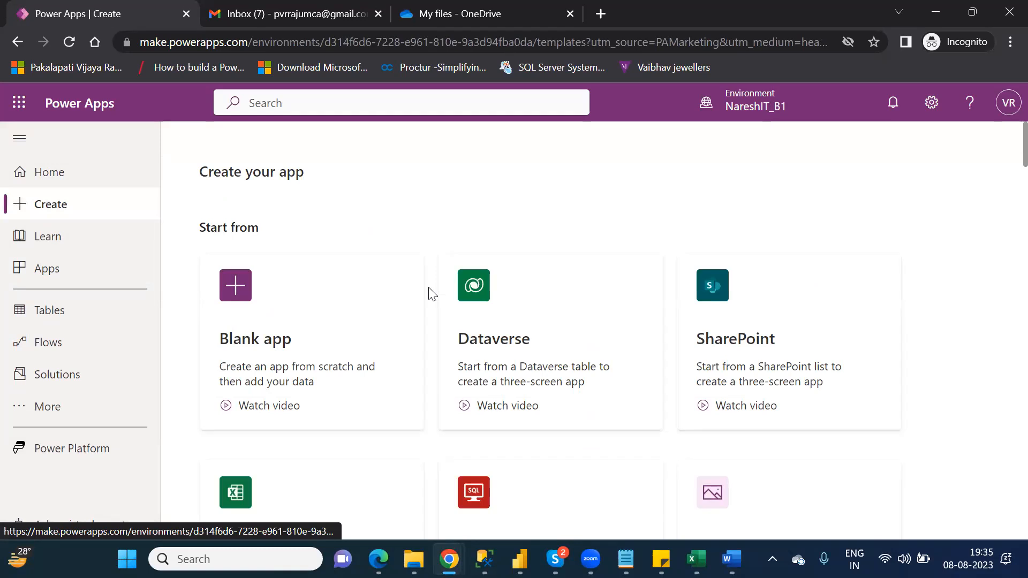
pyautogui.click(806, 328)
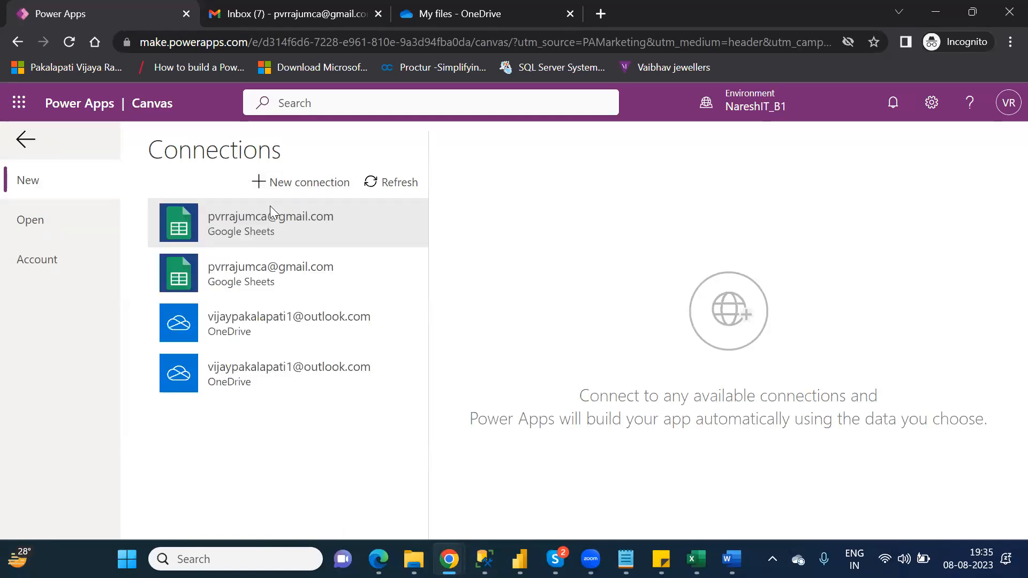
# - Connect to Table1 of Customers.xlsx through the OneDrive connection to generate the app
pyautogui.click(298, 328)
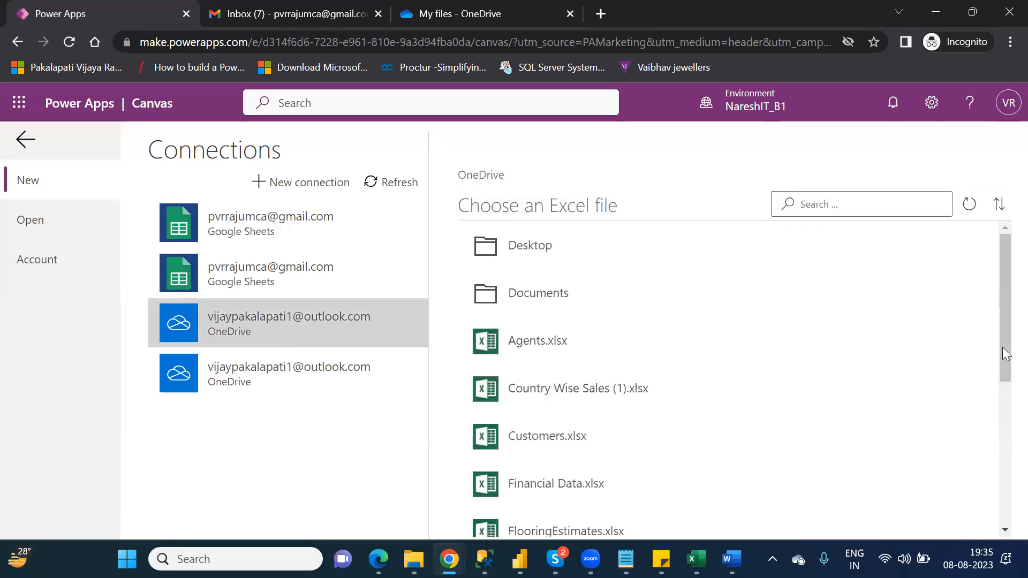
pyautogui.moveTo(1002, 328); pyautogui.dragTo(1002, 359)
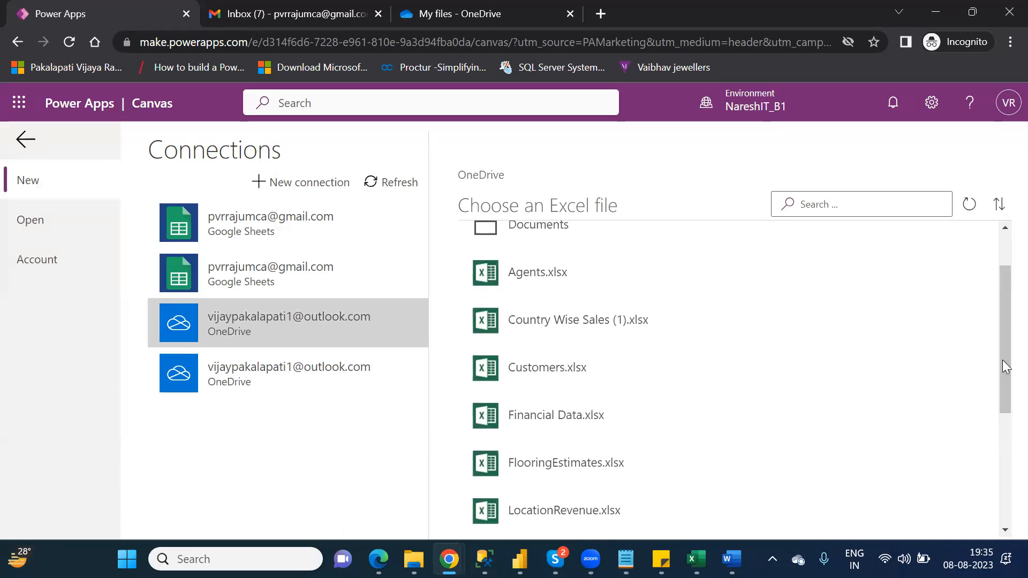
pyautogui.click(535, 373)
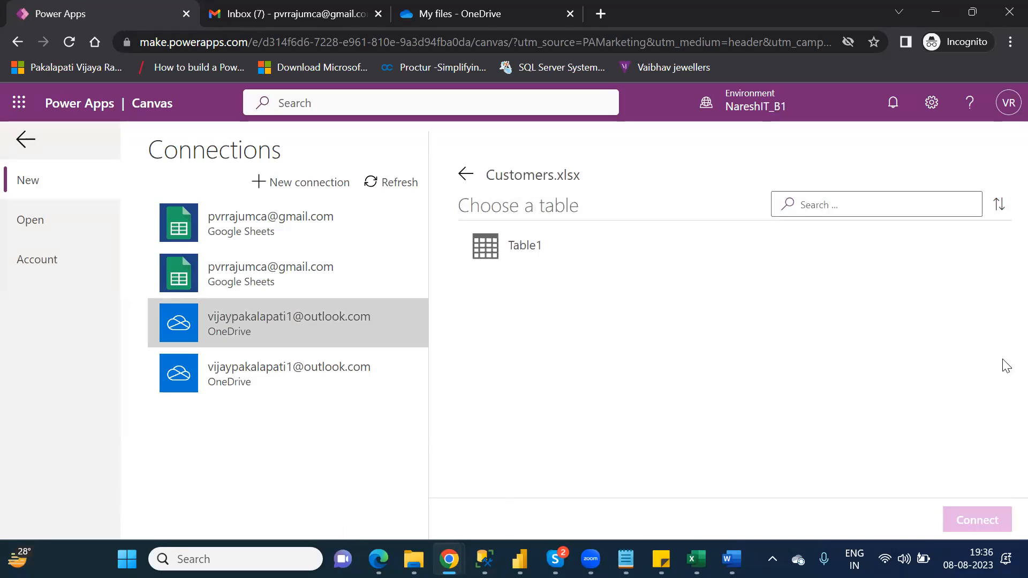
pyautogui.click(524, 244)
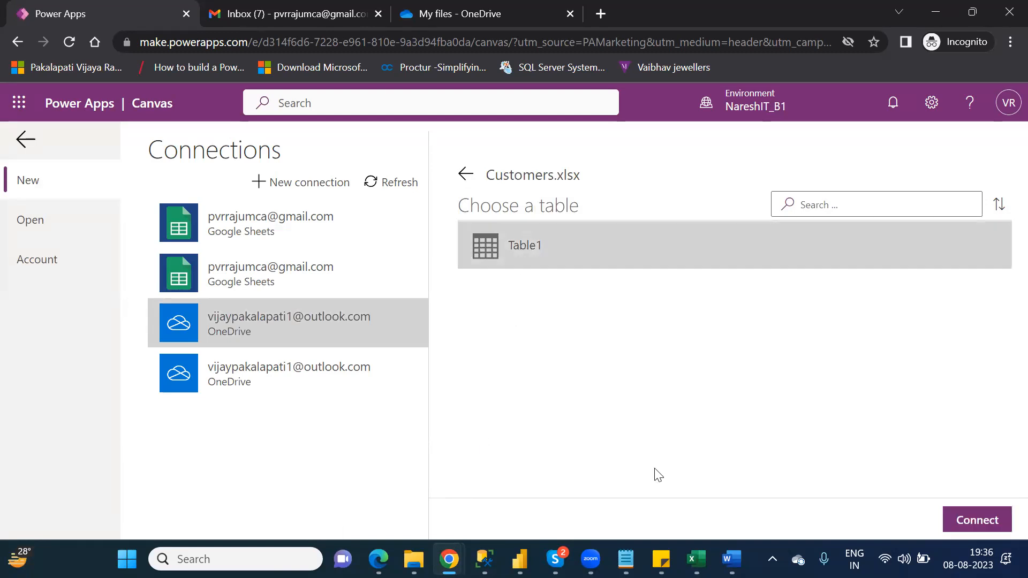
pyautogui.click(973, 520)
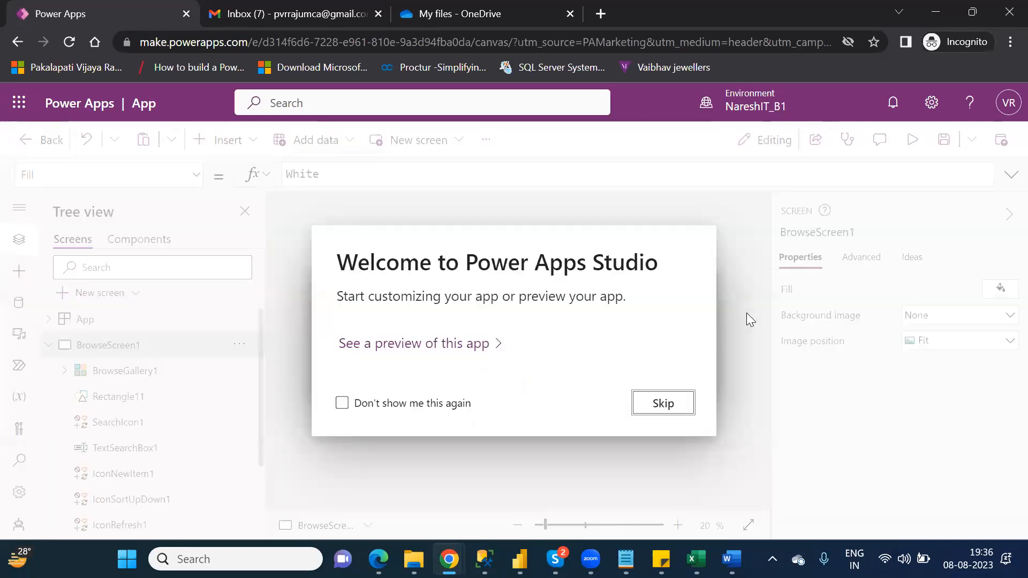
# - Skip the welcome message, collapse BrowseScreen1 in Tree view, and zoom the canvas to about 59%
pyautogui.click(663, 403)
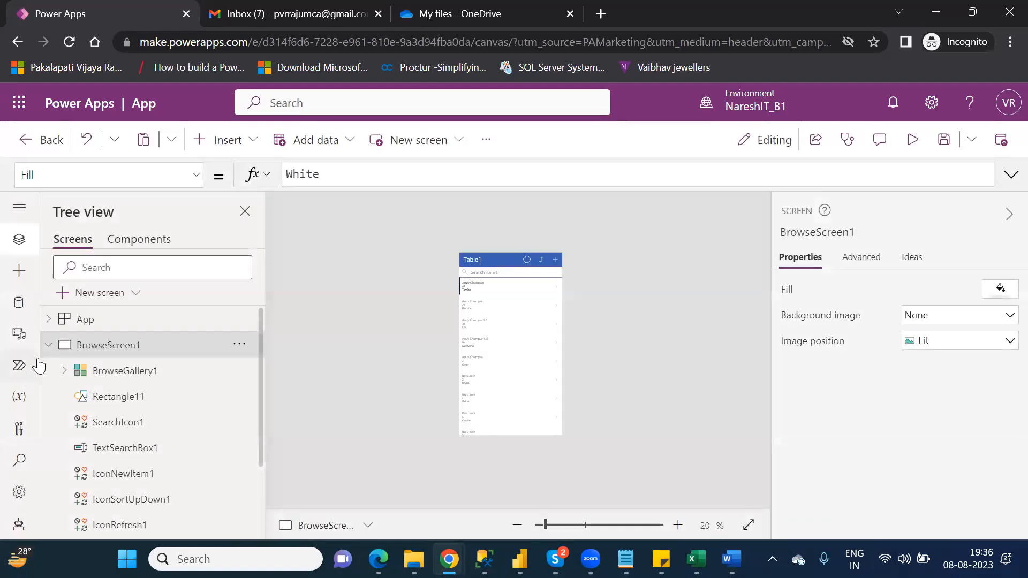
pyautogui.click(48, 346)
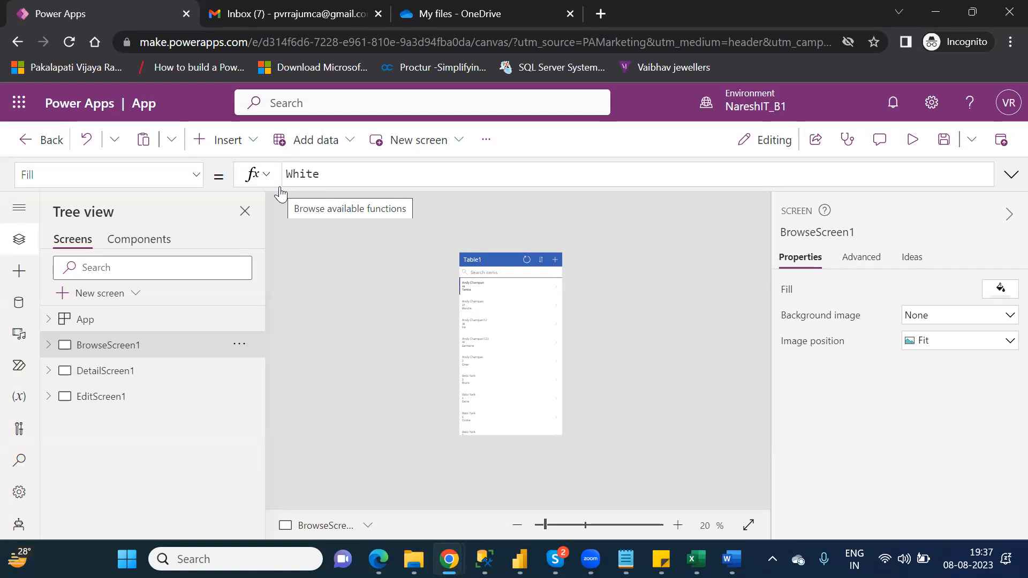
pyautogui.click(558, 524)
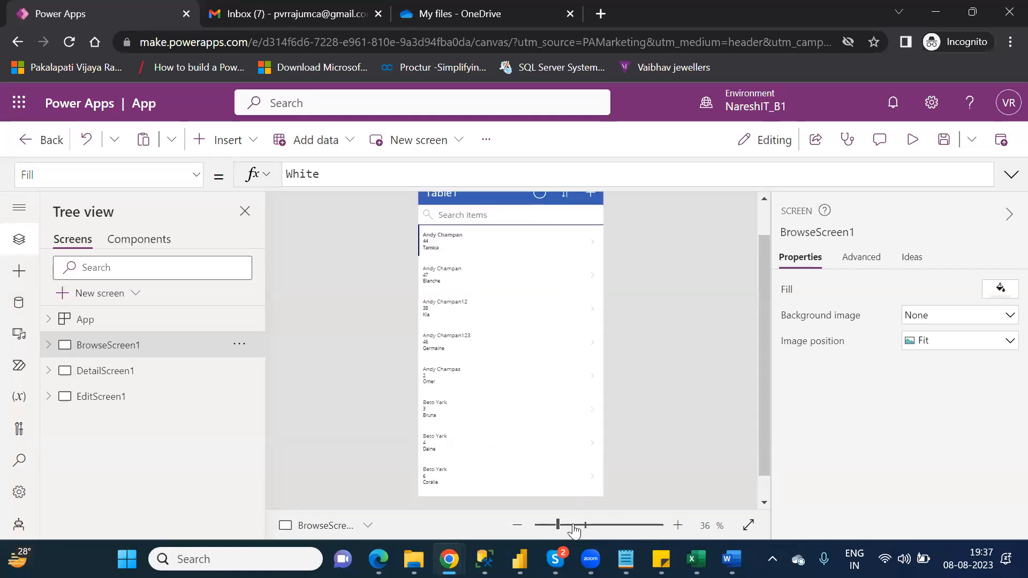
pyautogui.moveTo(558, 524); pyautogui.dragTo(574, 524)
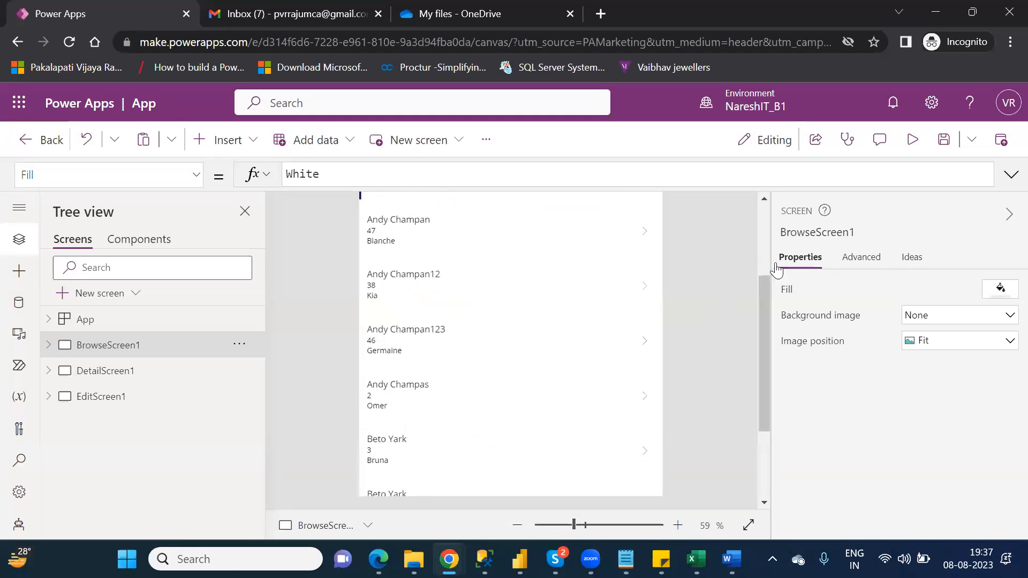
pyautogui.click(765, 234)
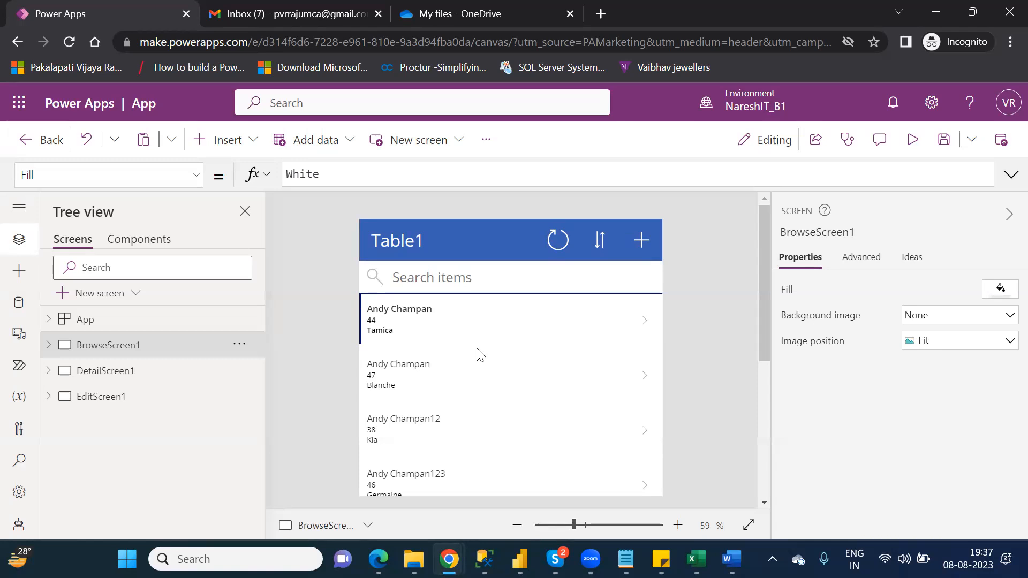
# - In preview, open the customer's record for editing and append 12 to its AgentName
pyautogui.click(914, 140)
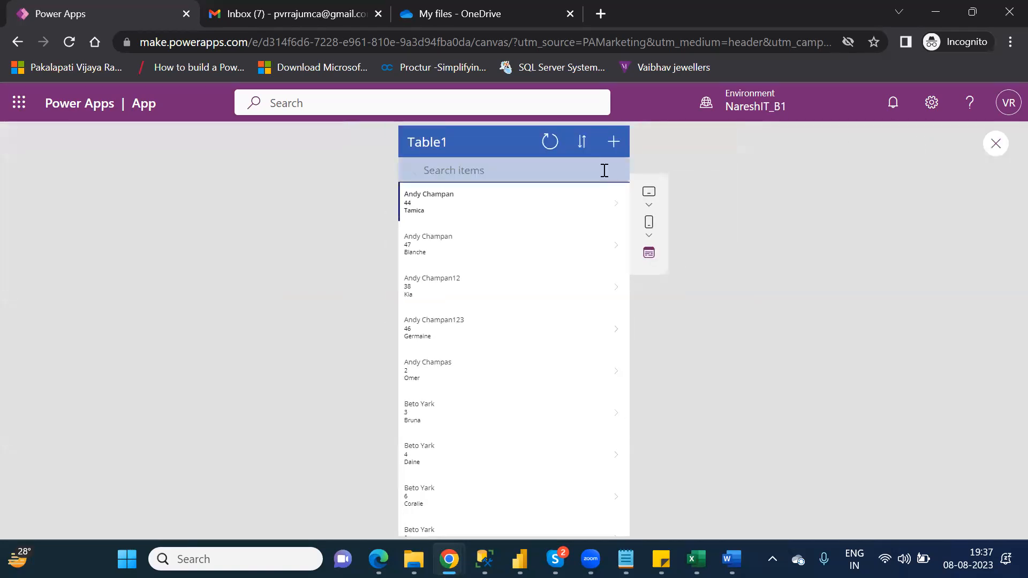
pyautogui.click(616, 207)
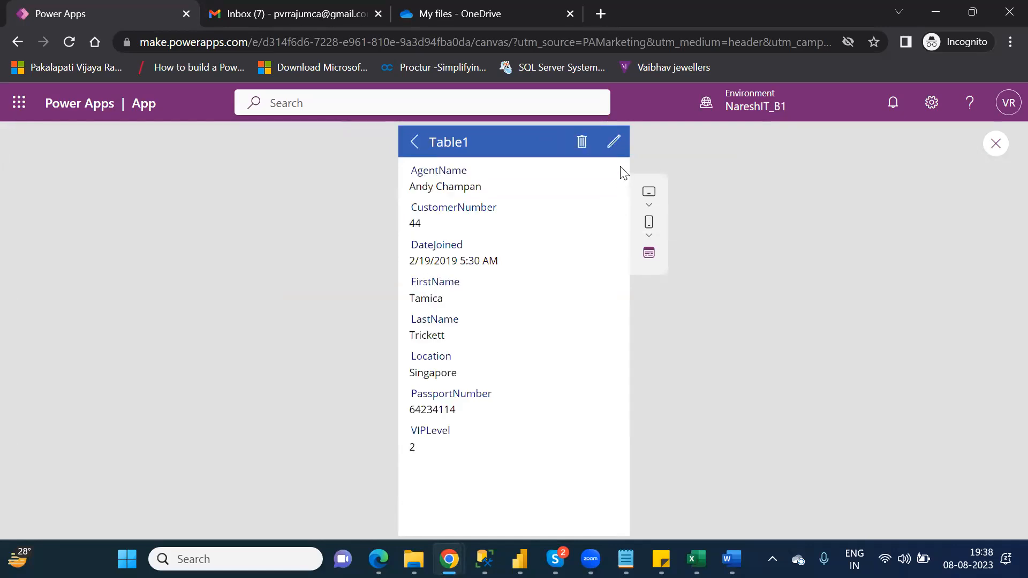
pyautogui.click(614, 145)
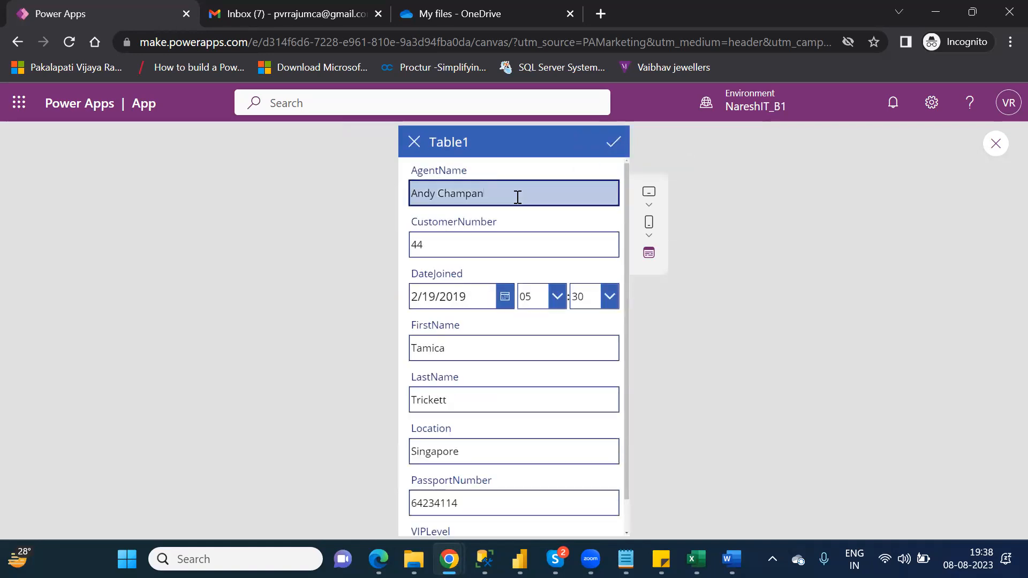
pyautogui.write('12')
pyautogui.moveTo(413, 558)
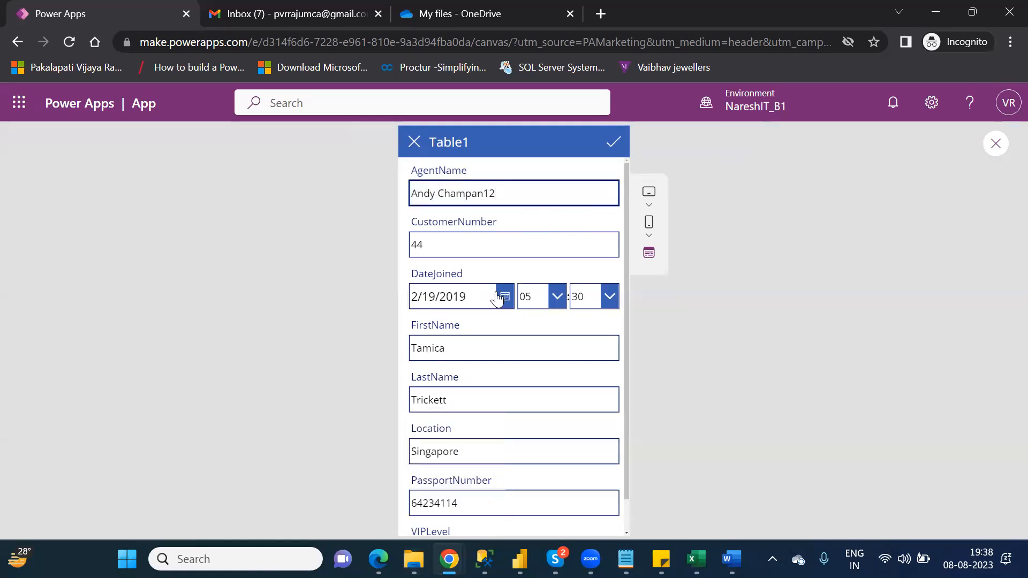
pyautogui.click(529, 198)
pyautogui.click(452, 502)
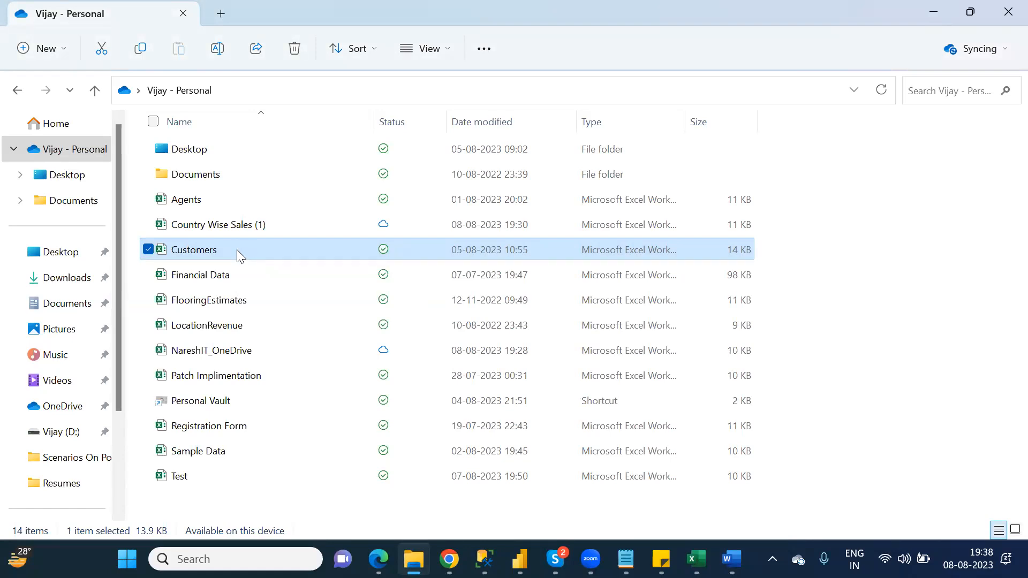
# - Cycle through the open Excel workbooks and File Explorer, then return to the Power Apps edit form
pyautogui.hotkey('alt', 'Tab')
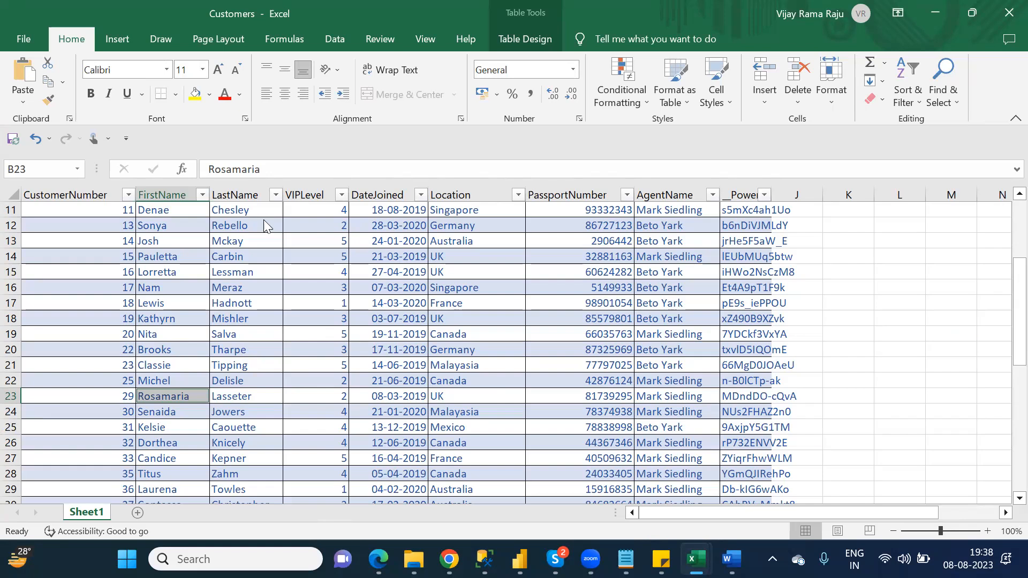
pyautogui.hotkey('alt', 'Tab')
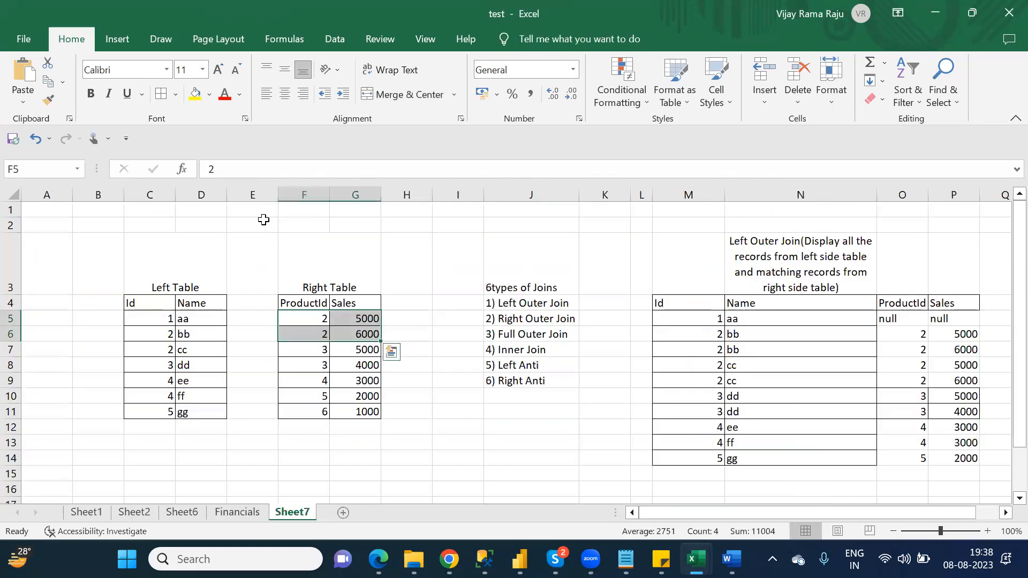
pyautogui.hotkey('alt', 'Tab')
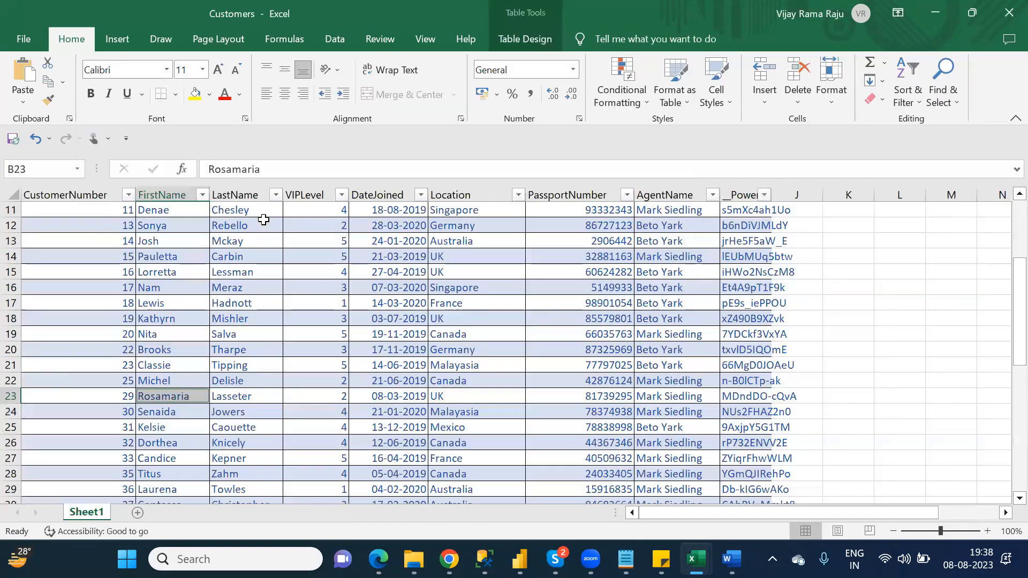
pyautogui.hotkey('alt', 'Tab')
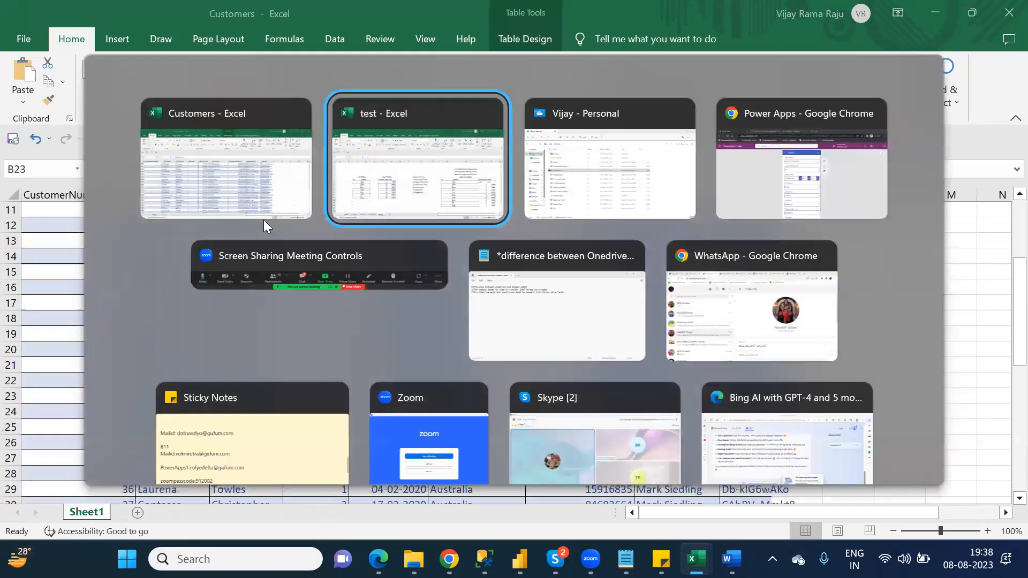
pyautogui.hotkey('alt', 'Tab')
pyautogui.hotkey('alt', 'Tab')
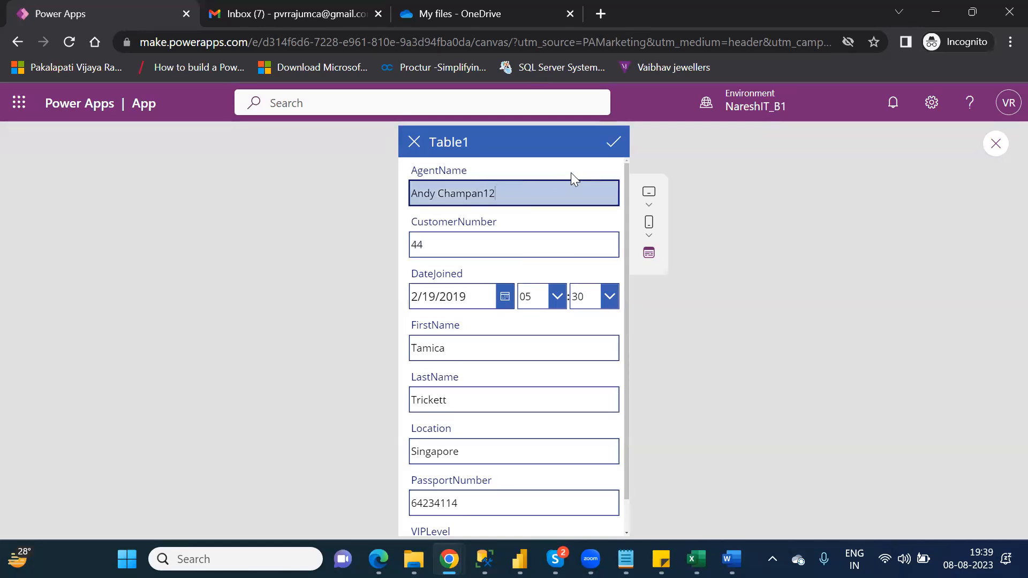
# - Submit the edited customer record, then go to the OneDrive My files tab
pyautogui.click(614, 145)
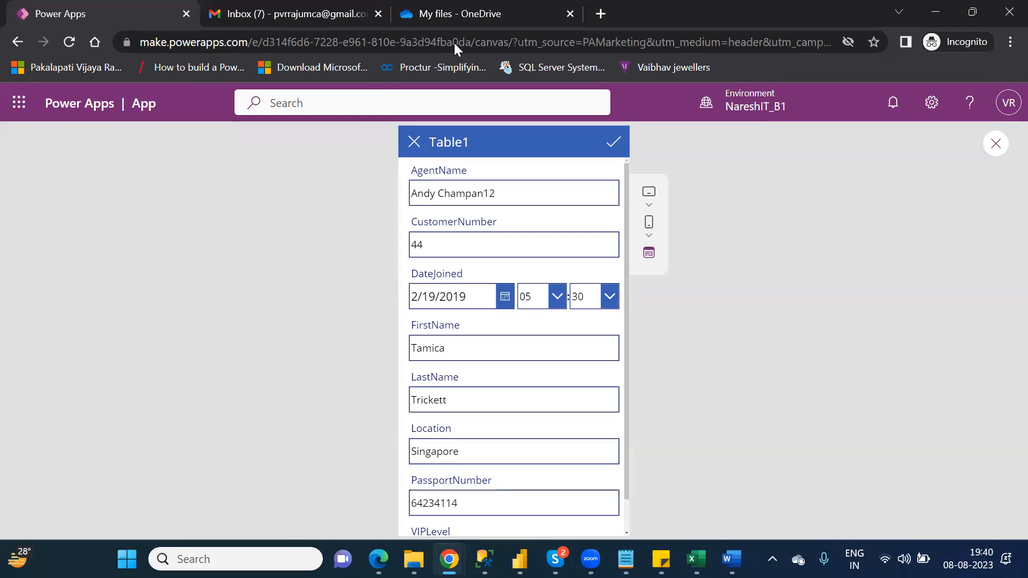
pyautogui.click(434, 17)
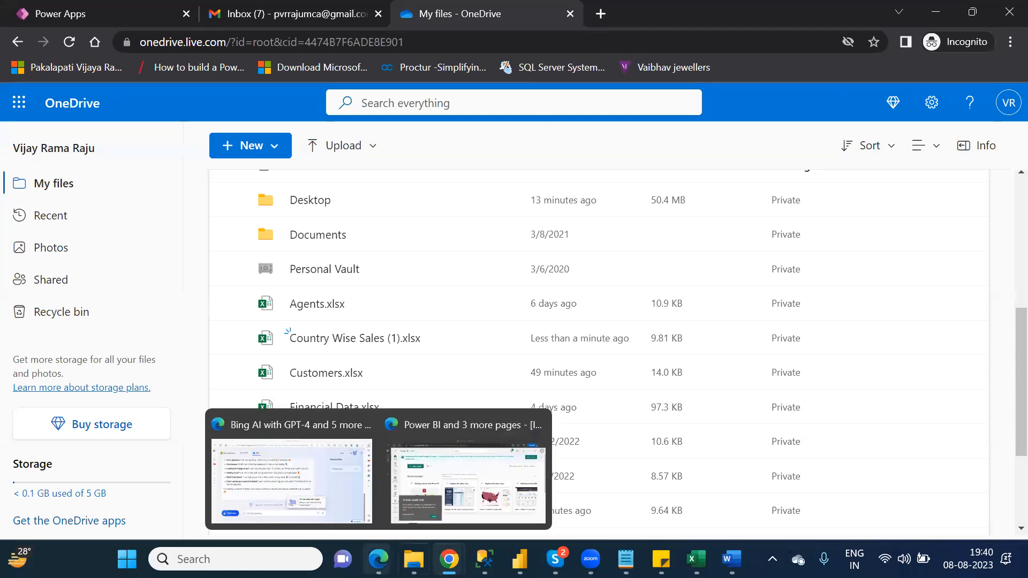
# - Close the Customers workbook in Excel and return to the OneDrive My files browser window
pyautogui.moveTo(696, 559)
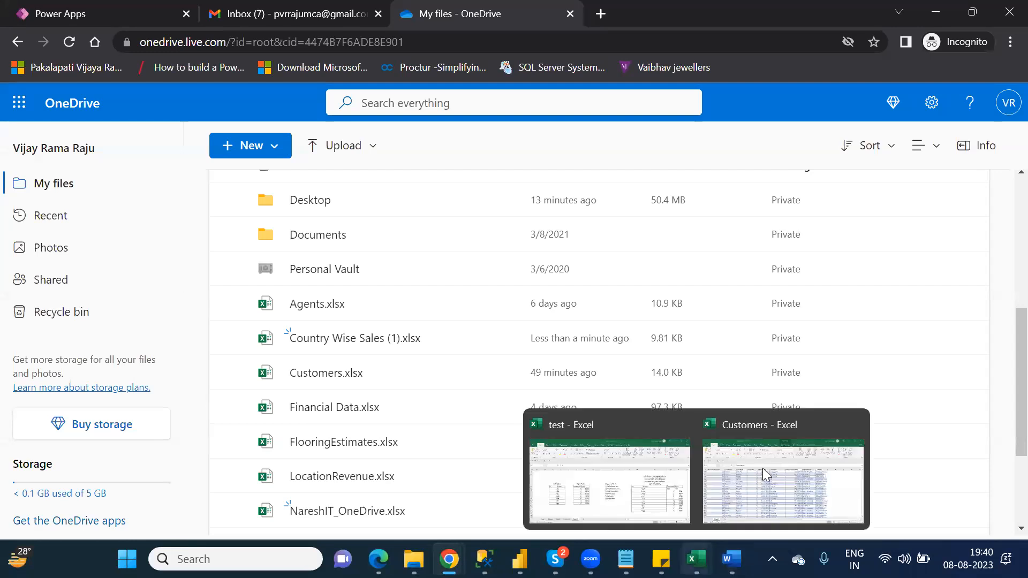
pyautogui.click(762, 468)
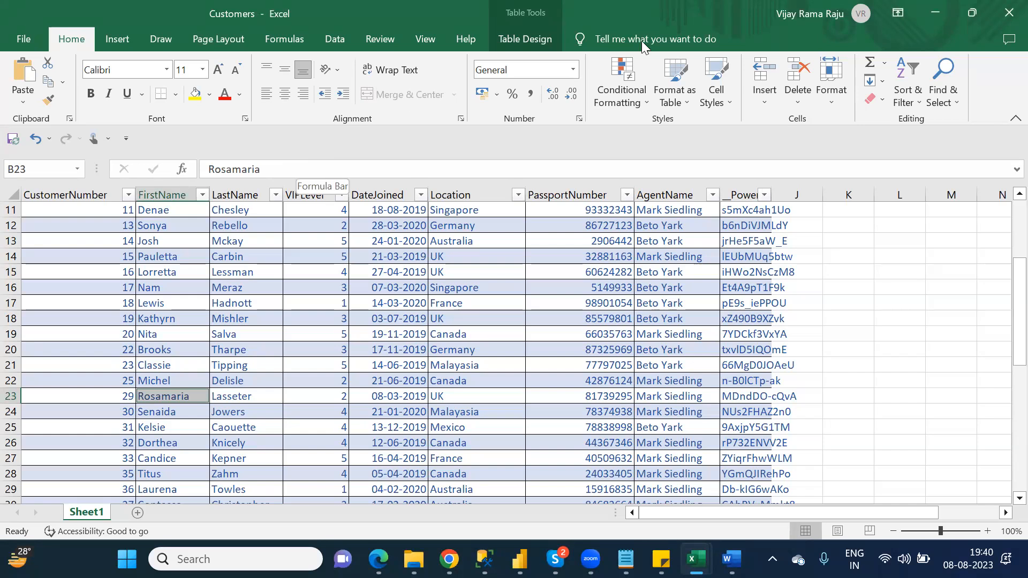
pyautogui.click(1003, 20)
pyautogui.moveTo(303, 318); pyautogui.dragTo(369, 335)
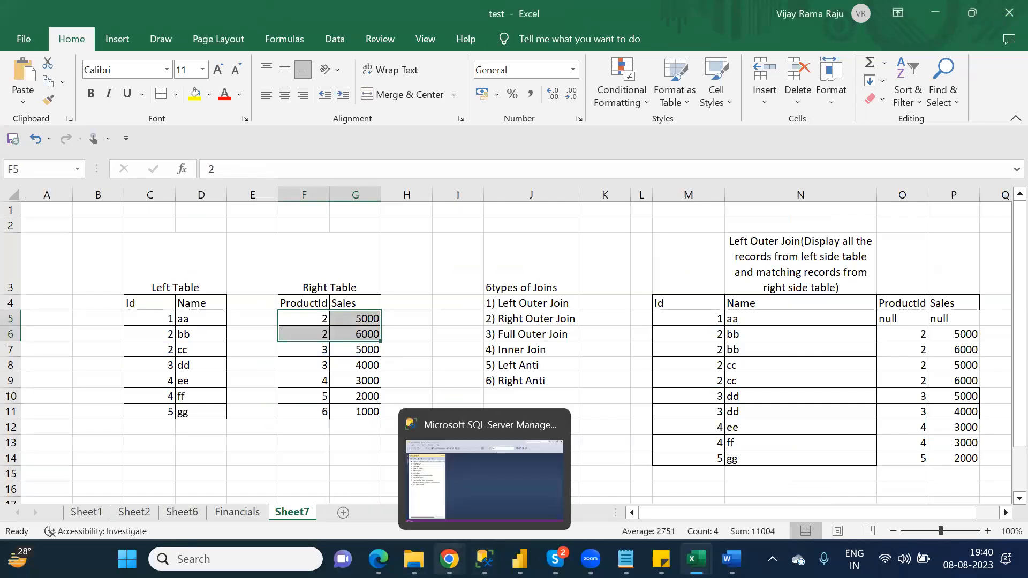
pyautogui.click(448, 558)
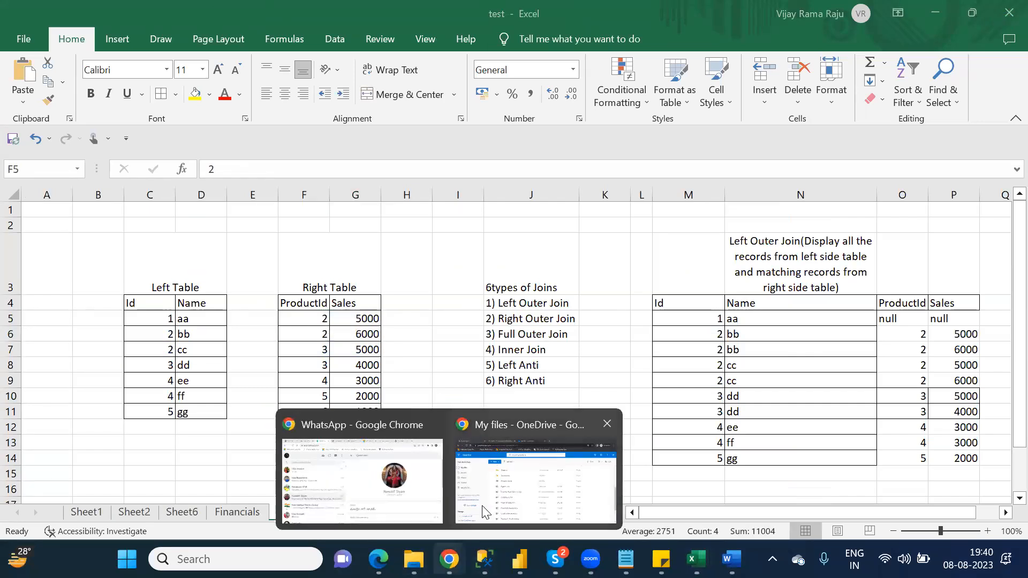
pyautogui.click(483, 511)
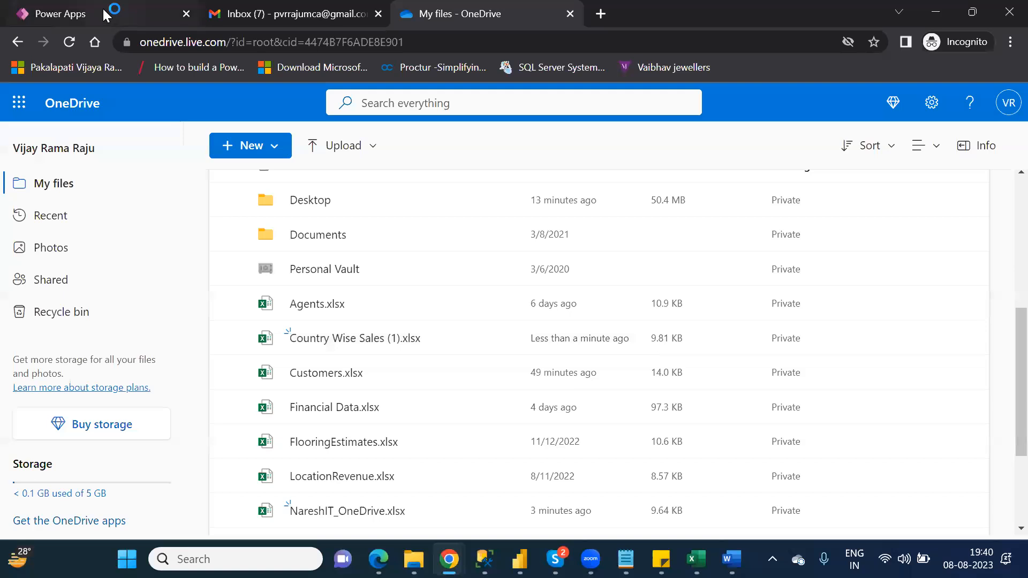
# - Back in Power Apps, submit the edit form so the record's new AgentName is saved
pyautogui.click(105, 10)
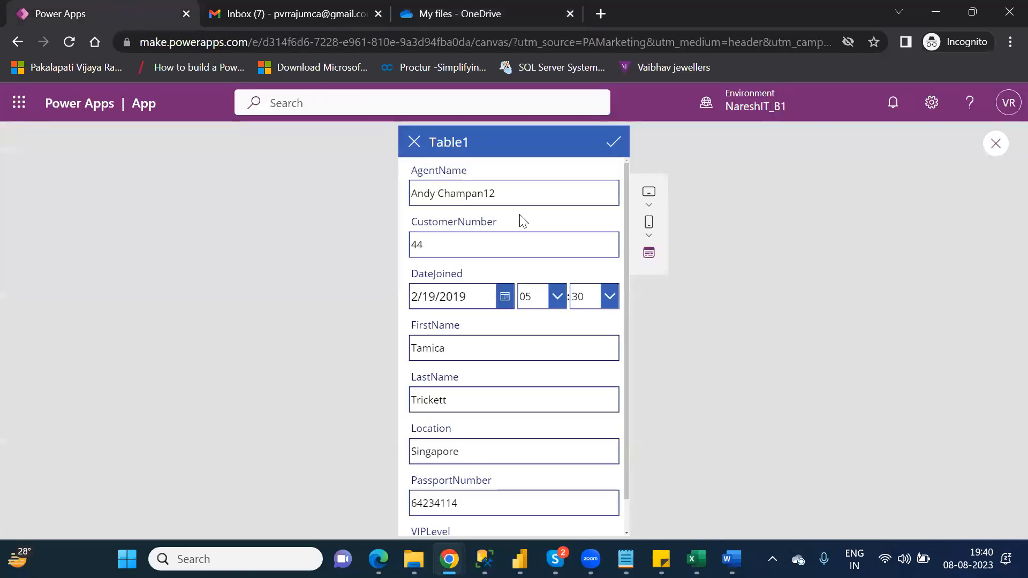
pyautogui.click(615, 143)
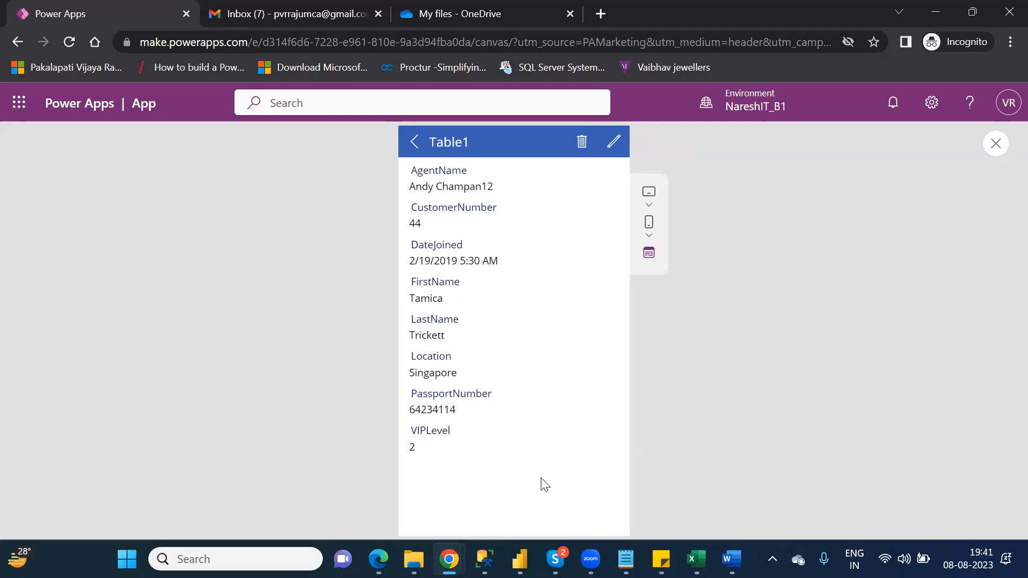
pyautogui.moveTo(413, 559)
# - Close the app preview and dismiss the tip dialog
pyautogui.click(996, 145)
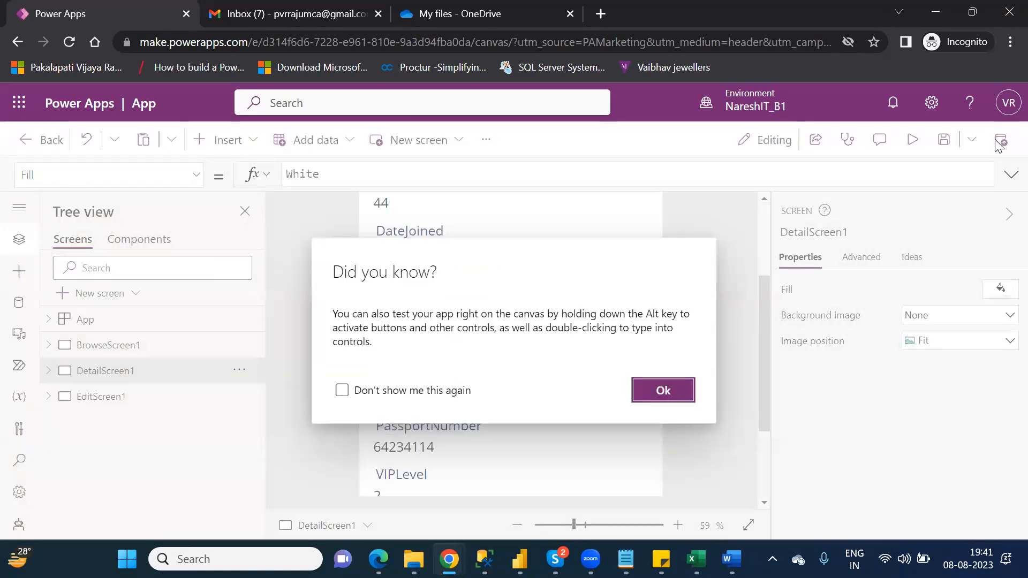
pyautogui.click(665, 391)
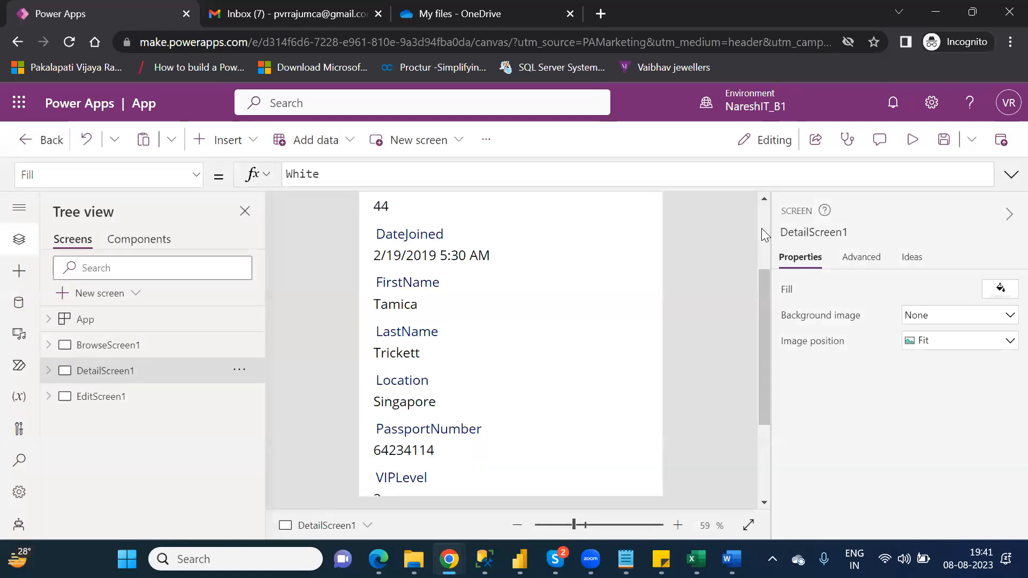
pyautogui.scroll(3, 761, 228)
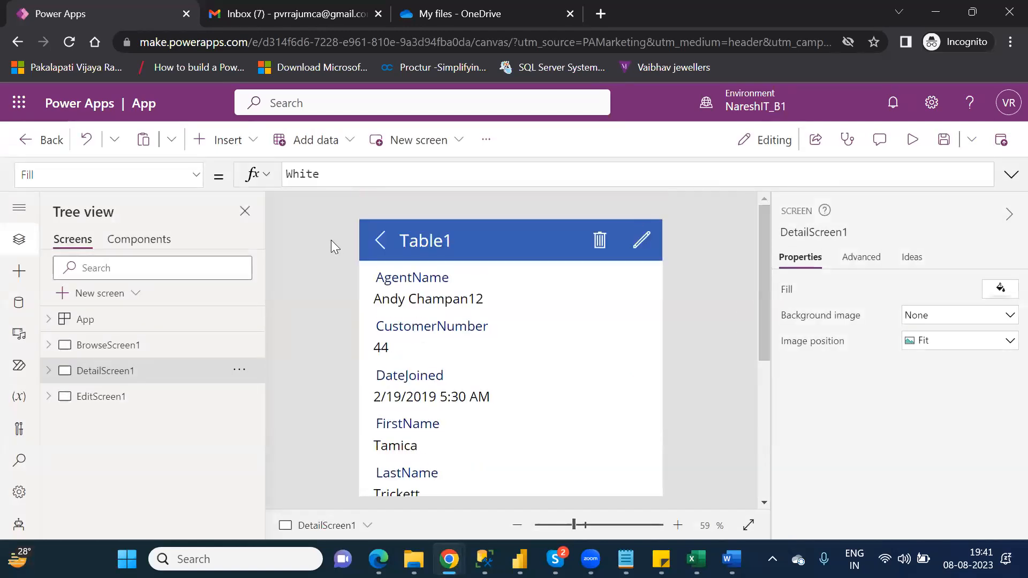
# - Show BrowseScreen1 on the canvas and collapse DetailScreen1's controls in the Tree view
pyautogui.click(380, 242)
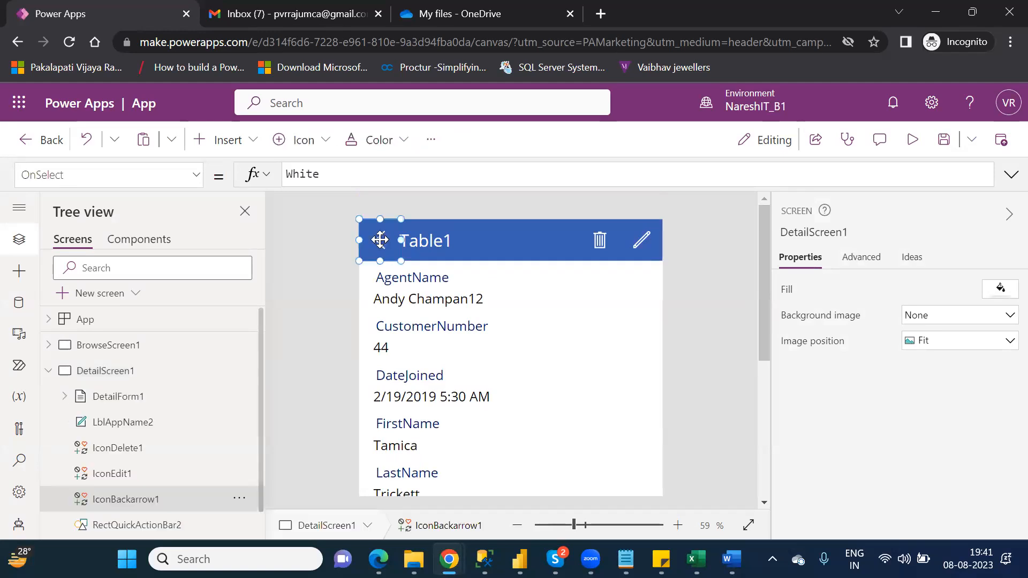
pyautogui.click(93, 346)
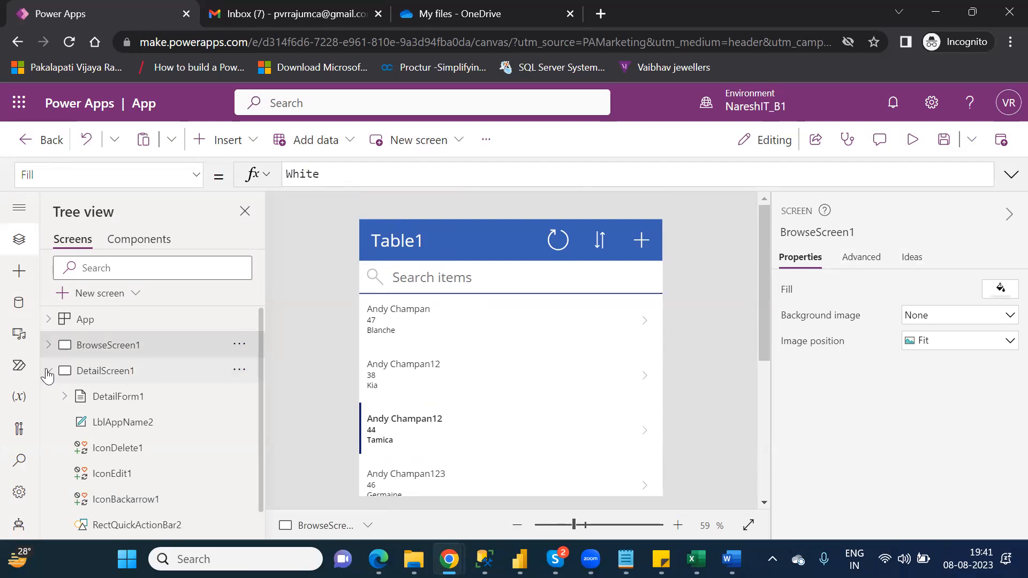
pyautogui.click(48, 372)
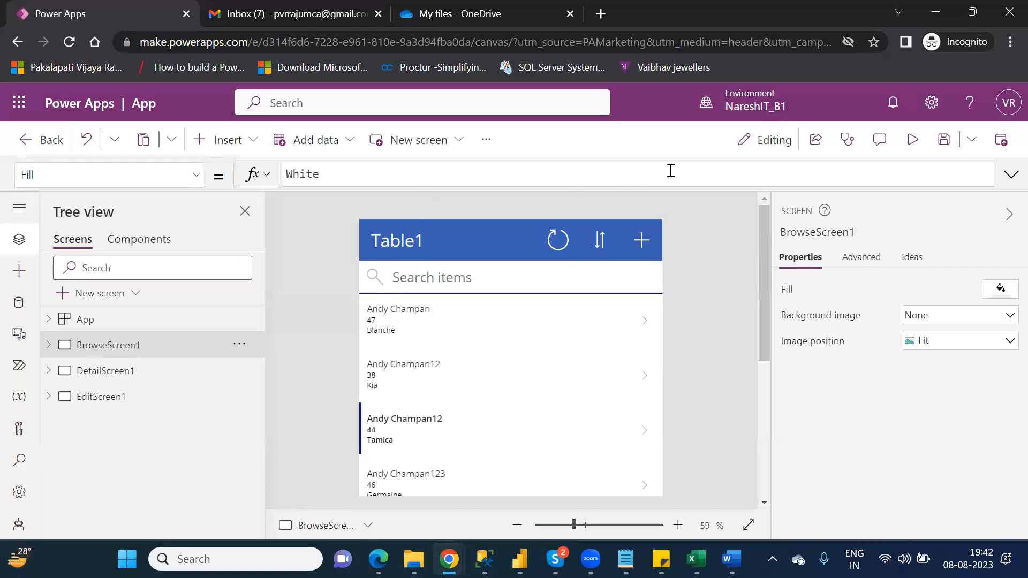
pyautogui.click(910, 144)
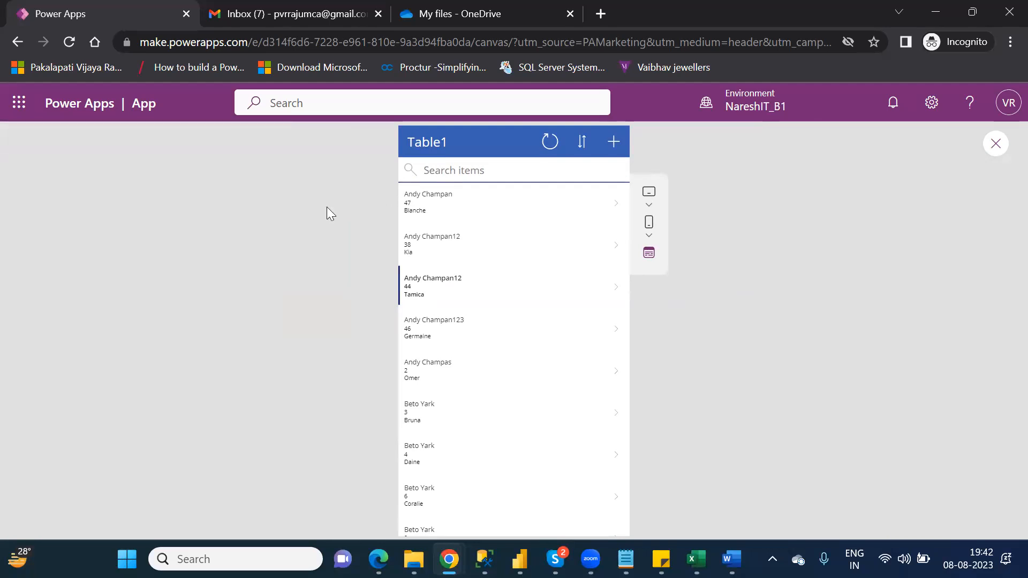
pyautogui.click(995, 143)
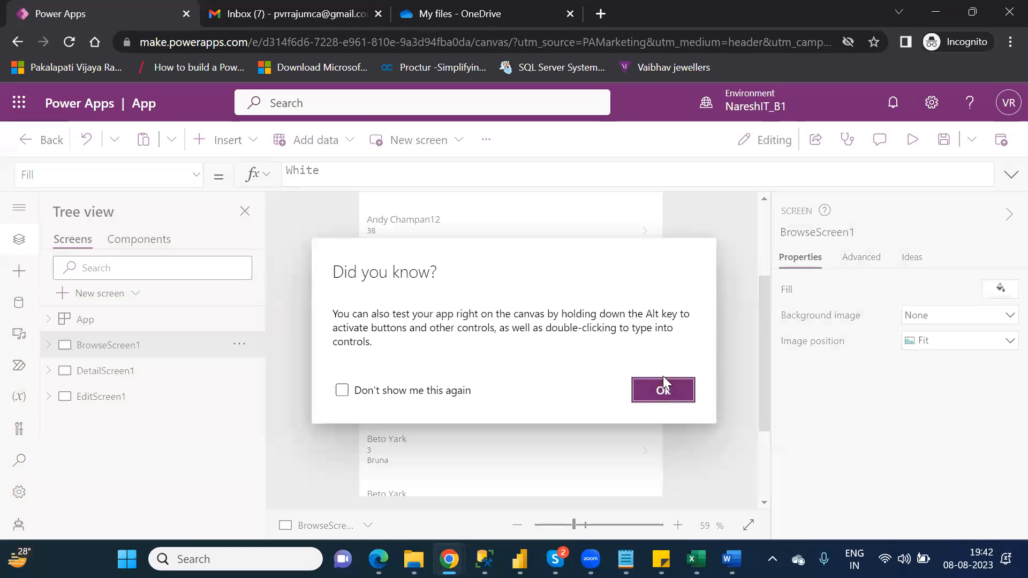
pyautogui.click(663, 388)
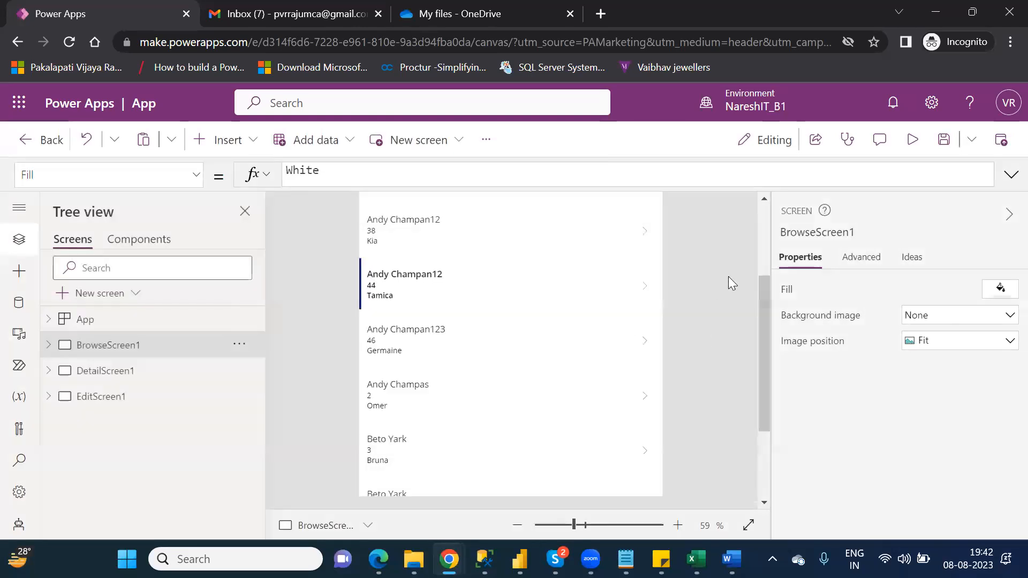
pyautogui.click(761, 227)
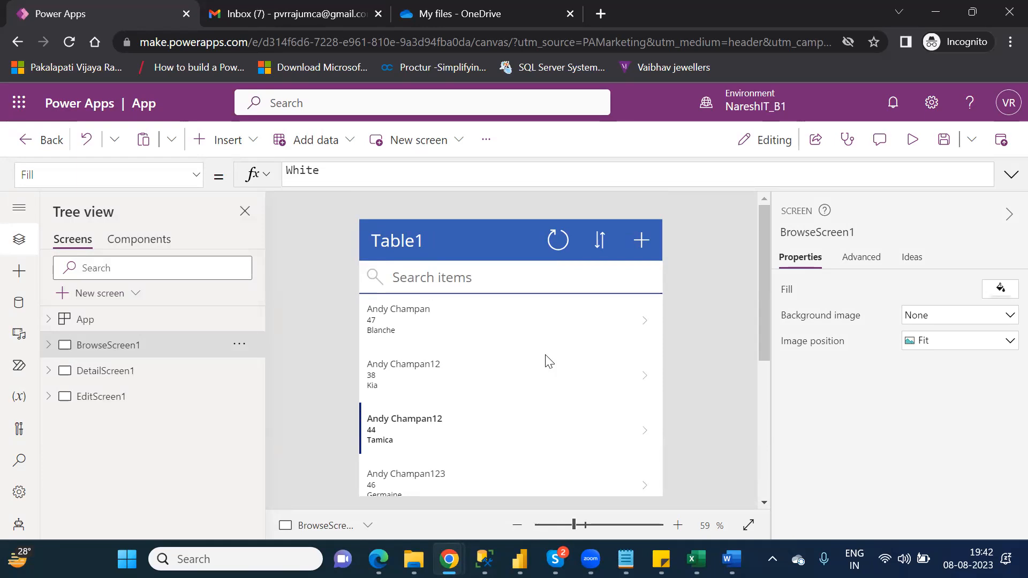
pyautogui.click(391, 247)
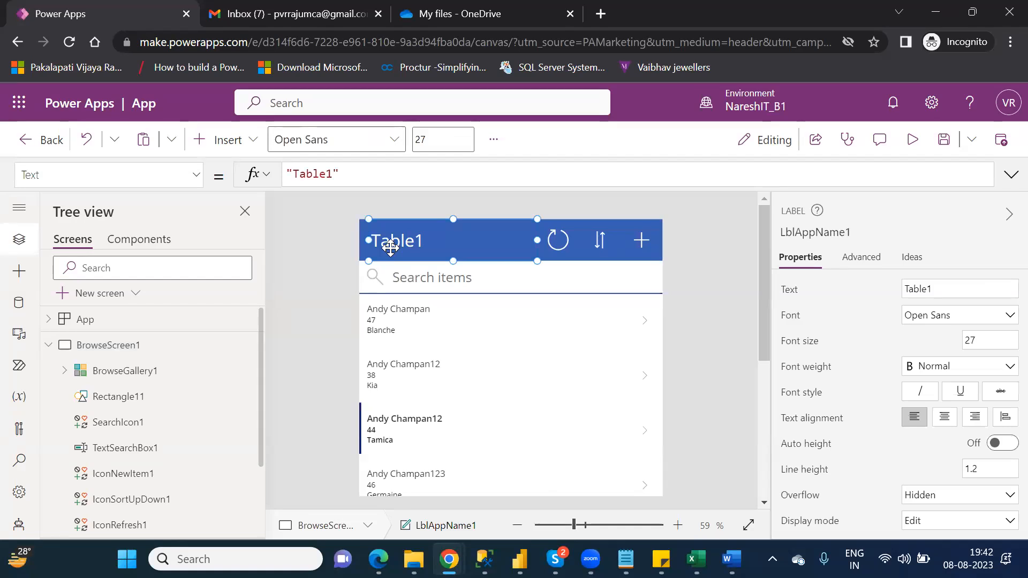
pyautogui.click(48, 346)
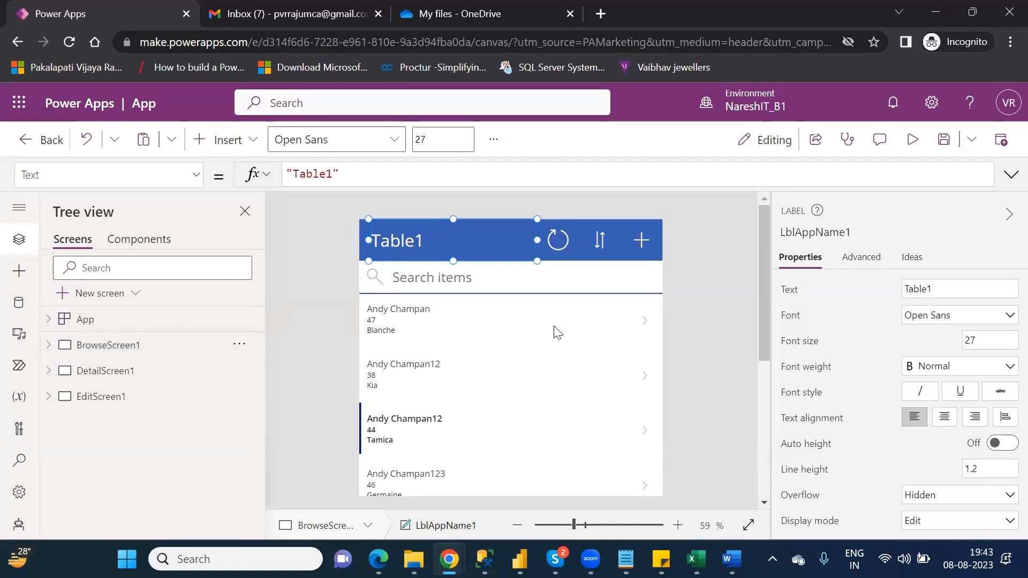
pyautogui.click(560, 240)
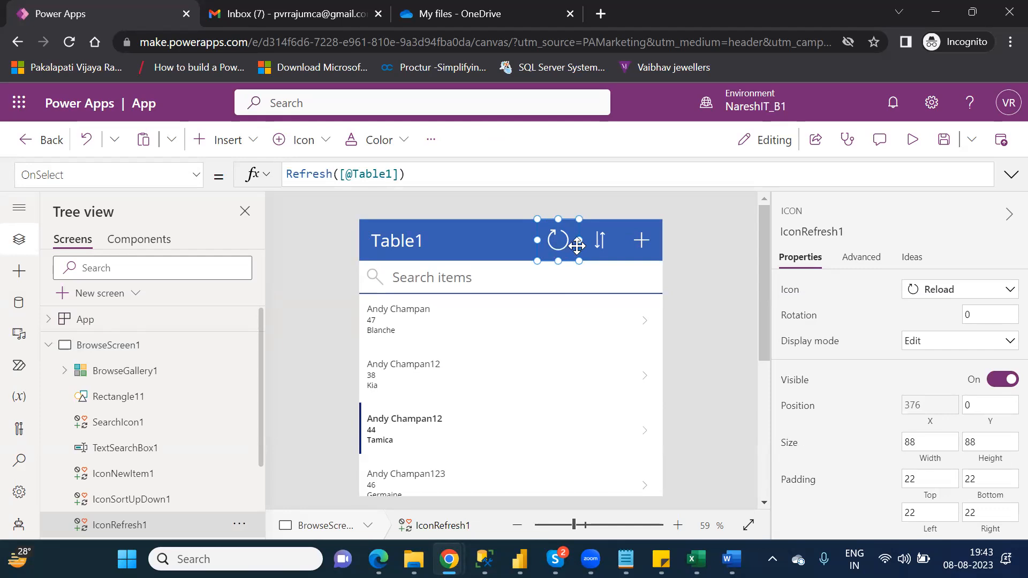
pyautogui.click(913, 143)
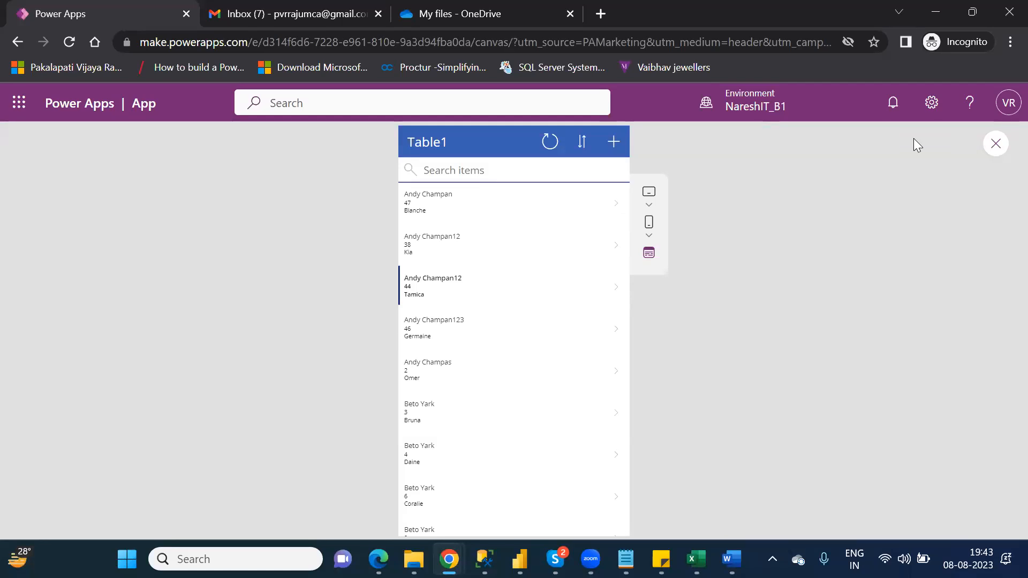
# - Refresh the Table1 list, toggle sort twice to alphabetical order, then focus the Search items box
pyautogui.click(550, 150)
pyautogui.click(584, 143)
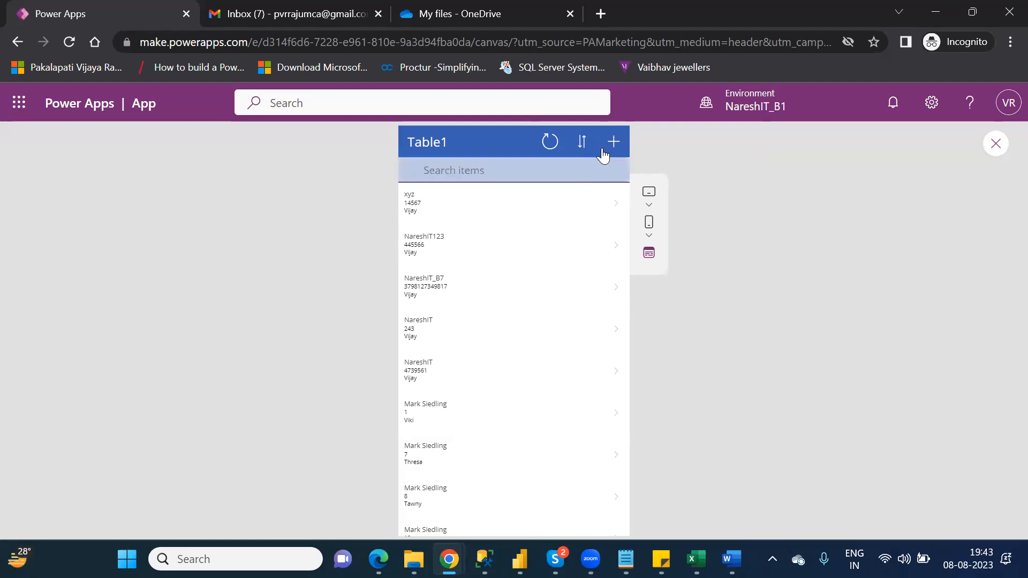
pyautogui.click(583, 142)
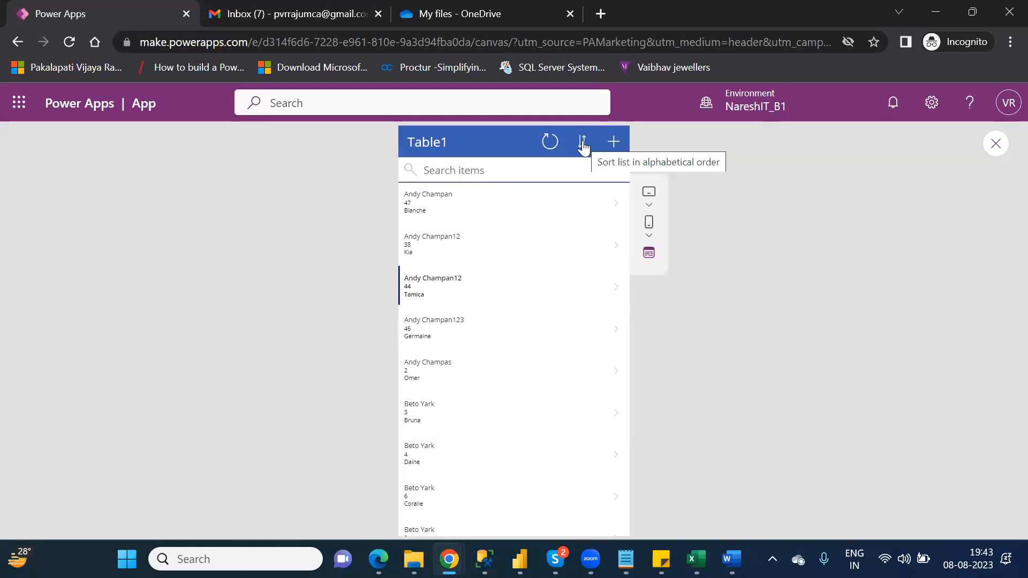
pyautogui.click(530, 173)
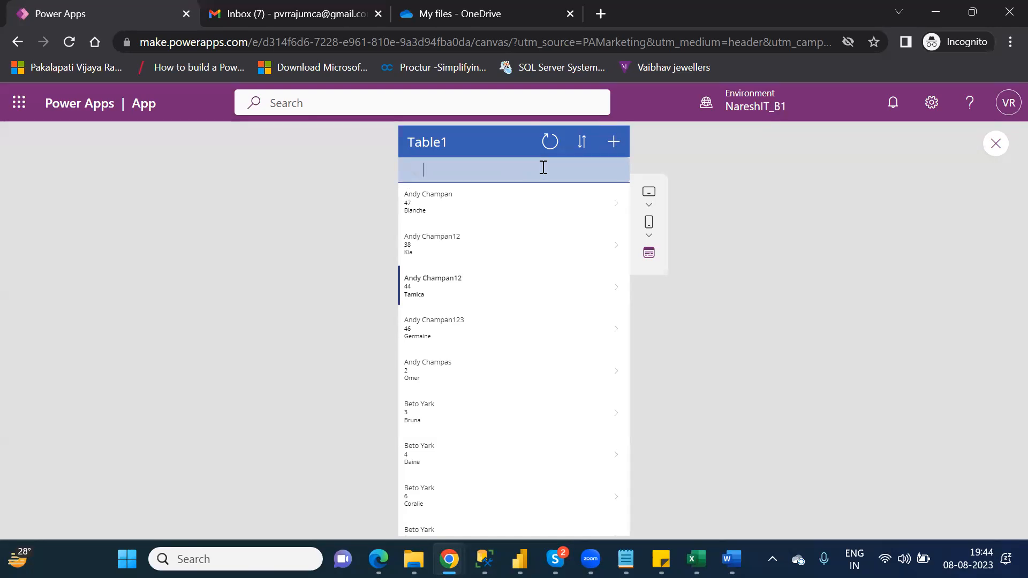
pyautogui.write('Tamic')
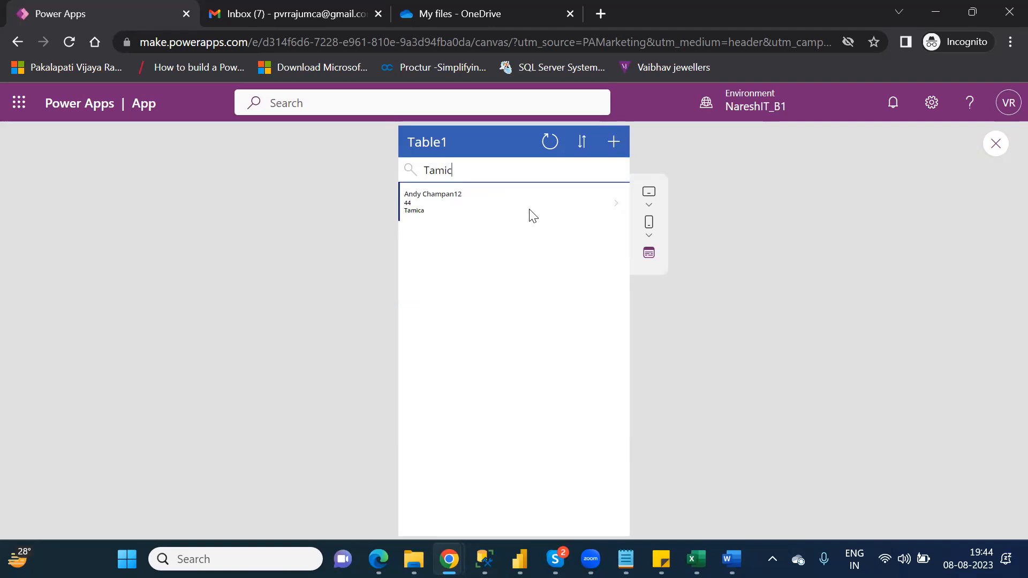
pyautogui.press('BackSpace')
pyautogui.press('BackSpace')
pyautogui.press('BackSpace')
pyautogui.press('BackSpace')
pyautogui.press('BackSpace')
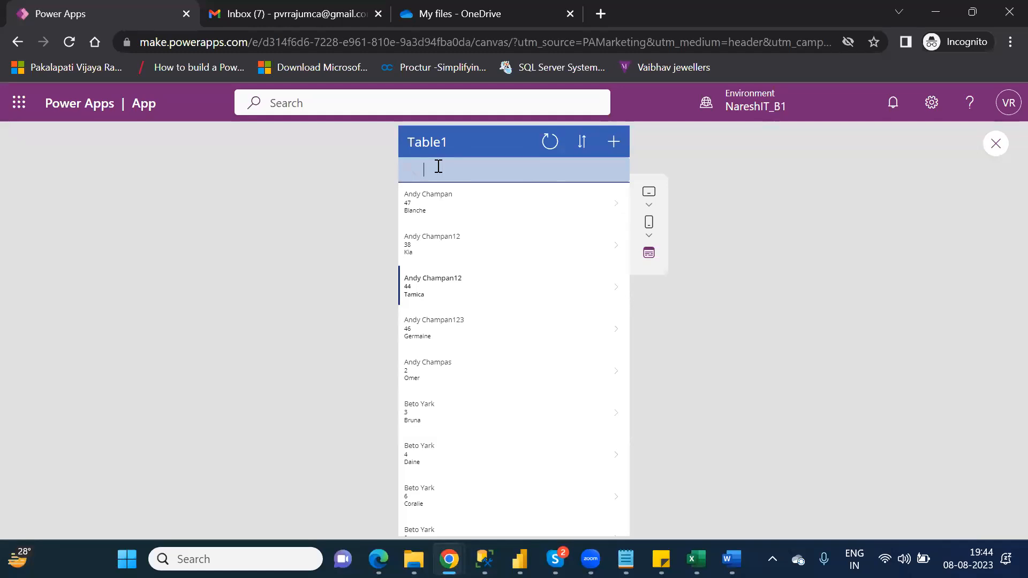
pyautogui.write('3')
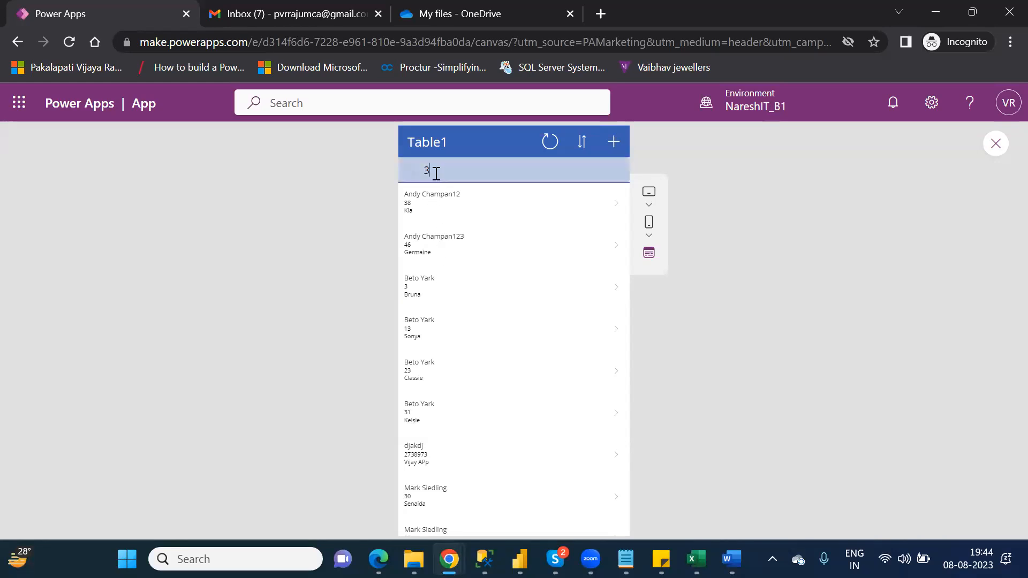
pyautogui.press('BackSpace')
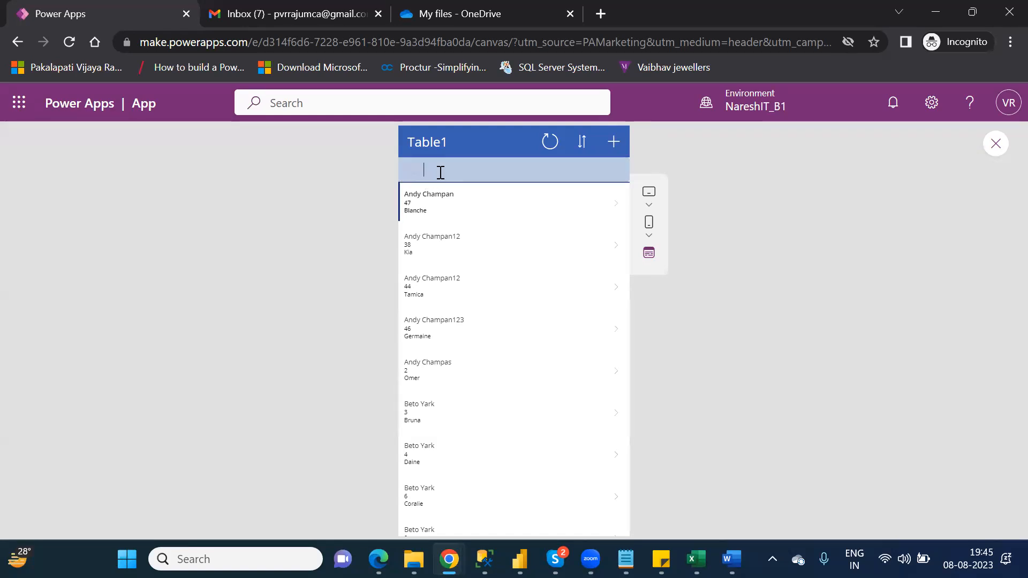
pyautogui.write('andy')
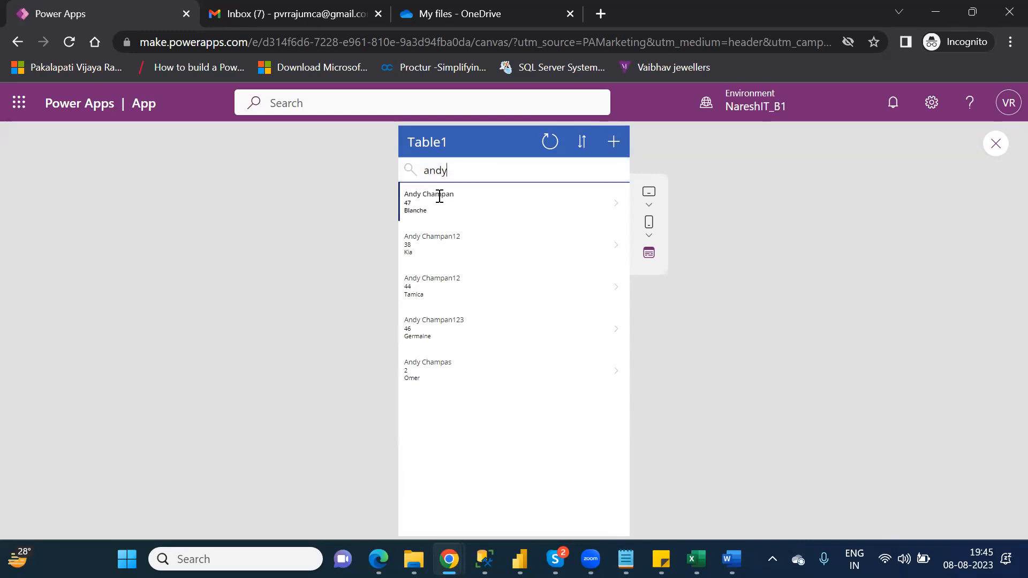
pyautogui.press('BackSpace')
pyautogui.press('BackSpace')
pyautogui.press('BackSpace')
pyautogui.press('BackSpace')
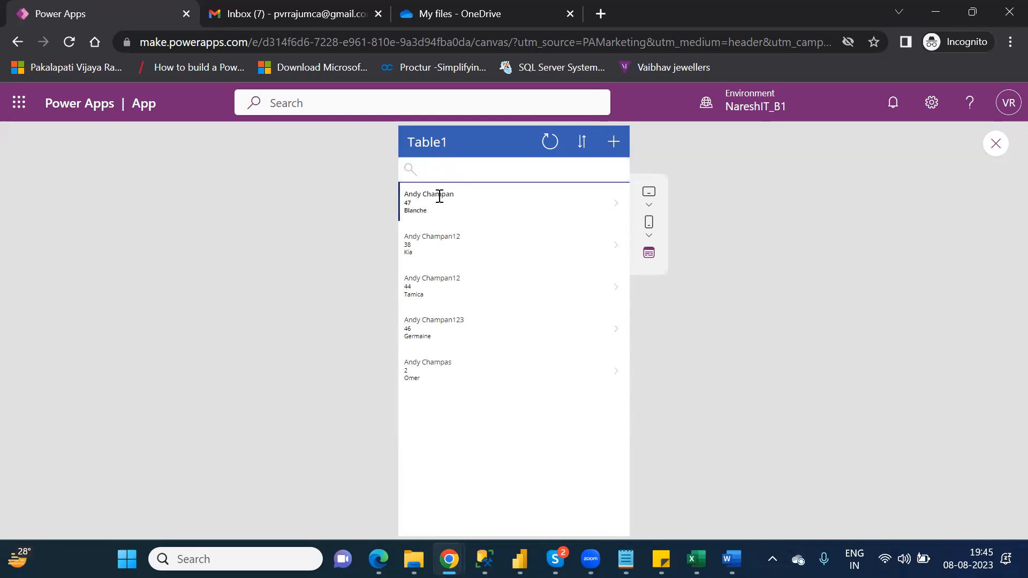
pyautogui.write('kia')
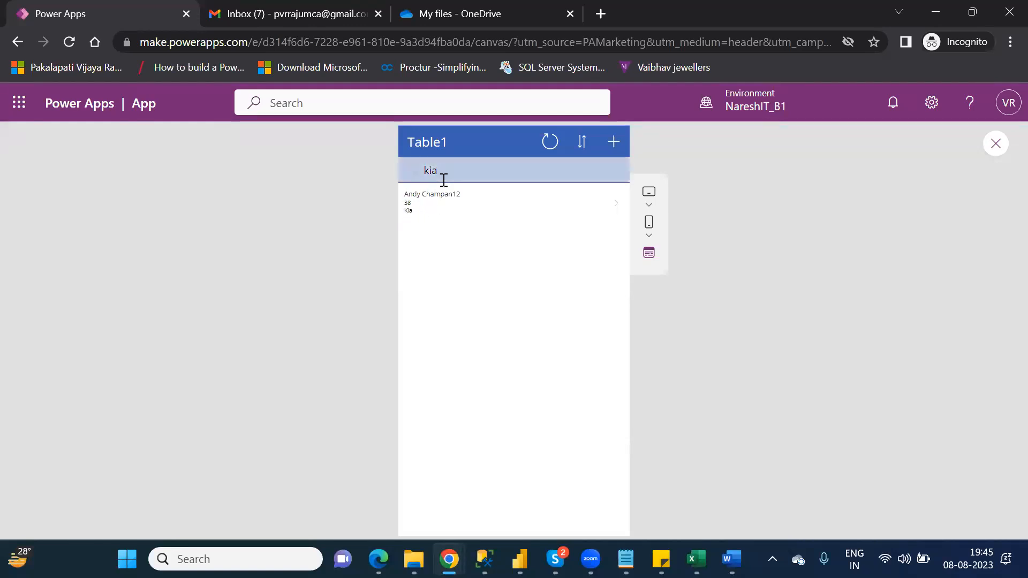
pyautogui.press('BackSpace')
pyautogui.press('BackSpace')
pyautogui.press('BackSpace')
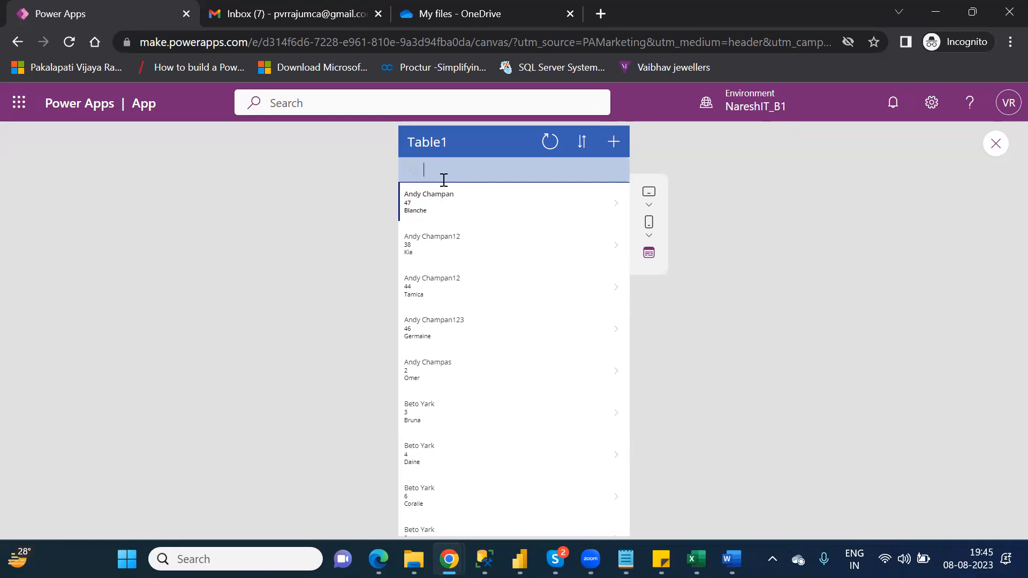
pyautogui.write('andy')
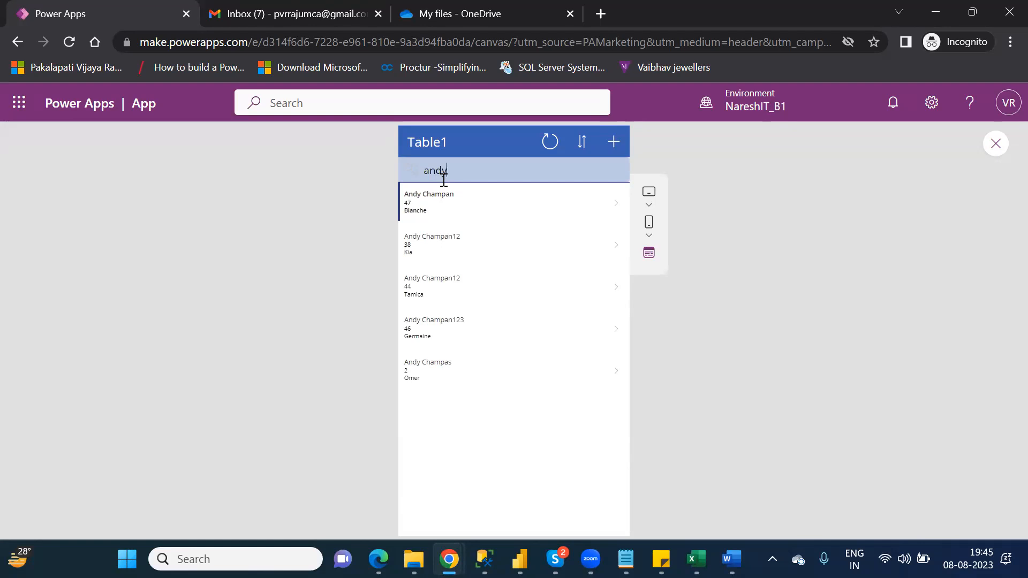
pyautogui.write(',')
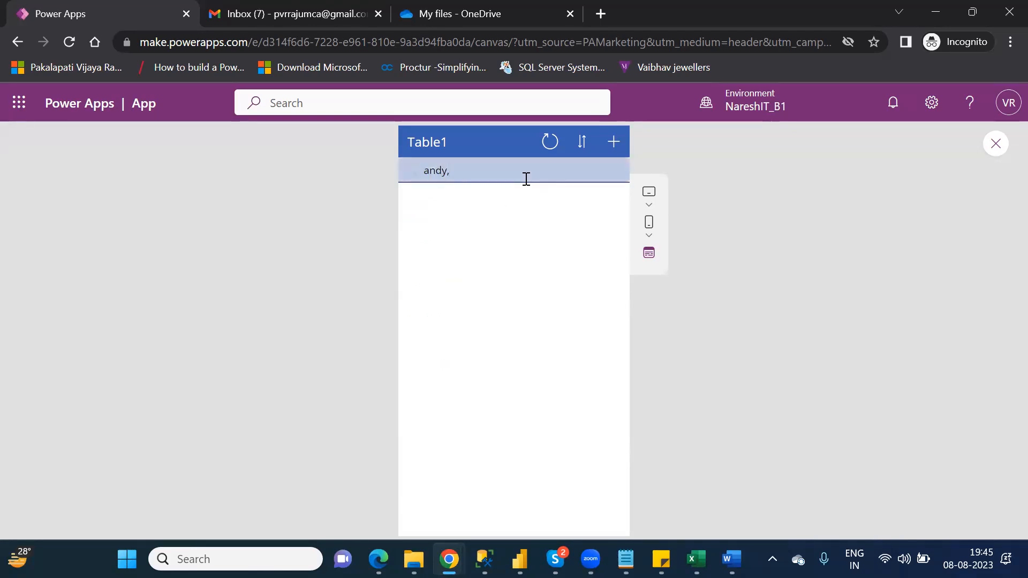
pyautogui.press('BackSpace')
pyautogui.press('BackSpace')
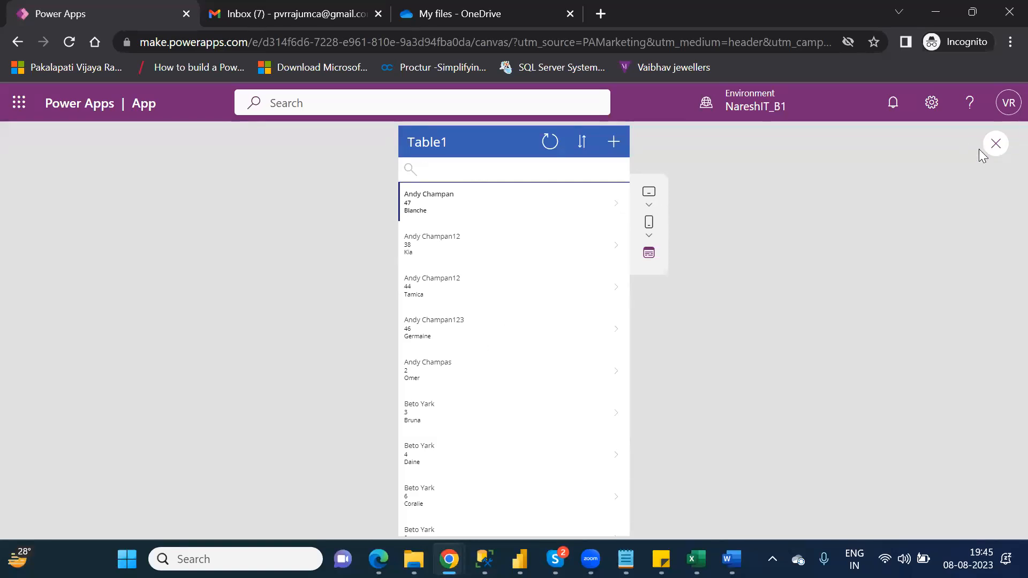
# - Exit preview, dismiss the tip, and inspect BrowseGallery1's SortByColumns(Search(...)) Items formula
pyautogui.click(1002, 146)
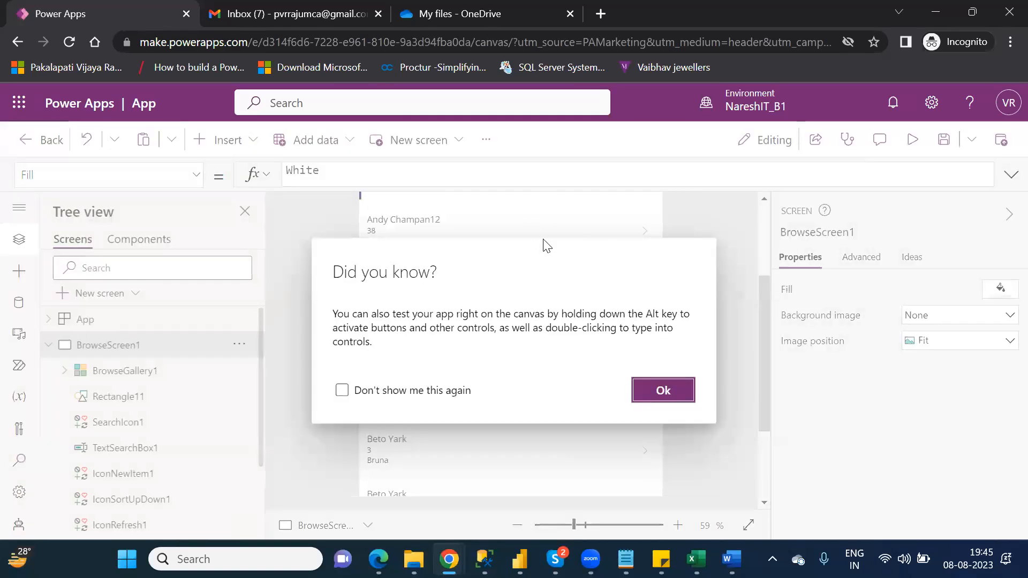
pyautogui.click(664, 390)
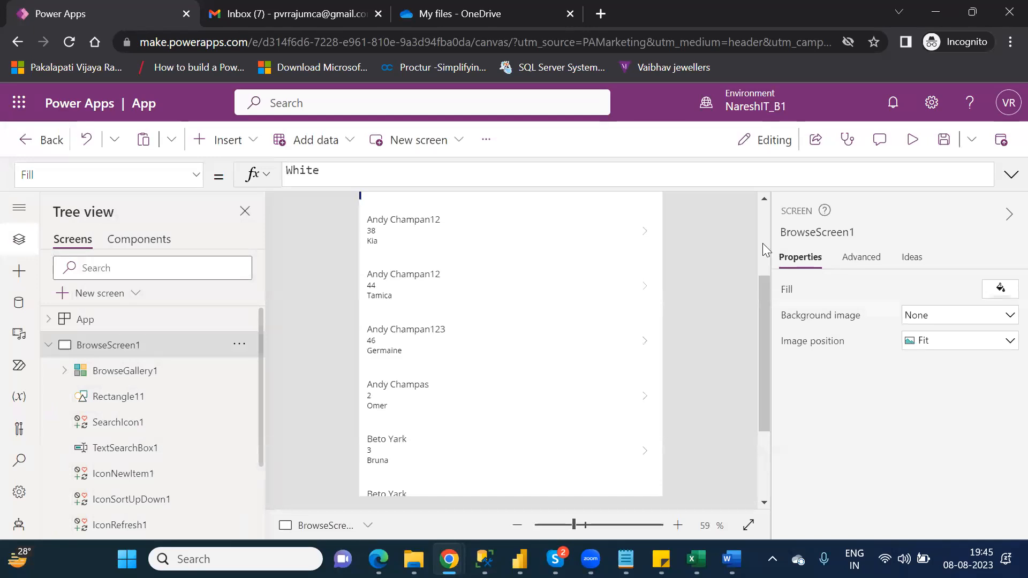
pyautogui.scroll(3, 763, 243)
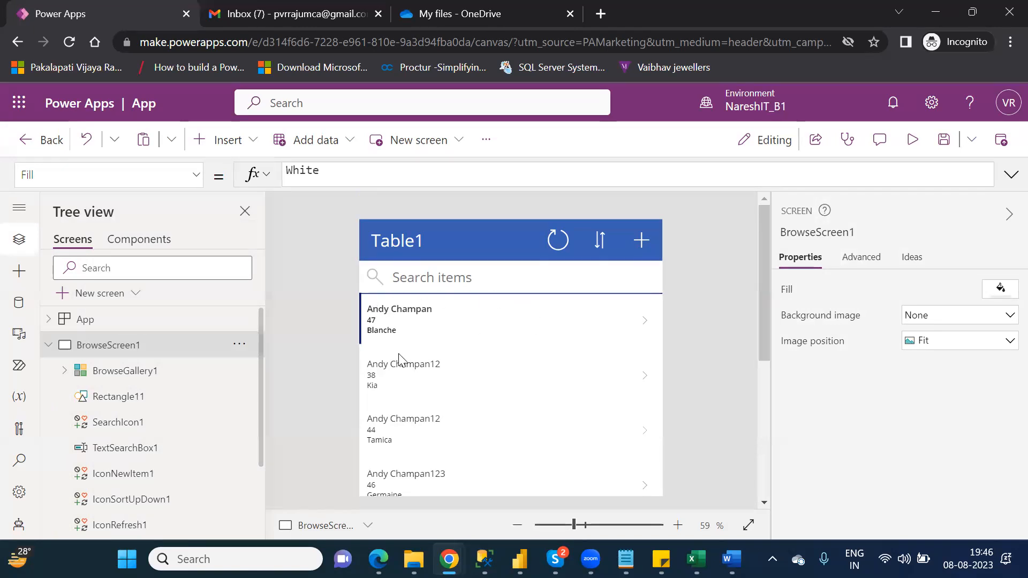
pyautogui.click(430, 380)
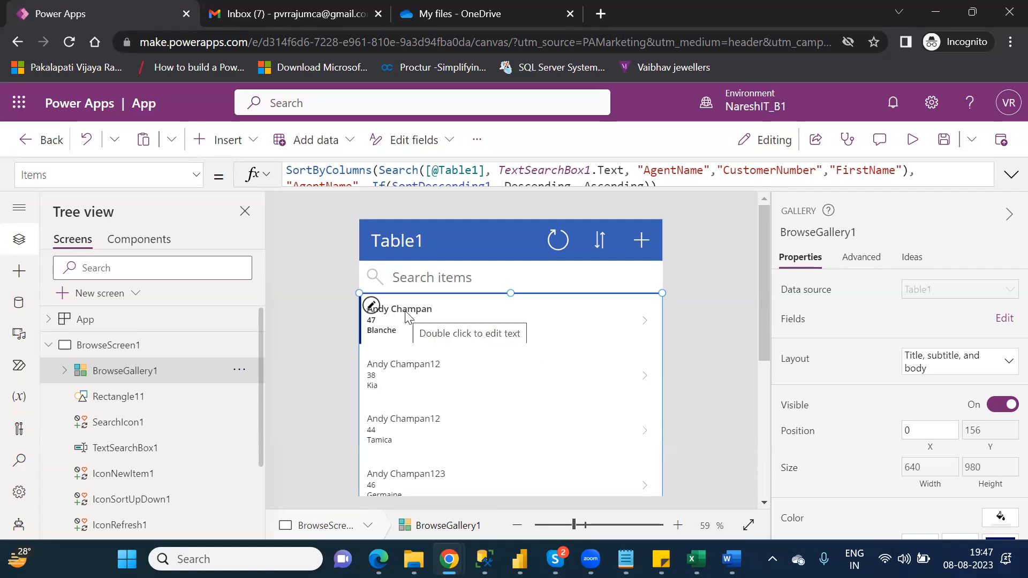
# - Open the Customers workbook from the personal OneDrive folder in Excel
pyautogui.click(414, 559)
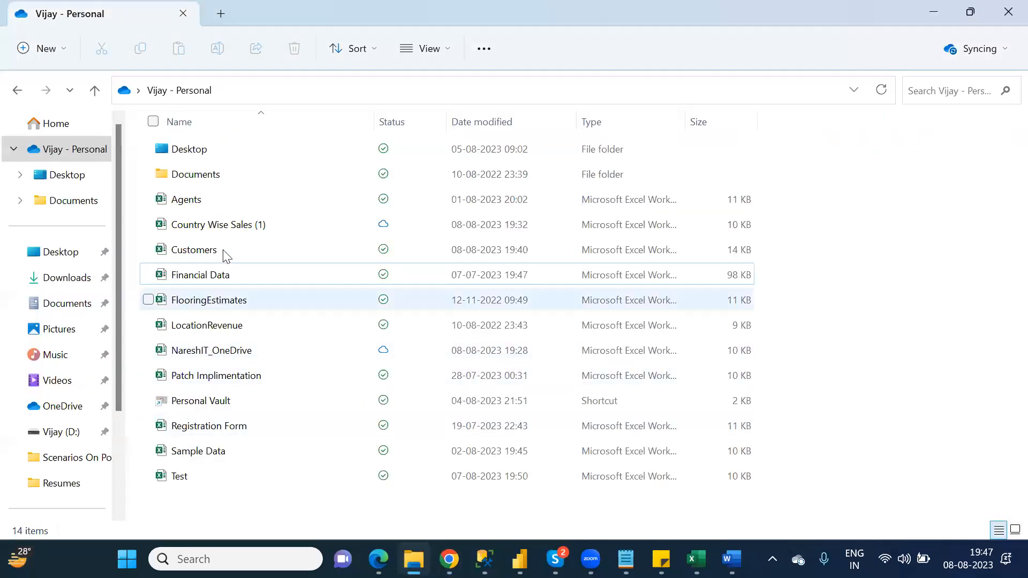
pyautogui.click(224, 251)
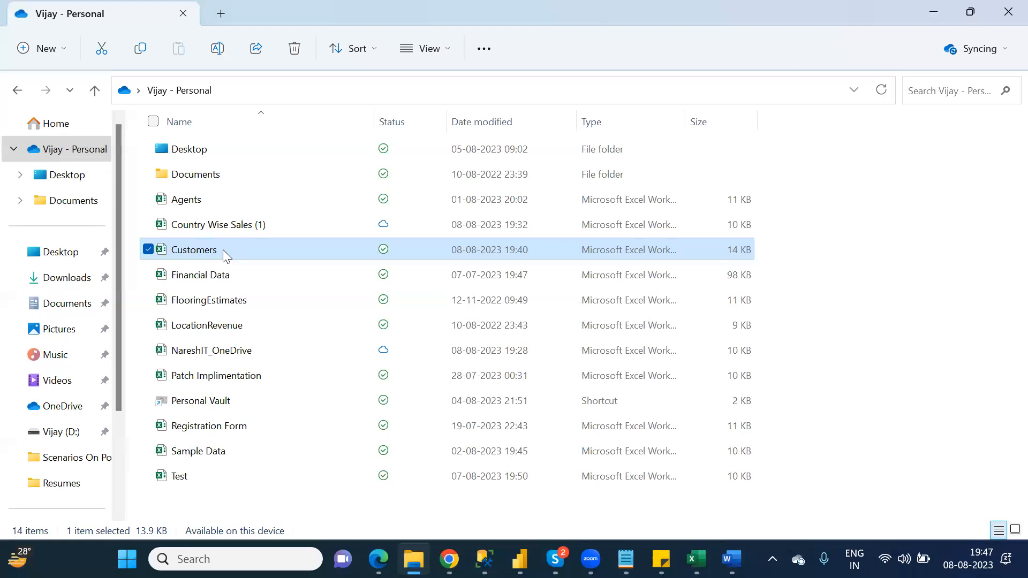
pyautogui.hotkey('alt', 'Tab')
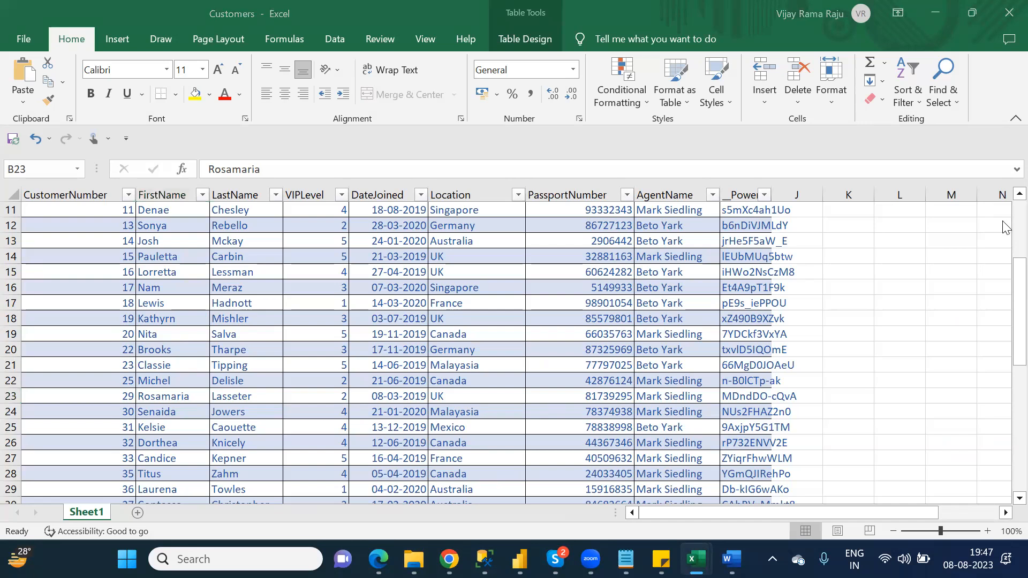
# - Leave the Customers workbook and bring the Power Apps editor back to the front
pyautogui.moveTo(1018, 311); pyautogui.dragTo(1018, 256)
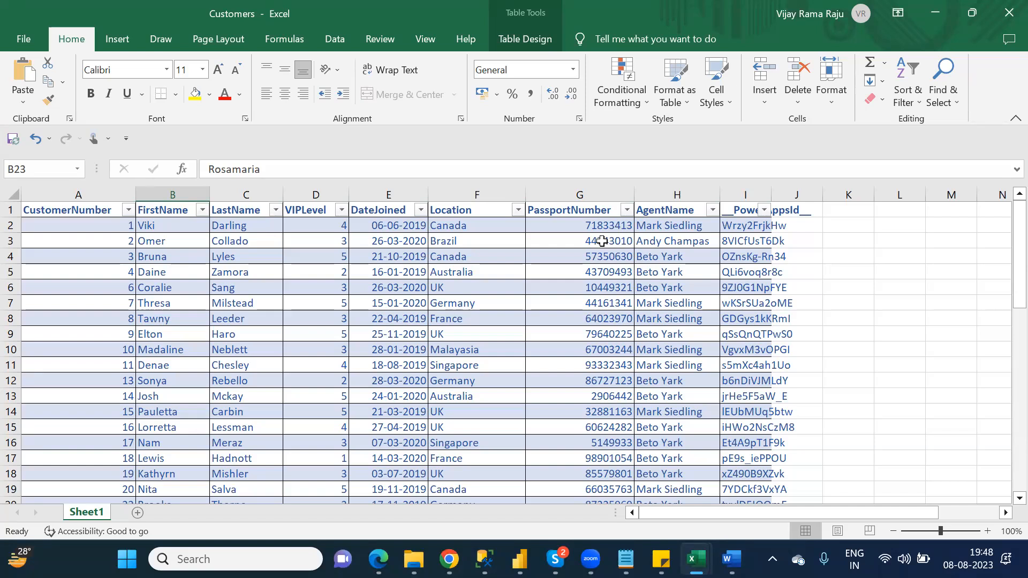
pyautogui.hotkey('alt', 'Tab')
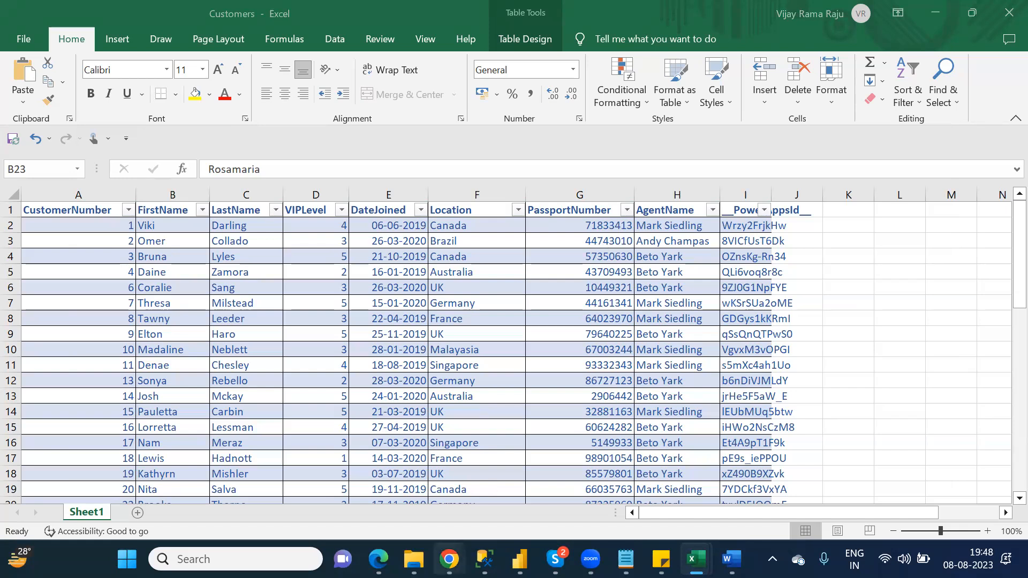
pyautogui.moveTo(450, 559)
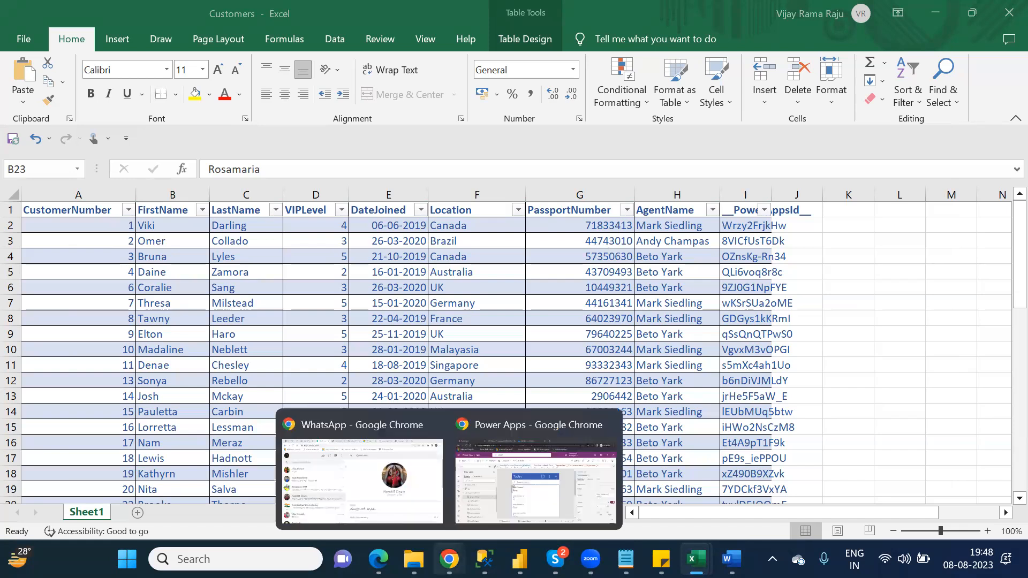
pyautogui.click(488, 503)
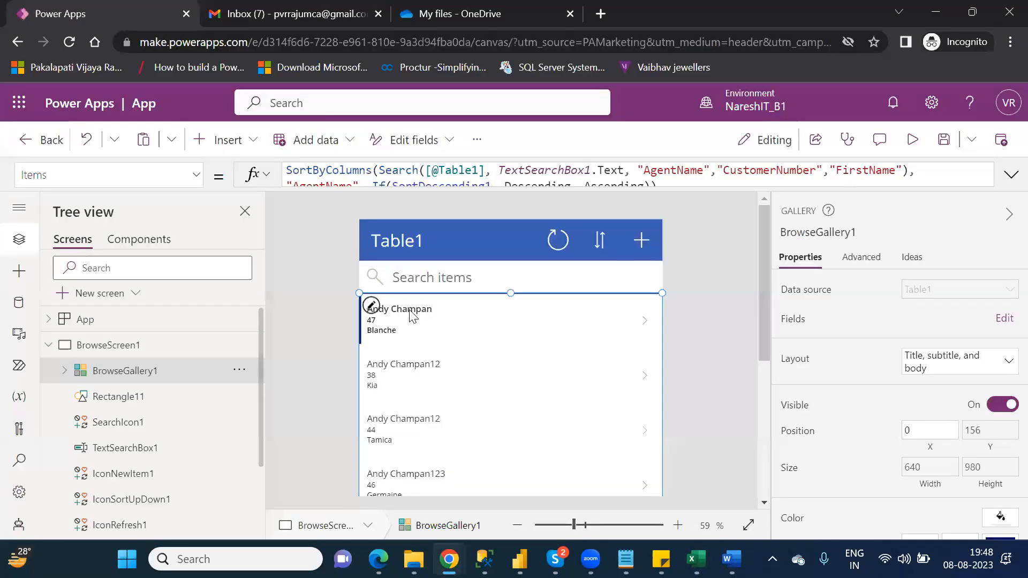
# - Confirm the gallery title label uses ThisItem.AgentName, then switch away from Power Apps
pyautogui.click(410, 309)
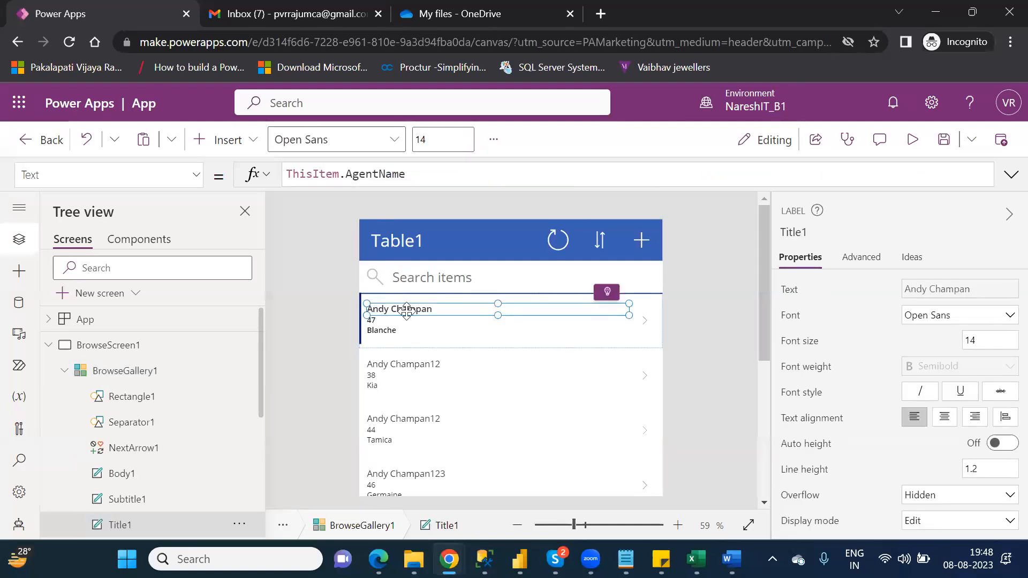
pyautogui.hotkey('alt', 'Tab')
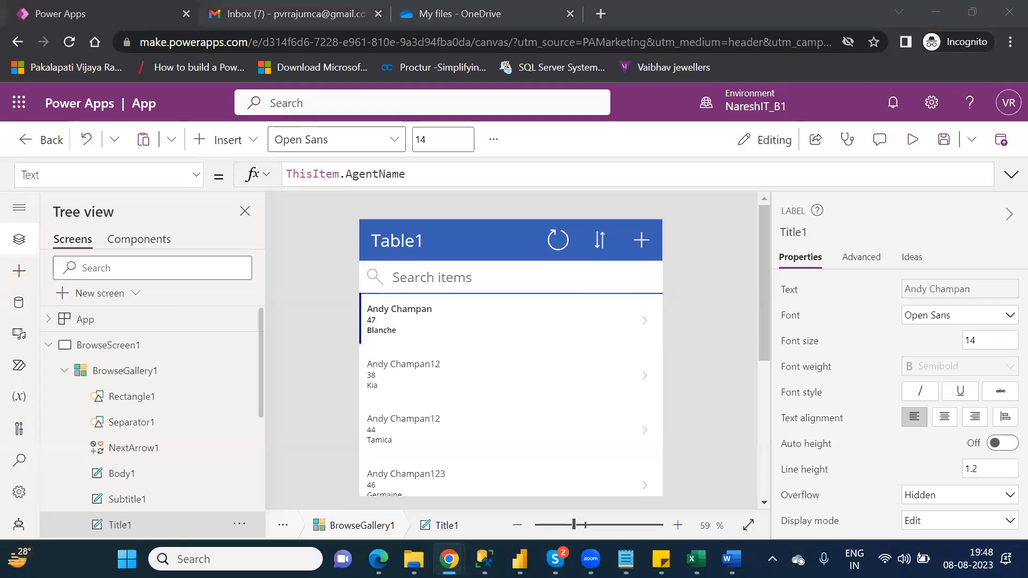
# - In the Customers workbook, compare AgentName entries around cell H3, then return to Power Apps
pyautogui.moveTo(696, 558)
pyautogui.click(730, 487)
pyautogui.click(675, 237)
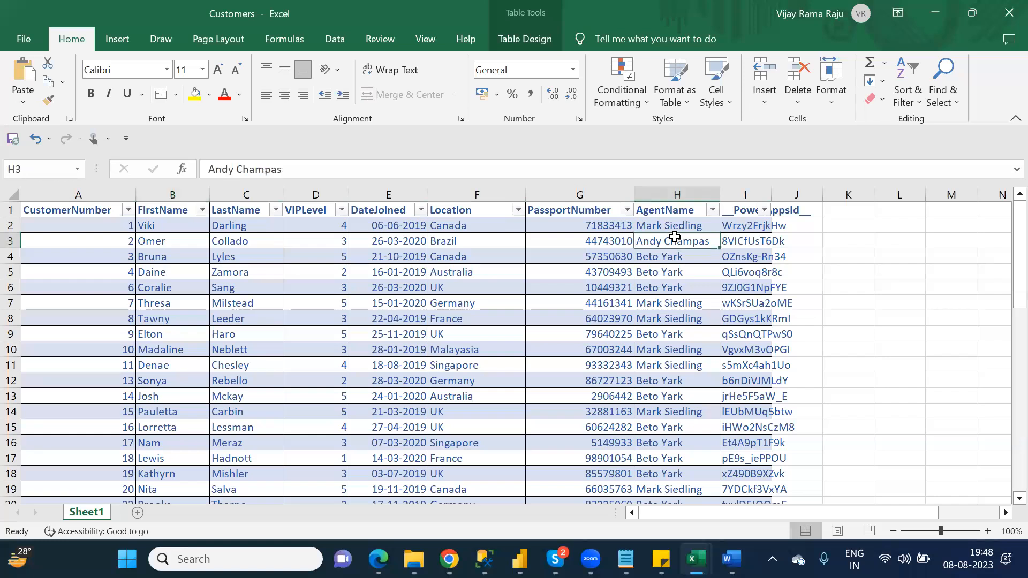
pyautogui.press('Down')
pyautogui.press('Up')
pyautogui.hotkey('alt', 'Tab')
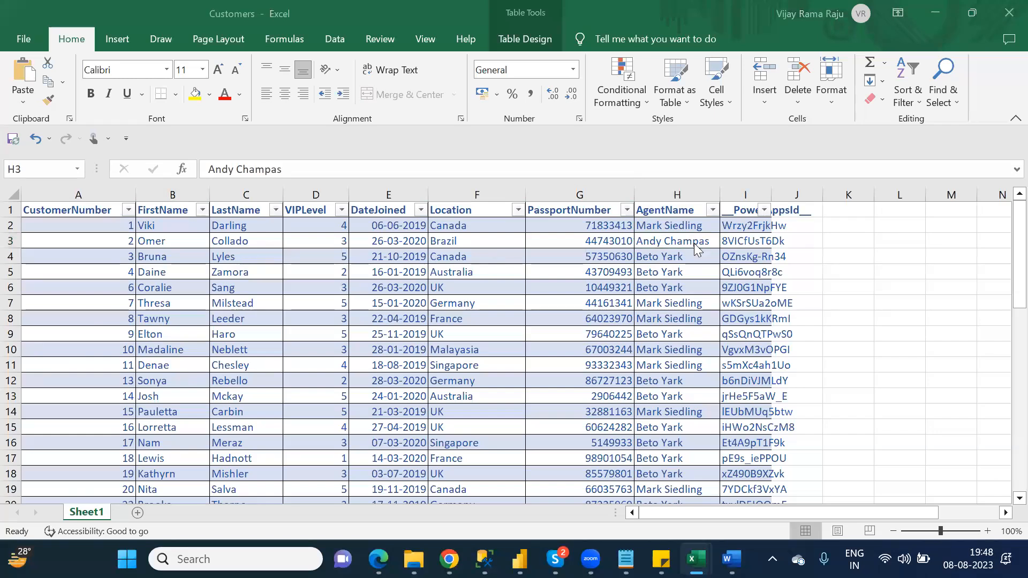
pyautogui.hotkey('alt', 'Tab')
pyautogui.hotkey('alt', 'Tab')
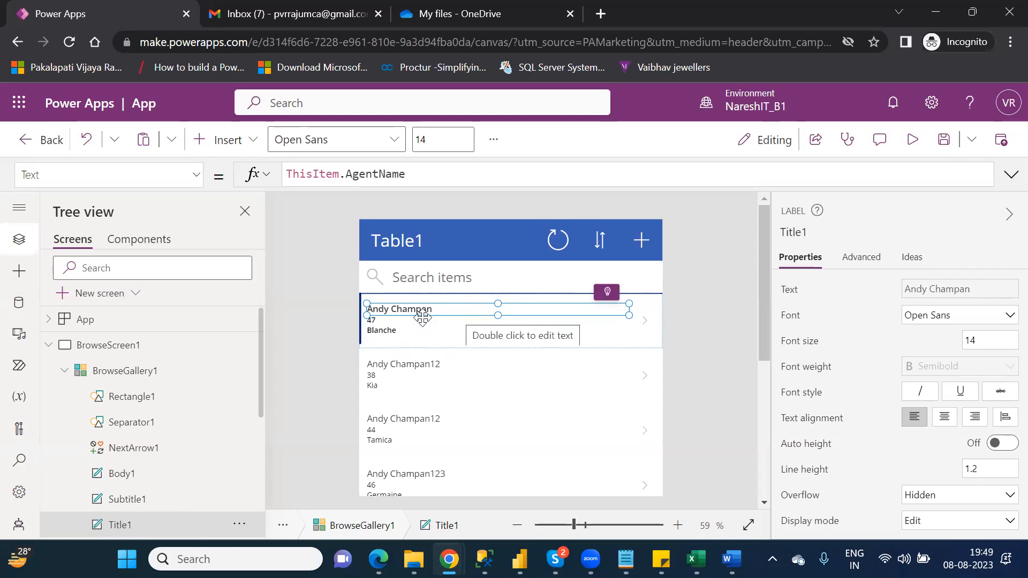
pyautogui.click(391, 325)
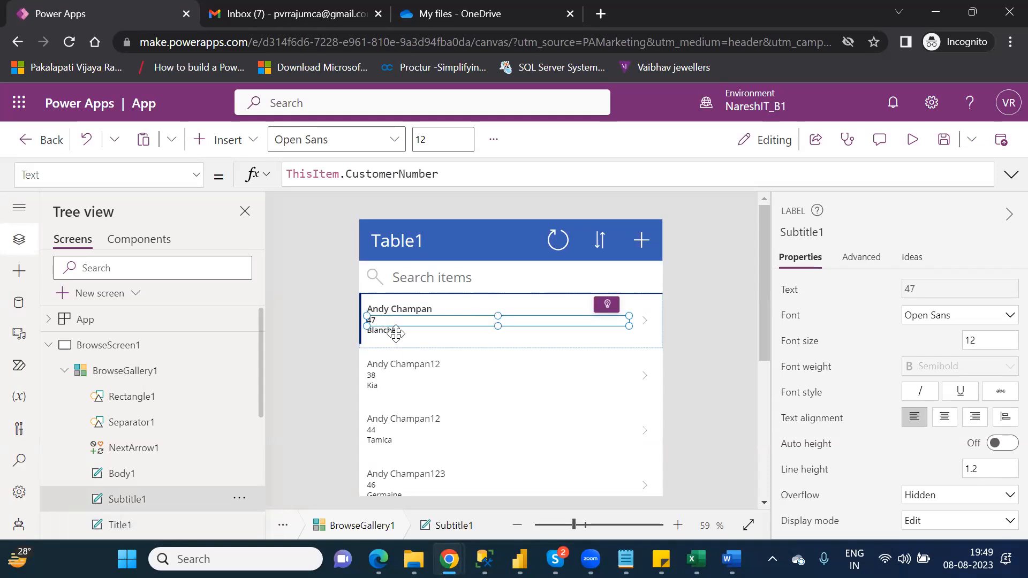
pyautogui.click(395, 331)
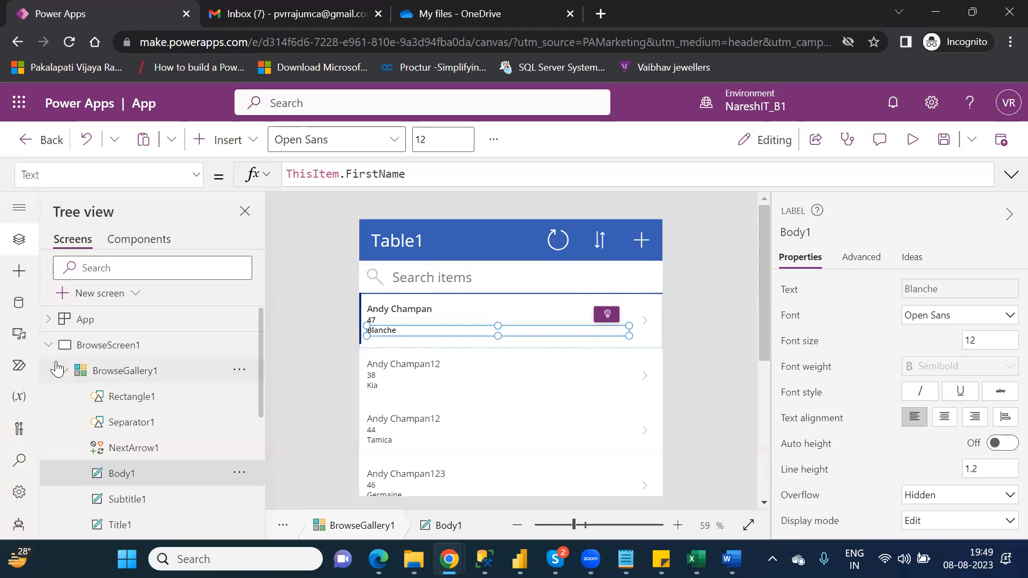
pyautogui.click(51, 346)
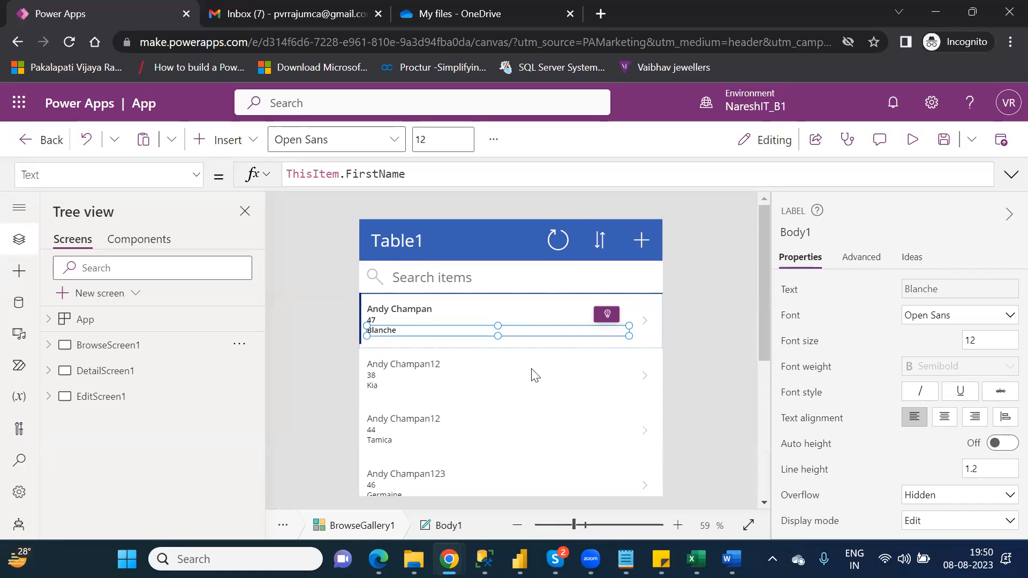
pyautogui.click(647, 383)
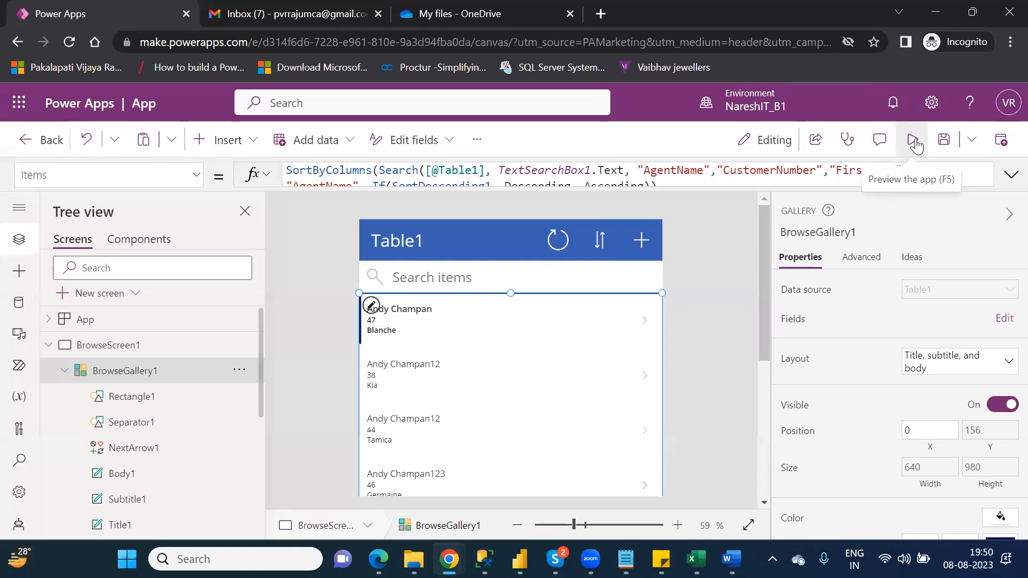
# - Preview the app, open customer 38's details, go back to the list, and exit preview
pyautogui.click(913, 141)
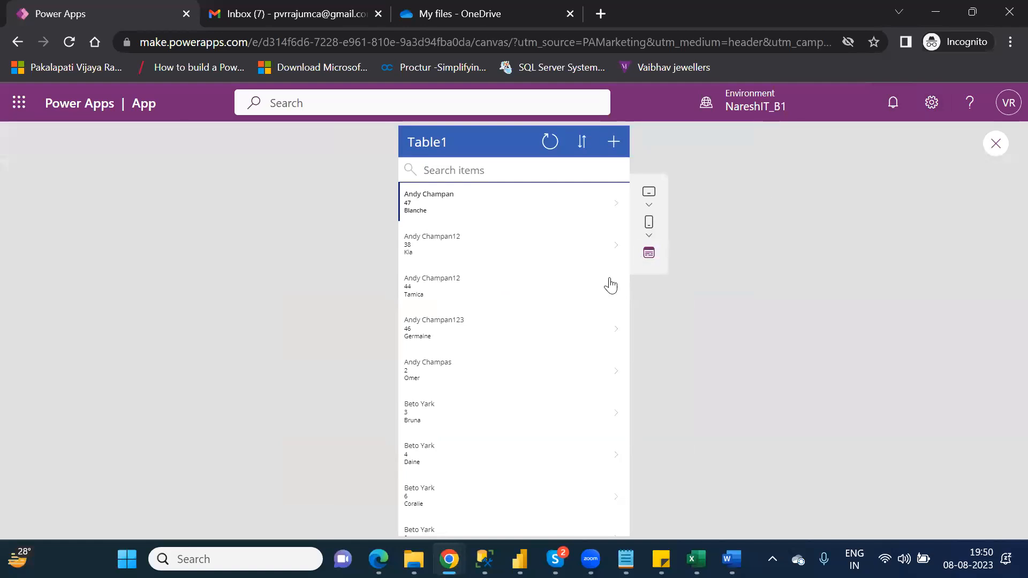
pyautogui.click(616, 248)
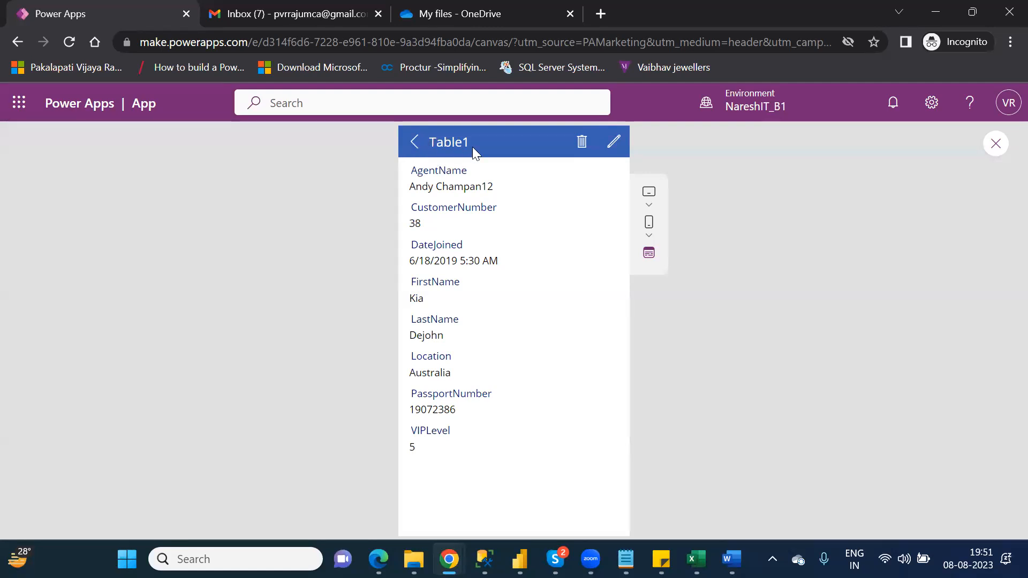
pyautogui.click(412, 144)
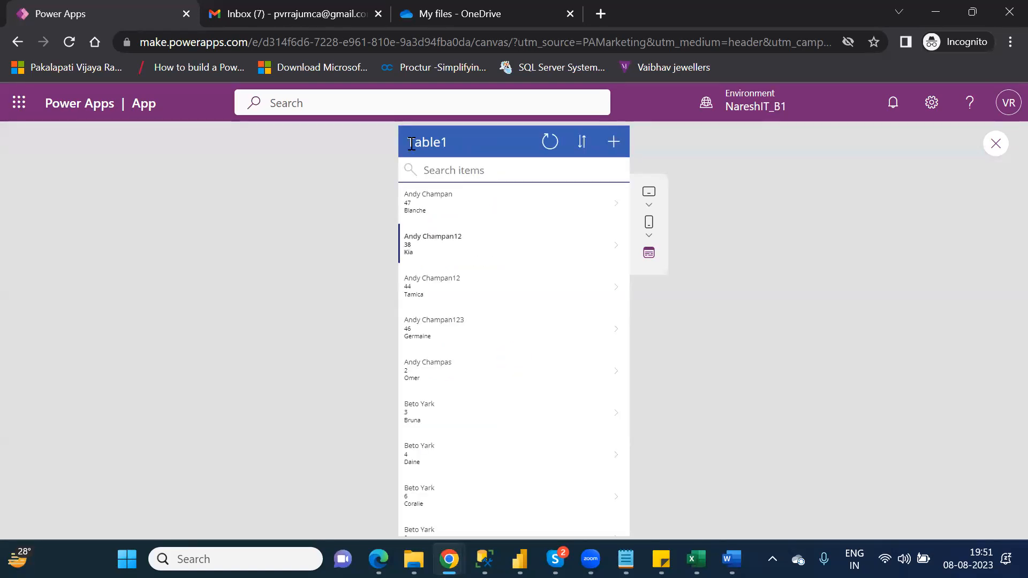
pyautogui.click(996, 145)
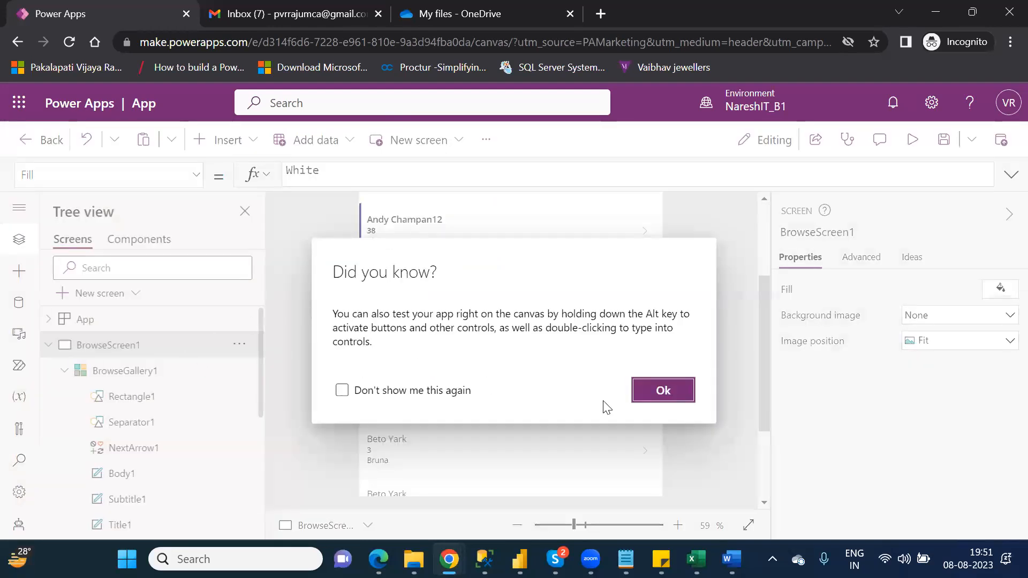
# - Dismiss the testing tip, collapse BrowseScreen1 in the tree, and select the Table1 customer gallery
pyautogui.click(659, 395)
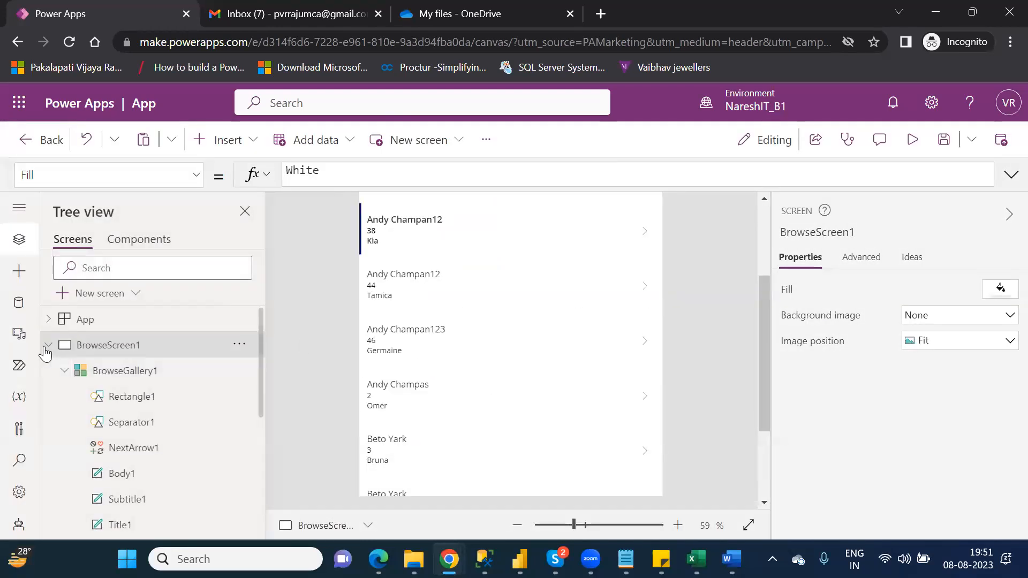
pyautogui.click(47, 345)
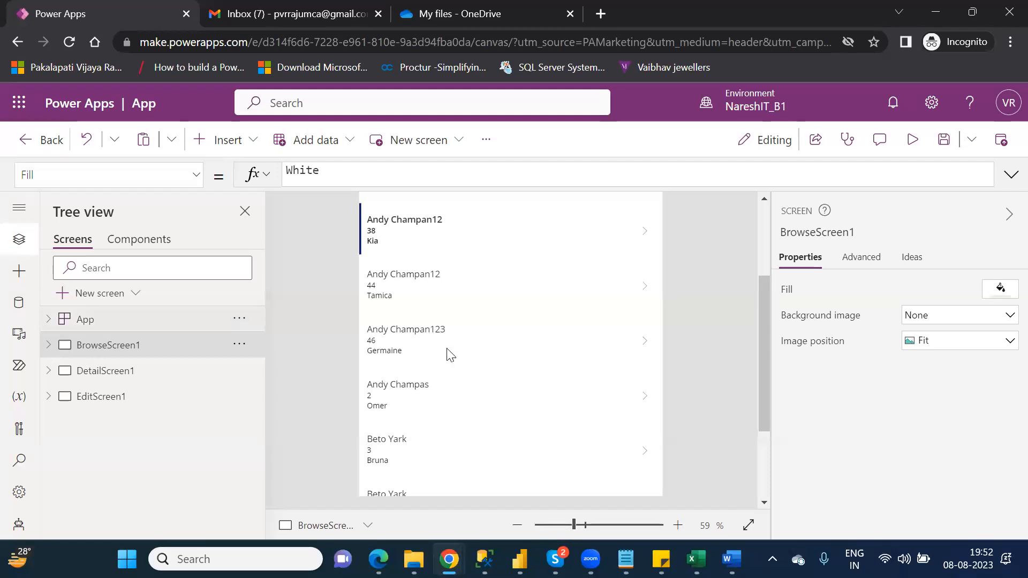
pyautogui.scroll(3, 765, 249)
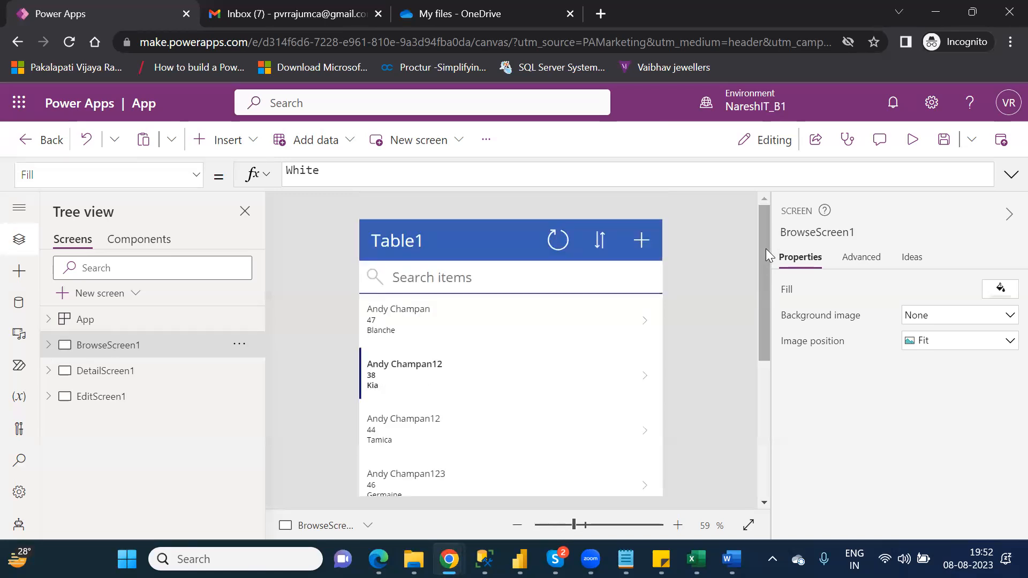
pyautogui.moveTo(766, 254); pyautogui.dragTo(763, 300)
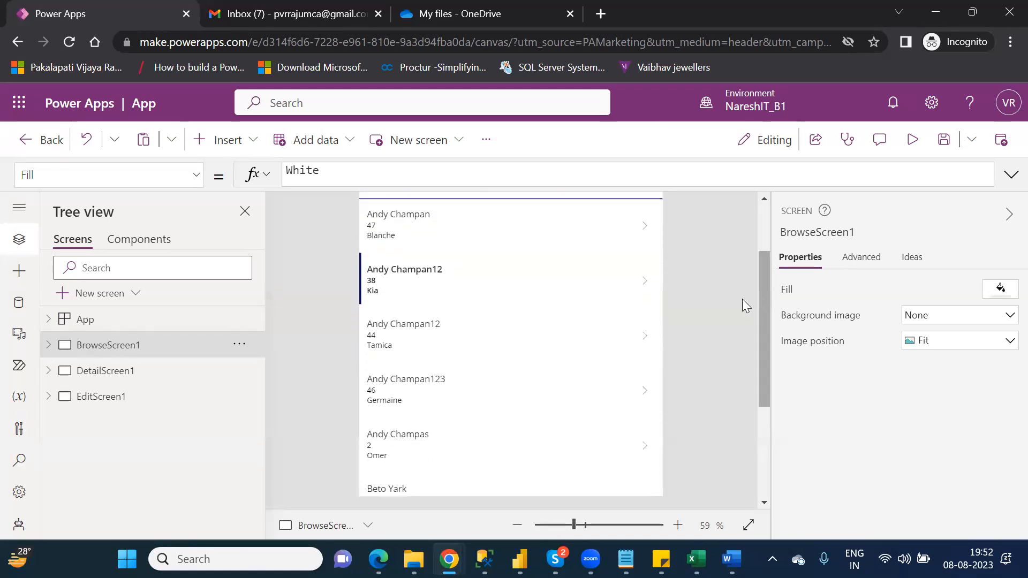
pyautogui.click(645, 281)
# - Preview the app, open customer 38's record in the edit form, then exit preview
pyautogui.click(913, 140)
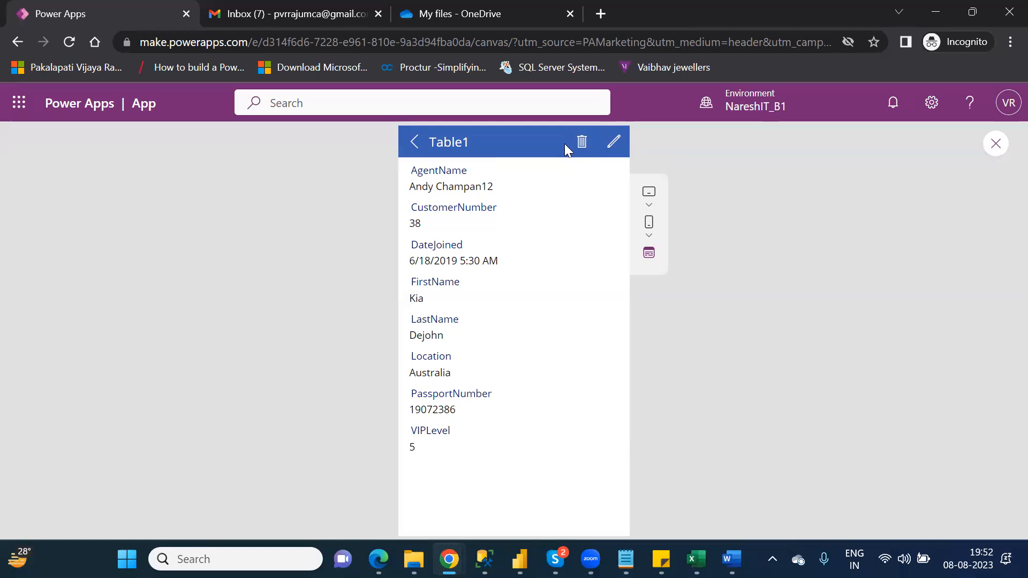
pyautogui.click(614, 142)
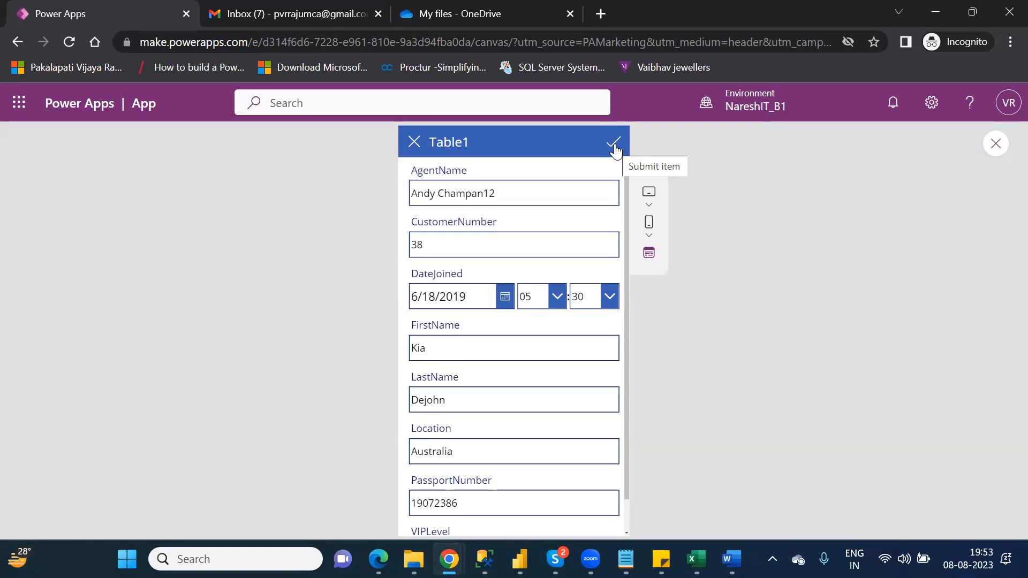
pyautogui.click(997, 152)
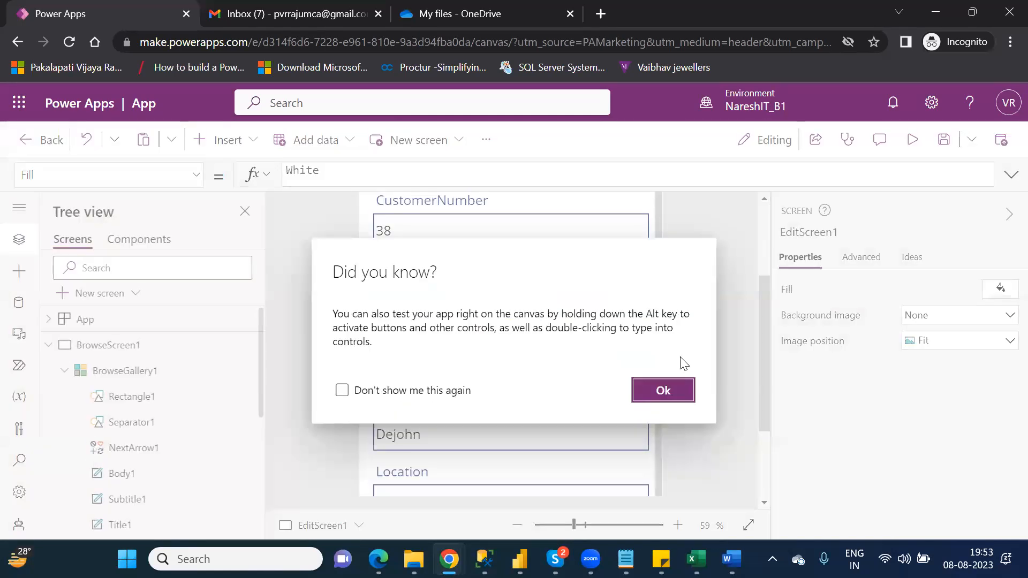
pyautogui.click(683, 391)
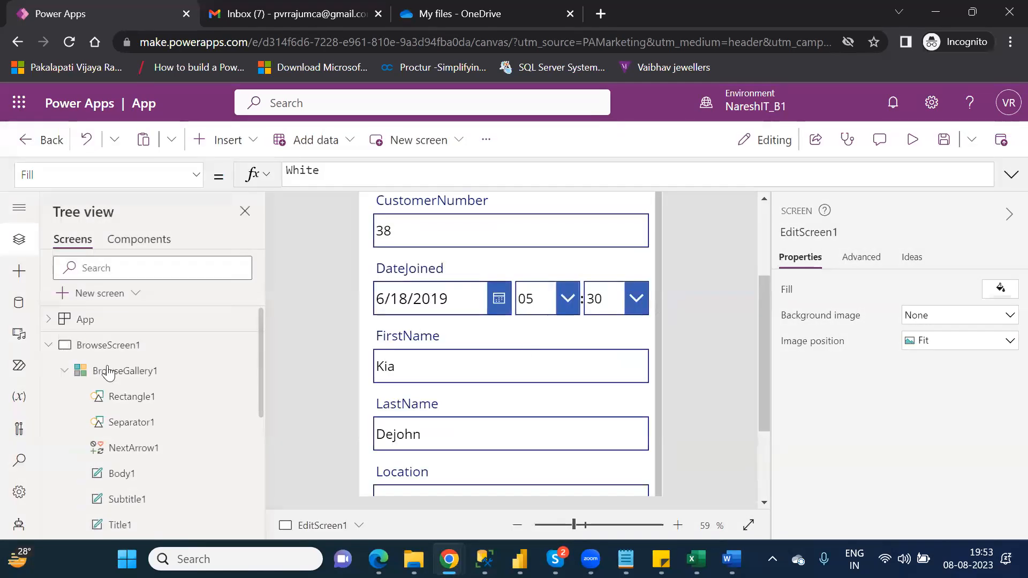
pyautogui.click(49, 345)
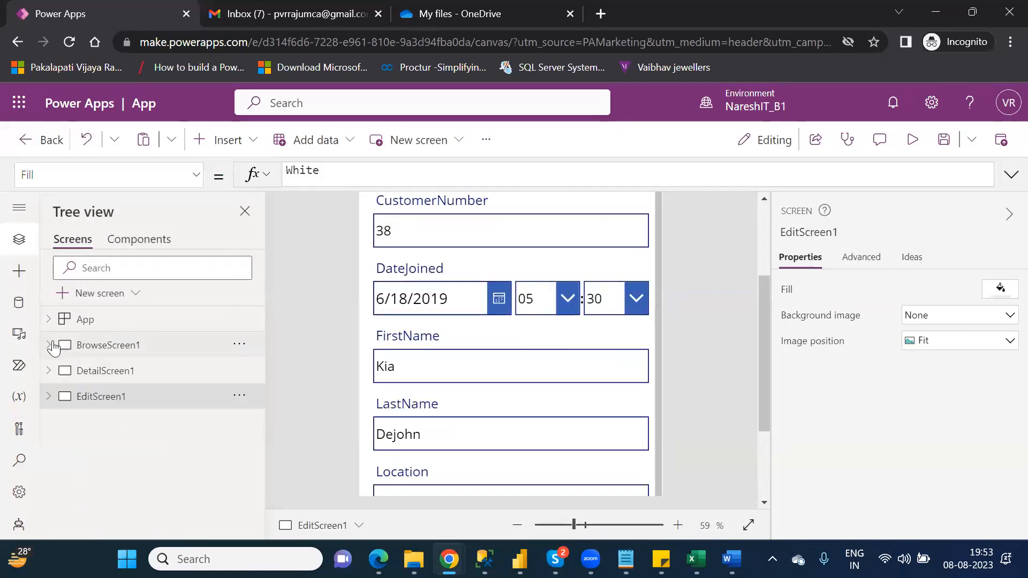
pyautogui.click(101, 371)
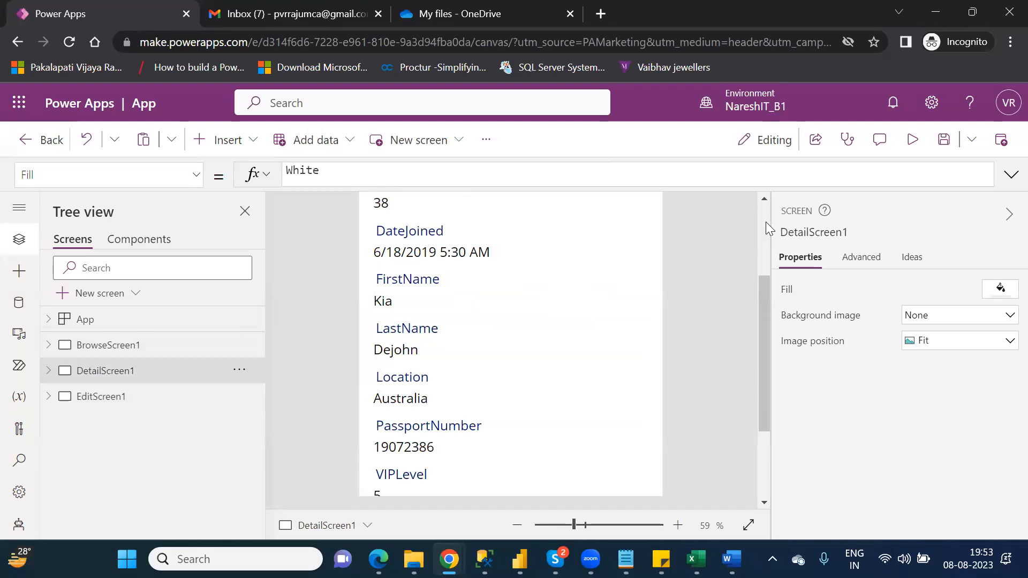
pyautogui.scroll(3, 765, 221)
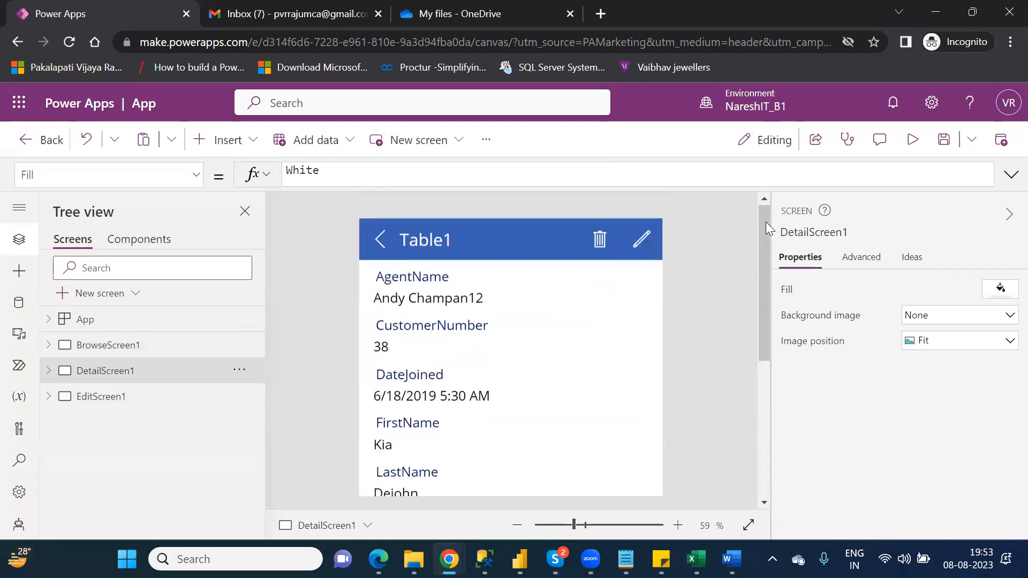
pyautogui.click(116, 398)
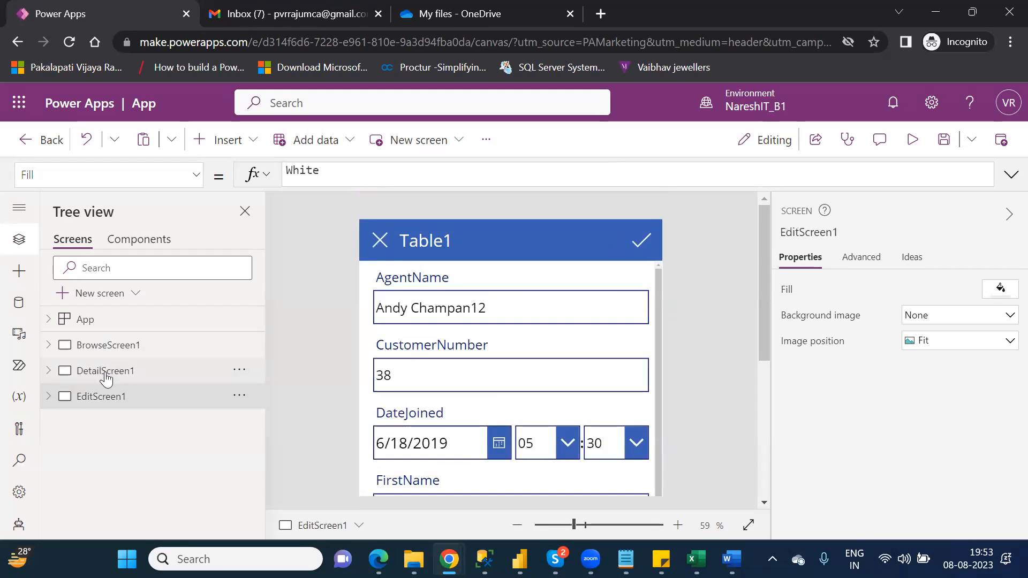
pyautogui.click(106, 378)
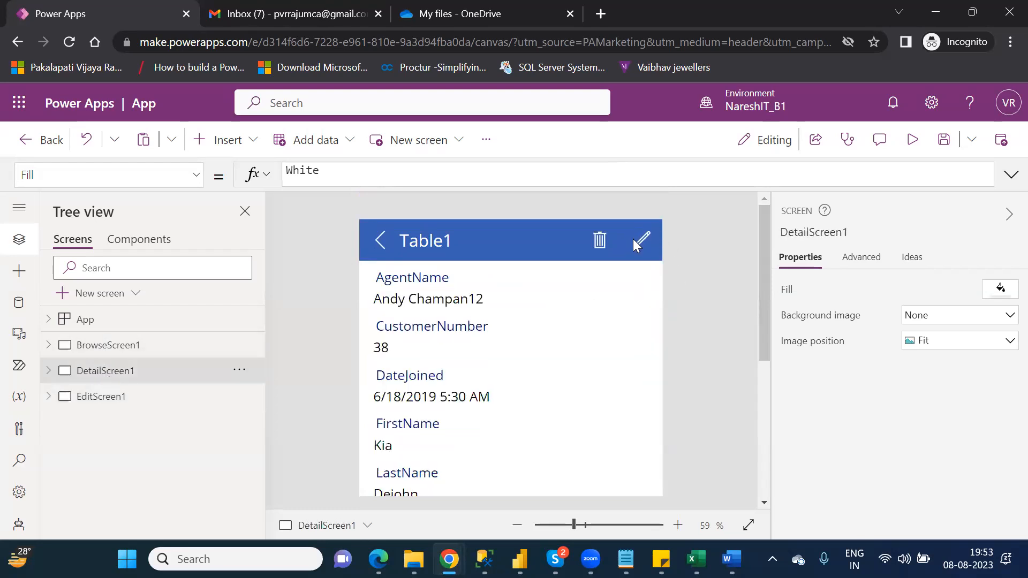
pyautogui.click(83, 408)
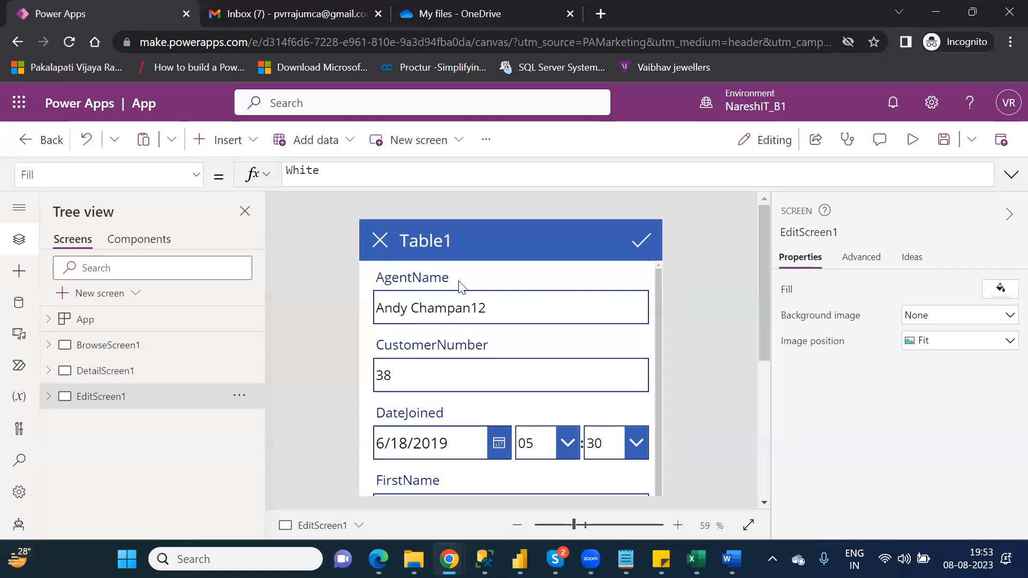
pyautogui.click(511, 316)
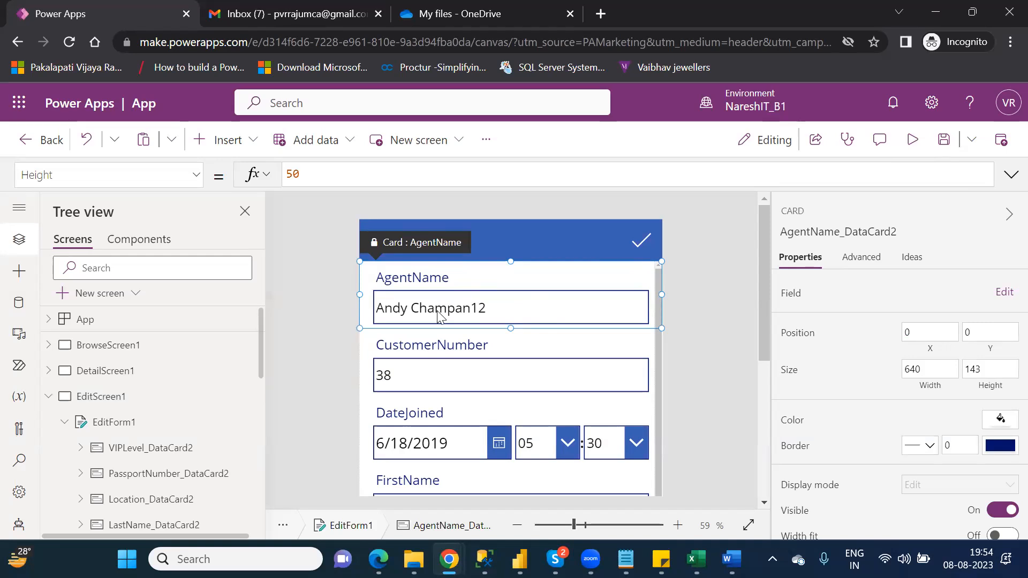
# - Preview and close the app, dismiss the tip, select the CustomerNumber card, then preview again
pyautogui.click(915, 139)
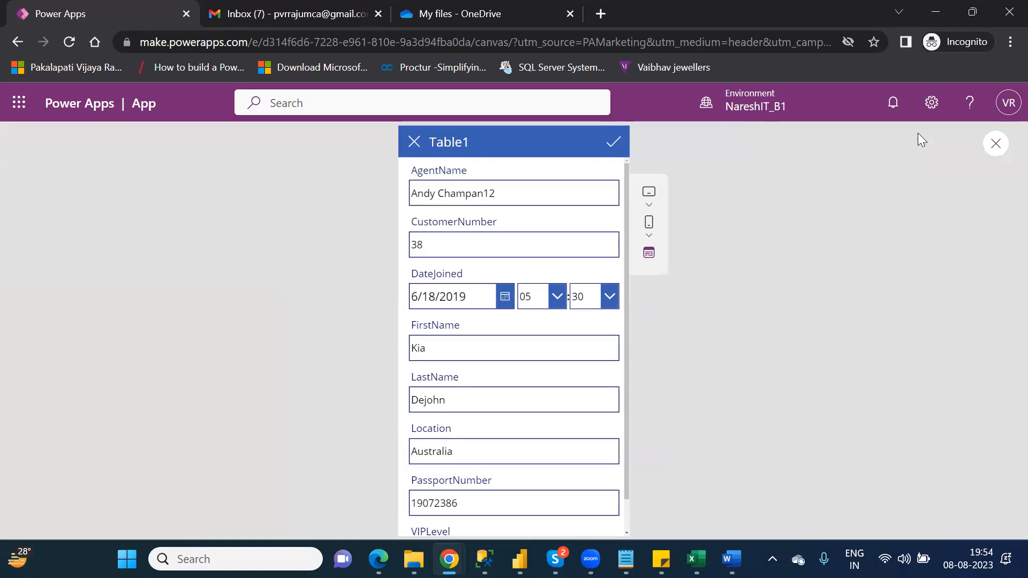
pyautogui.click(996, 144)
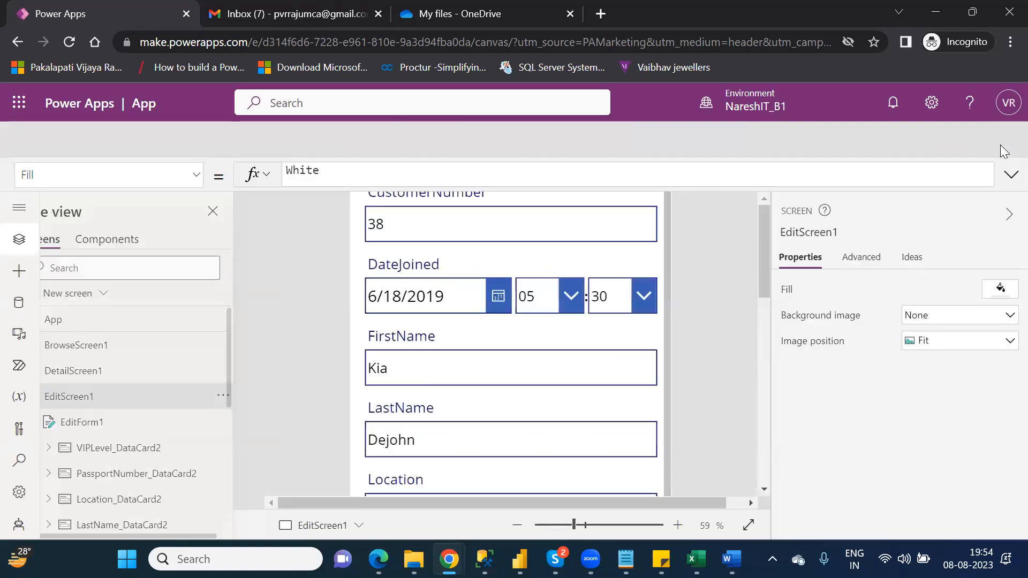
pyautogui.click(670, 390)
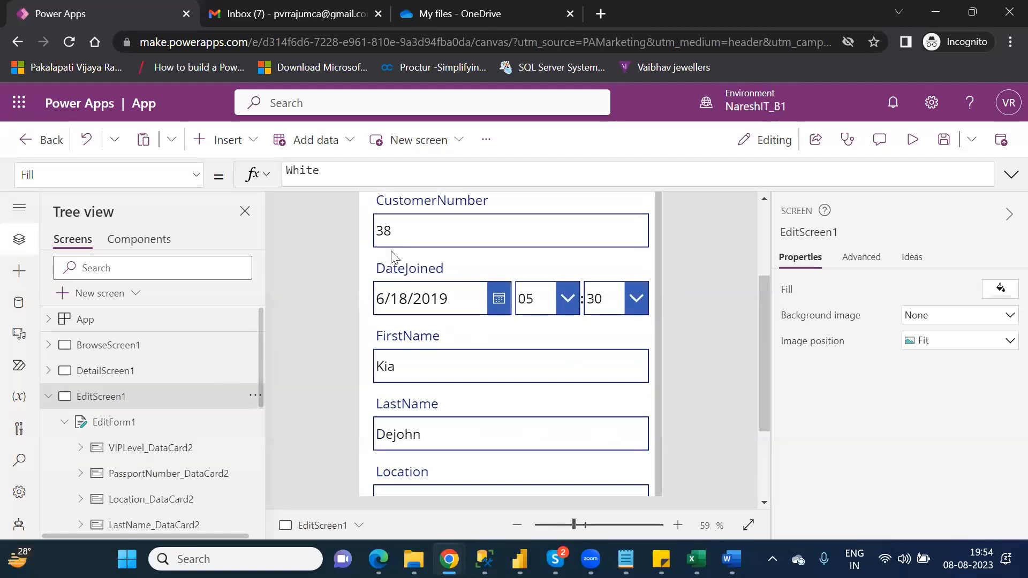
pyautogui.click(390, 221)
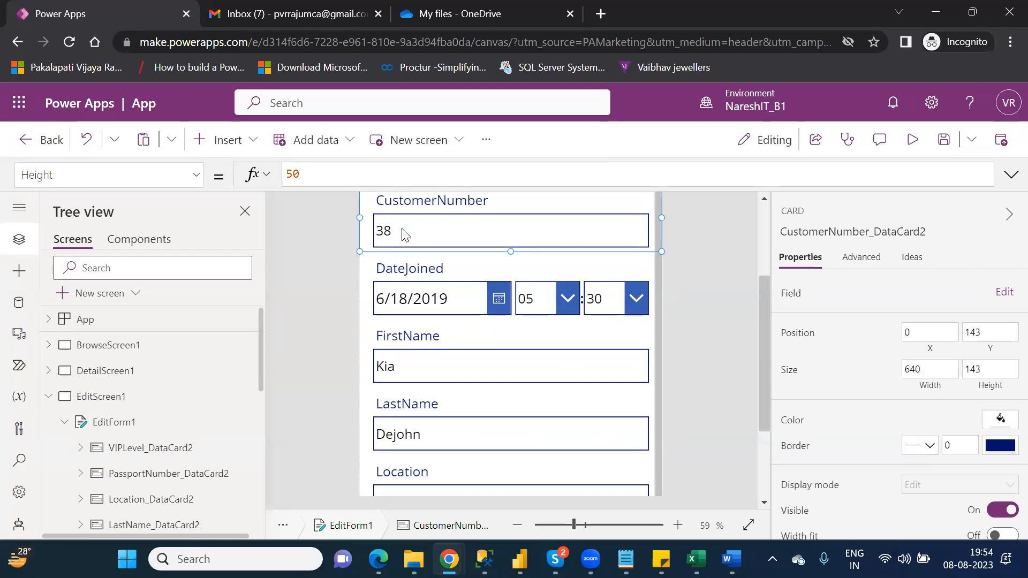
pyautogui.click(911, 142)
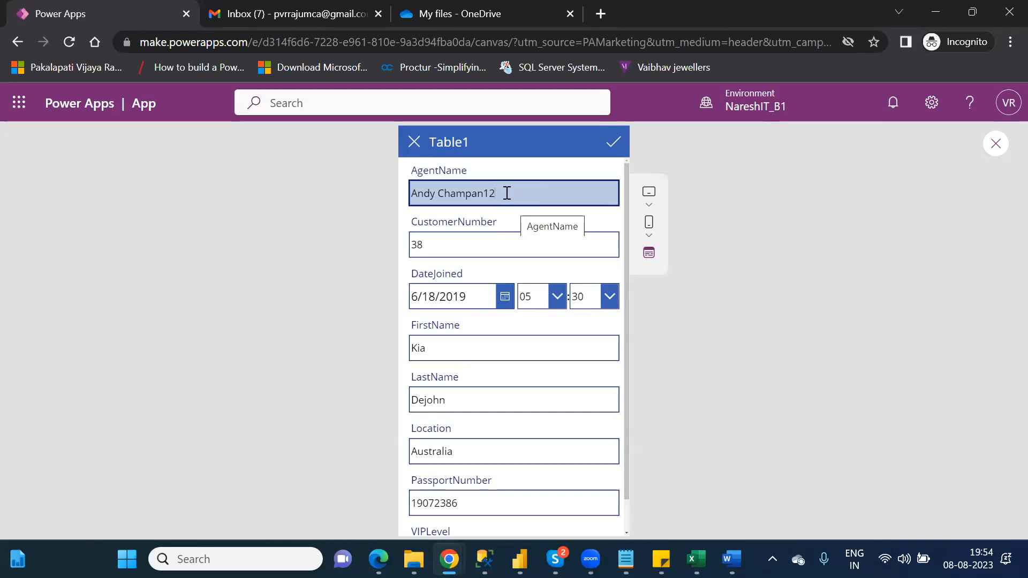
# - Change the agent name ending from 12 to 34, submit it past the error, then switch to the OneDrive folder
pyautogui.press('BackSpace')
pyautogui.press('BackSpace')
pyautogui.write('34')
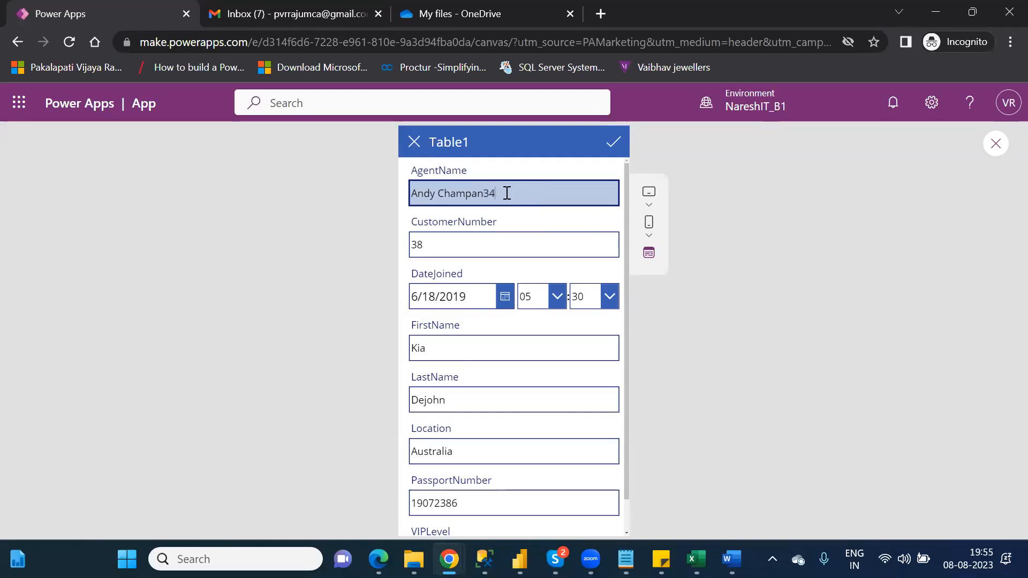
pyautogui.click(613, 144)
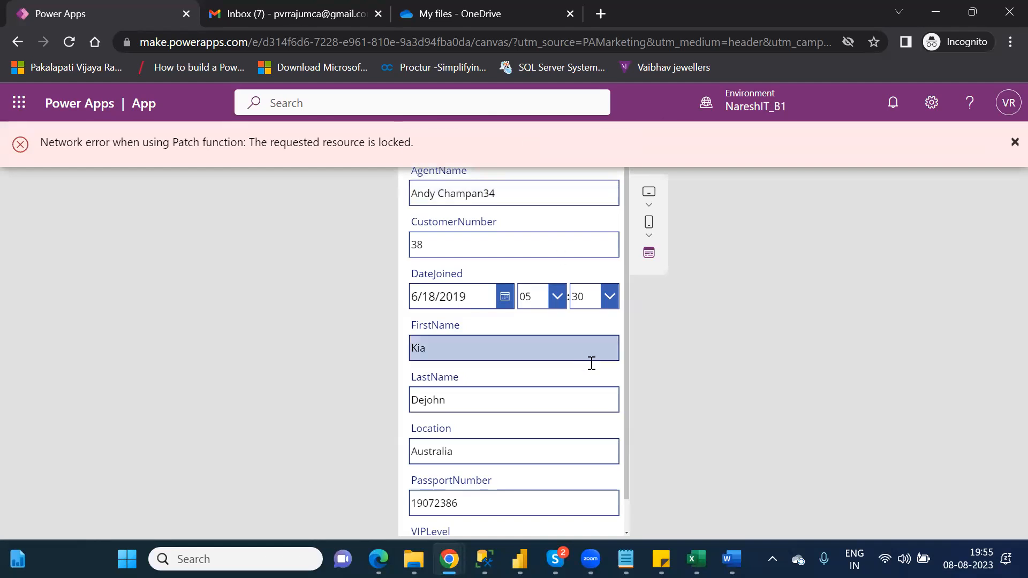
pyautogui.moveTo(698, 557)
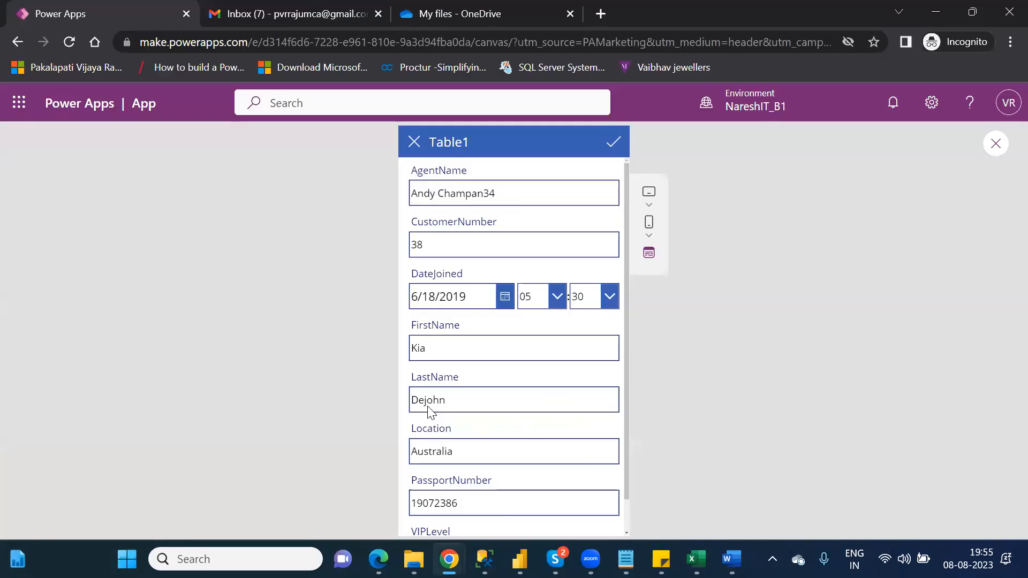
pyautogui.click(611, 142)
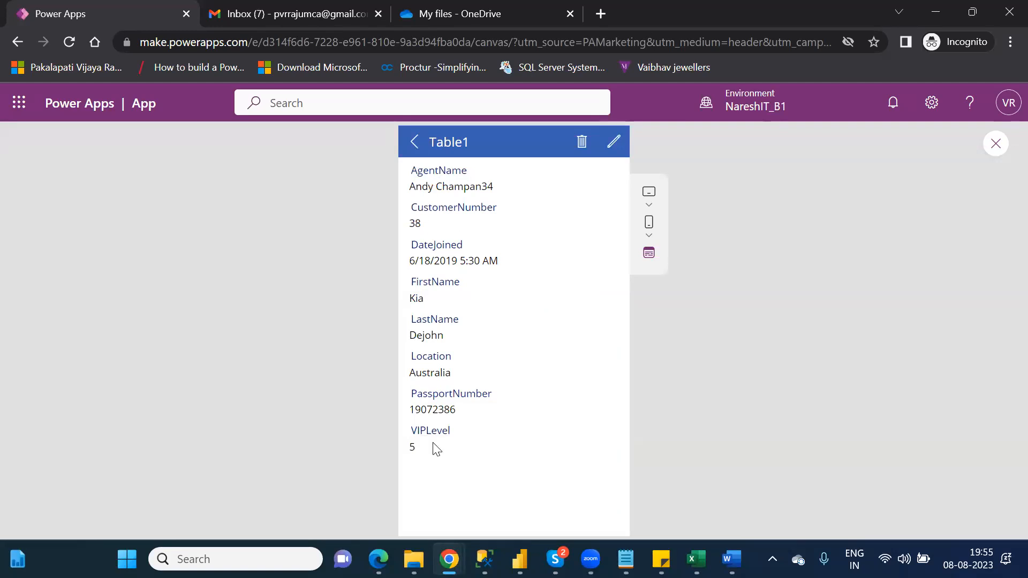
pyautogui.moveTo(414, 559)
pyautogui.click(409, 479)
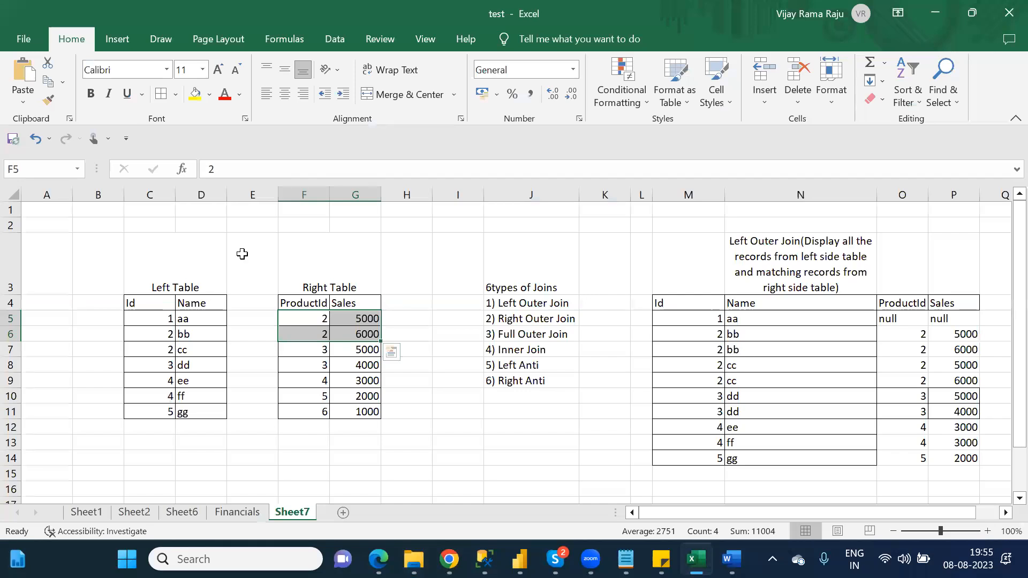
# - Try opening Customers.xlsx in Excel, clear the not-found error, and switch to the OneDrive folder window
pyautogui.hotkey('ctrl', 's')
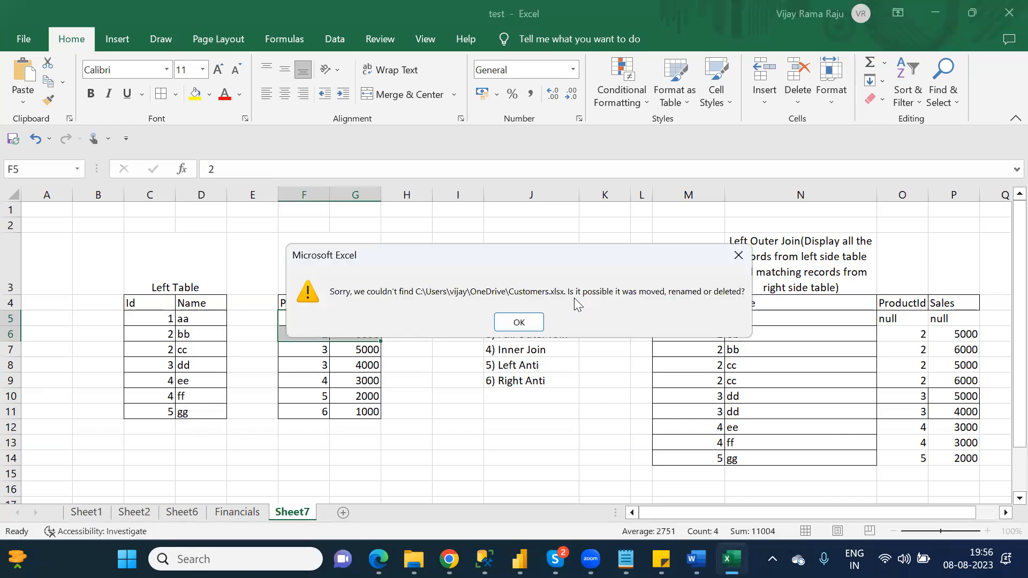
pyautogui.click(508, 320)
pyautogui.moveTo(414, 559)
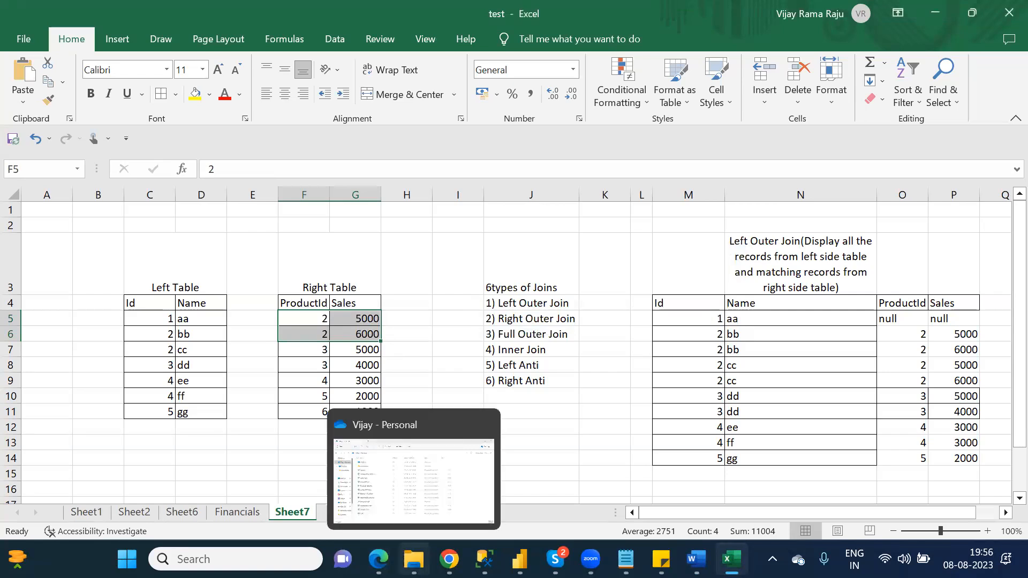
pyautogui.click(383, 495)
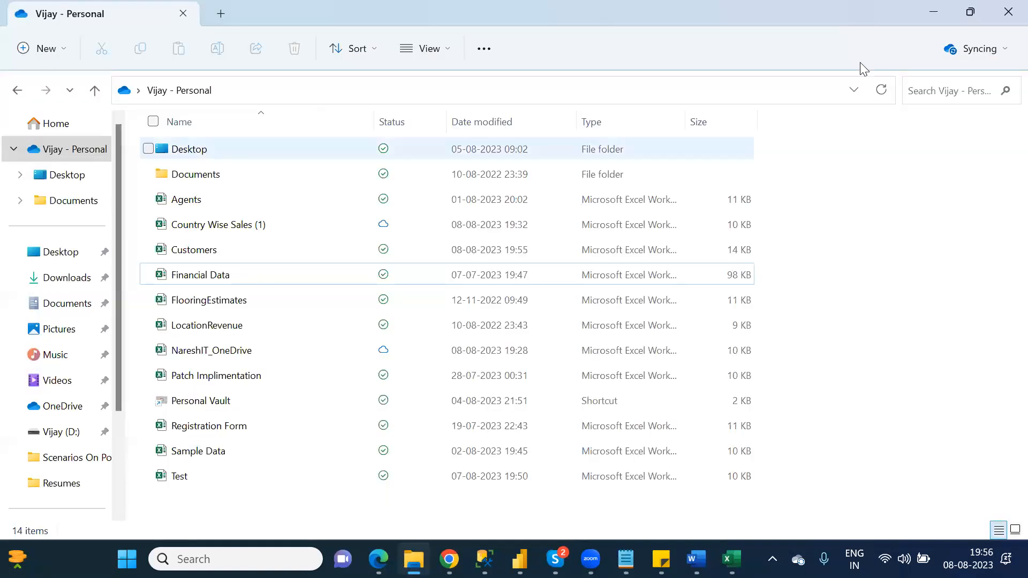
# - Refresh the OneDrive folder and open the Customers workbook in Excel
pyautogui.click(882, 92)
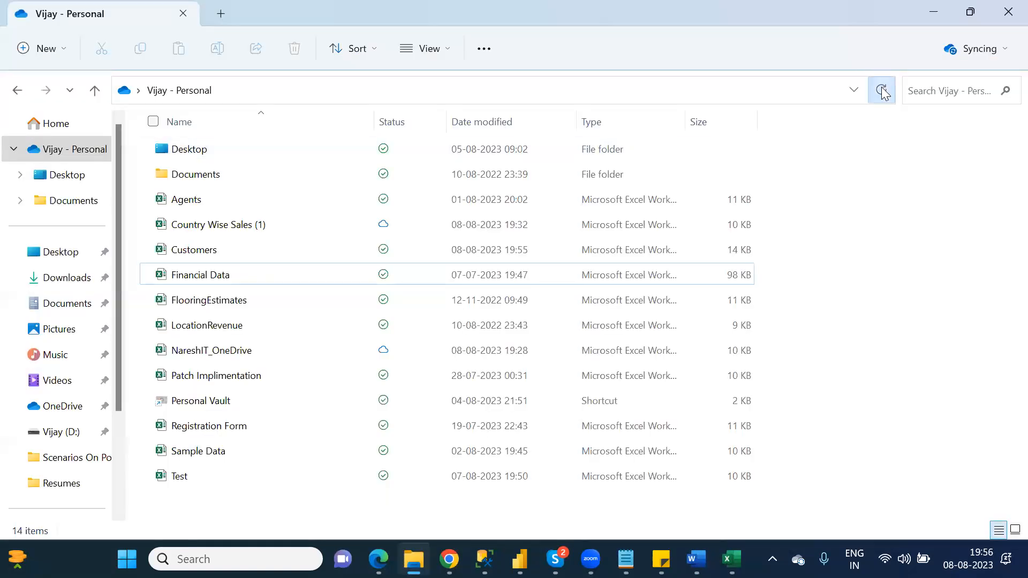
pyautogui.click(219, 254)
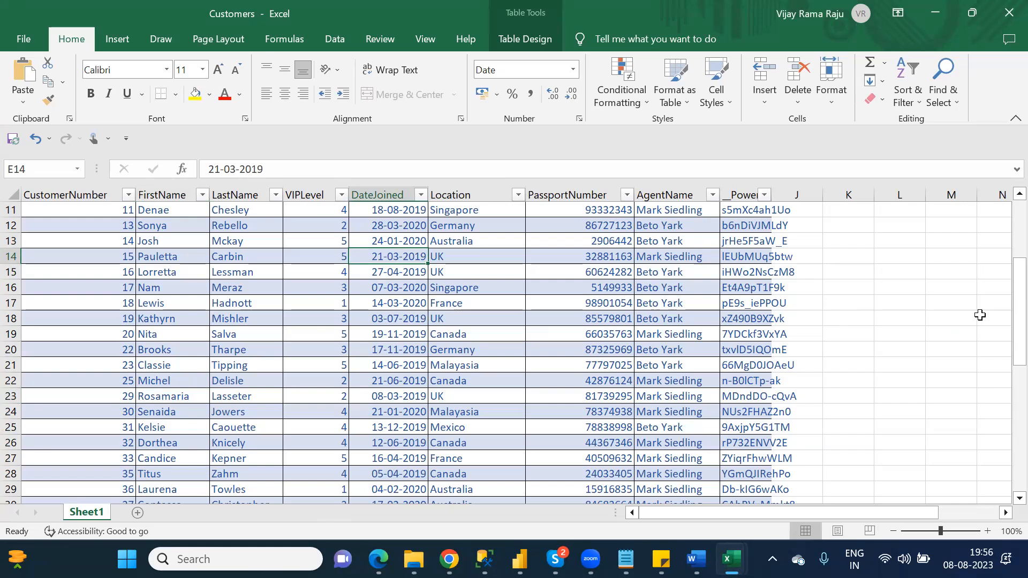
# - Confirm cell H31 shows the agent name ending in 34, close Customers, and reopen the record's edit form
pyautogui.moveTo(1014, 294); pyautogui.dragTo(1003, 329)
pyautogui.click(669, 440)
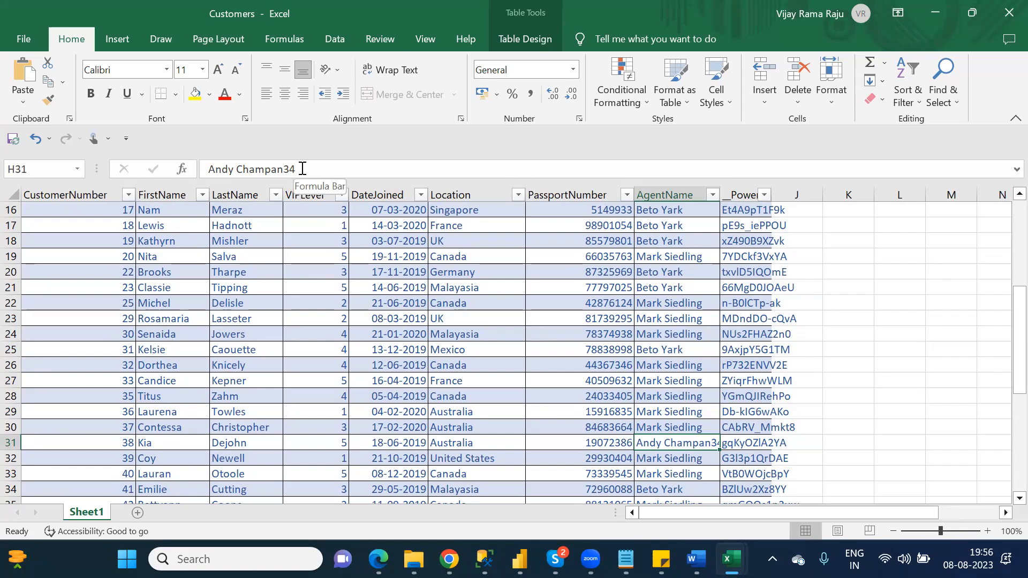
pyautogui.click(1006, 12)
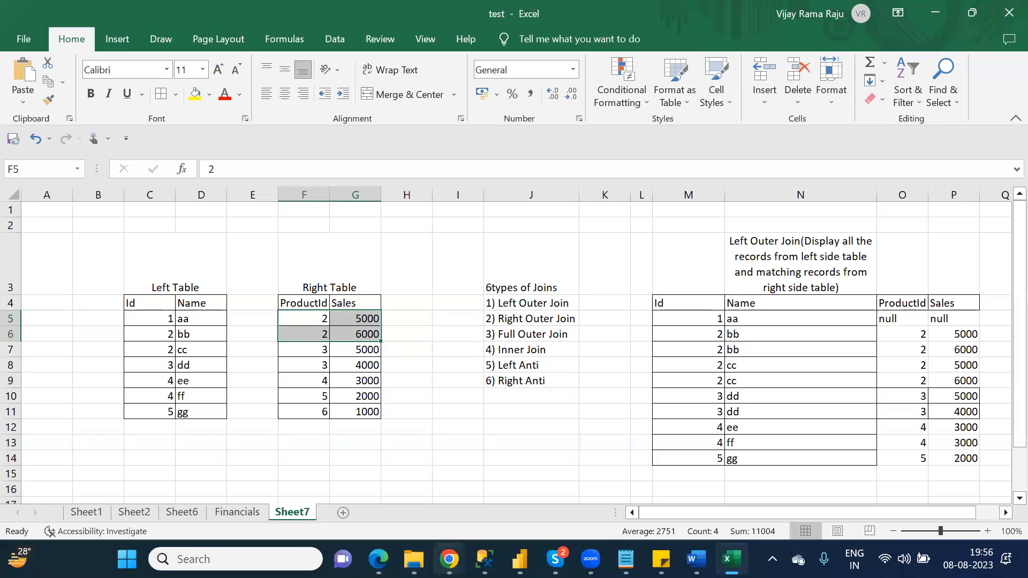
pyautogui.moveTo(449, 559)
pyautogui.click(507, 474)
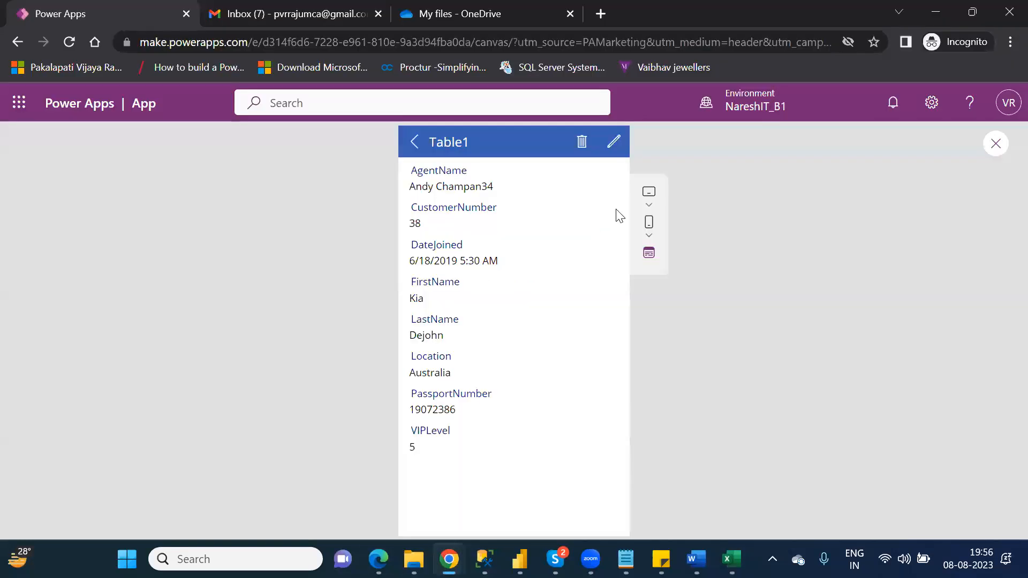
pyautogui.click(611, 146)
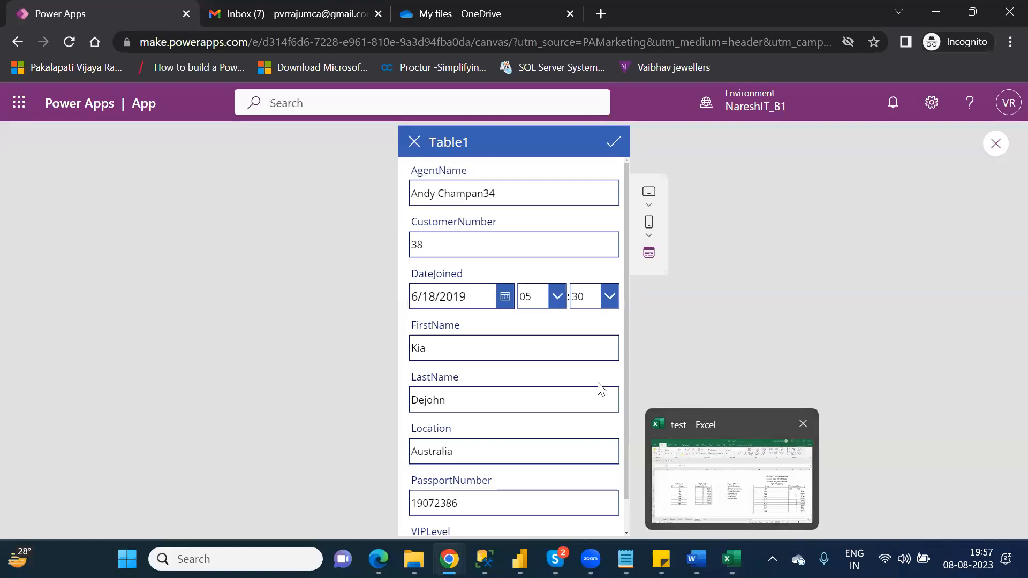
pyautogui.click(525, 199)
pyautogui.press('BackSpace')
pyautogui.press('BackSpace')
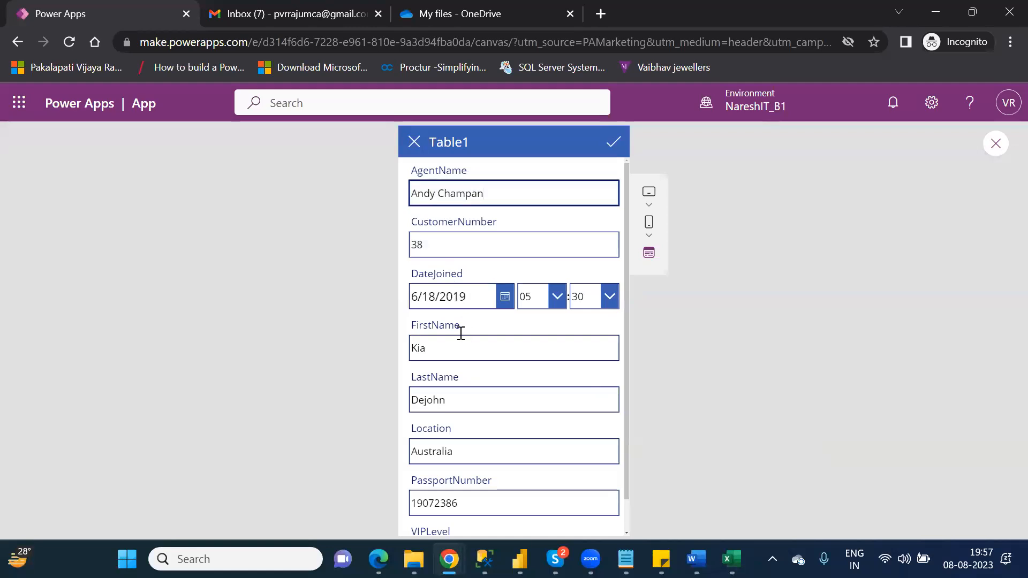
pyautogui.click(450, 346)
pyautogui.write('12')
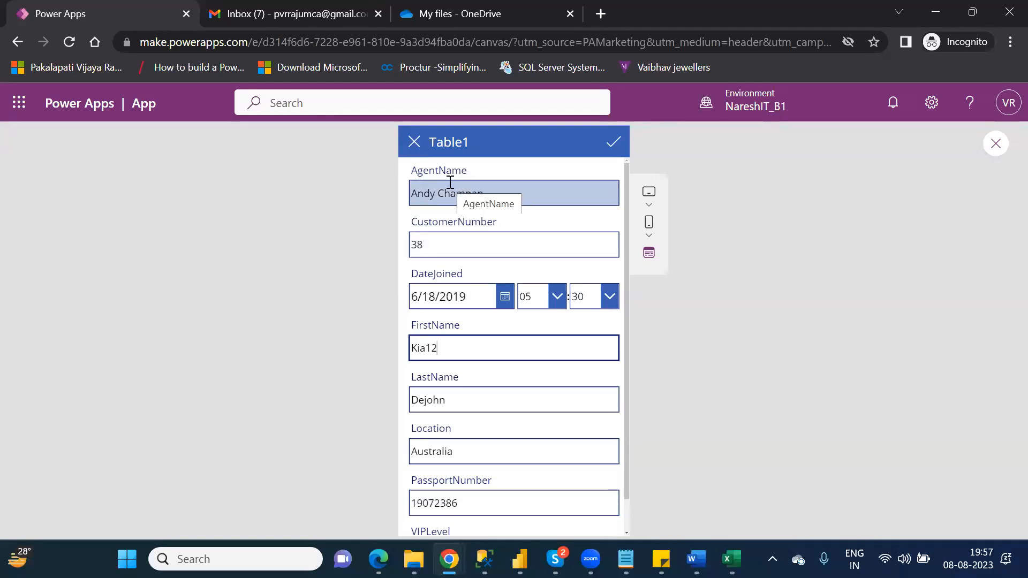
pyautogui.click(415, 144)
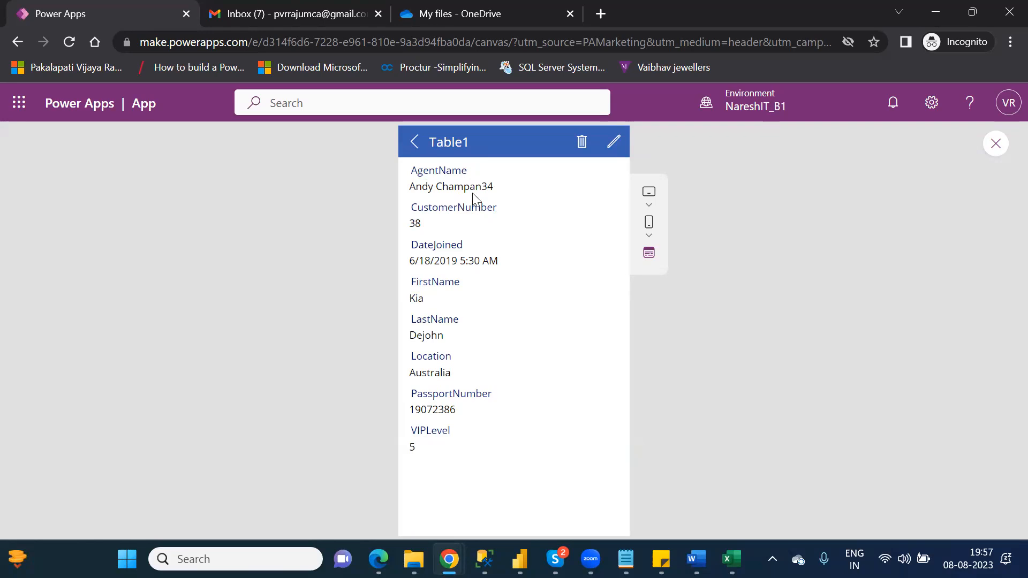
pyautogui.click(614, 142)
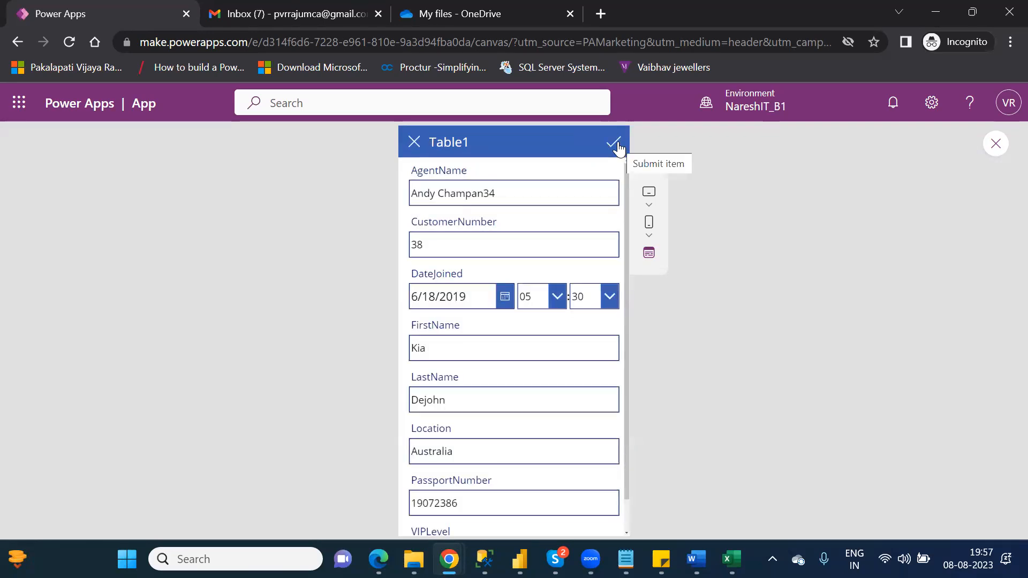
pyautogui.click(413, 143)
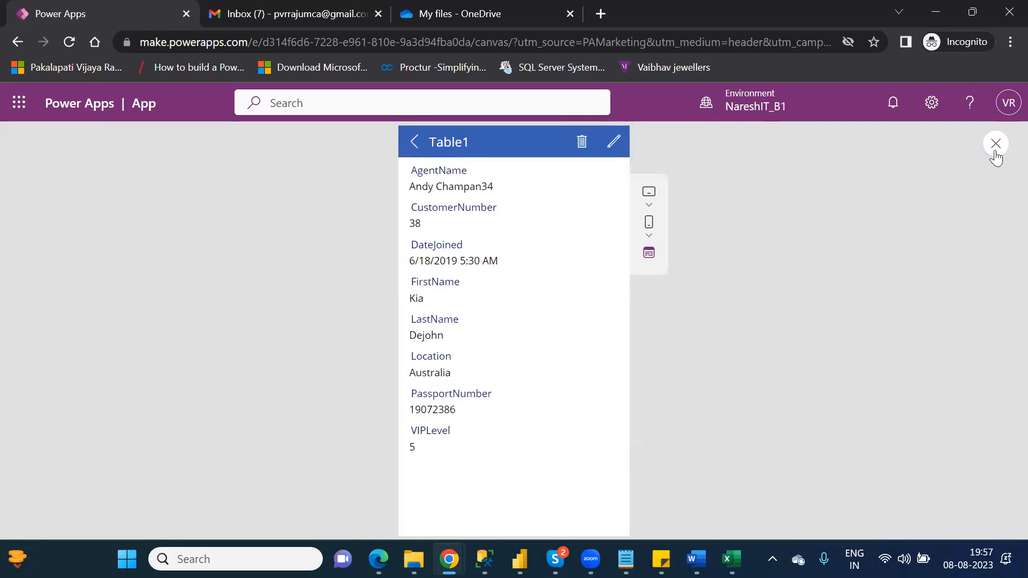
# - Leave preview, dismiss the tip, show BrowseScreen1, then preview and start a new Table1 record
pyautogui.click(995, 149)
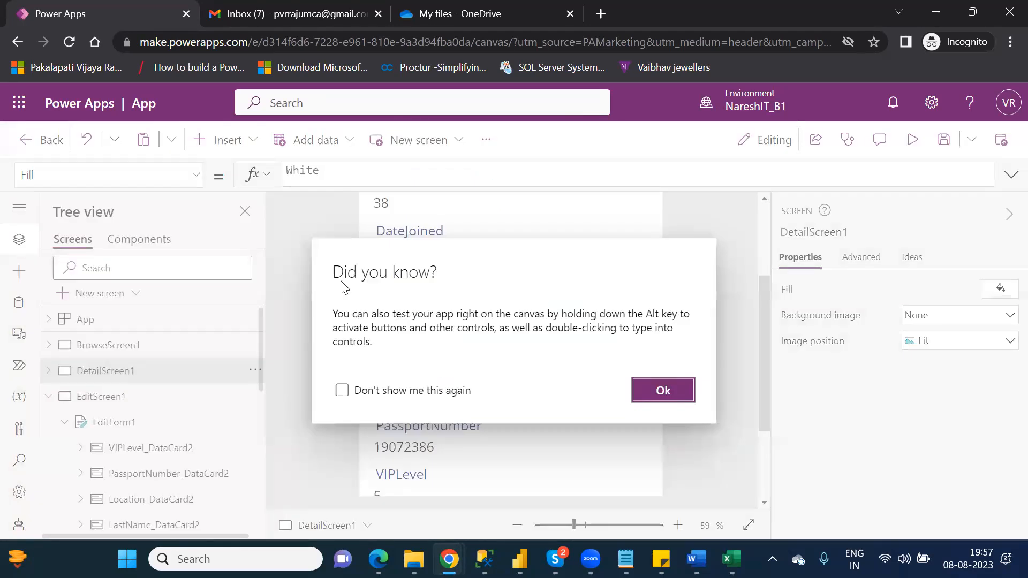
pyautogui.click(649, 392)
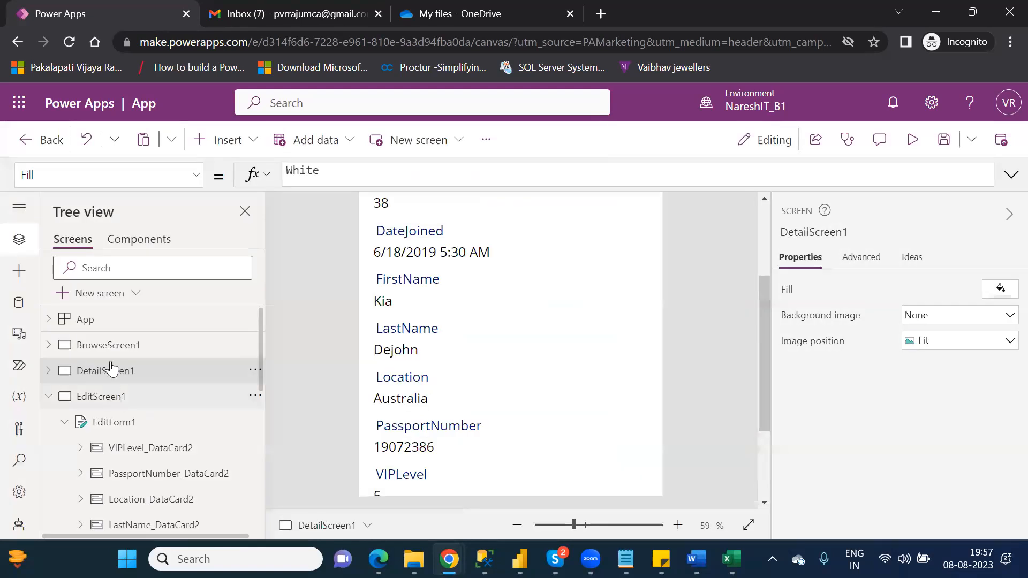
pyautogui.click(108, 346)
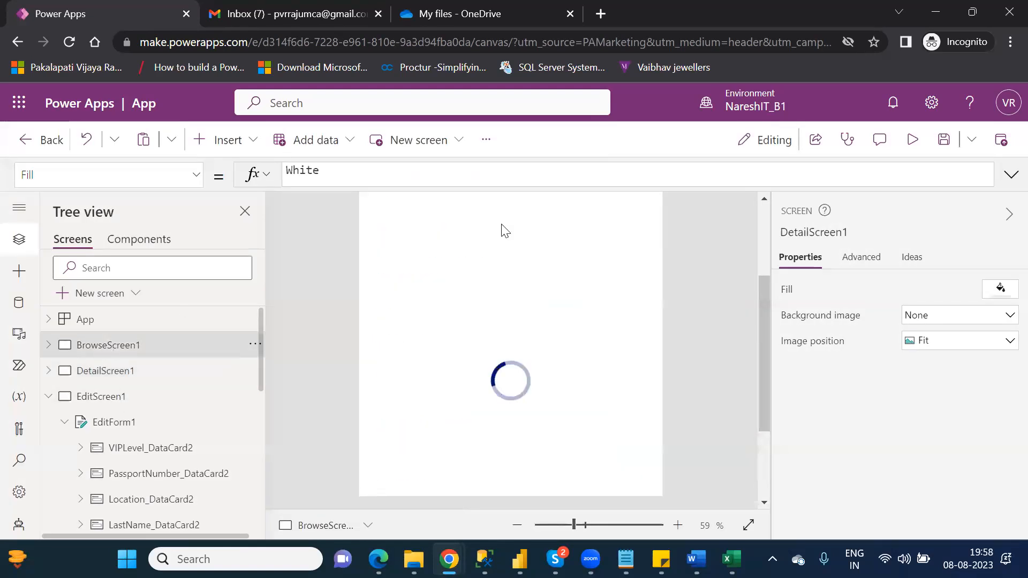
pyautogui.click(762, 232)
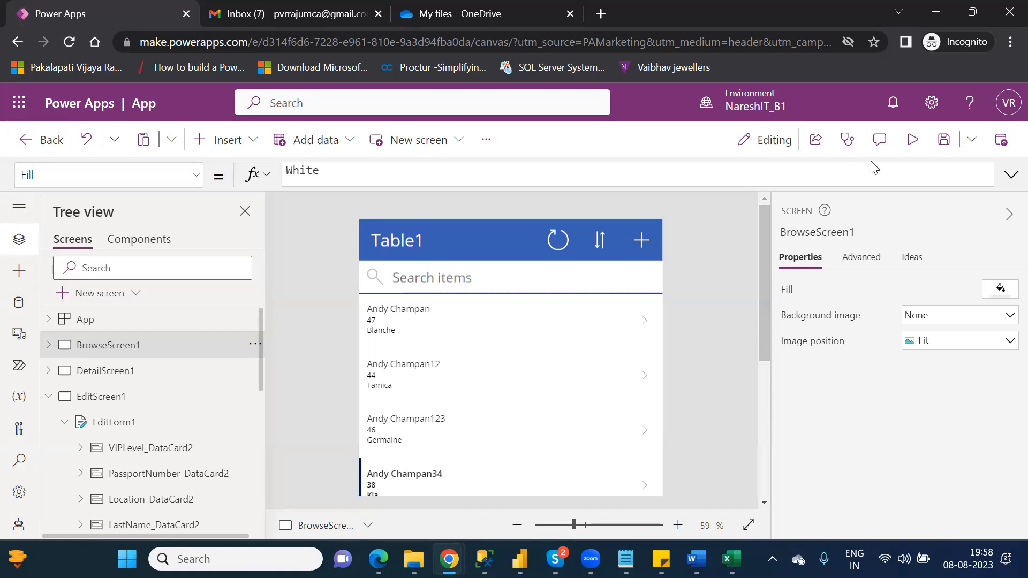
pyautogui.click(914, 140)
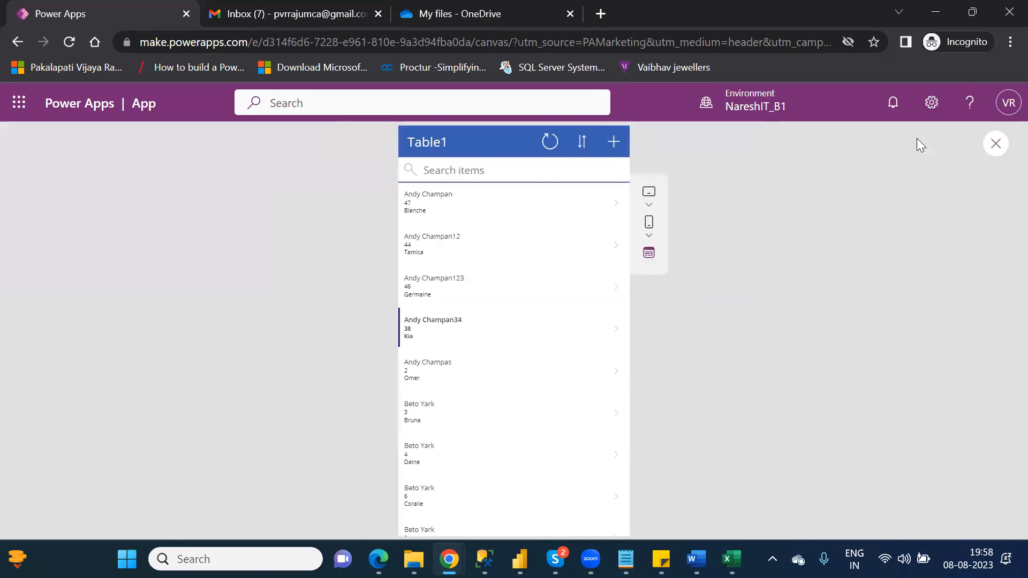
pyautogui.click(617, 144)
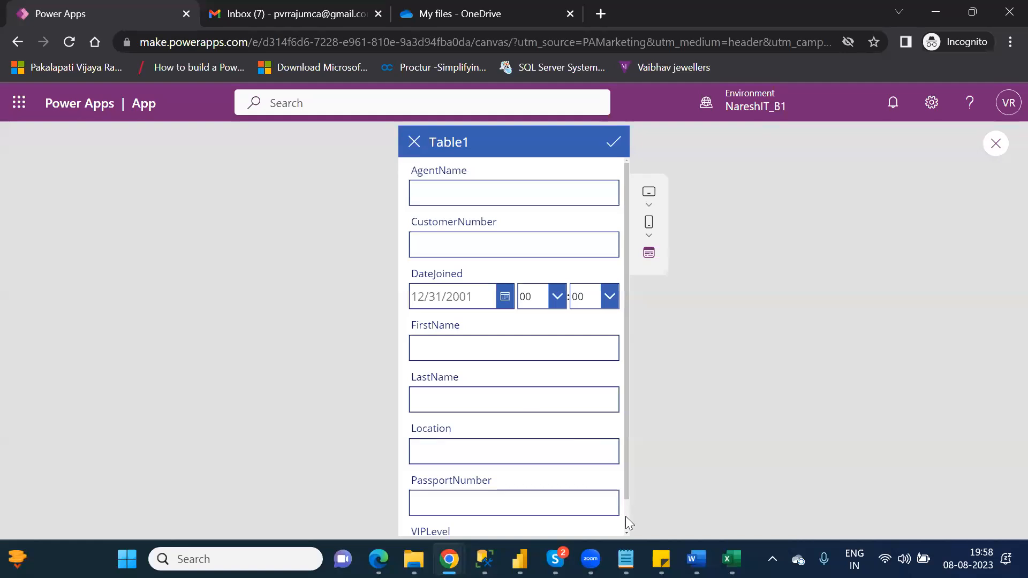
# - Scroll through the blank new-record fields, cancel without saving, and exit preview to the editor
pyautogui.scroll(-1, 626, 516)
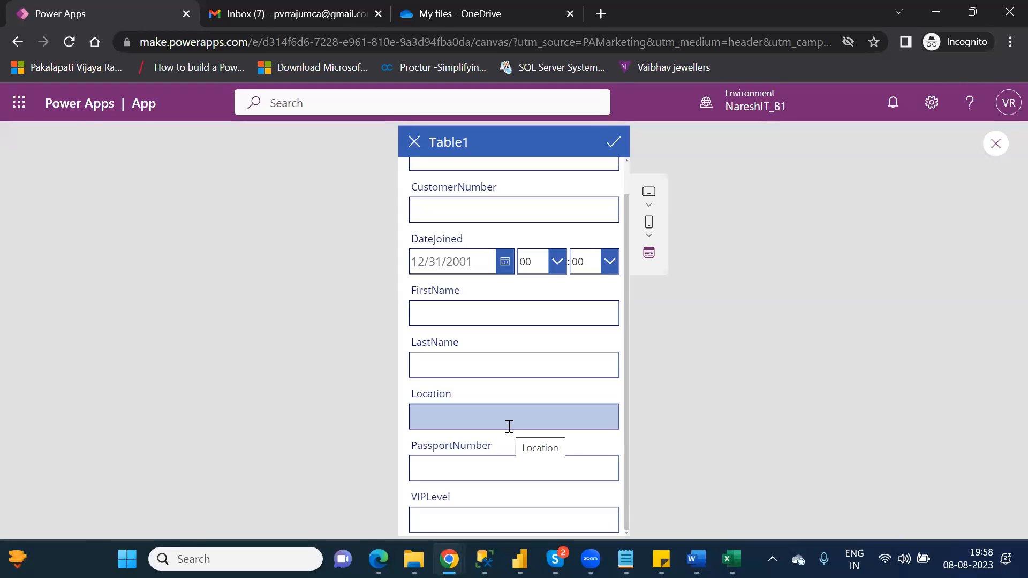
pyautogui.click(415, 153)
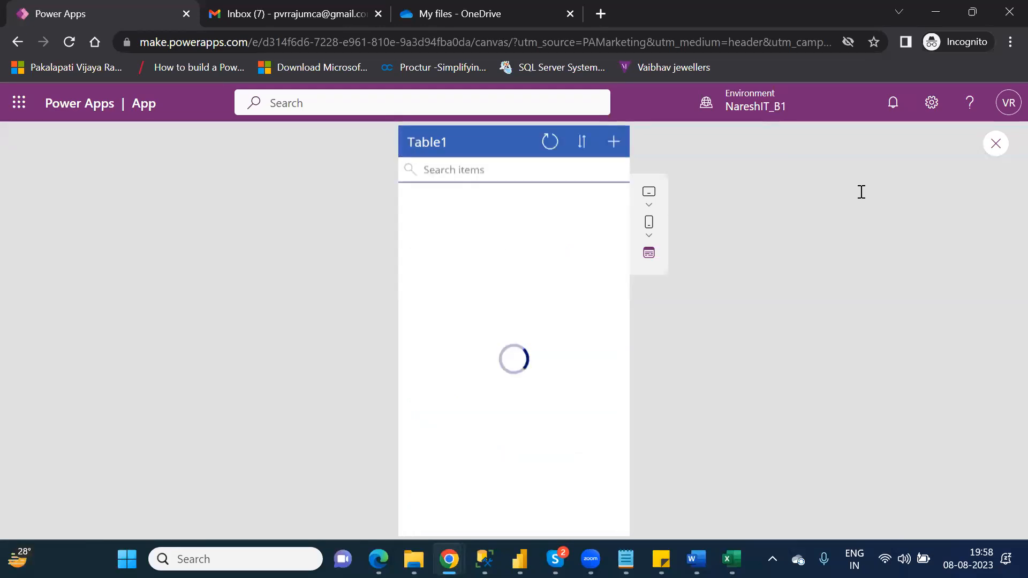
pyautogui.click(996, 143)
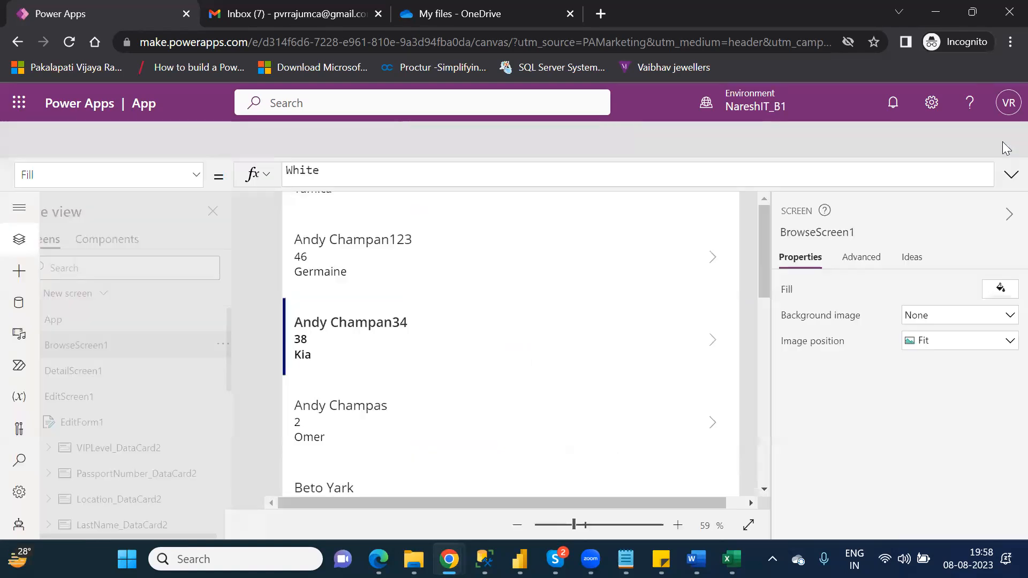
# - Dismiss the 'Did you know?' tip to return to BrowseScreen1's Table1 gallery
pyautogui.click(664, 390)
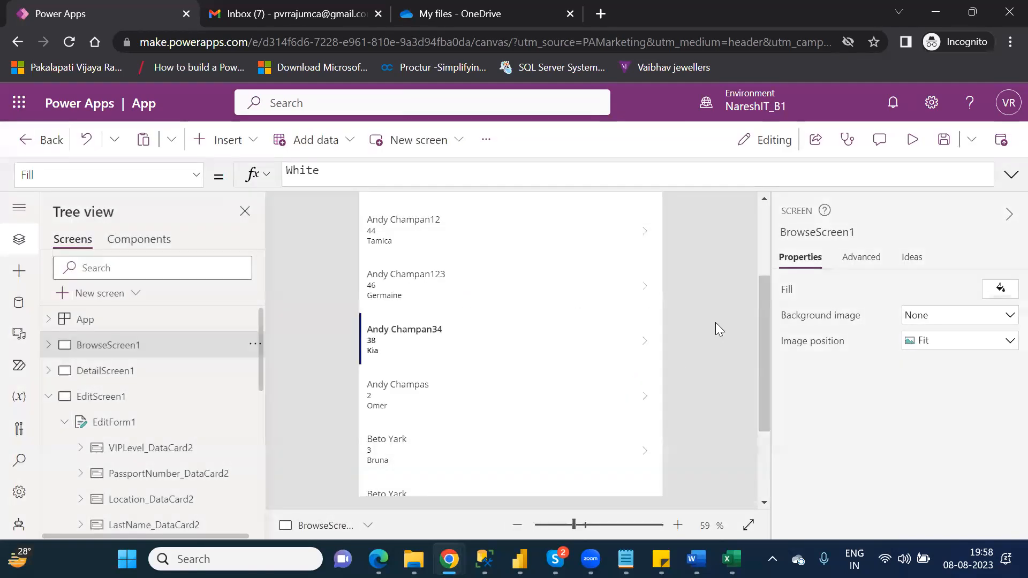
pyautogui.click(766, 231)
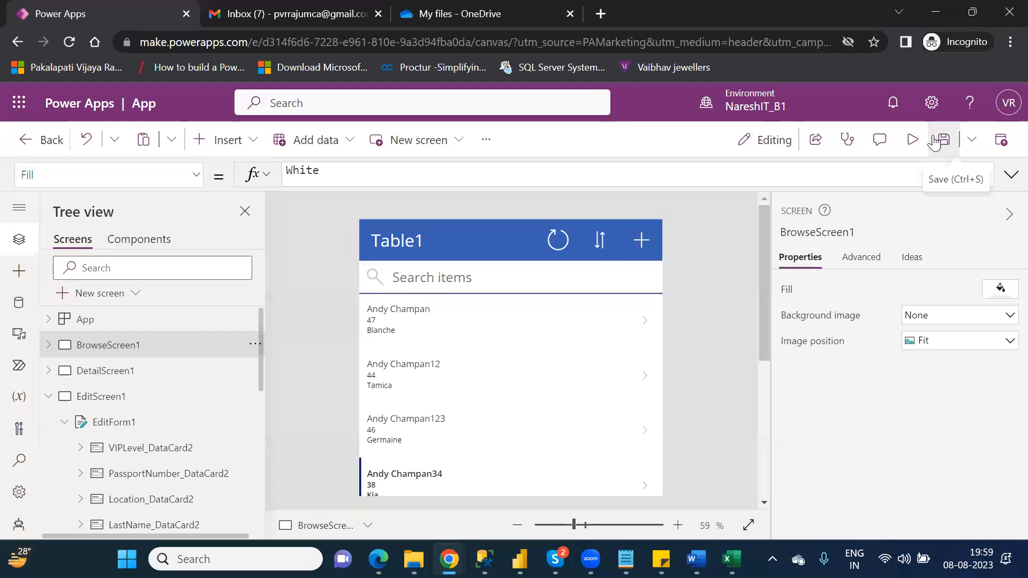
# - Review the app's General settings, selecting the icon background fill value #00b0f0
pyautogui.click(20, 494)
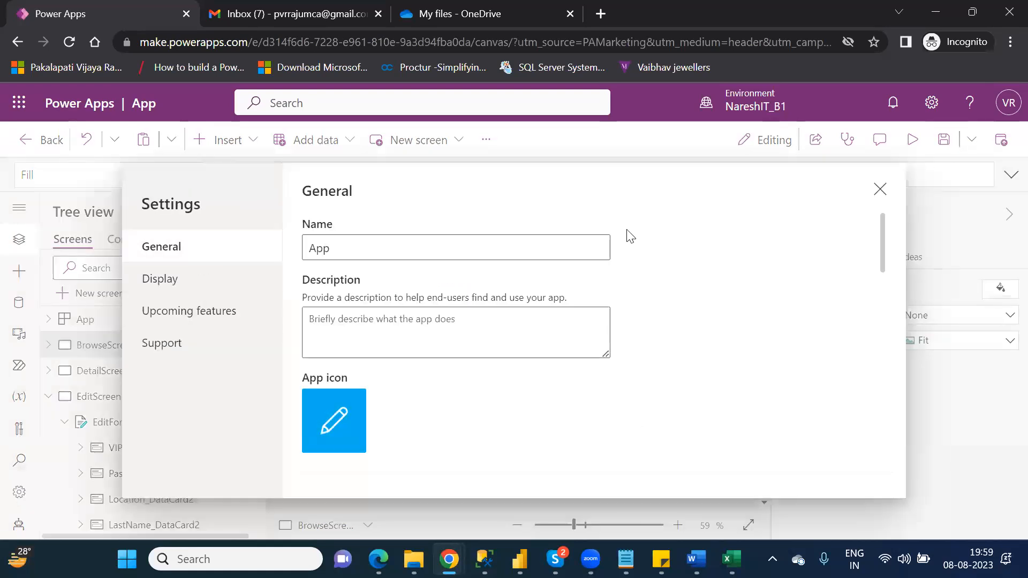
pyautogui.moveTo(882, 254); pyautogui.dragTo(892, 274)
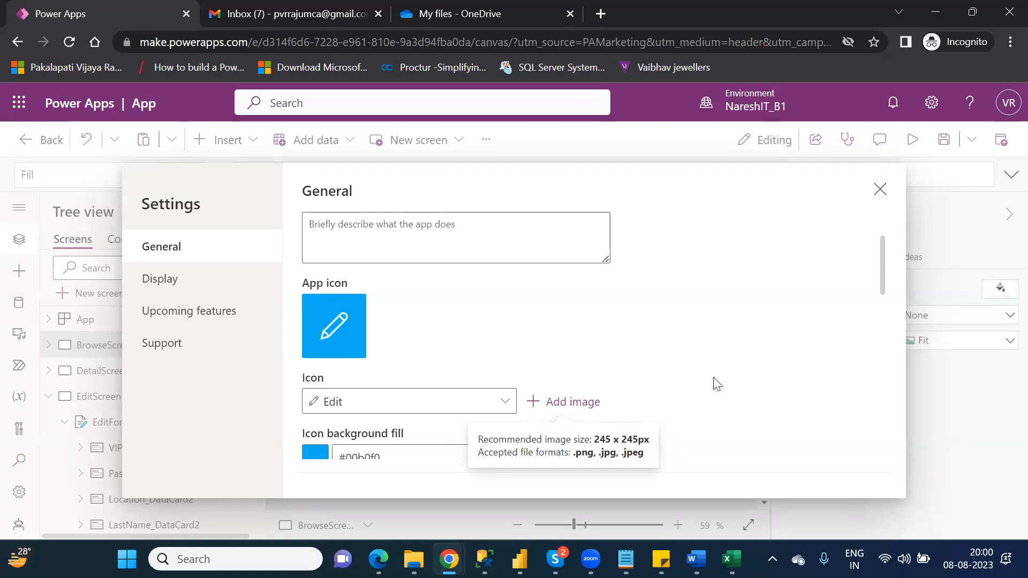
pyautogui.moveTo(882, 279); pyautogui.dragTo(892, 309)
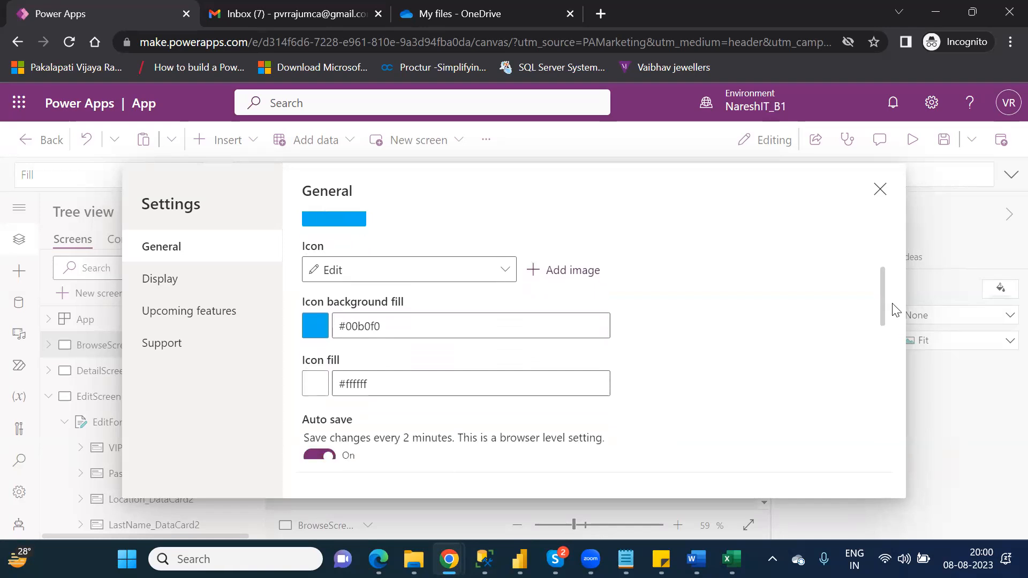
pyautogui.doubleClick(359, 326)
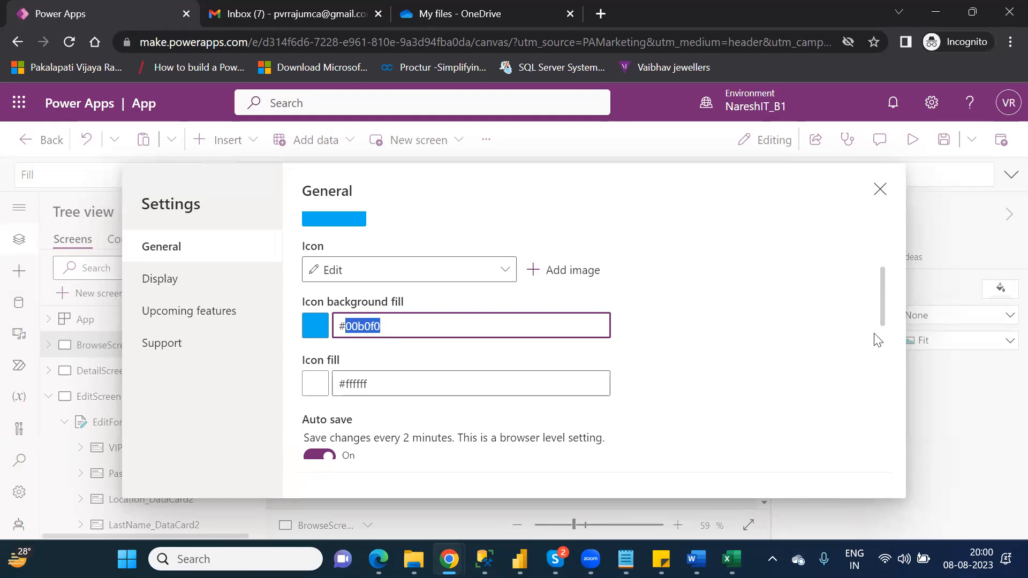
# - Check auto save, the 500 data row limit and debug options, then go to Display
pyautogui.moveTo(881, 316); pyautogui.dragTo(893, 343)
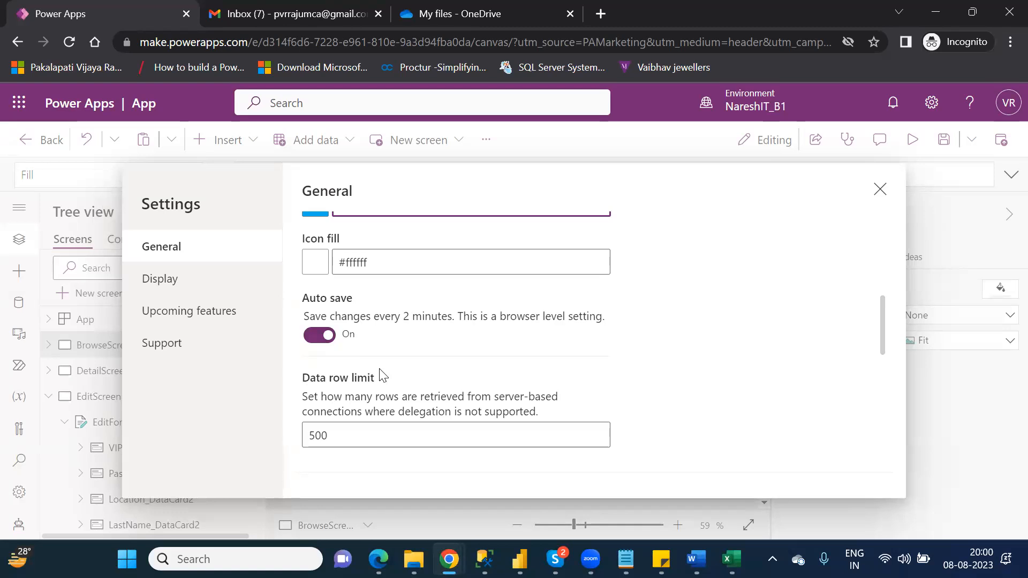
pyautogui.click(383, 435)
pyautogui.moveTo(882, 345); pyautogui.dragTo(893, 396)
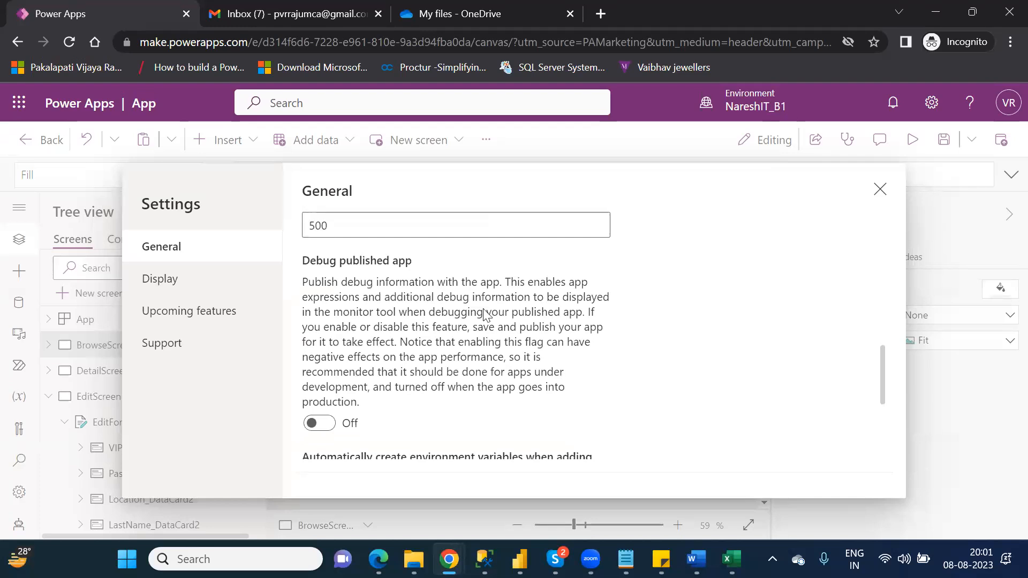
pyautogui.click(175, 285)
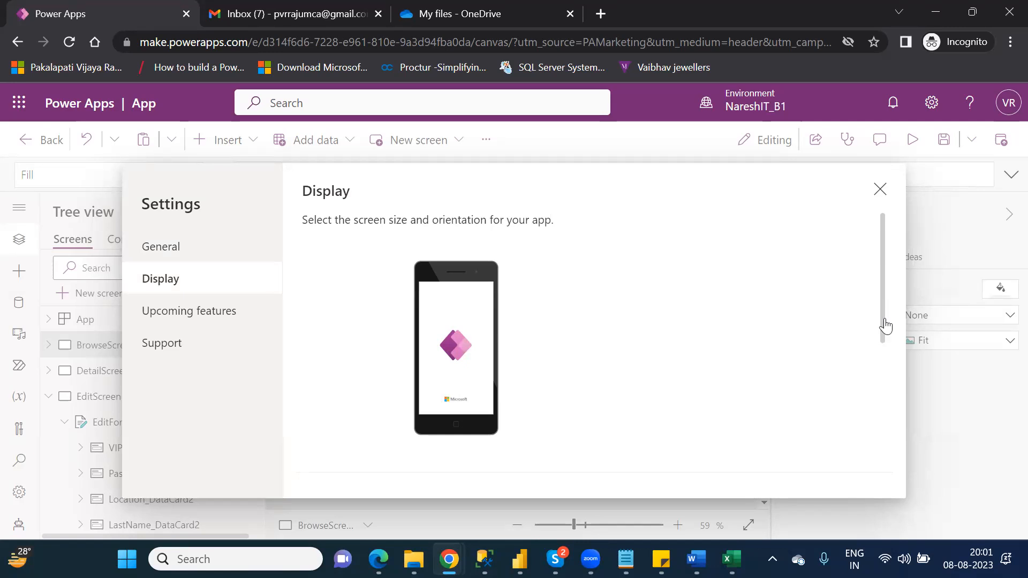
# - Look over the Orientation choices, keep Portrait, and close the Settings dialog
pyautogui.scroll(-3, 889, 337)
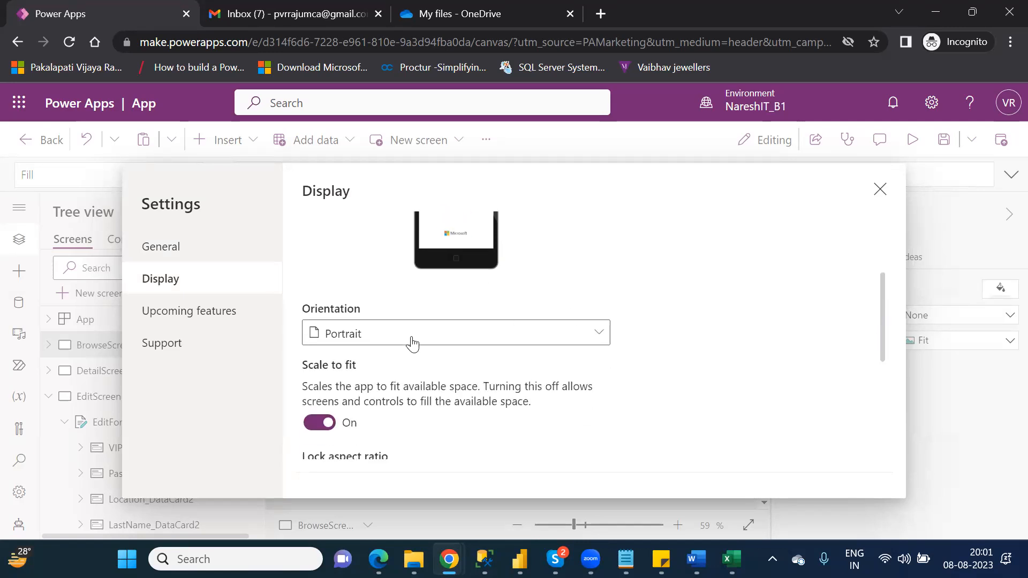
pyautogui.click(364, 341)
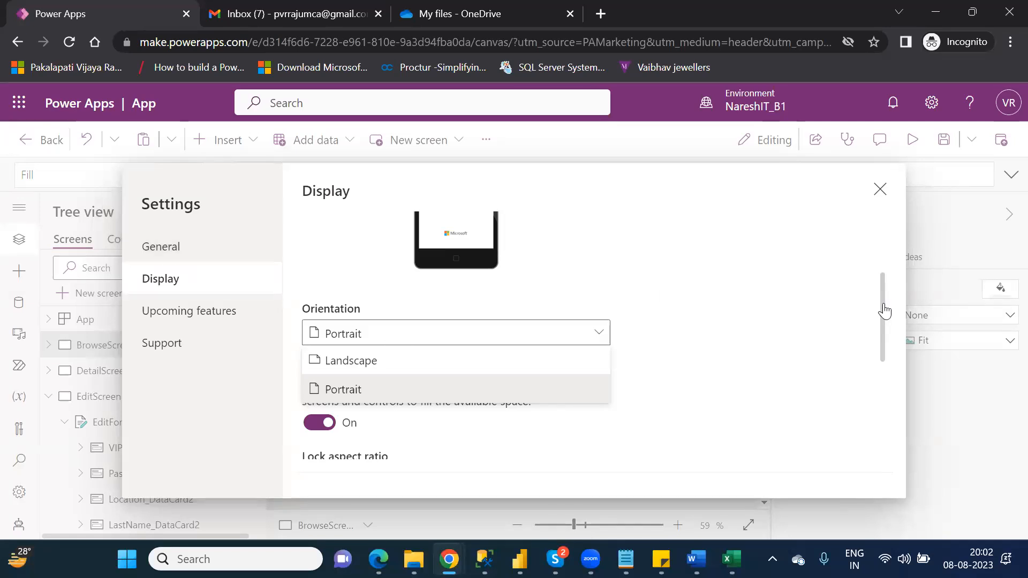
pyautogui.scroll(1, 888, 289)
pyautogui.scroll(1, 891, 268)
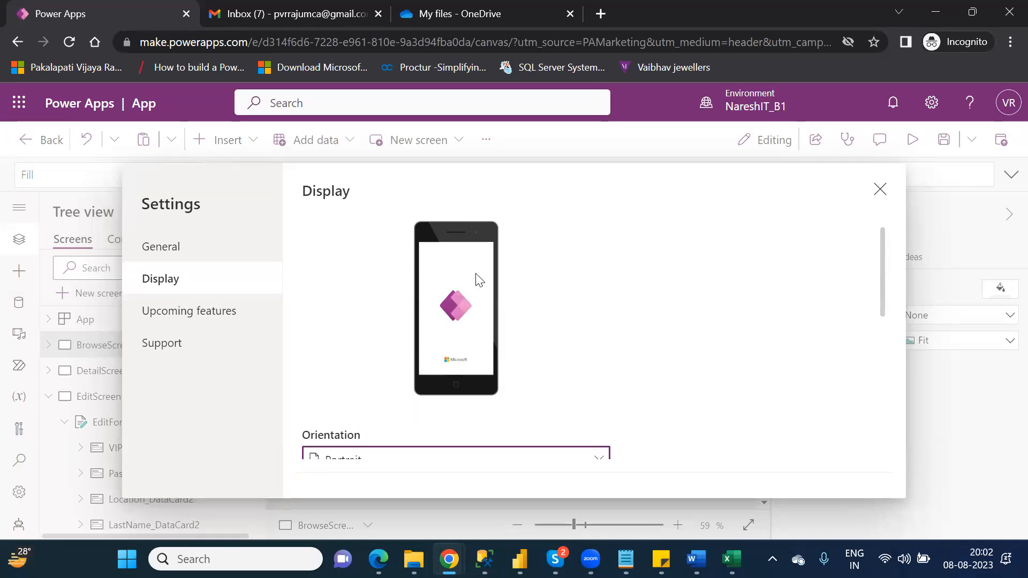
pyautogui.click(461, 454)
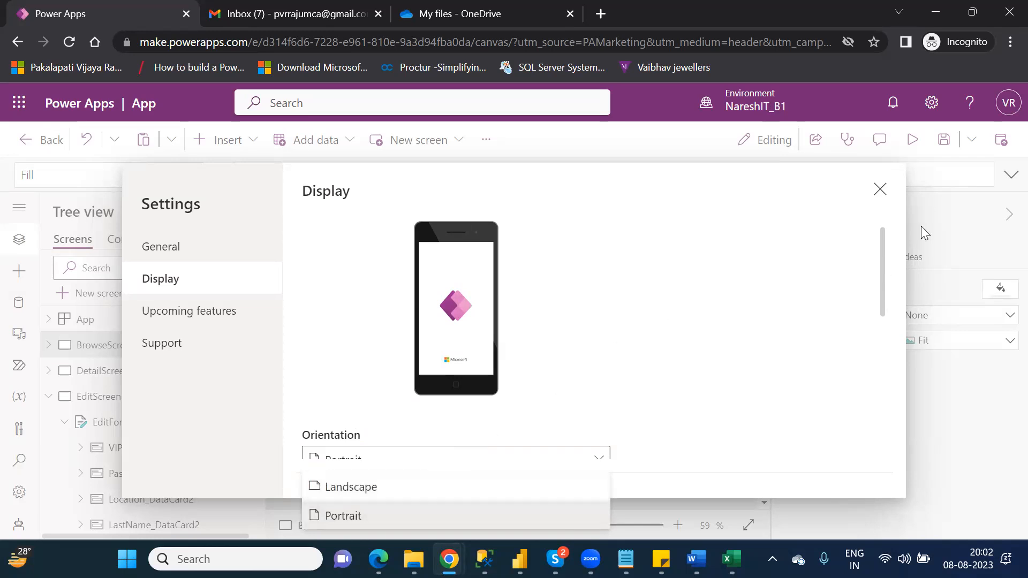
pyautogui.click(880, 190)
pyautogui.click(880, 190)
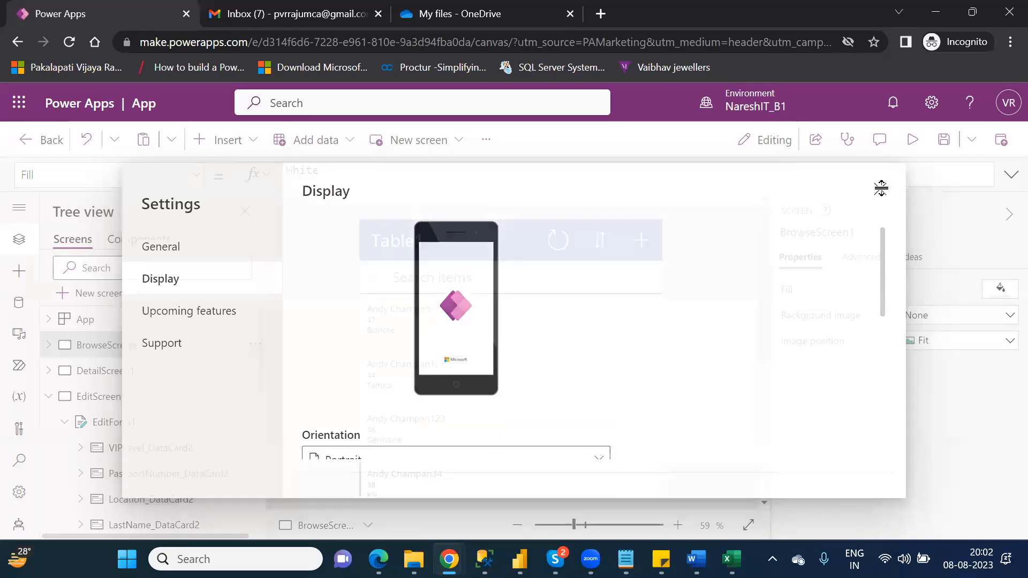
# - Save the app with the name Canvas_CustomersApp
pyautogui.click(943, 143)
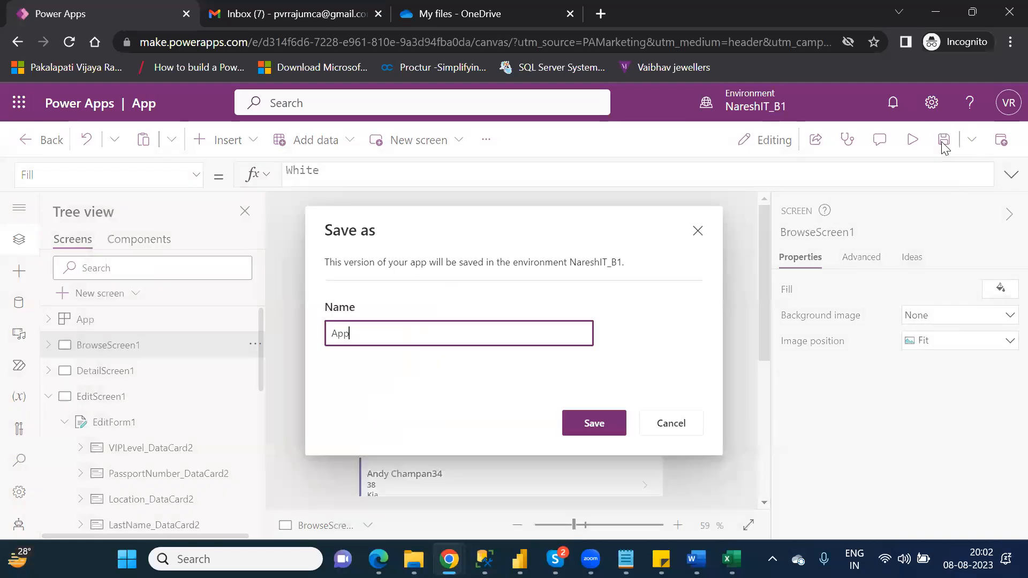
pyautogui.click(334, 333)
pyautogui.write('Canvas')
pyautogui.write('_')
pyautogui.press('Delete')
pyautogui.press('Delete')
pyautogui.write('CustomersApp')
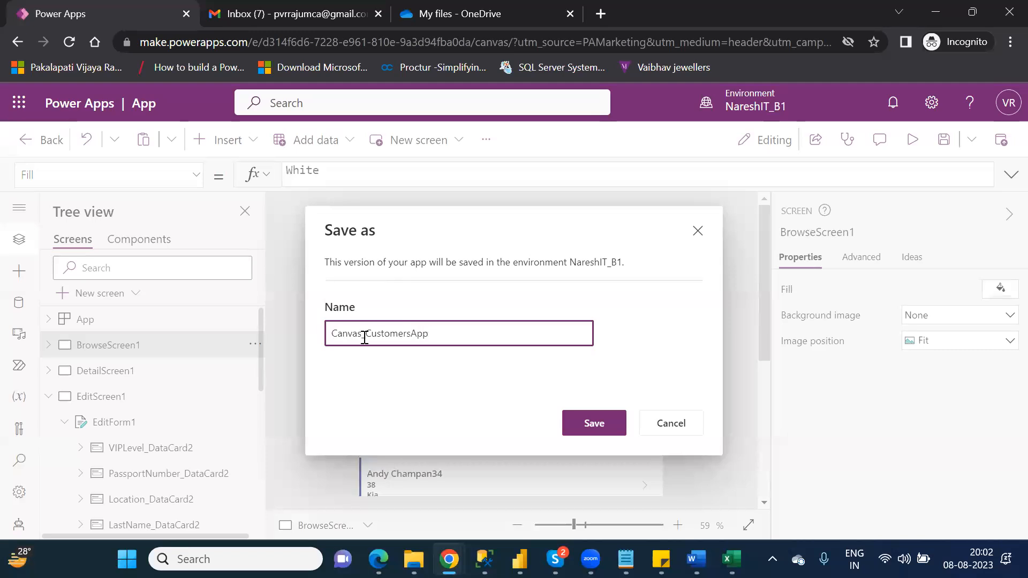
pyautogui.click(603, 423)
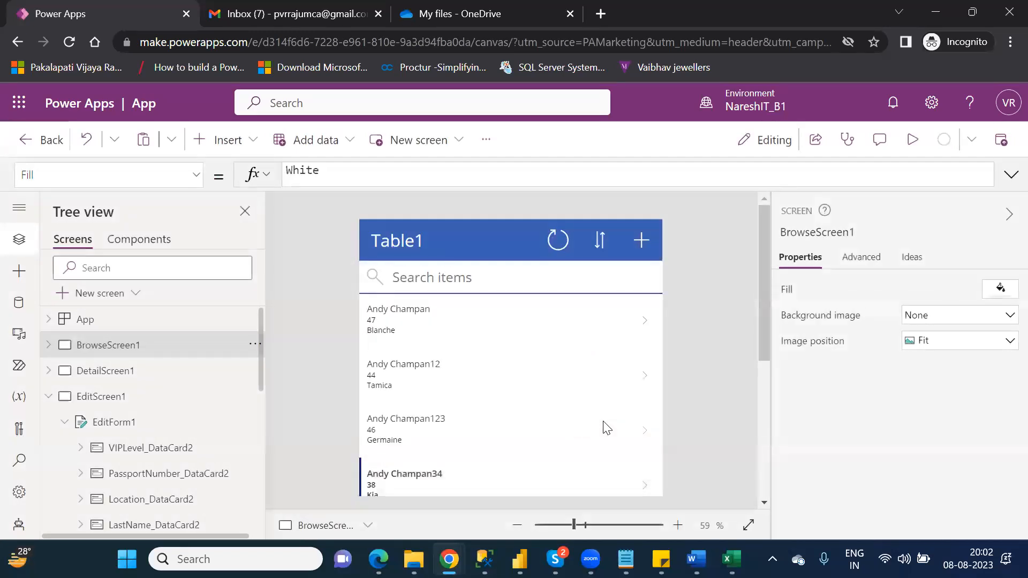
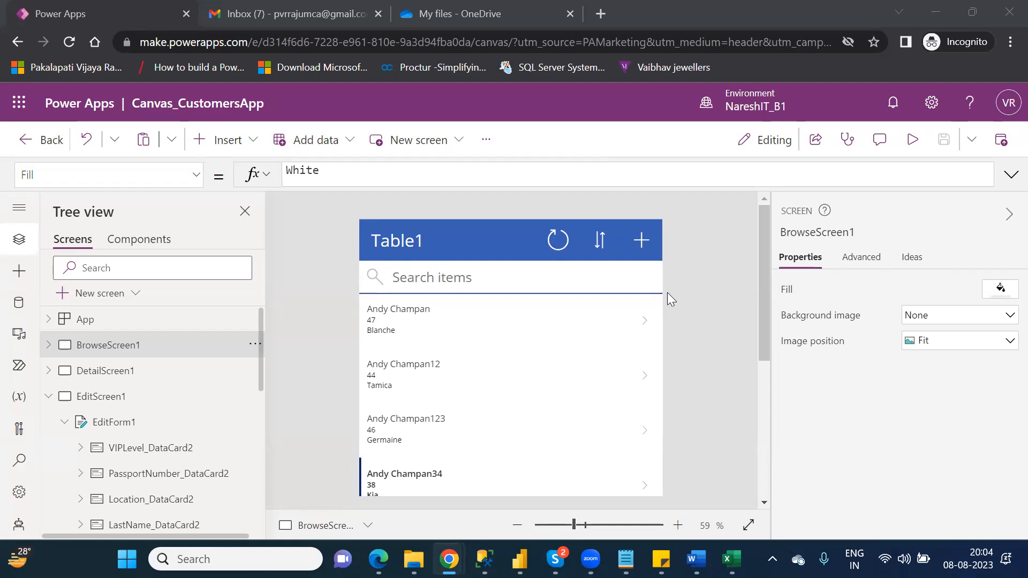
# - End the P_App group call in Skype and return to the Power Apps Chrome window
pyautogui.moveTo(555, 559)
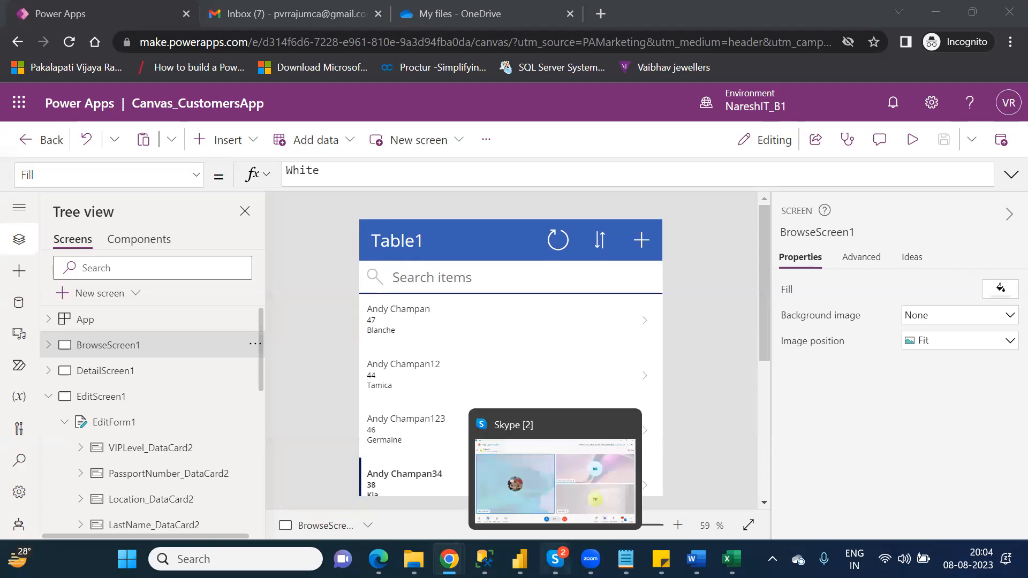
pyautogui.click(578, 510)
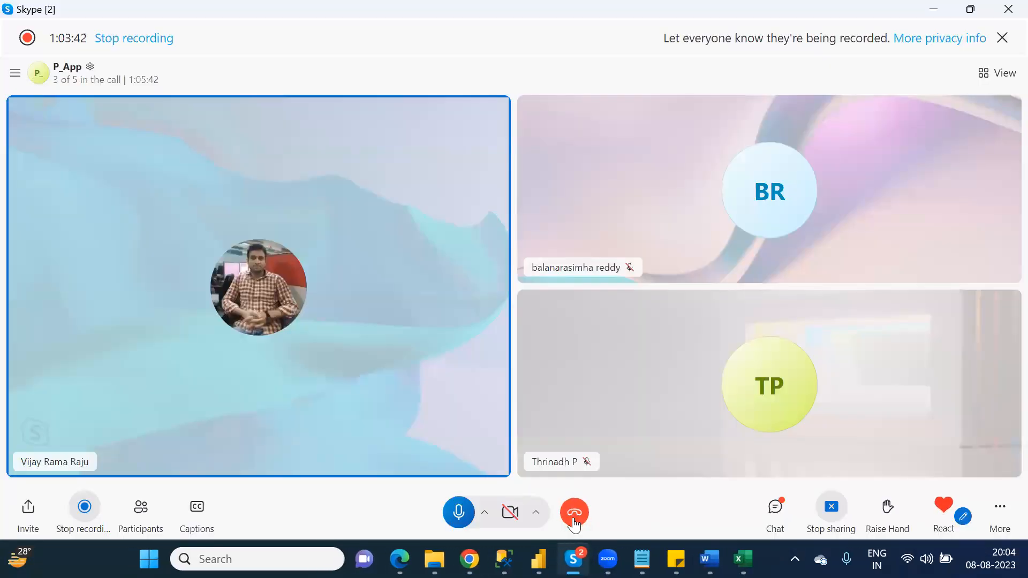
pyautogui.click(573, 514)
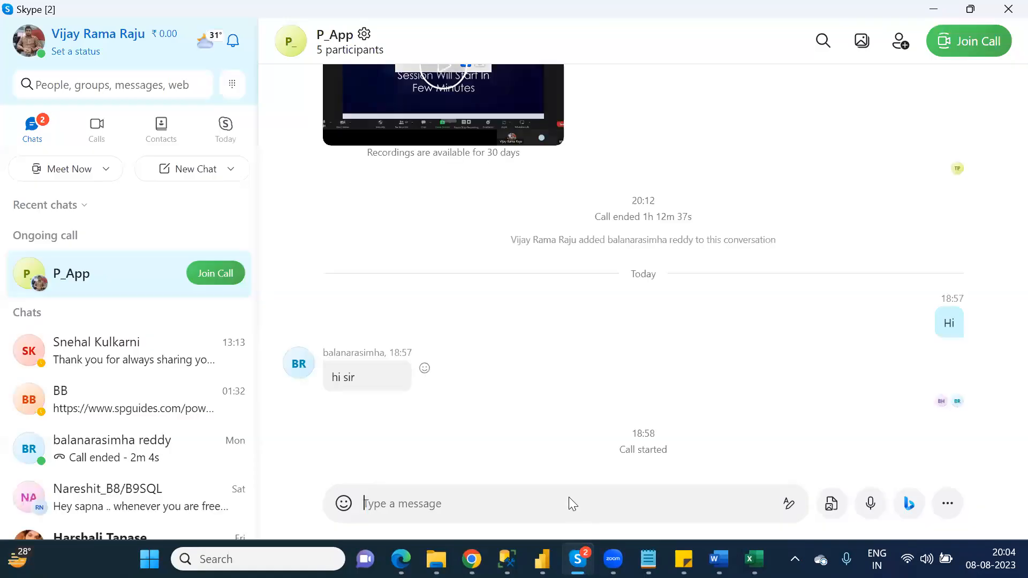
pyautogui.moveTo(471, 559)
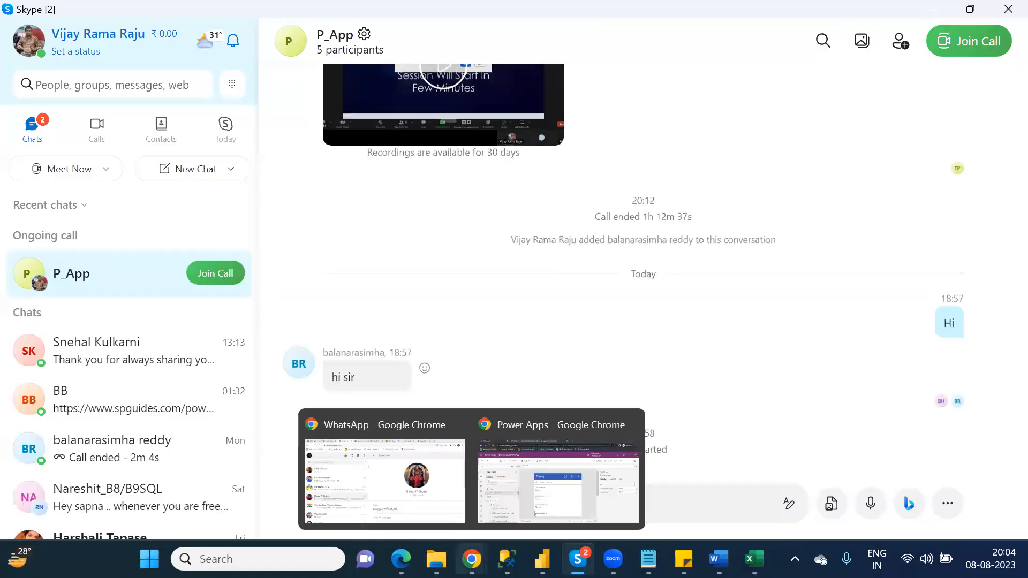
pyautogui.click(539, 483)
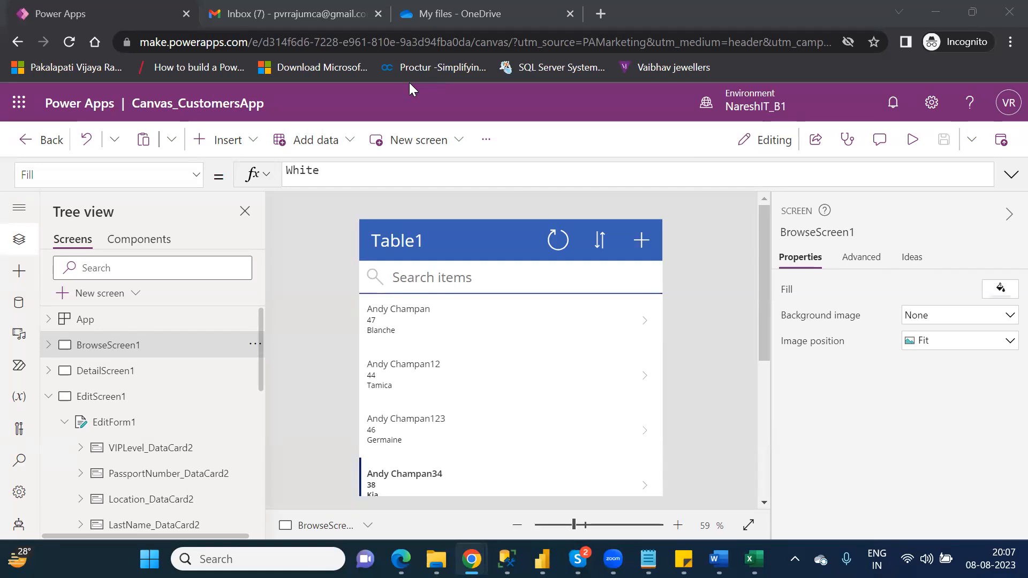
# - Show the Windows snap layout options for the Power Apps window with Win+Z
pyautogui.press('super+z')
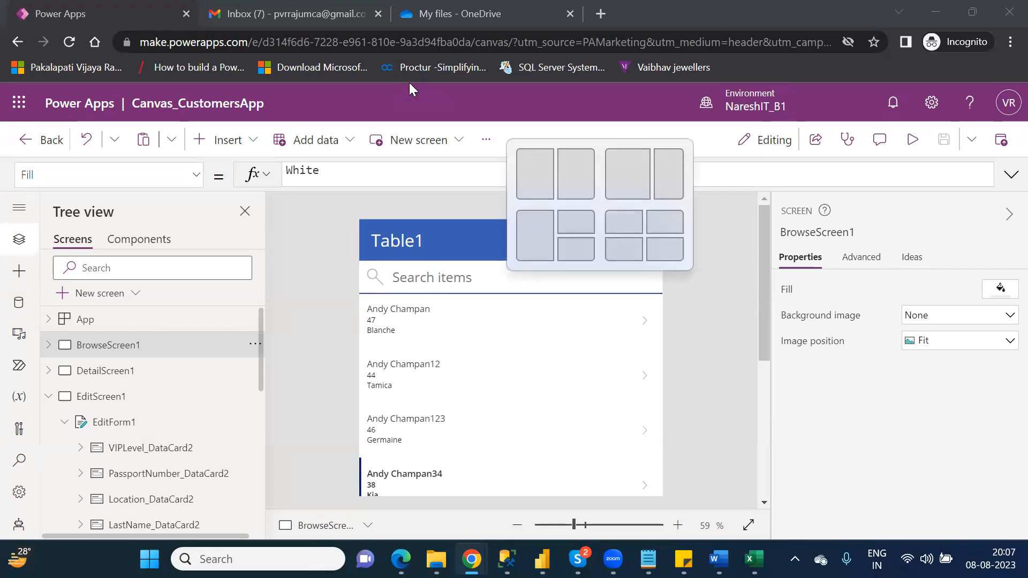